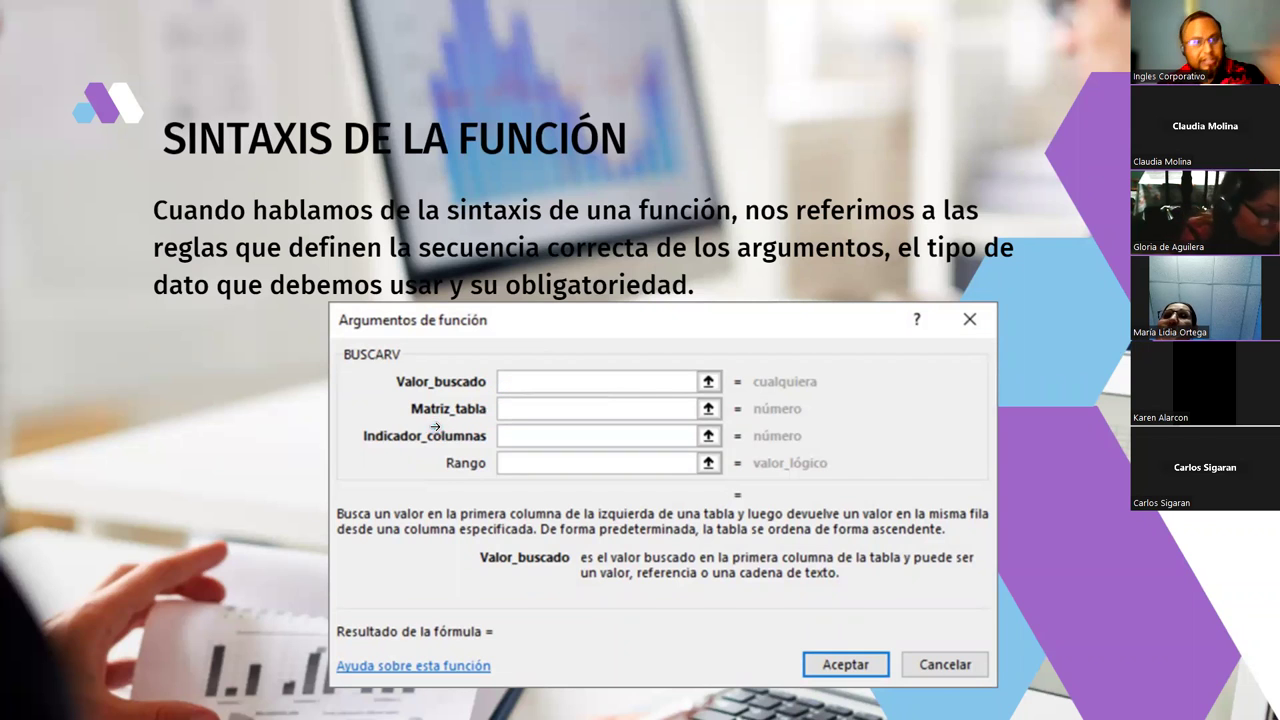
click(443, 456)
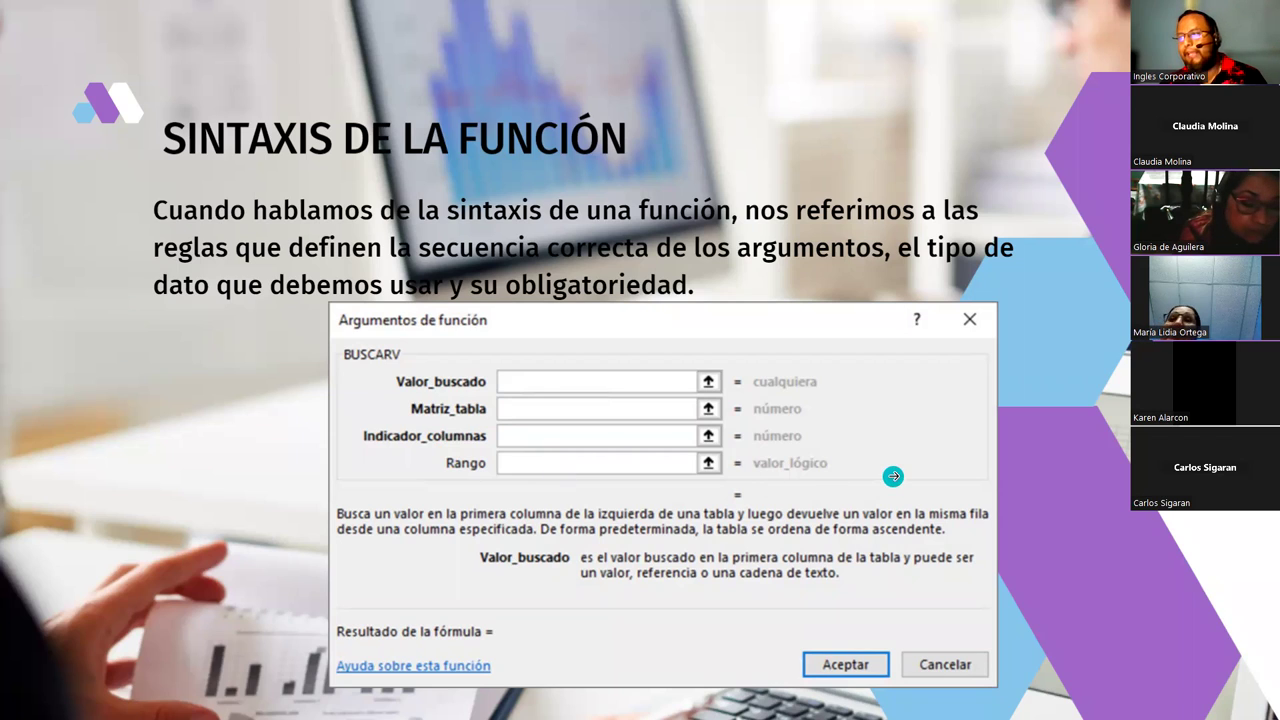
click(891, 475)
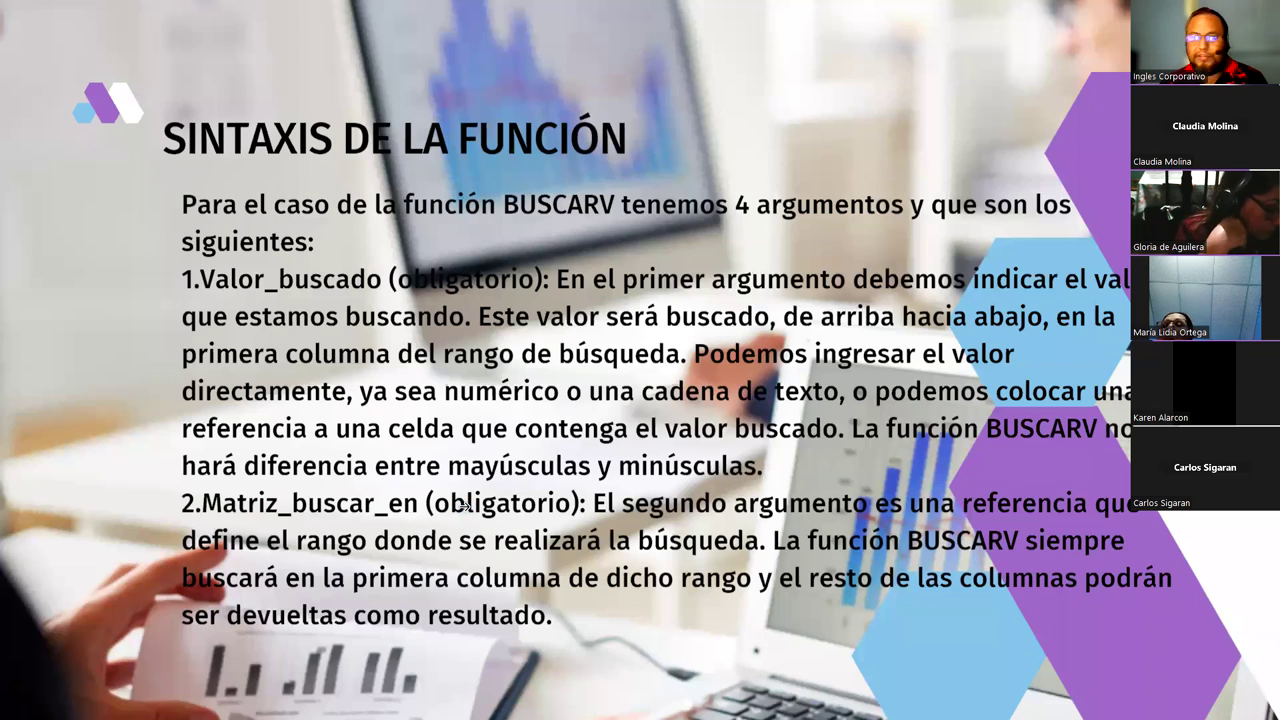
key(Right)
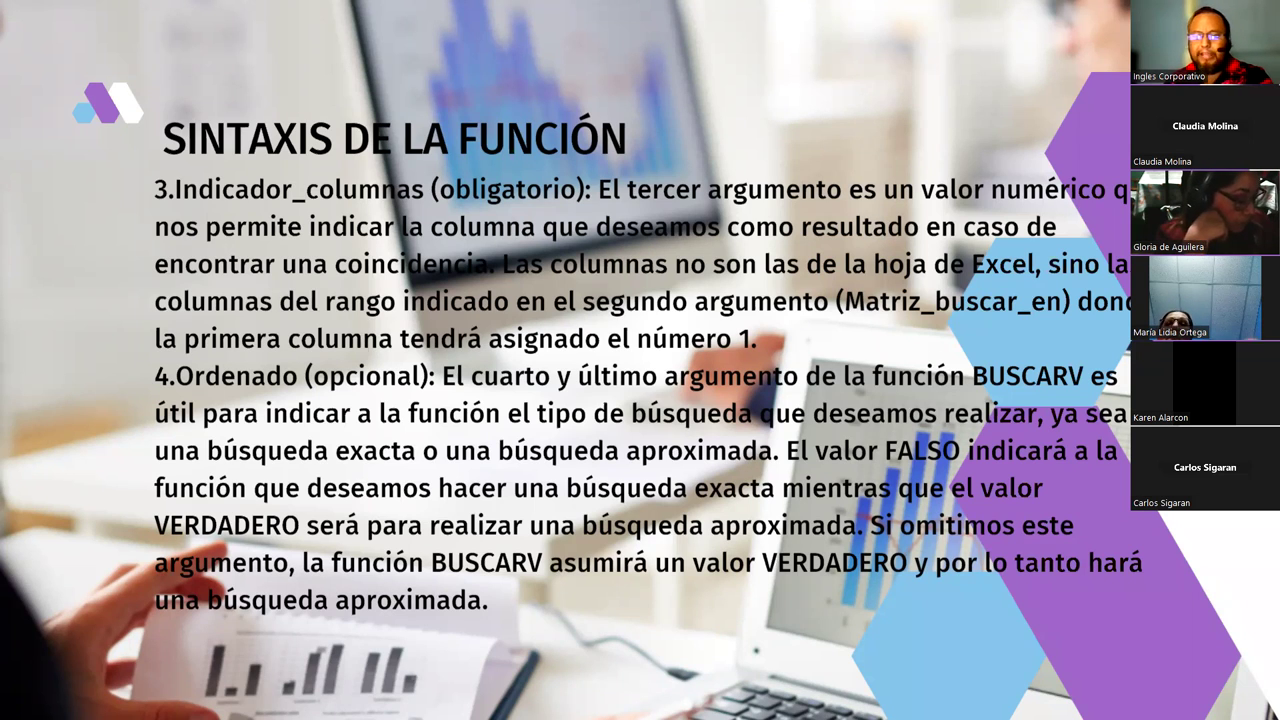
key(Right)
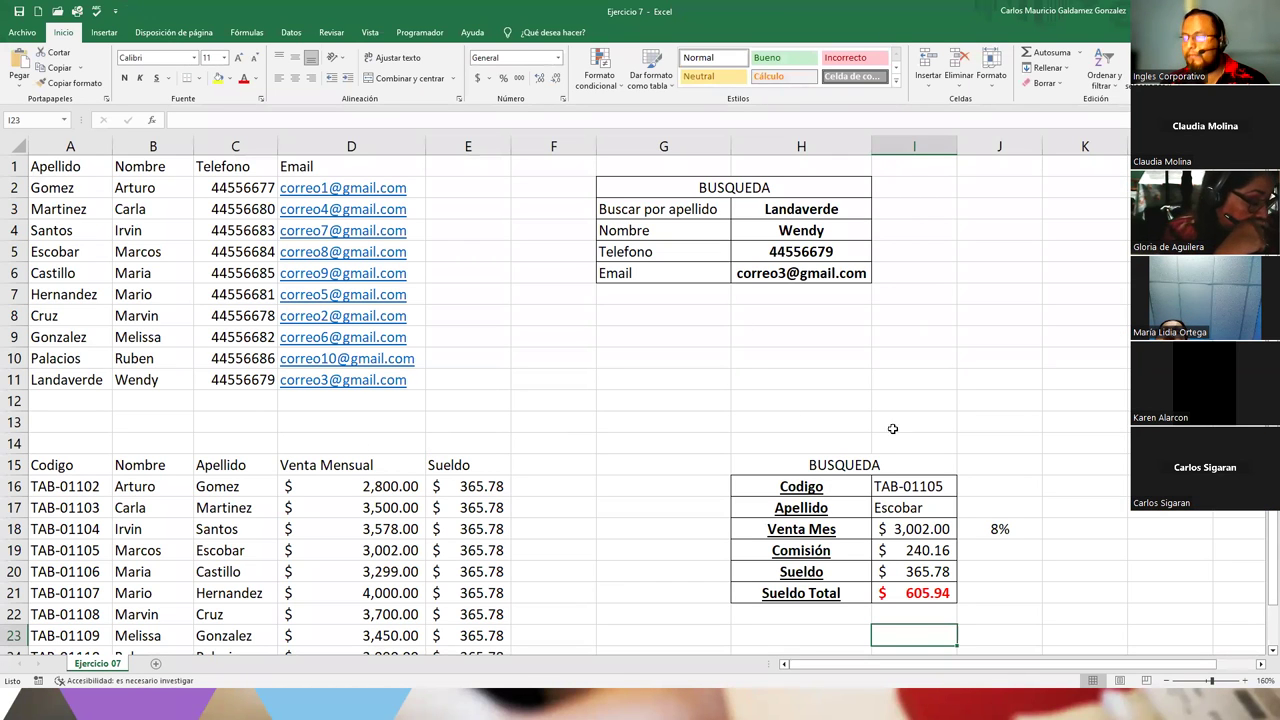
Clear the lookup results in H4:H6 and I17:I21 and the percentage formula in J18
drag(792, 232, 792, 268)
key(Delete)
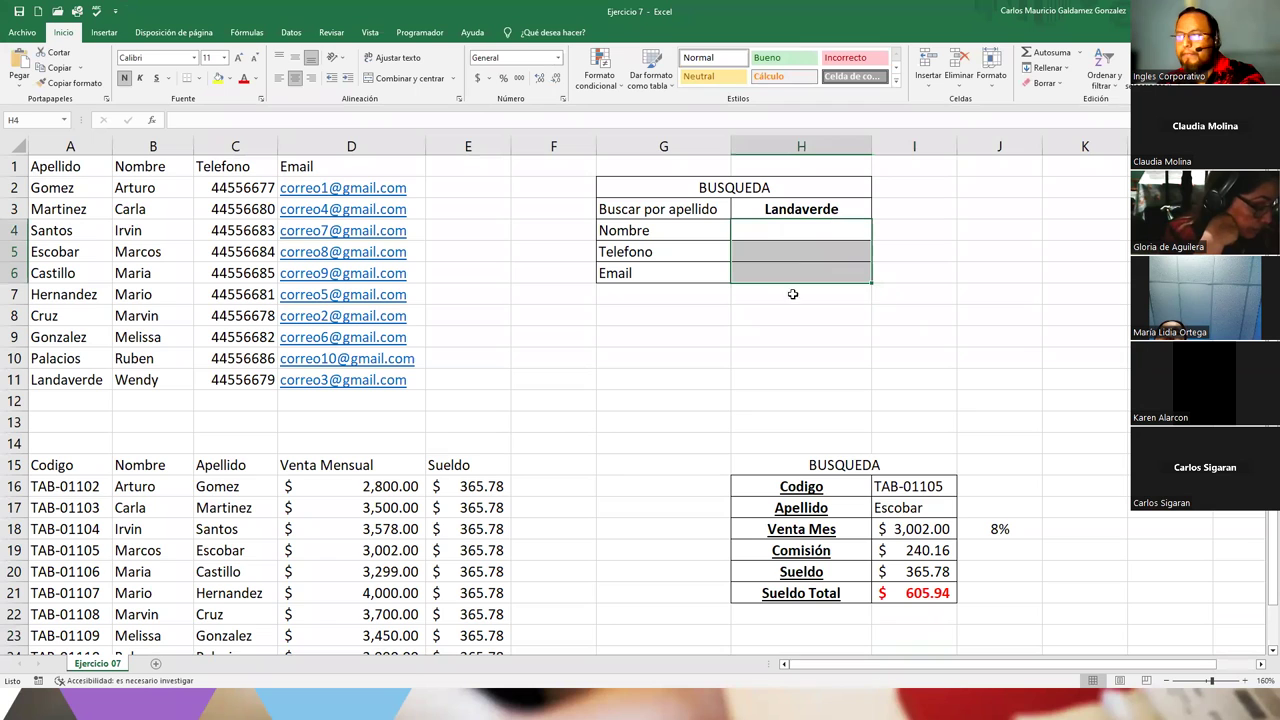
drag(897, 505, 900, 596)
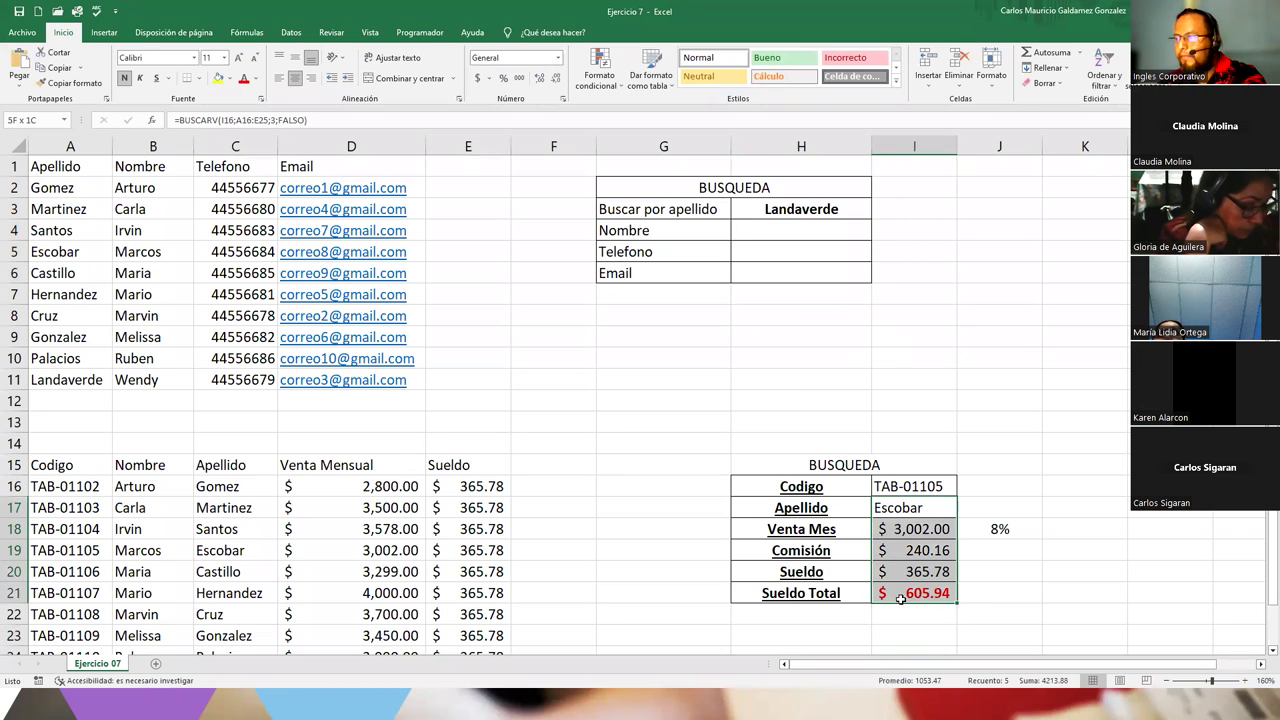
key(Delete)
click(995, 530)
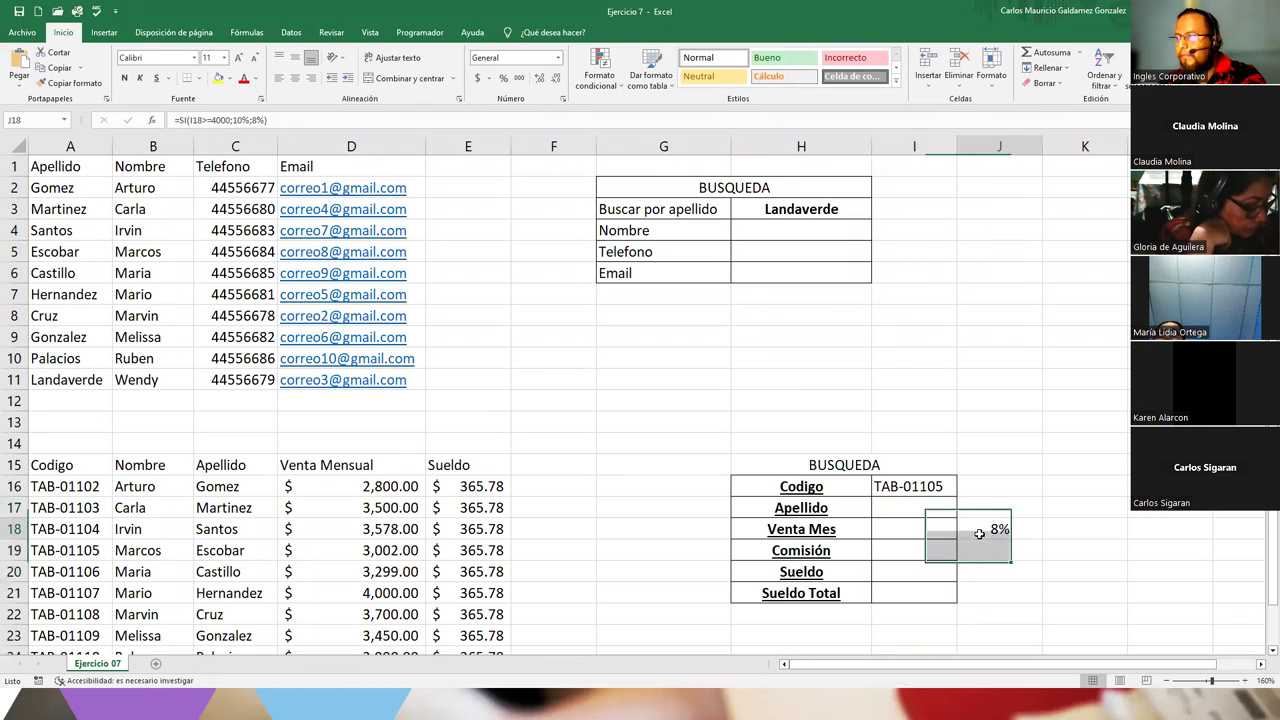
key(Delete)
Insert nine blank rows starting at row 12 to separate the contact table from the sales table
scroll(882, 537, down, 5)
scroll(882, 537, up, 5)
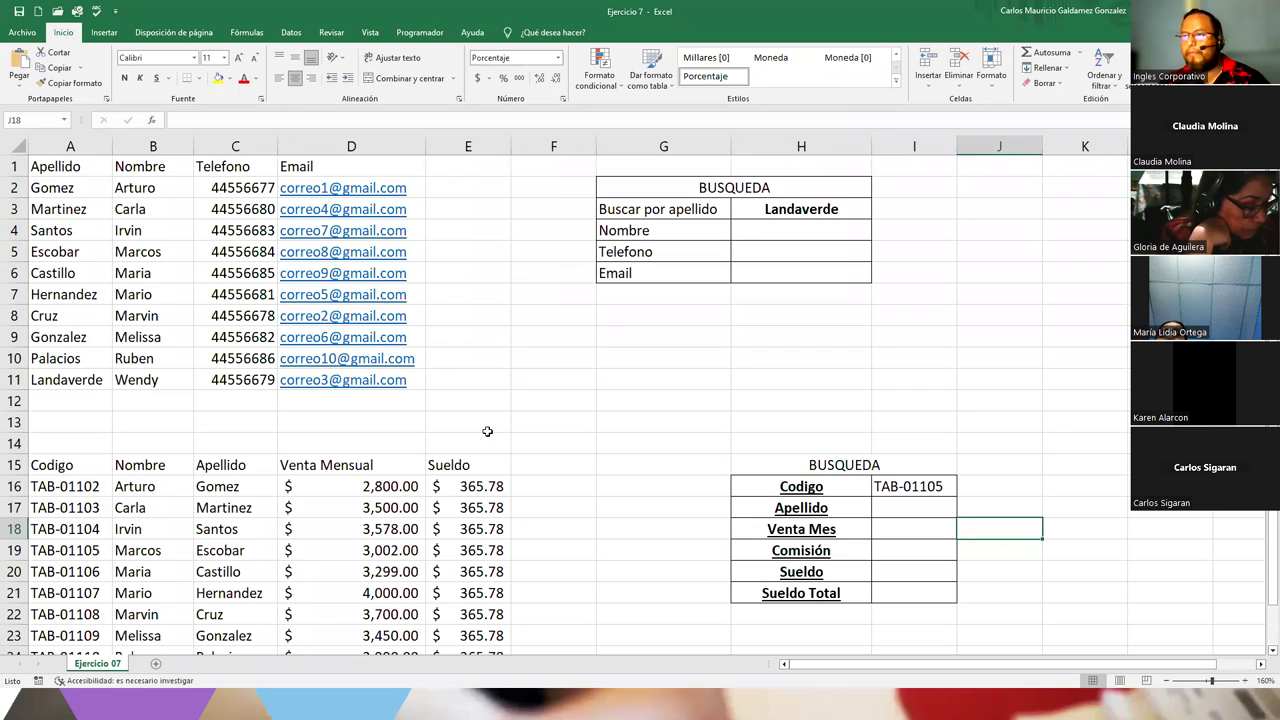
drag(6, 406, 12, 443)
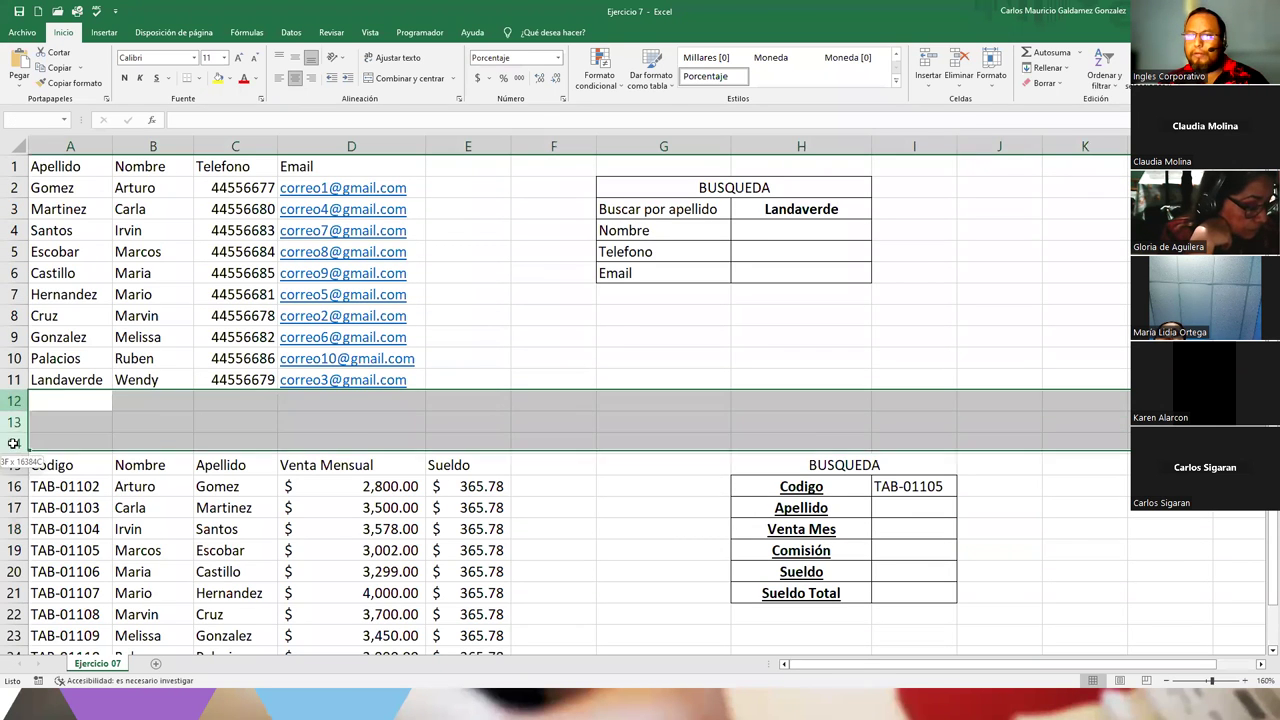
right_click(12, 443)
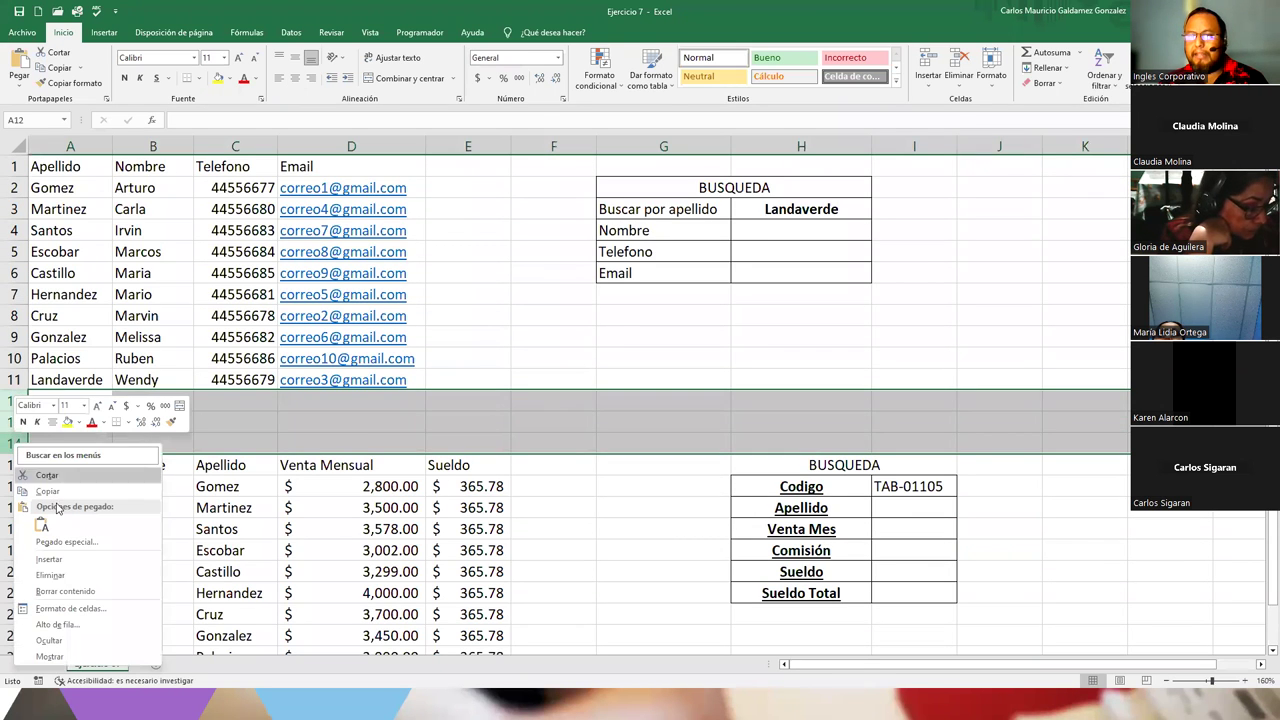
click(48, 559)
drag(12, 402, 8, 508)
right_click(8, 508)
click(42, 405)
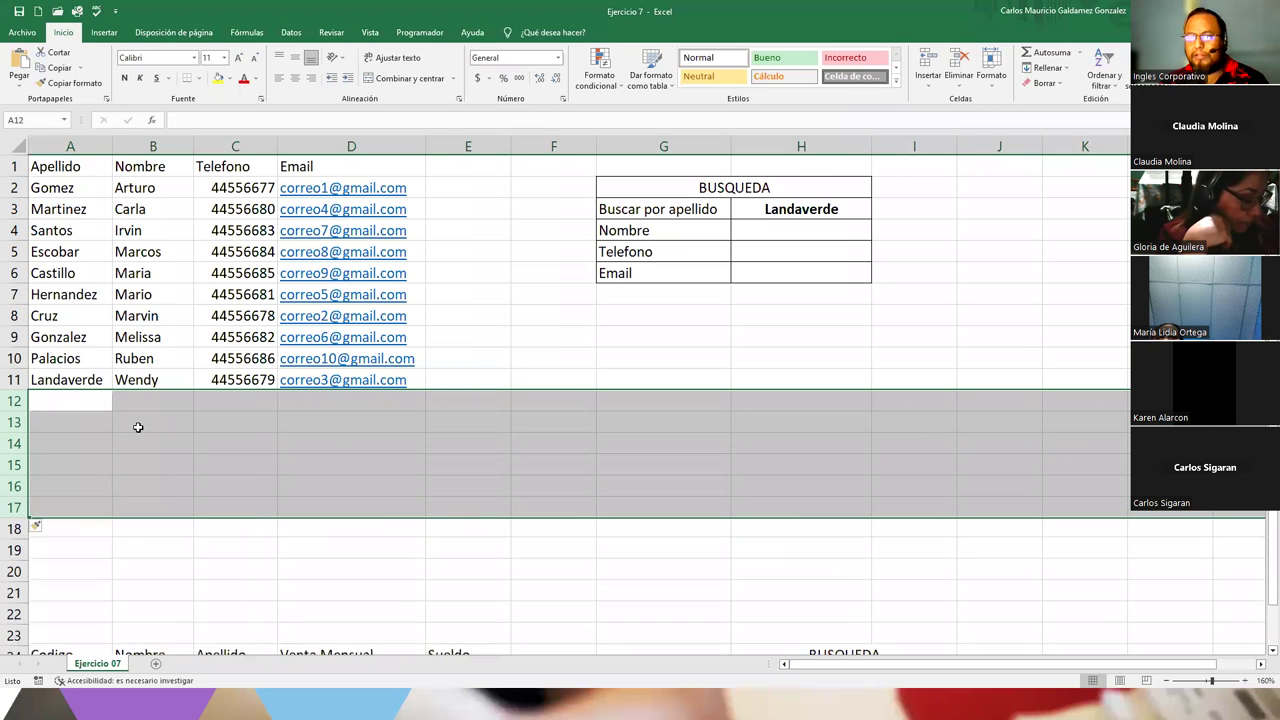
Capture a screen clipping covering the contact table and the BUSQUEDA block beside it
click(152, 443)
scroll(378, 423, up, 2)
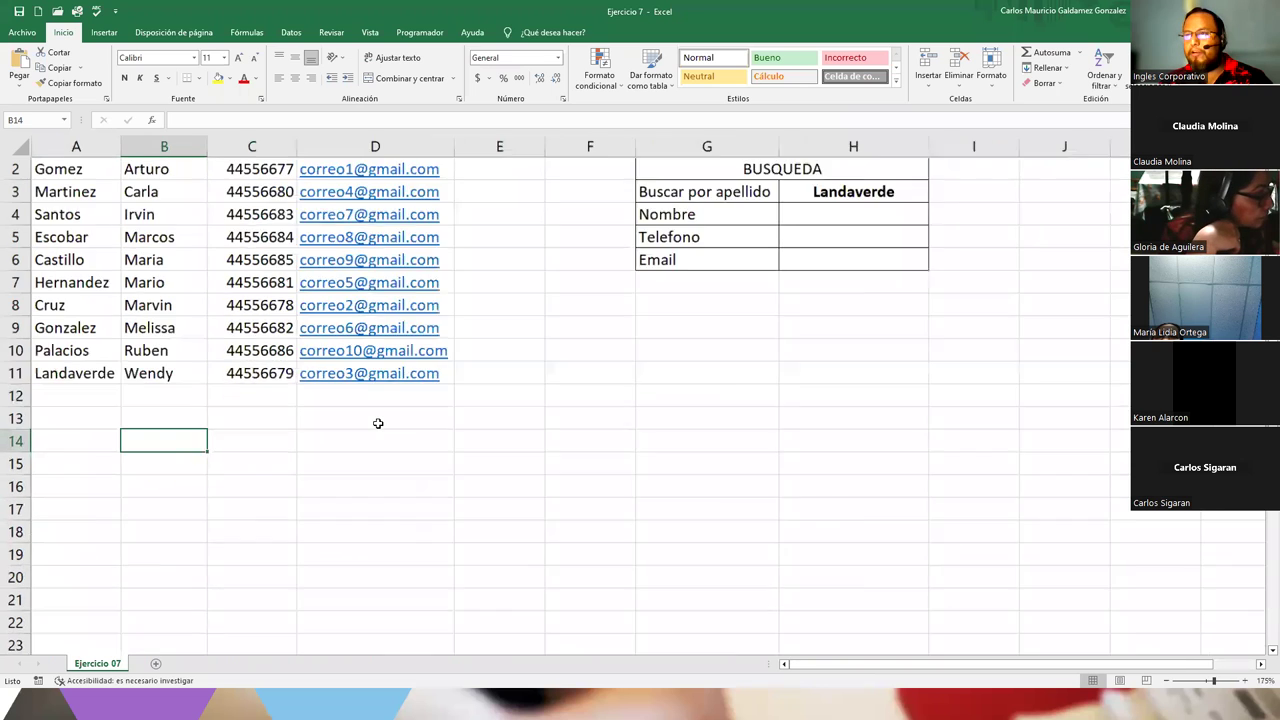
scroll(378, 423, up, 1)
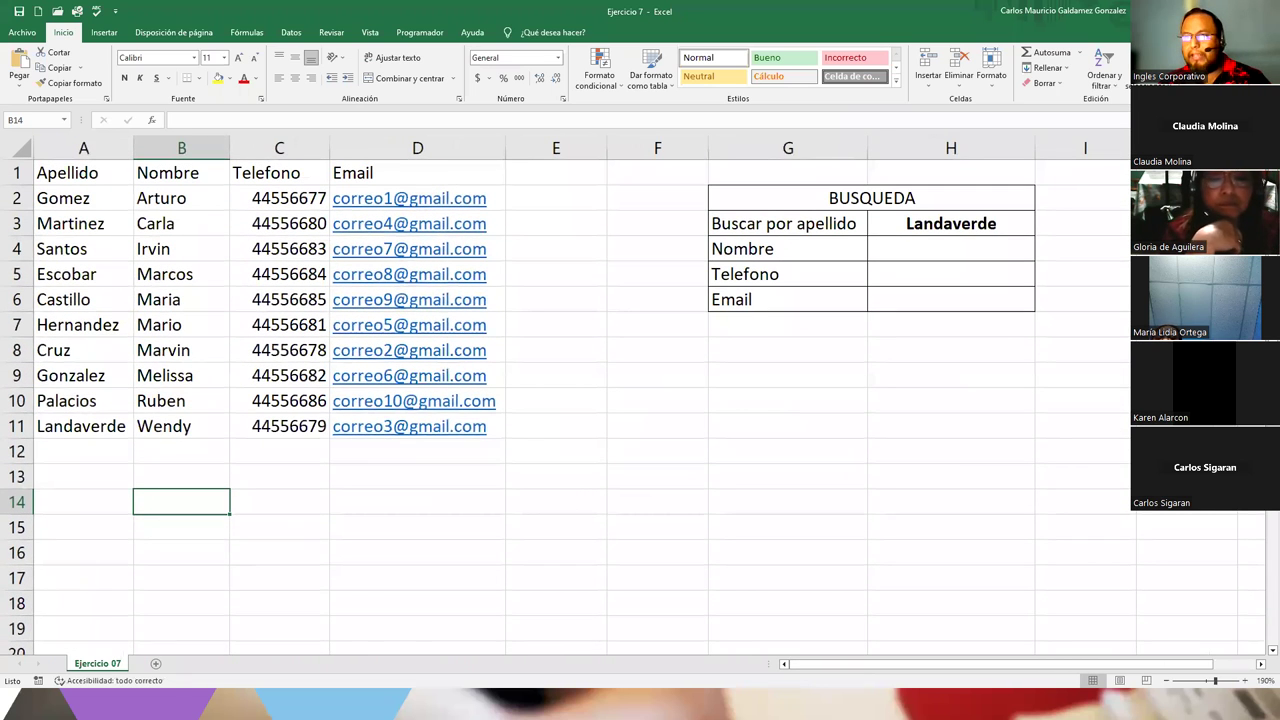
key(super+shift+s)
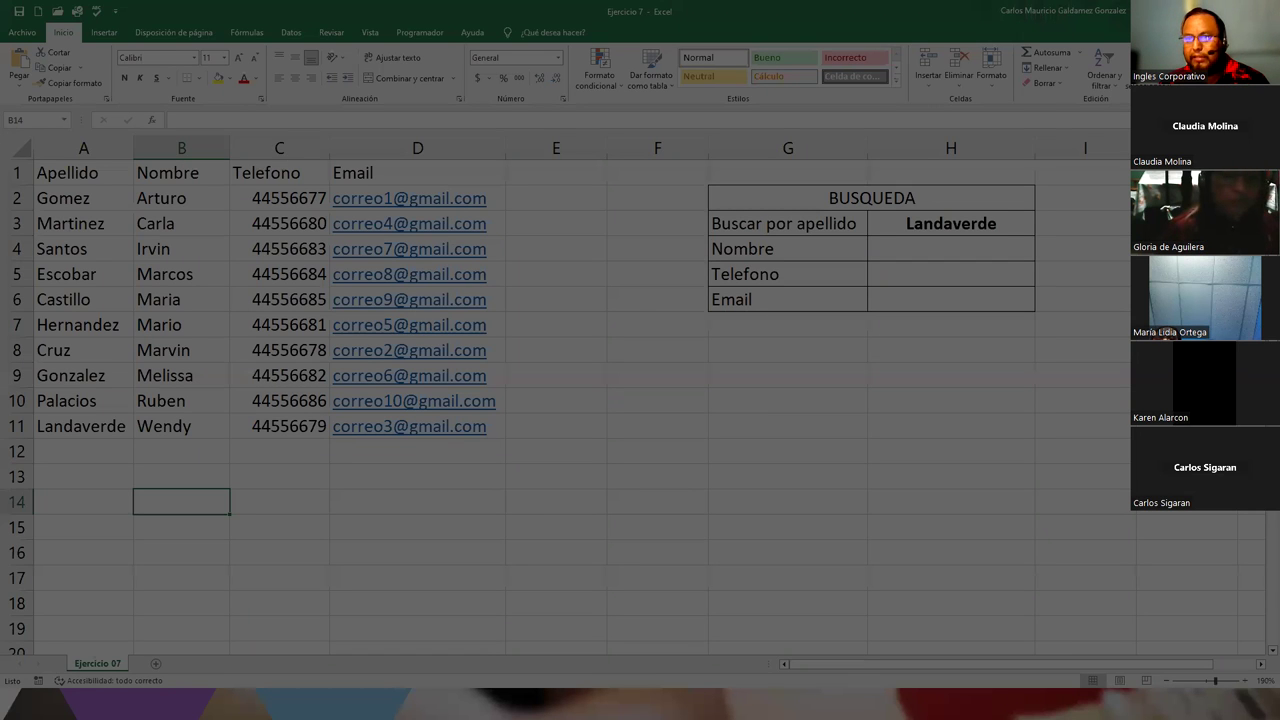
drag(3, 137, 1056, 473)
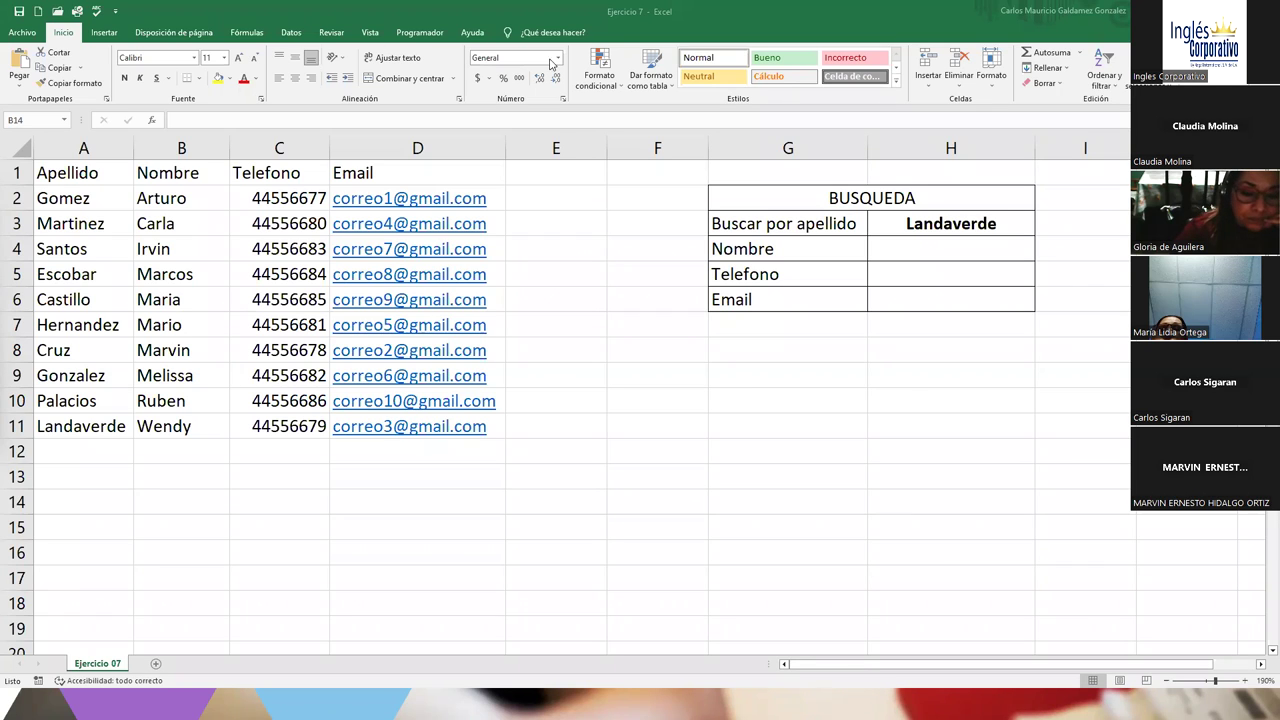
Examine the surname drop-down list in H3 and its source surnames in A2:A11
click(894, 224)
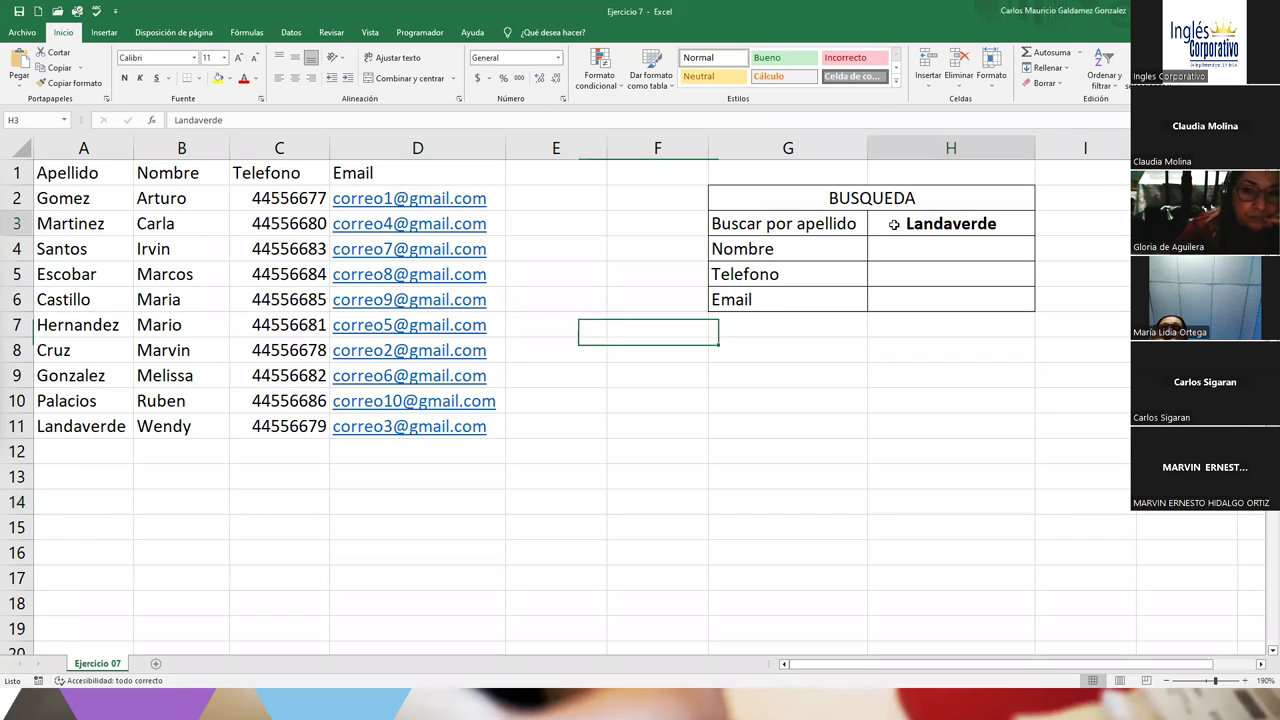
click(1042, 231)
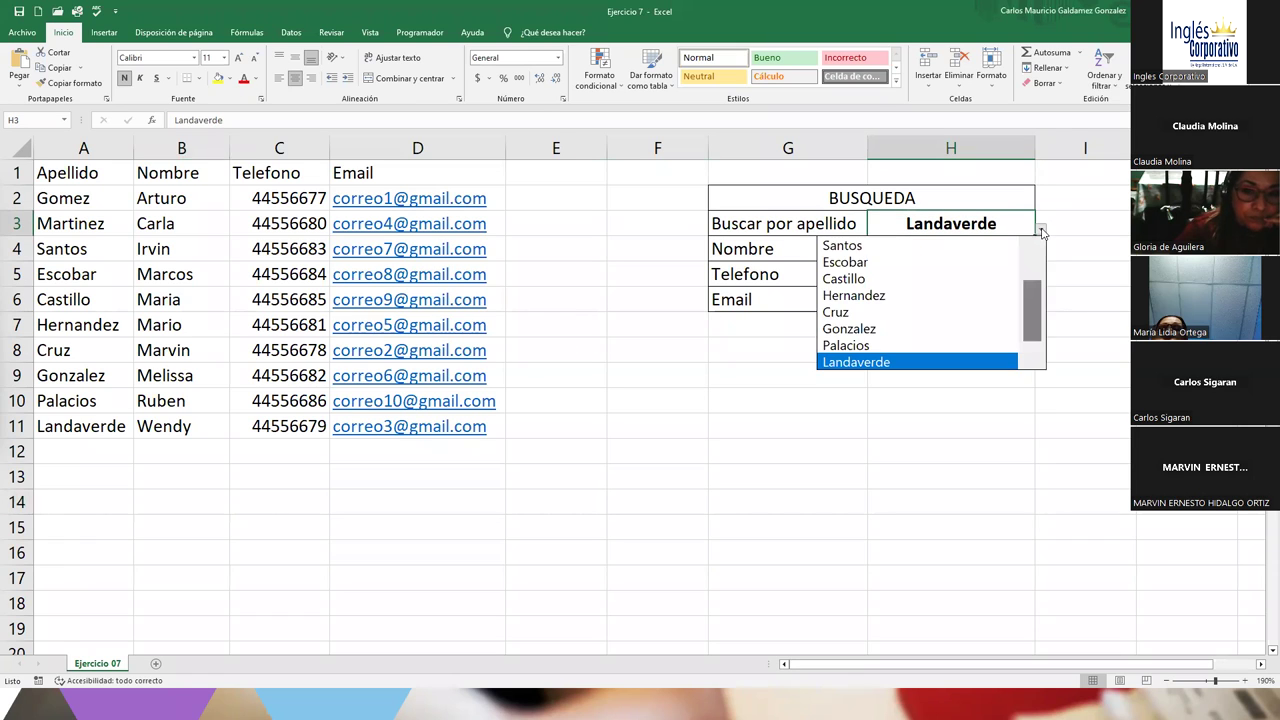
click(968, 223)
drag(57, 199, 102, 420)
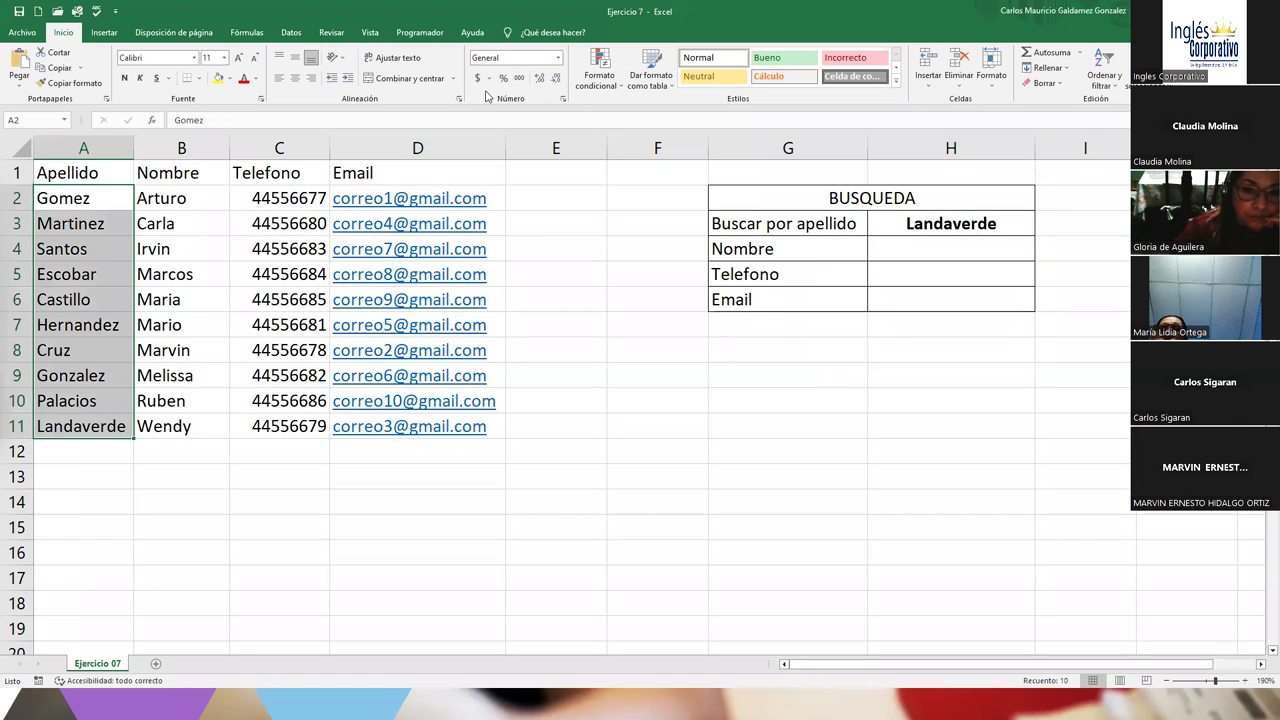
click(291, 32)
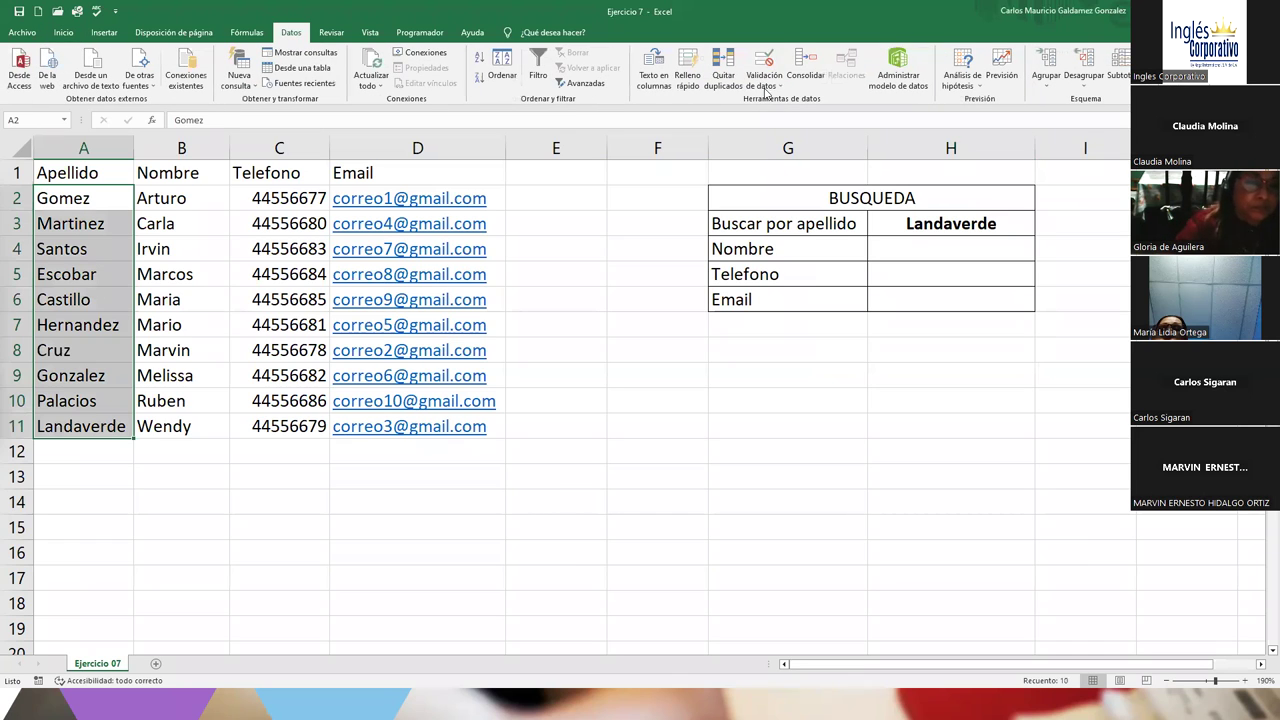
click(983, 226)
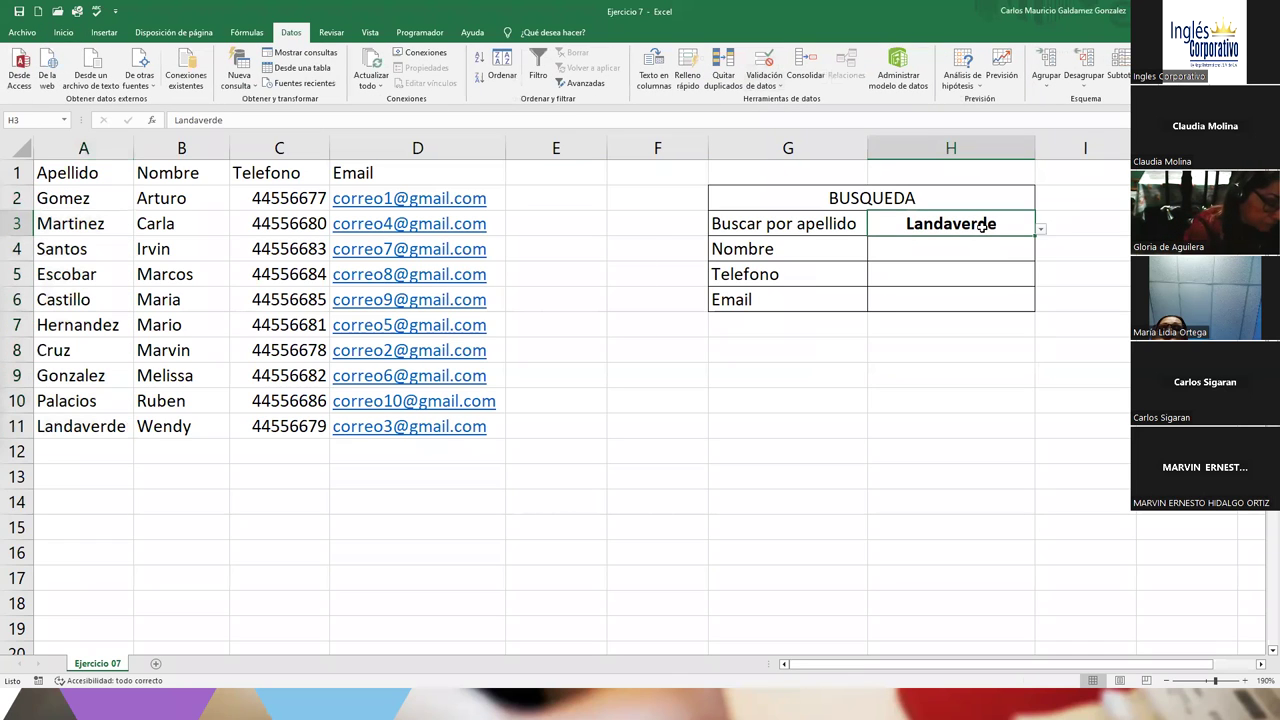
drag(80, 198, 82, 430)
click(104, 198)
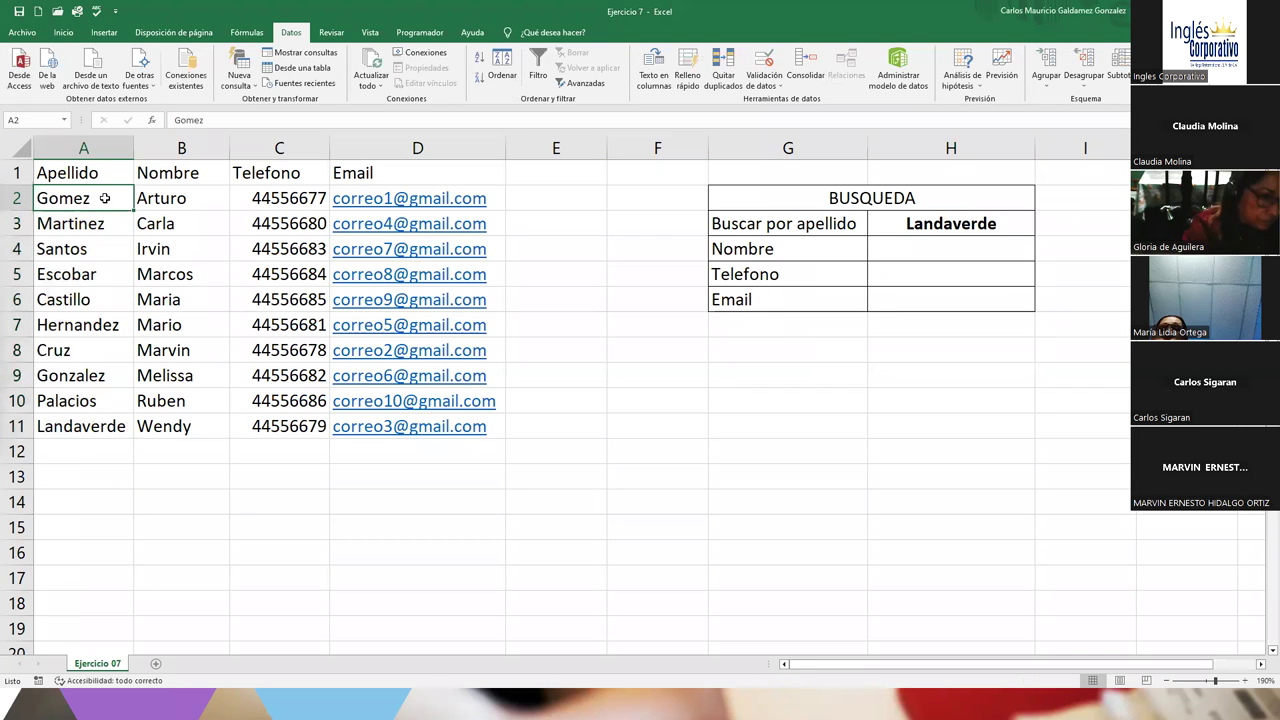
Remove all data validation from H3 and delete the cell's content
click(955, 228)
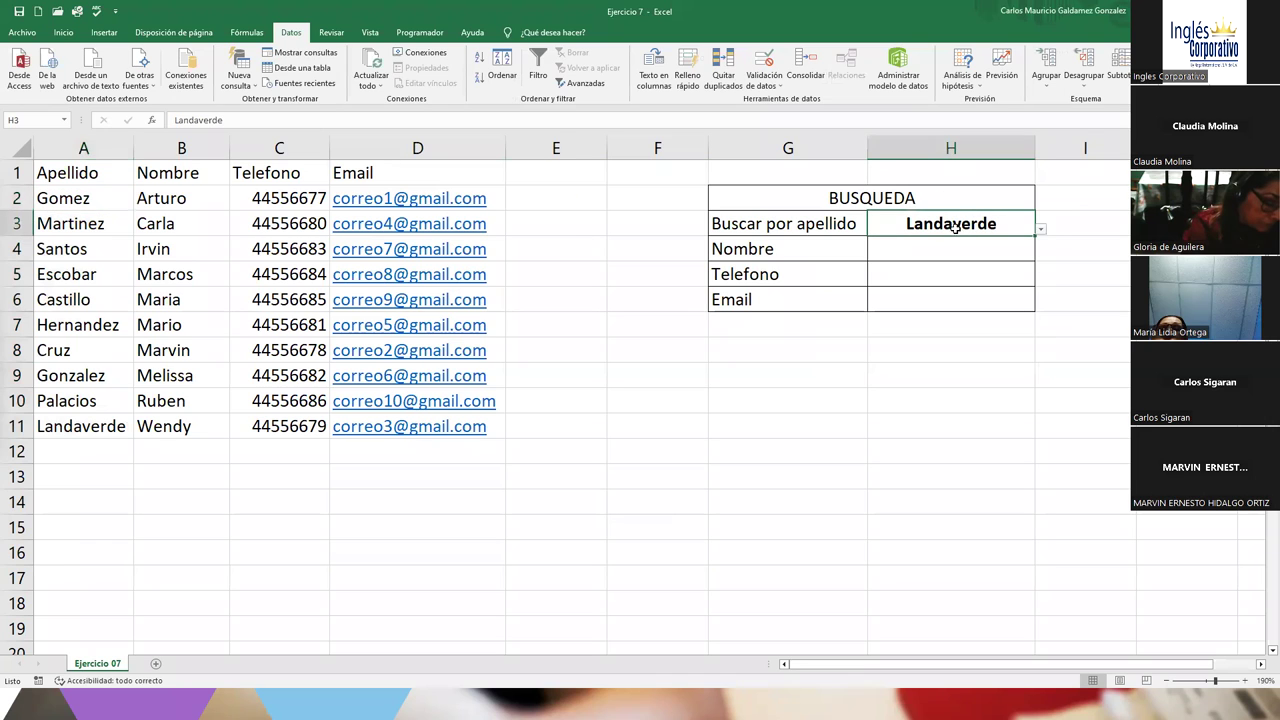
click(766, 86)
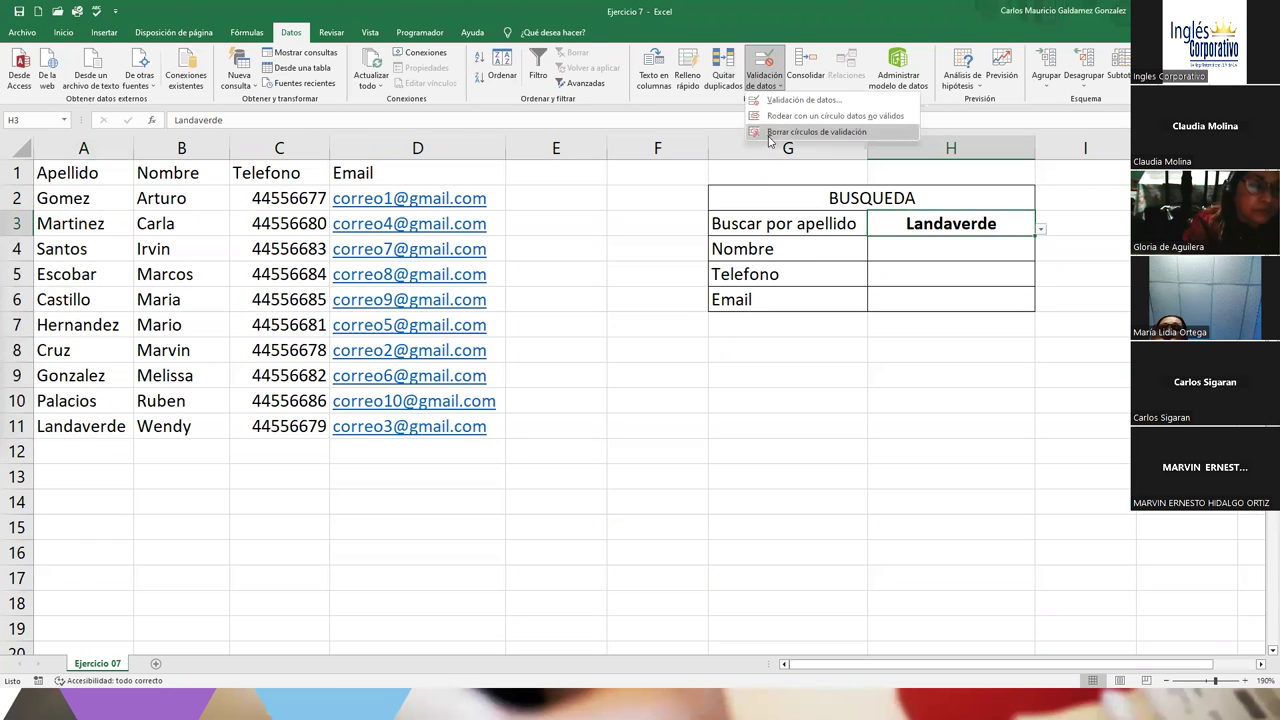
click(790, 102)
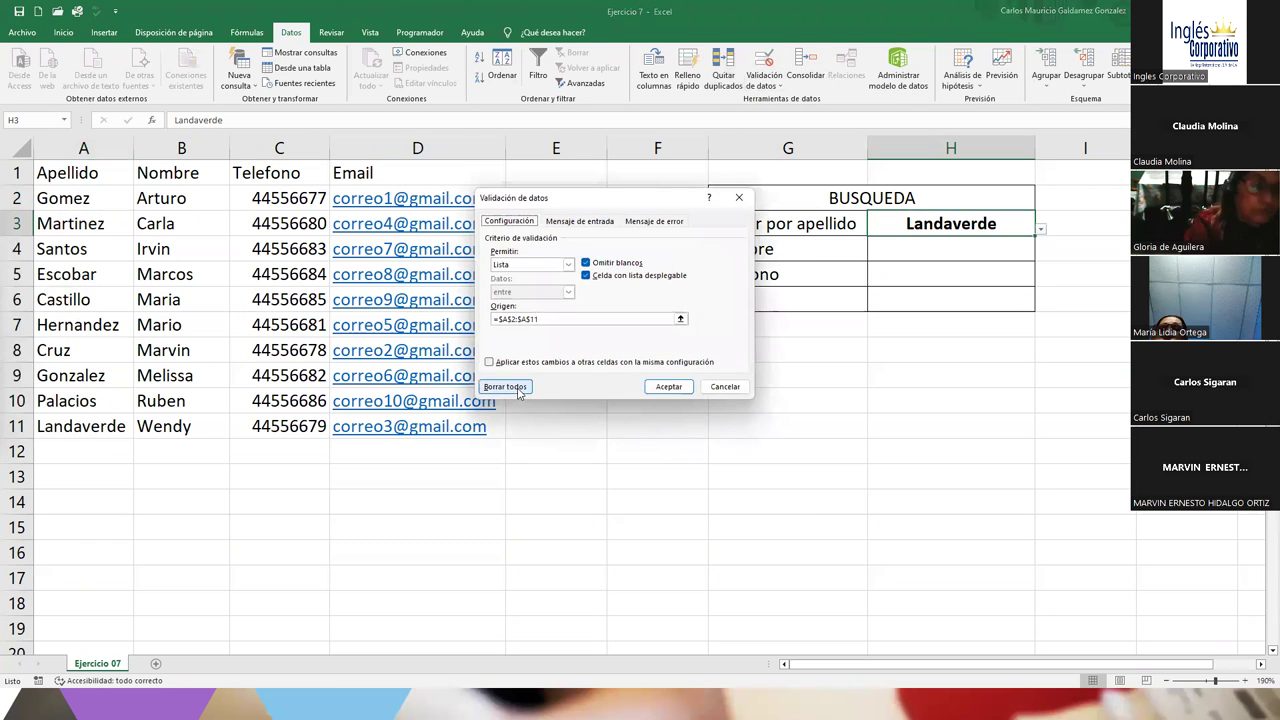
click(668, 388)
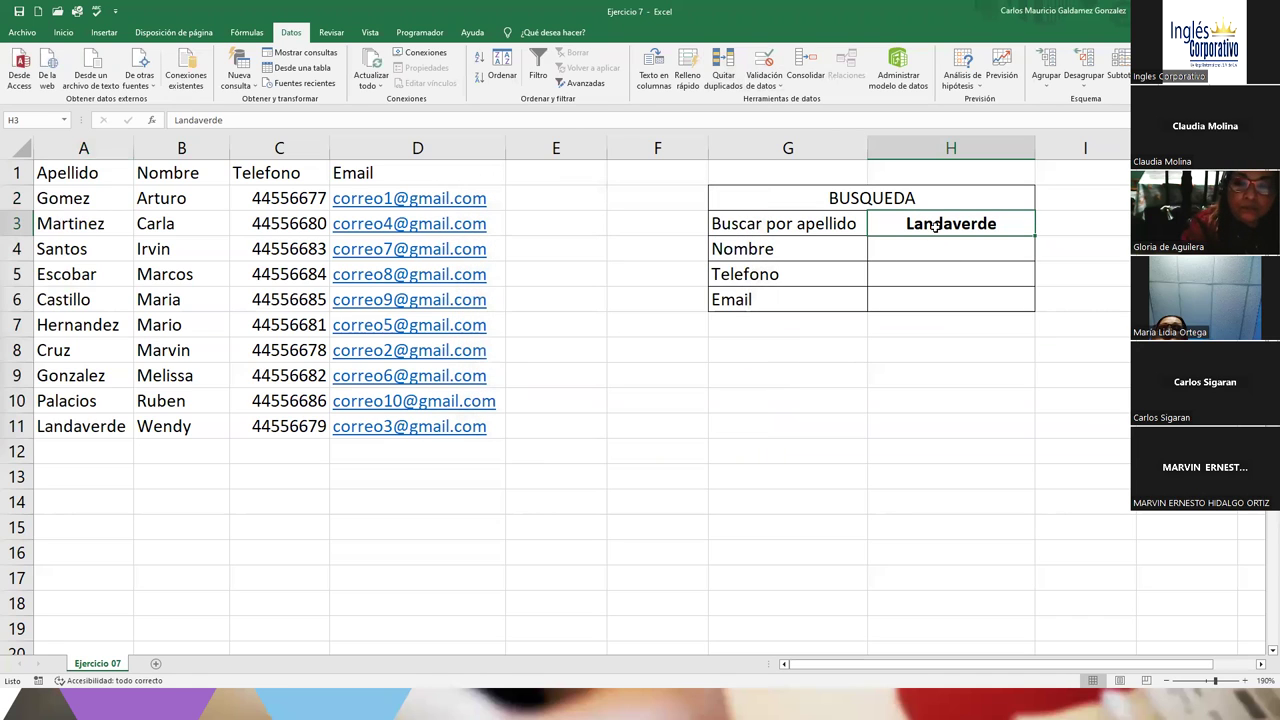
key(Delete)
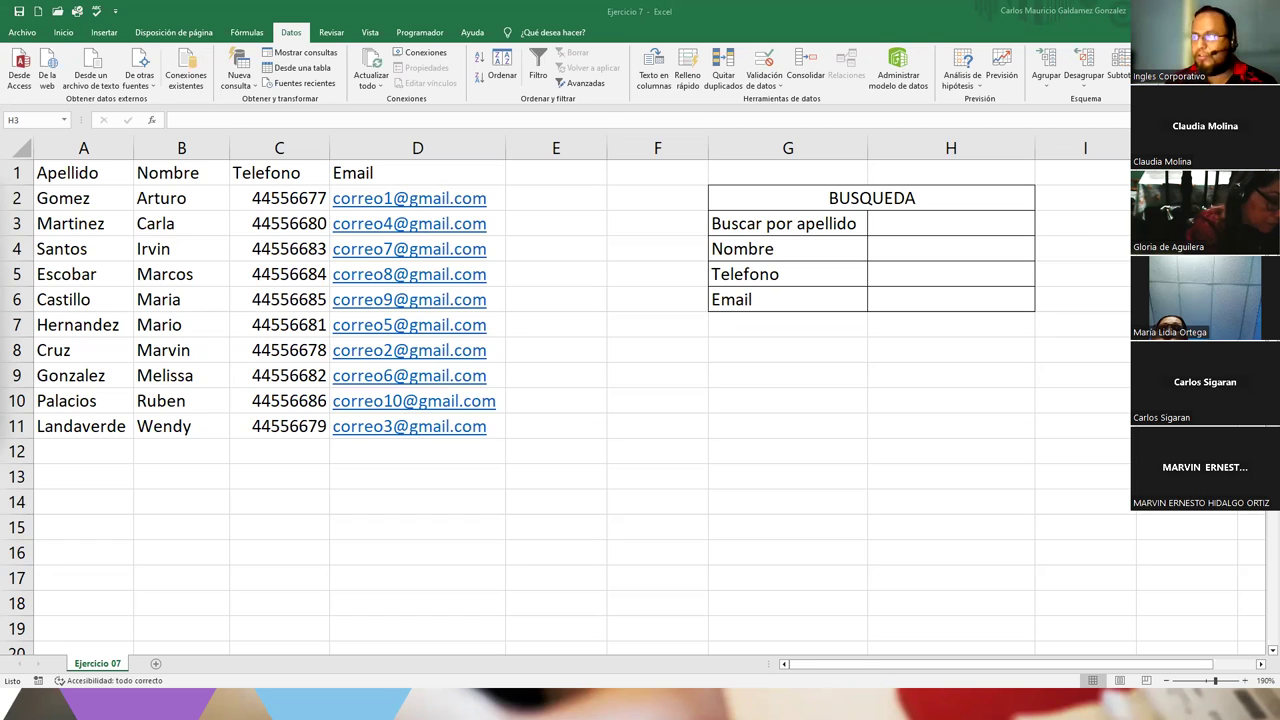
Review the surname, Nombre, Telefono and Email fields of the BUSQUEDA block and their empty cells H3:H6
click(900, 223)
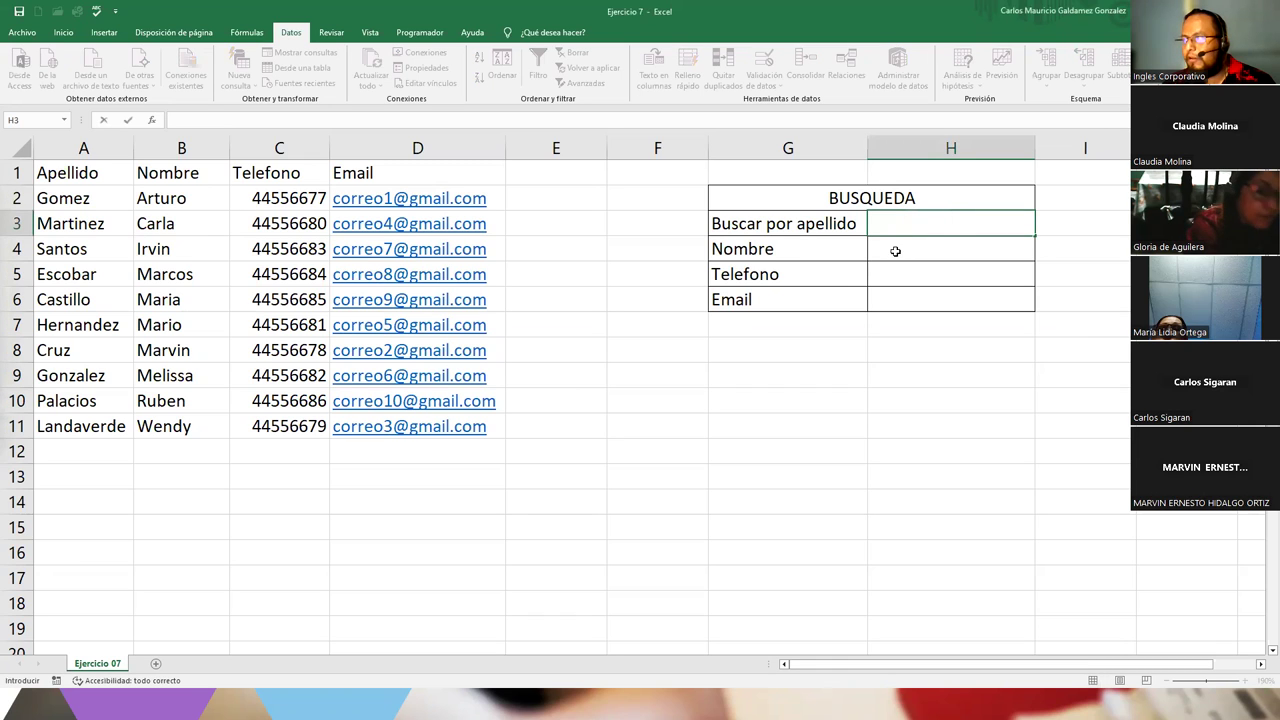
click(893, 244)
drag(832, 222, 884, 240)
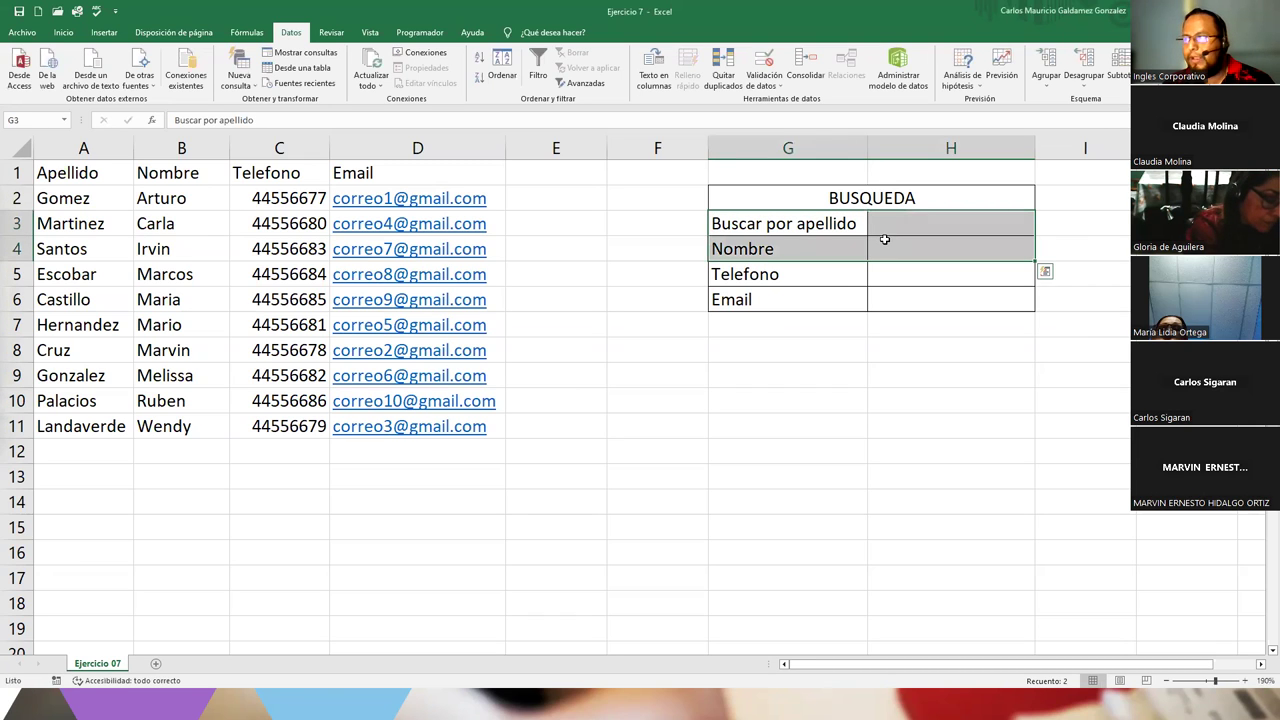
drag(811, 272, 877, 280)
click(877, 280)
mouse_move(829, 229)
mouse_down()
mouse_move(903, 289)
mouse_move(894, 297)
mouse_up()
click(900, 292)
click(889, 258)
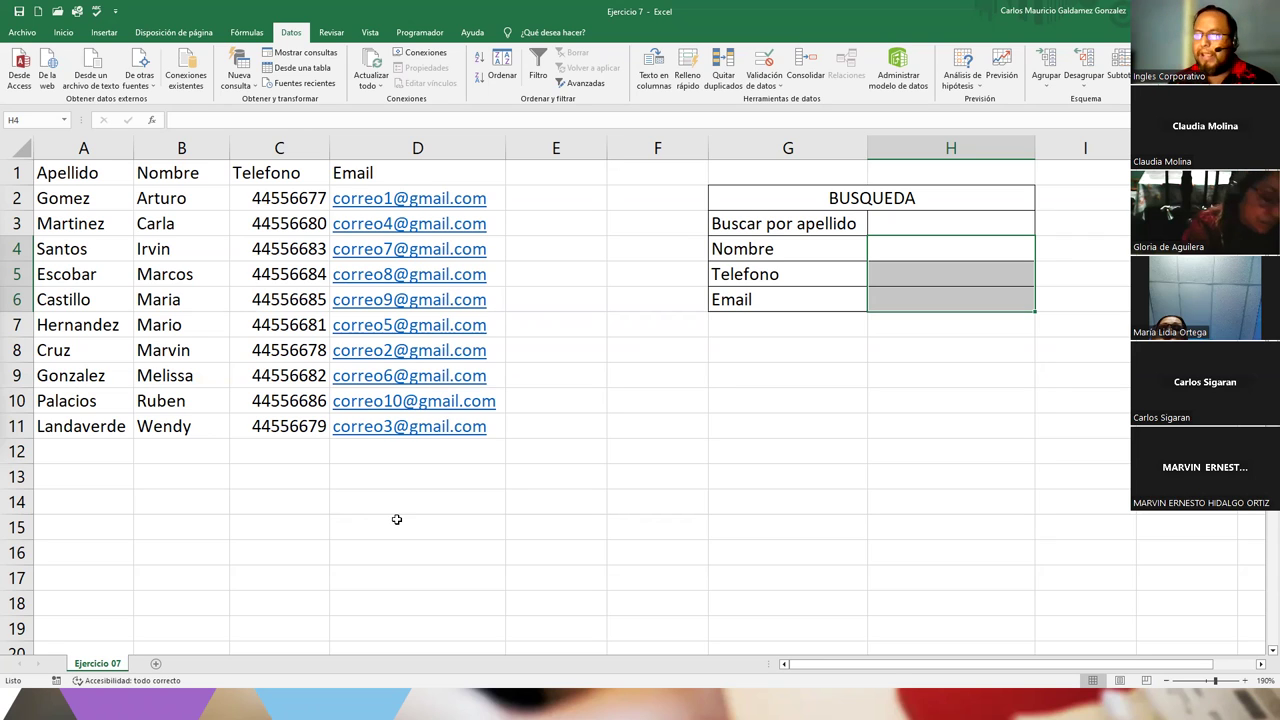
Examine the record in row 11 and the full contact data range A2:D11
click(89, 451)
drag(89, 423, 486, 431)
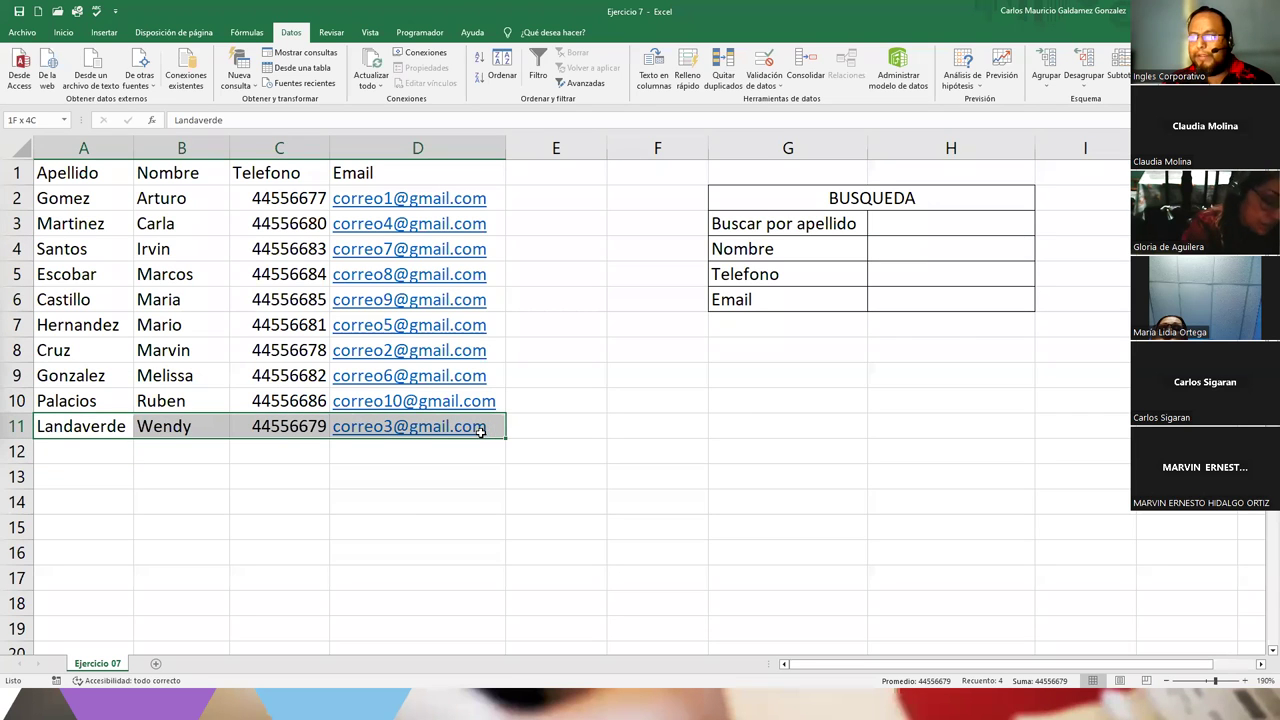
click(544, 408)
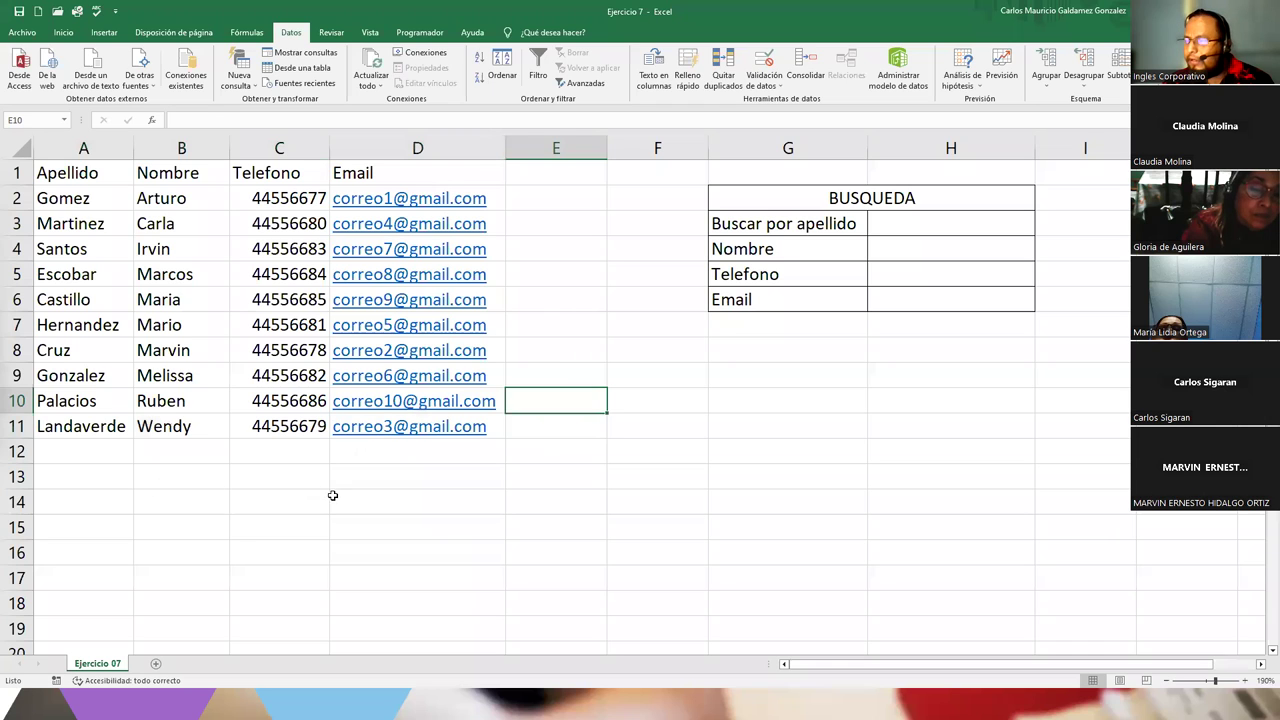
drag(66, 206, 455, 425)
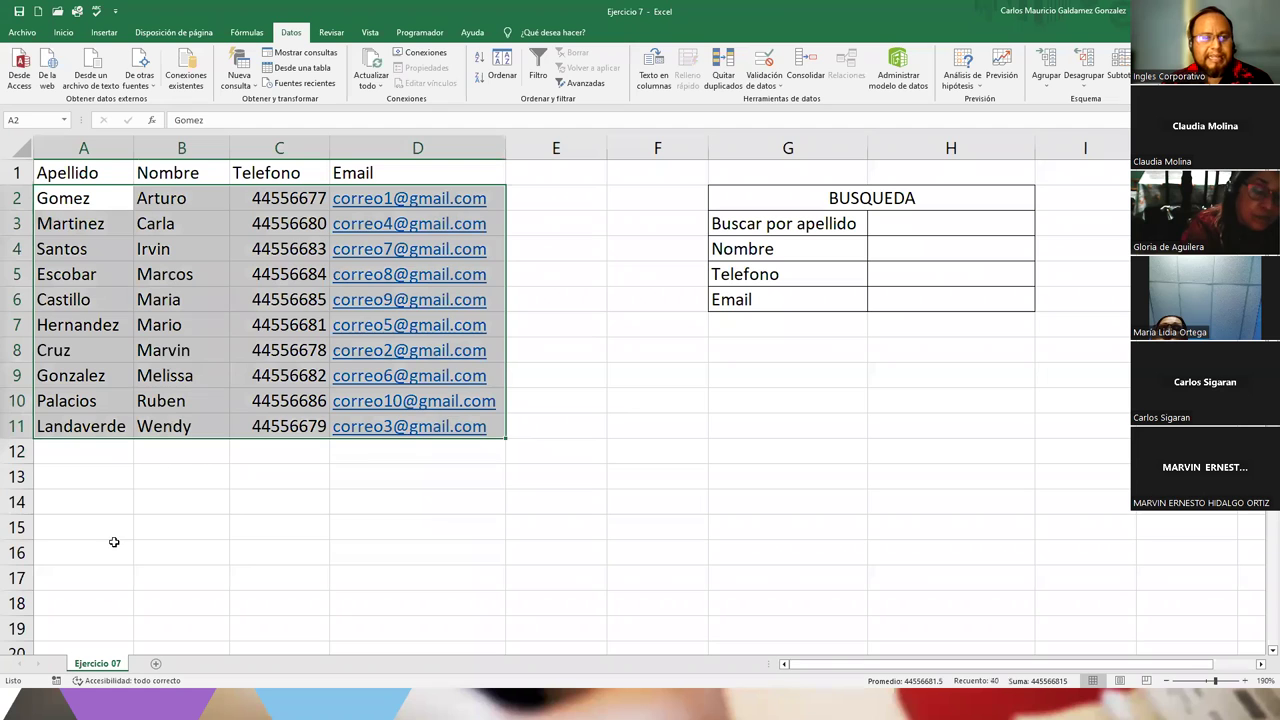
click(184, 472)
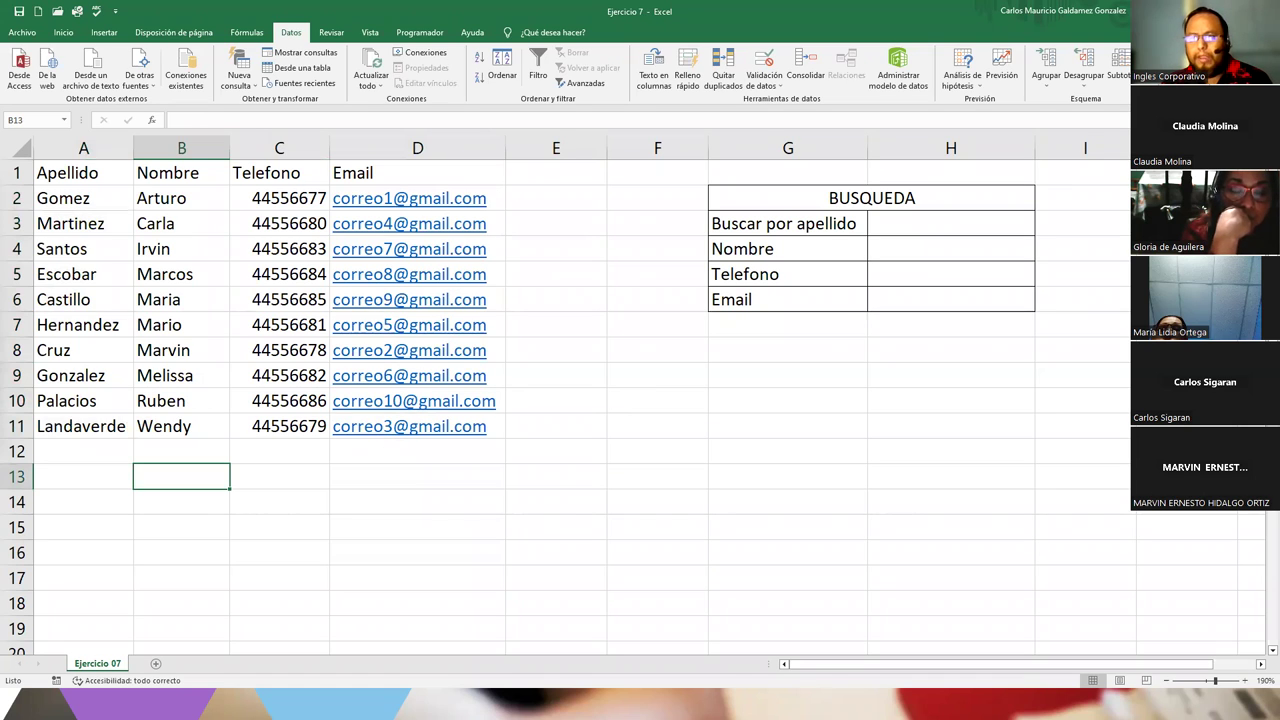
drag(82, 204, 475, 427)
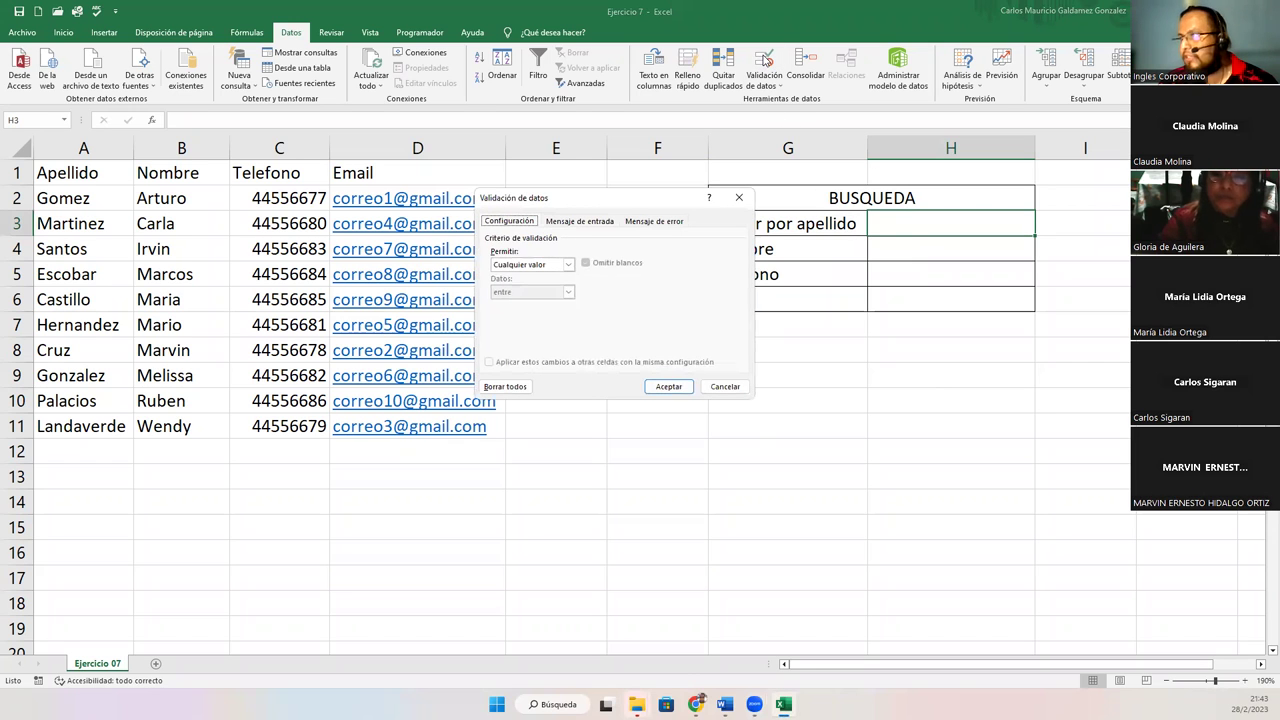
Apply list data validation to H3 with source =$A$2:$A$11 and check its surname drop-down
click(553, 266)
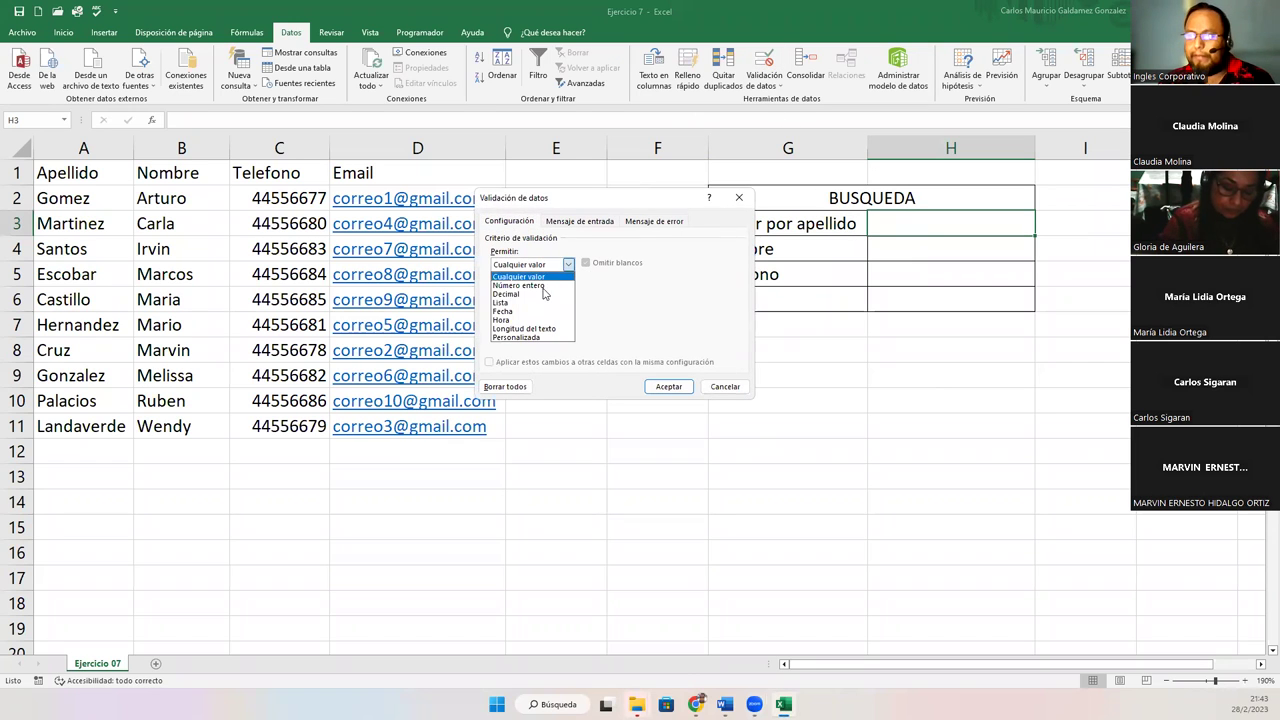
click(545, 303)
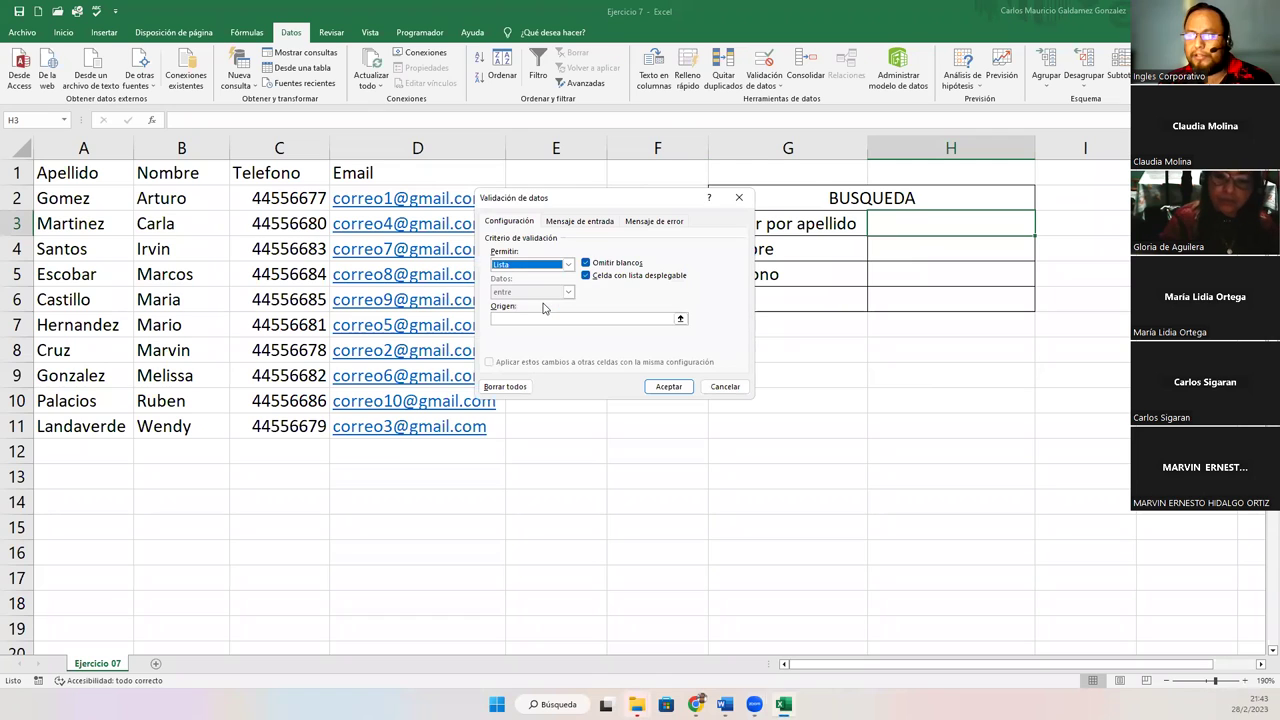
click(680, 320)
click(680, 320)
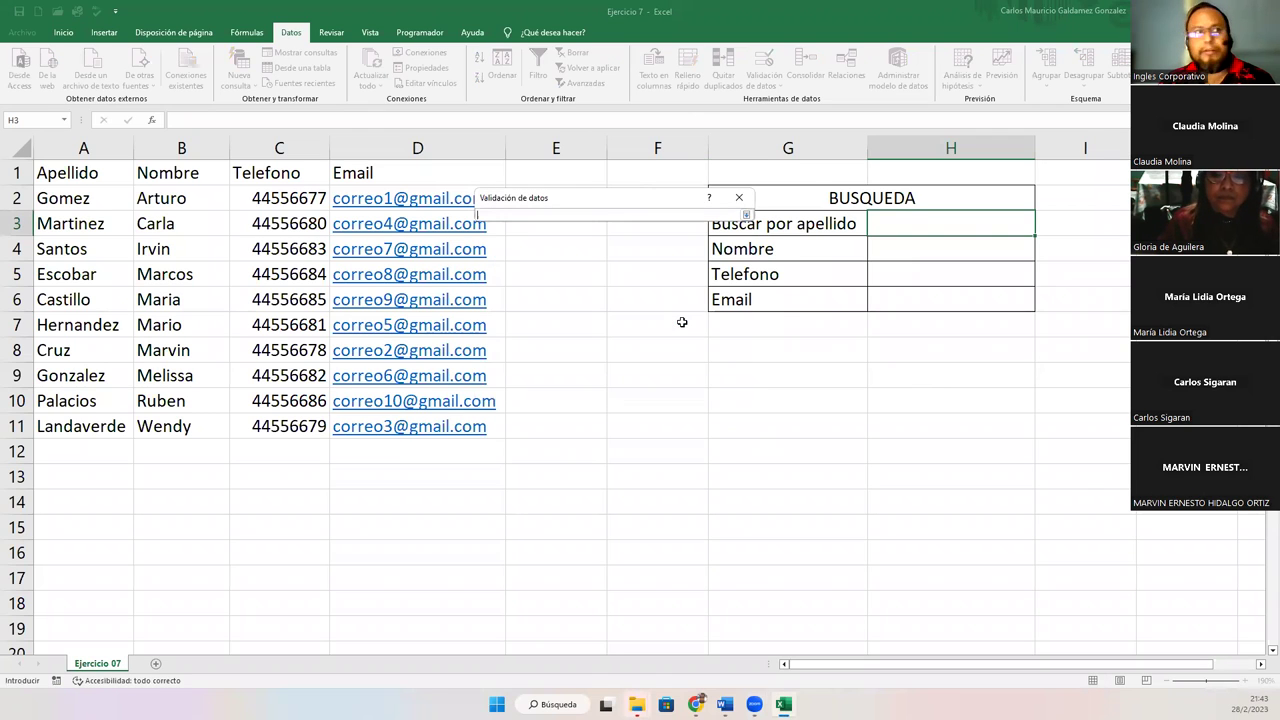
drag(80, 201, 79, 426)
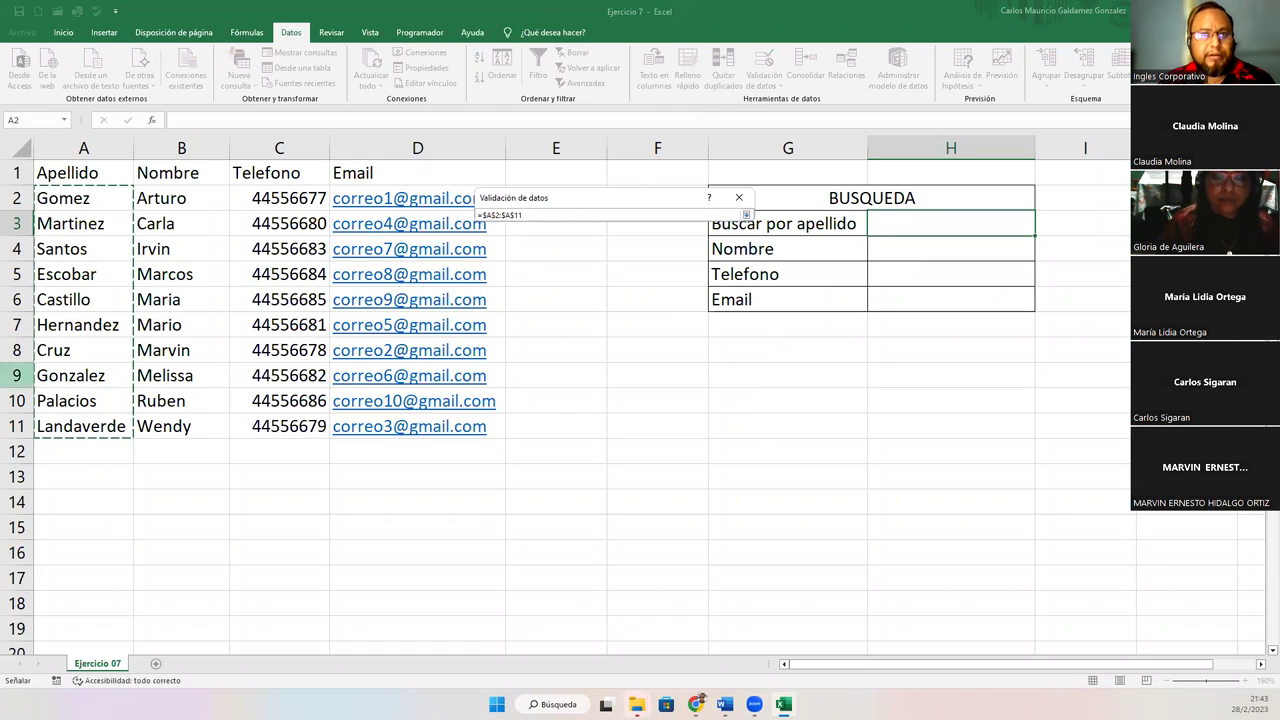
key(Escape)
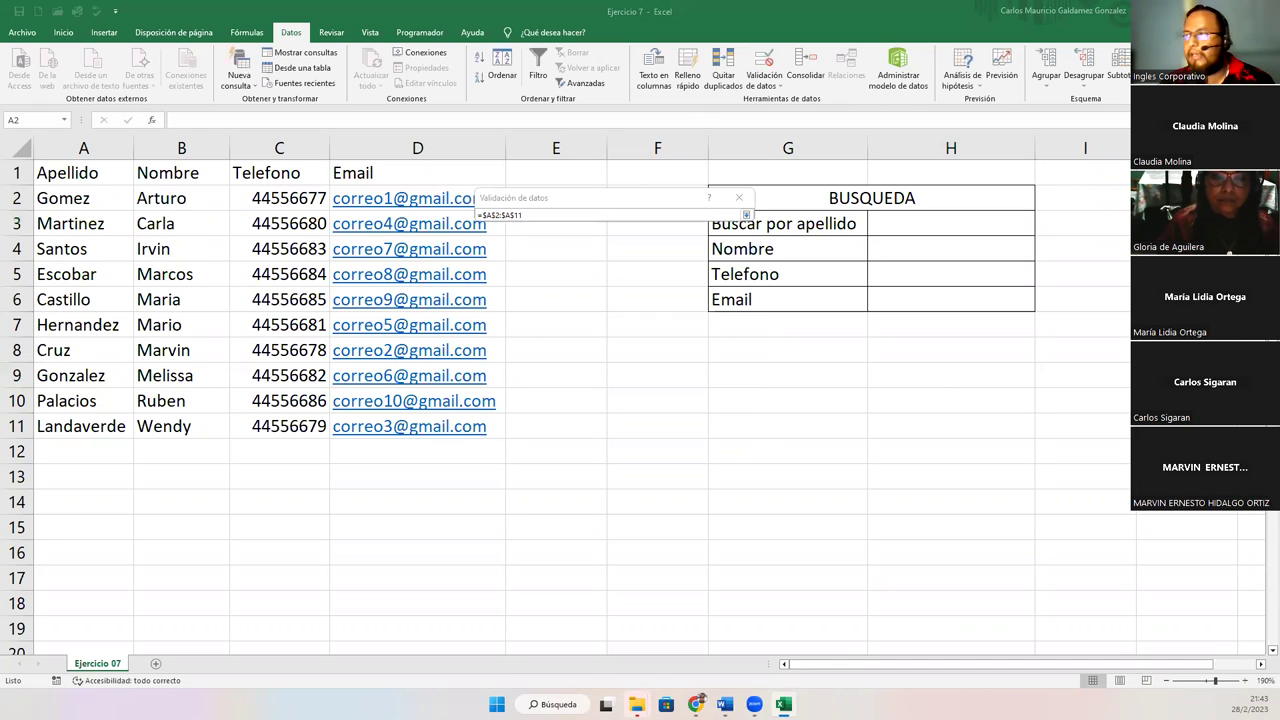
click(748, 216)
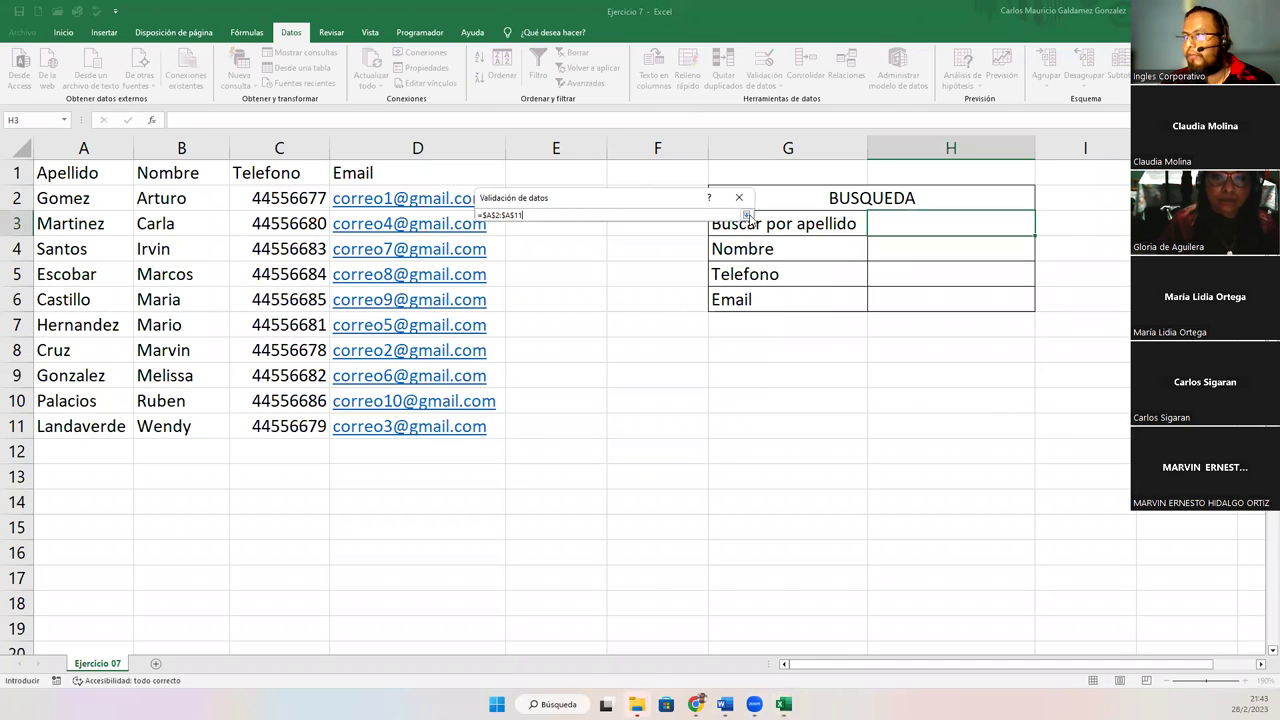
click(746, 214)
click(669, 386)
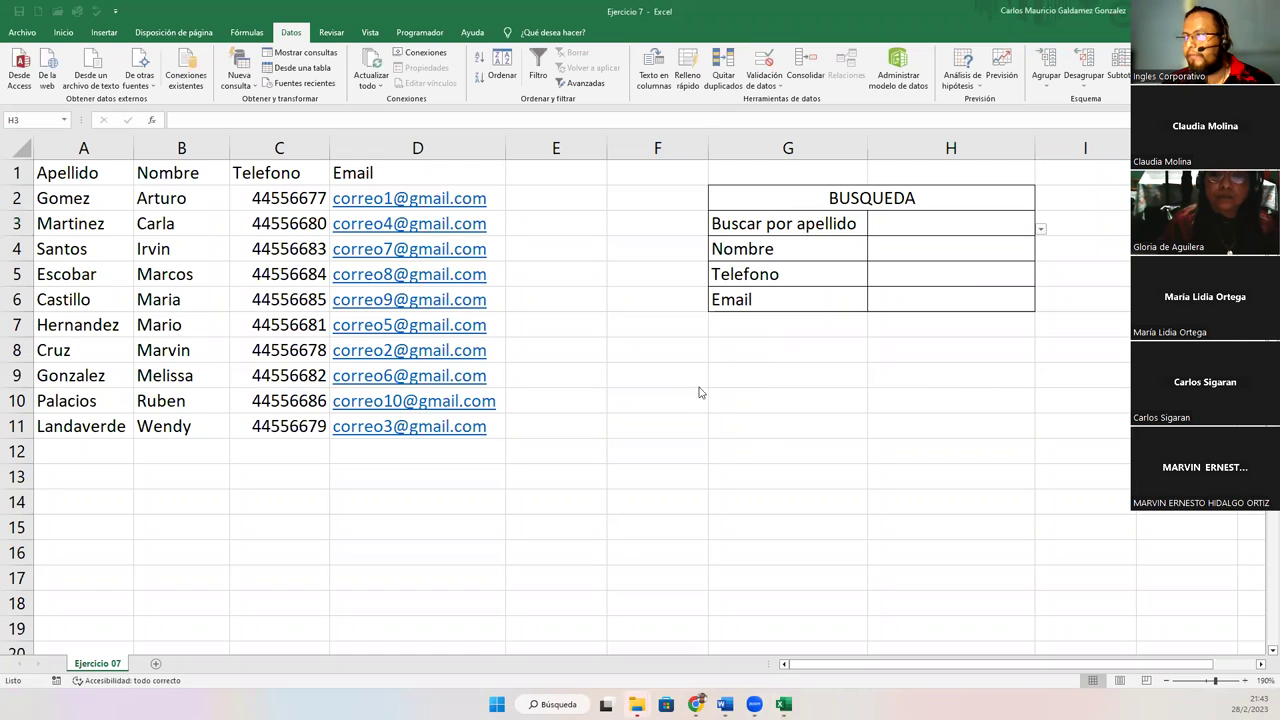
click(1041, 230)
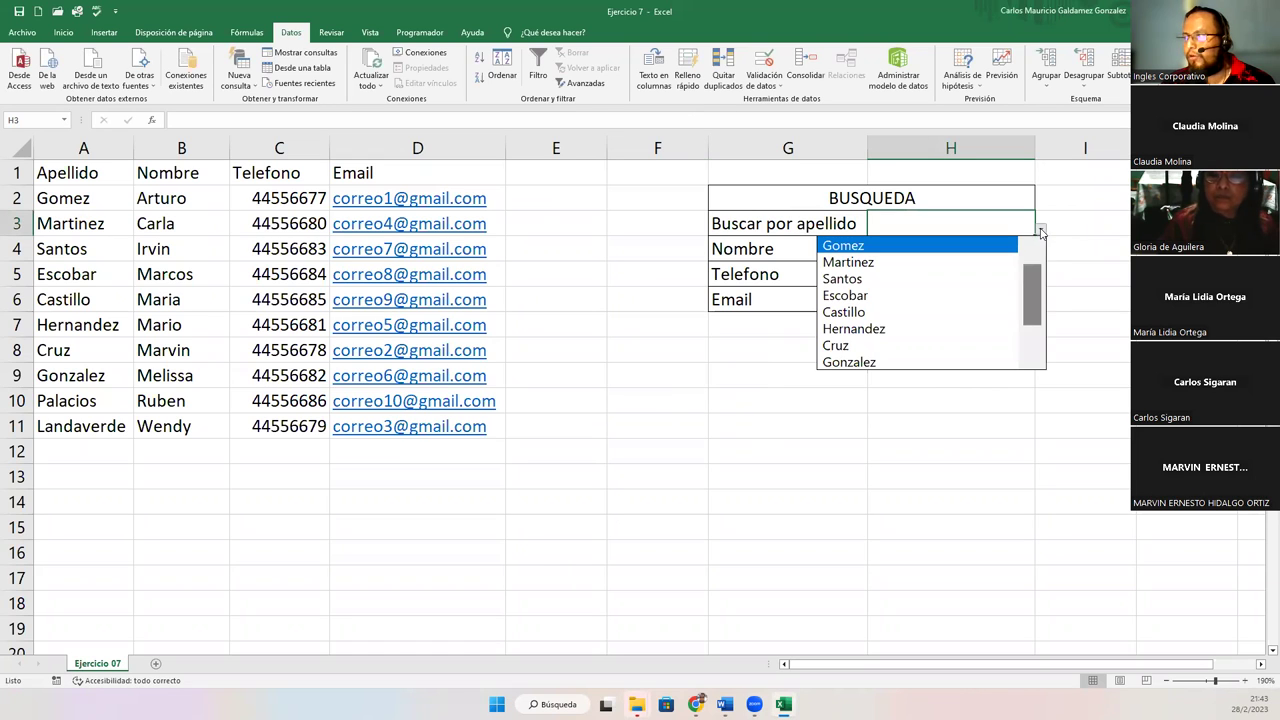
key(Escape)
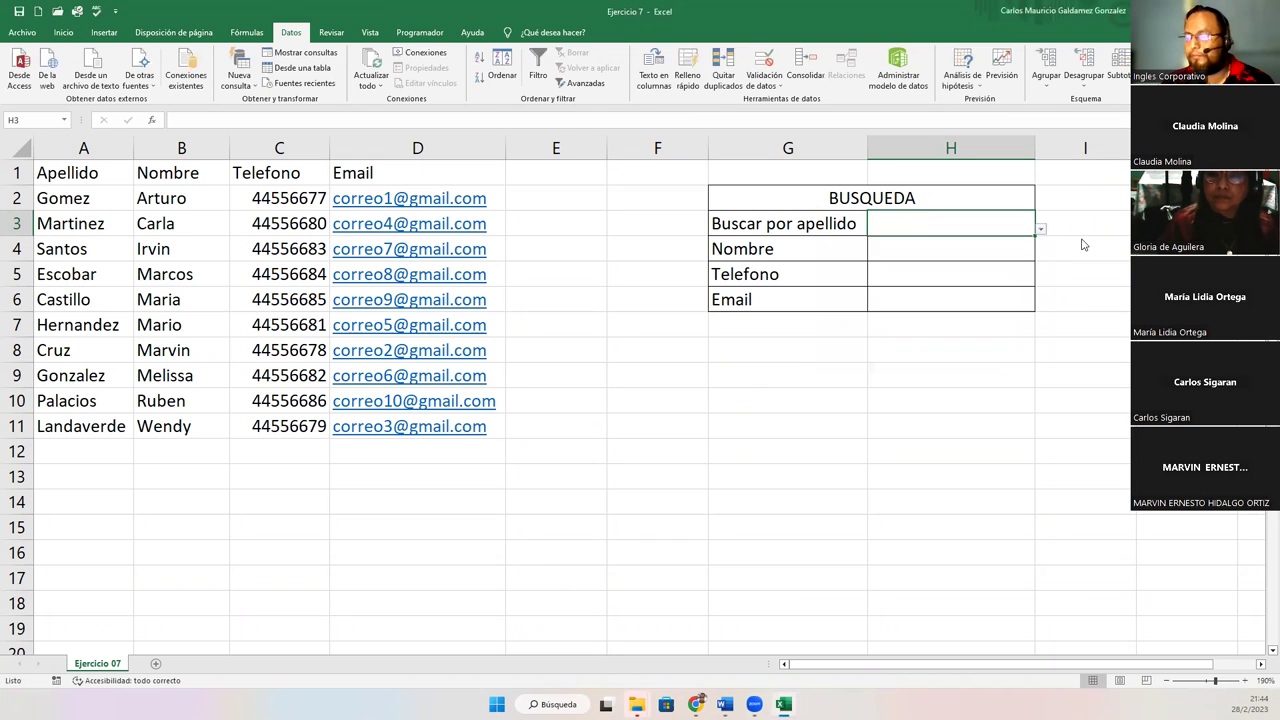
Enter the formula =BUSCARV(H3;A2:D11;2;FALSO) in H4 to look up the Nombre
click(906, 255)
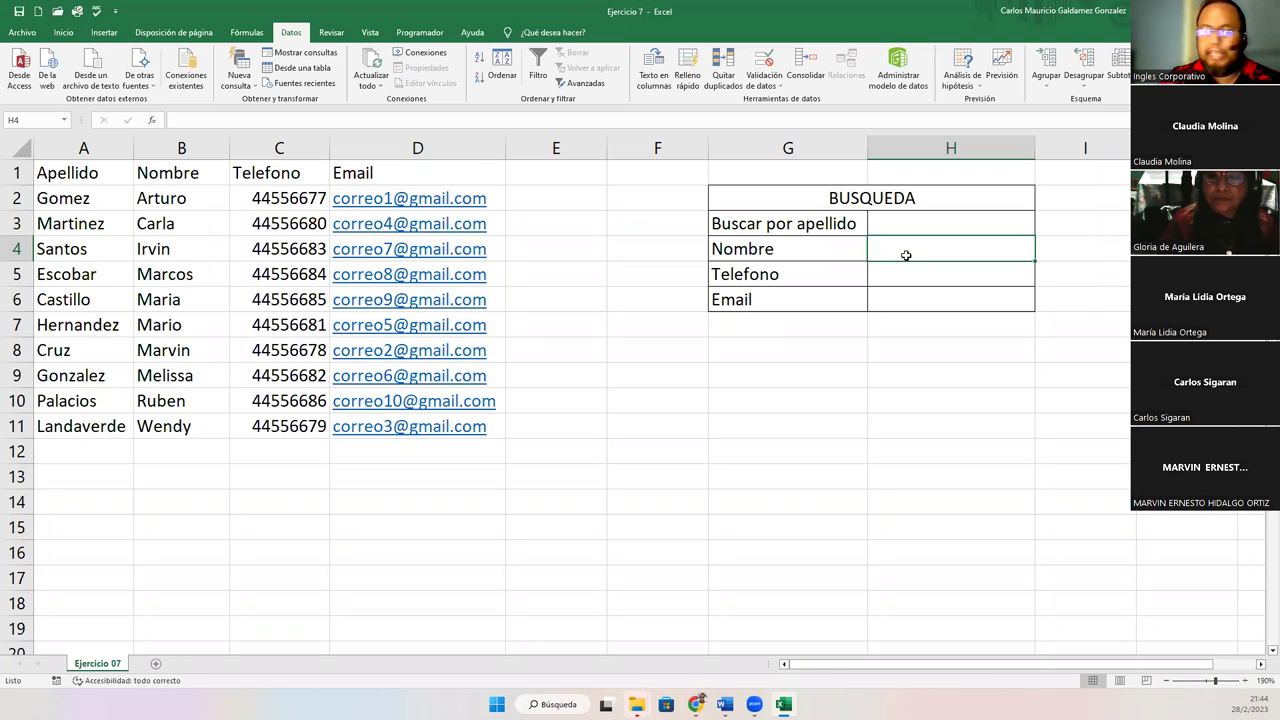
text(=BUSCA)
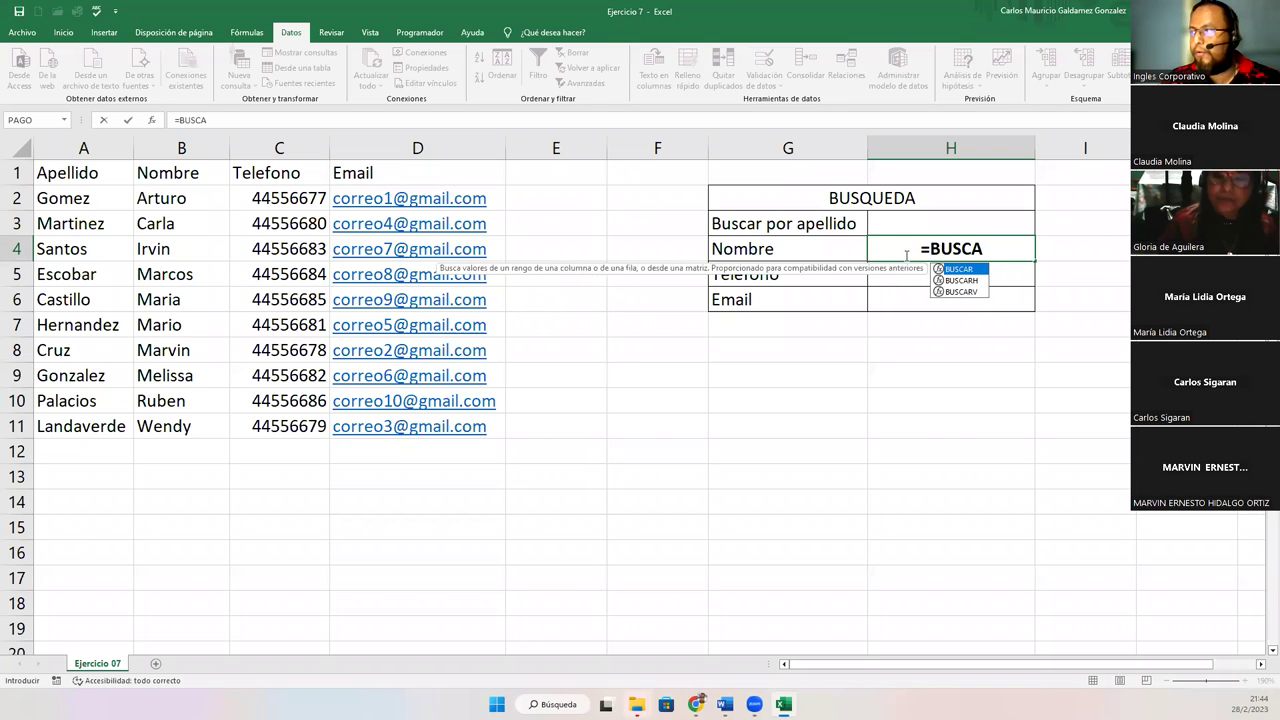
text(RV()
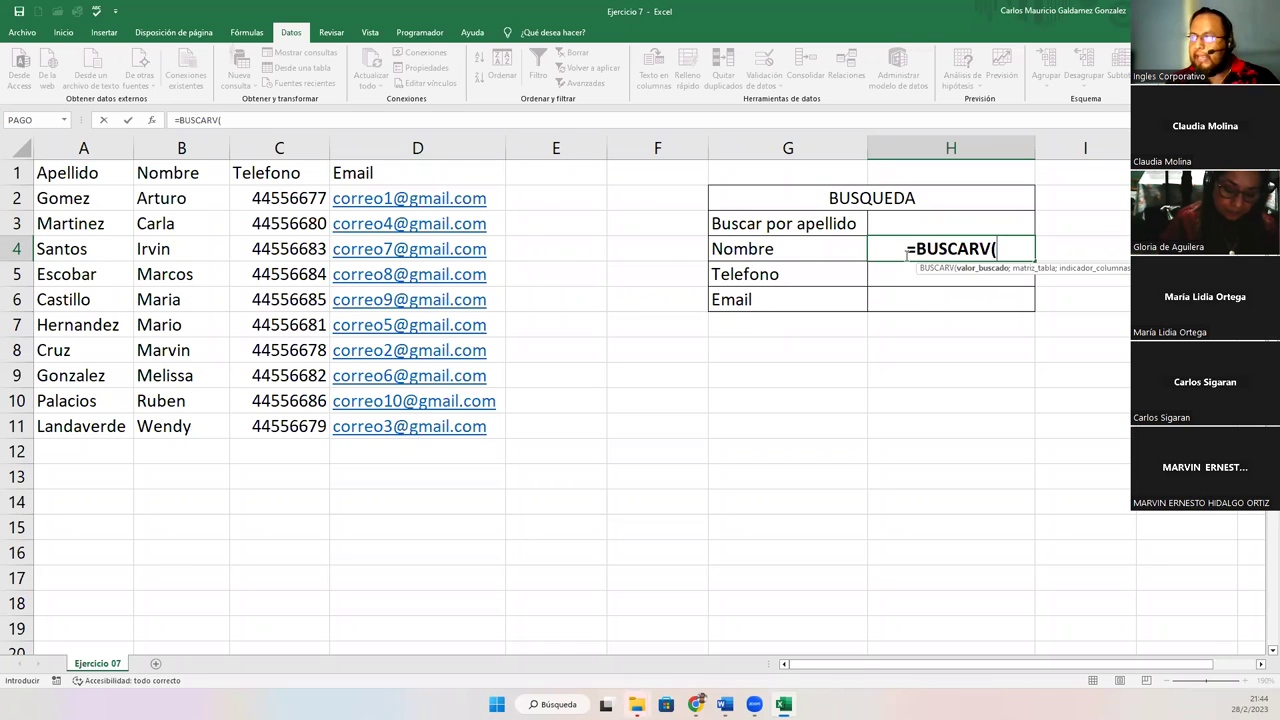
click(950, 222)
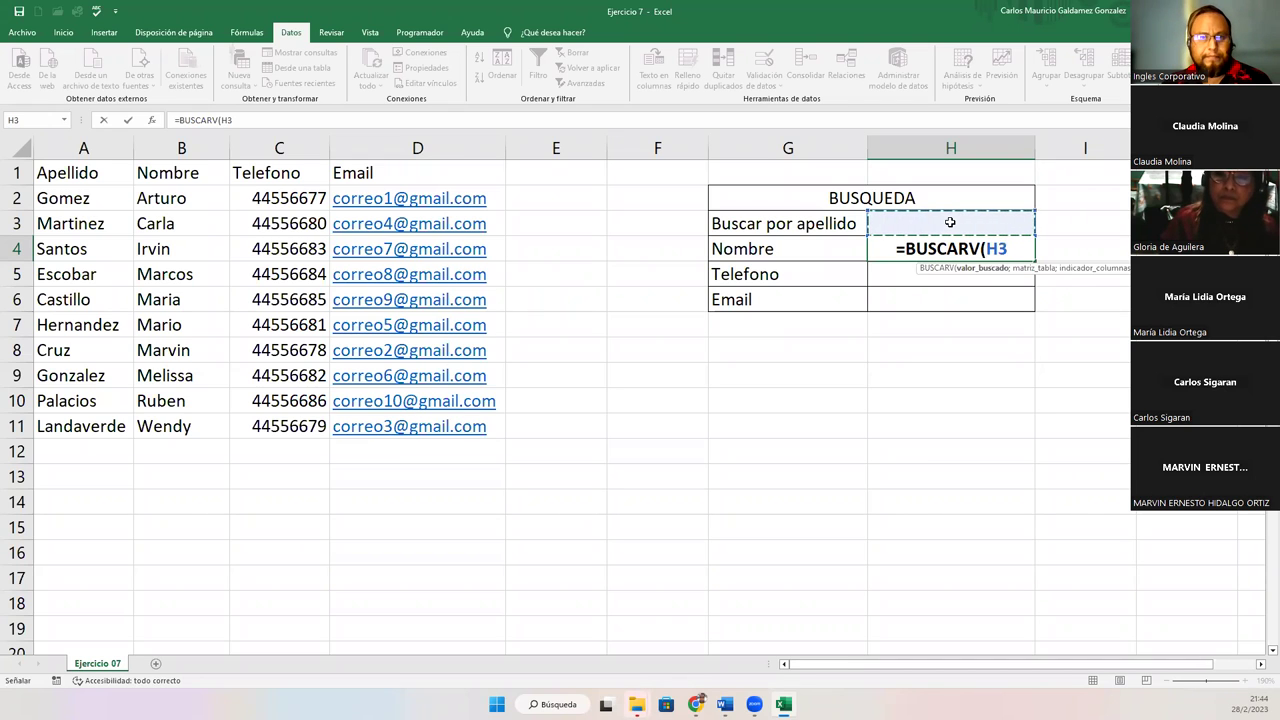
text(;)
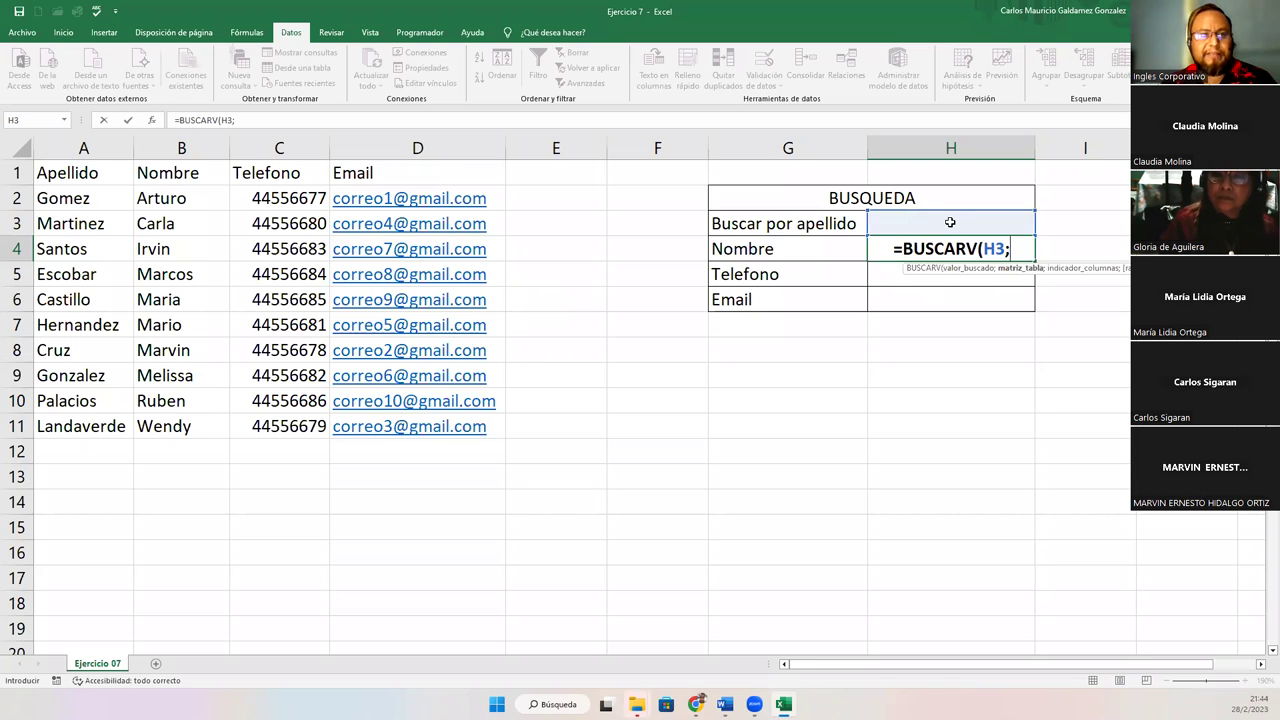
drag(63, 175, 418, 422)
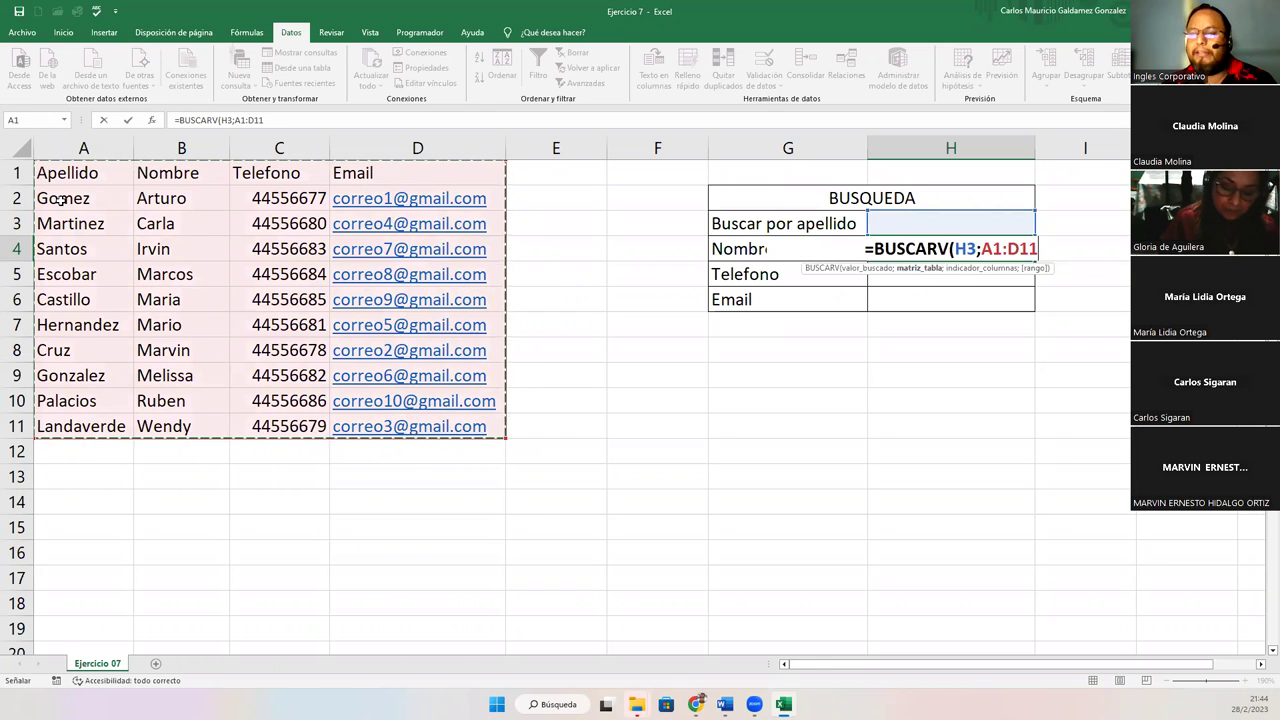
drag(62, 200, 403, 426)
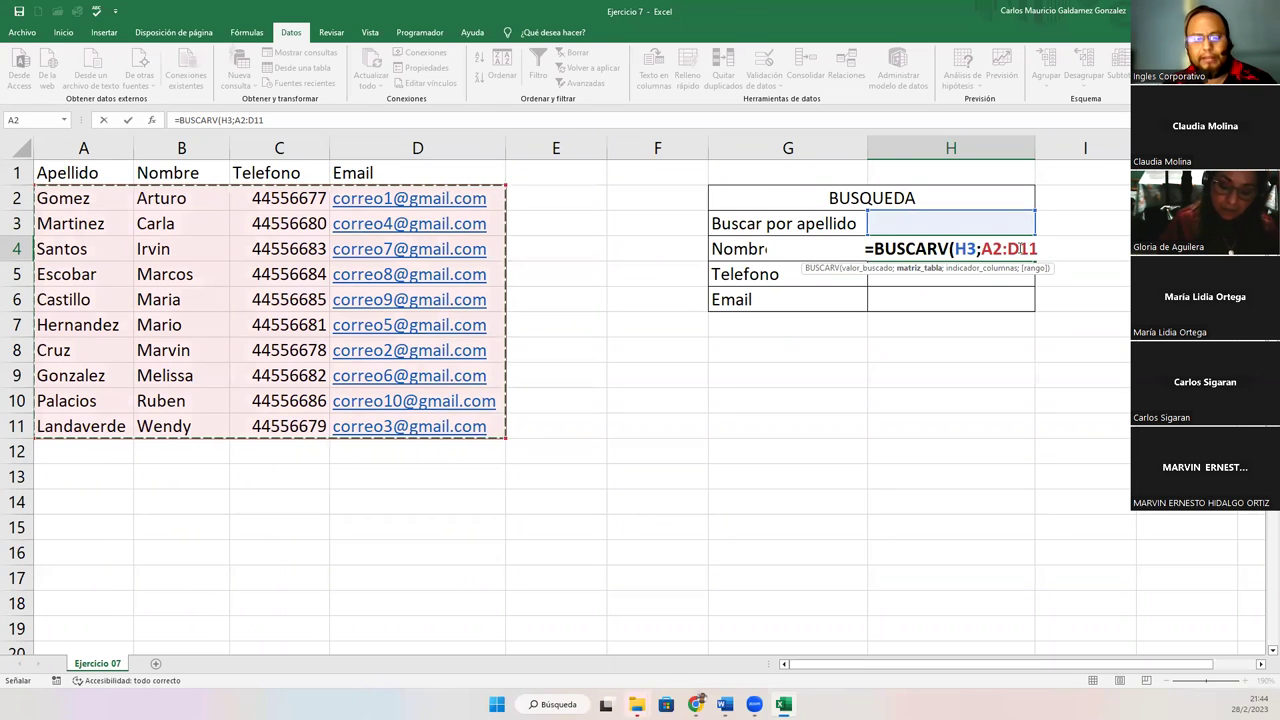
text(;)
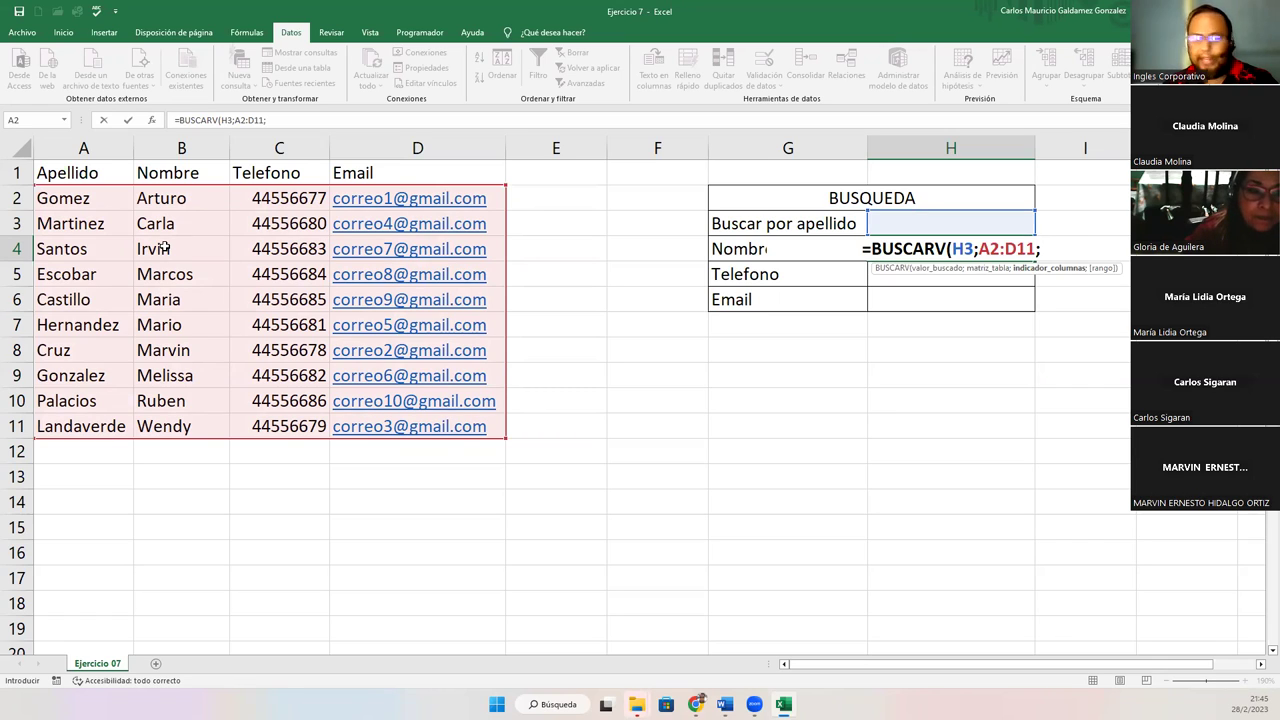
text(2)
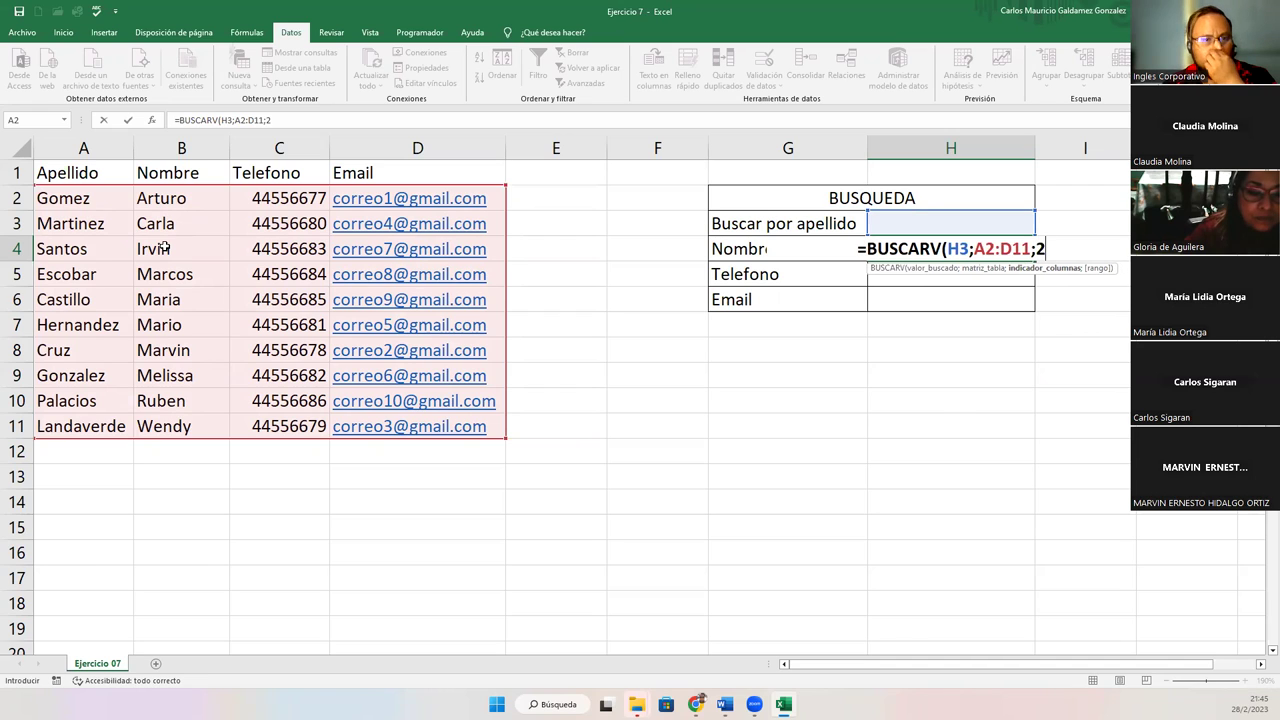
text(;)
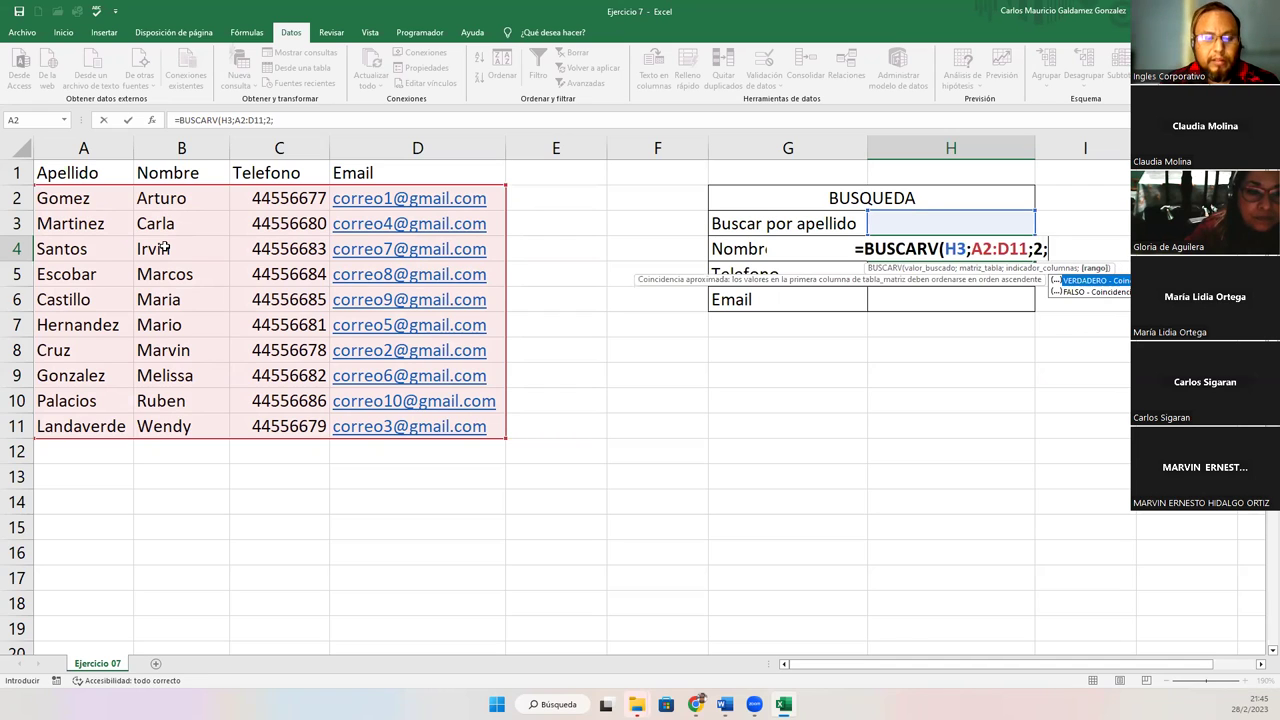
text(FALSO)
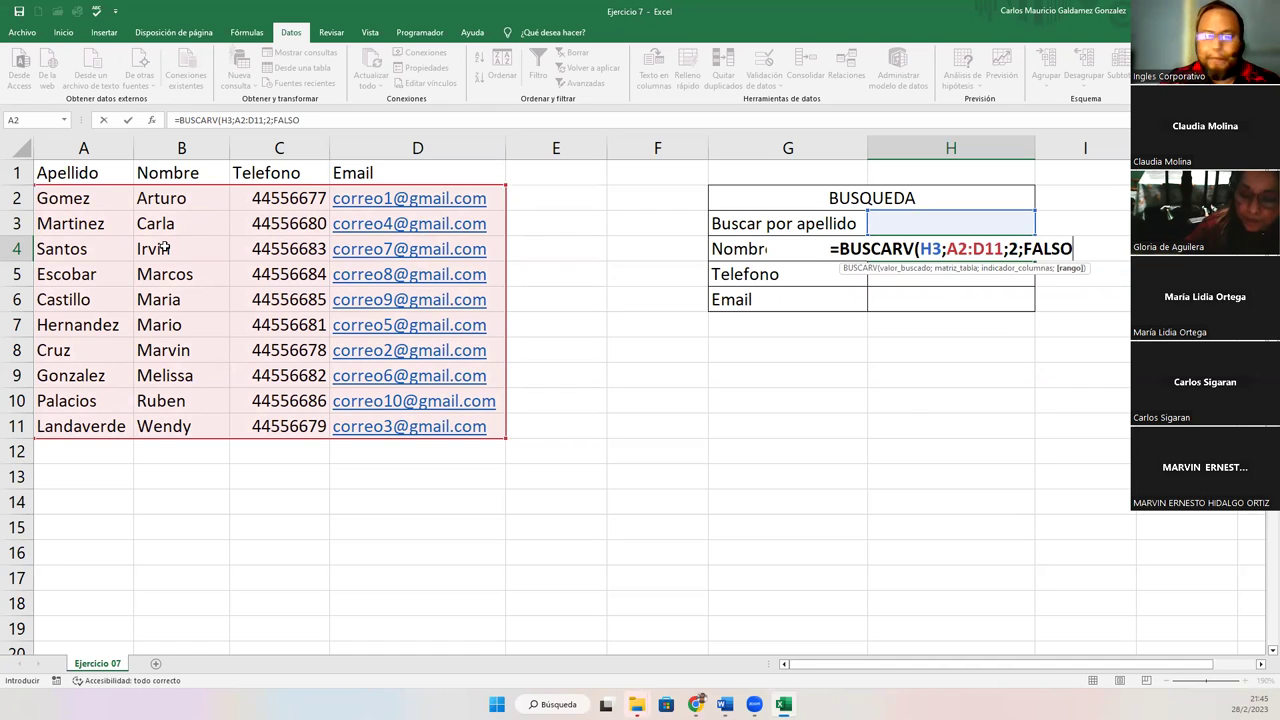
text())
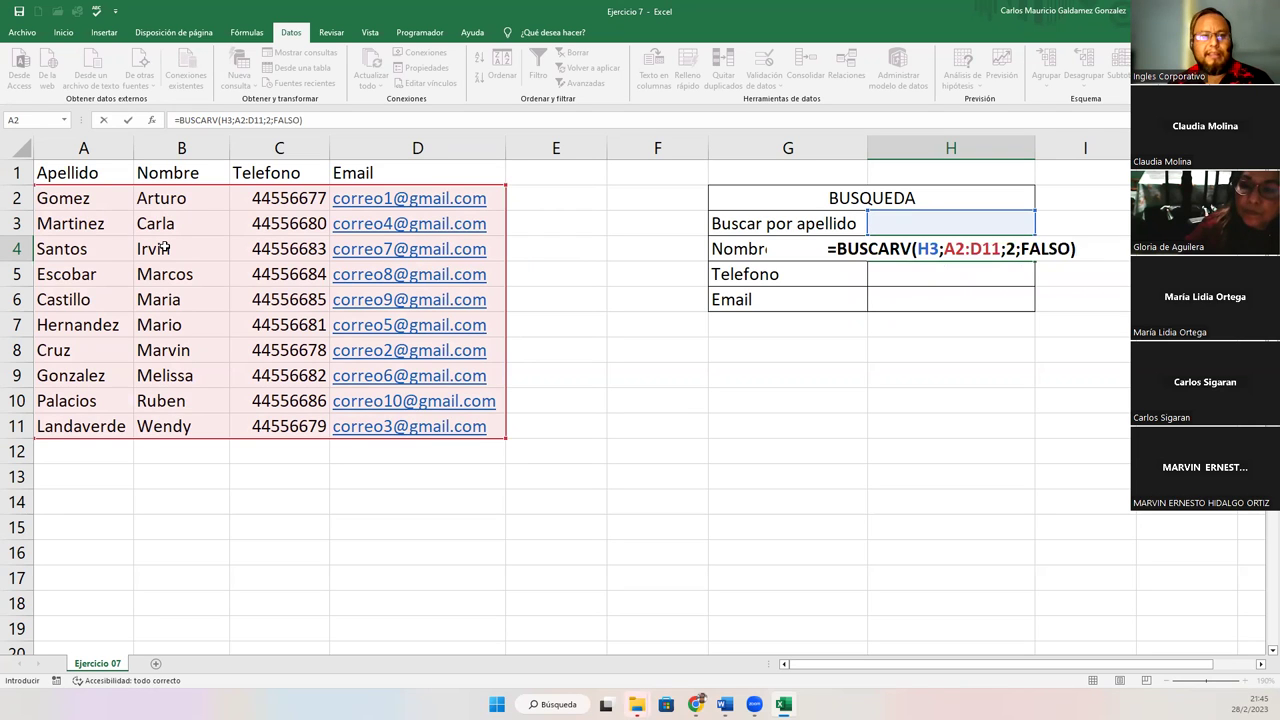
key(Return)
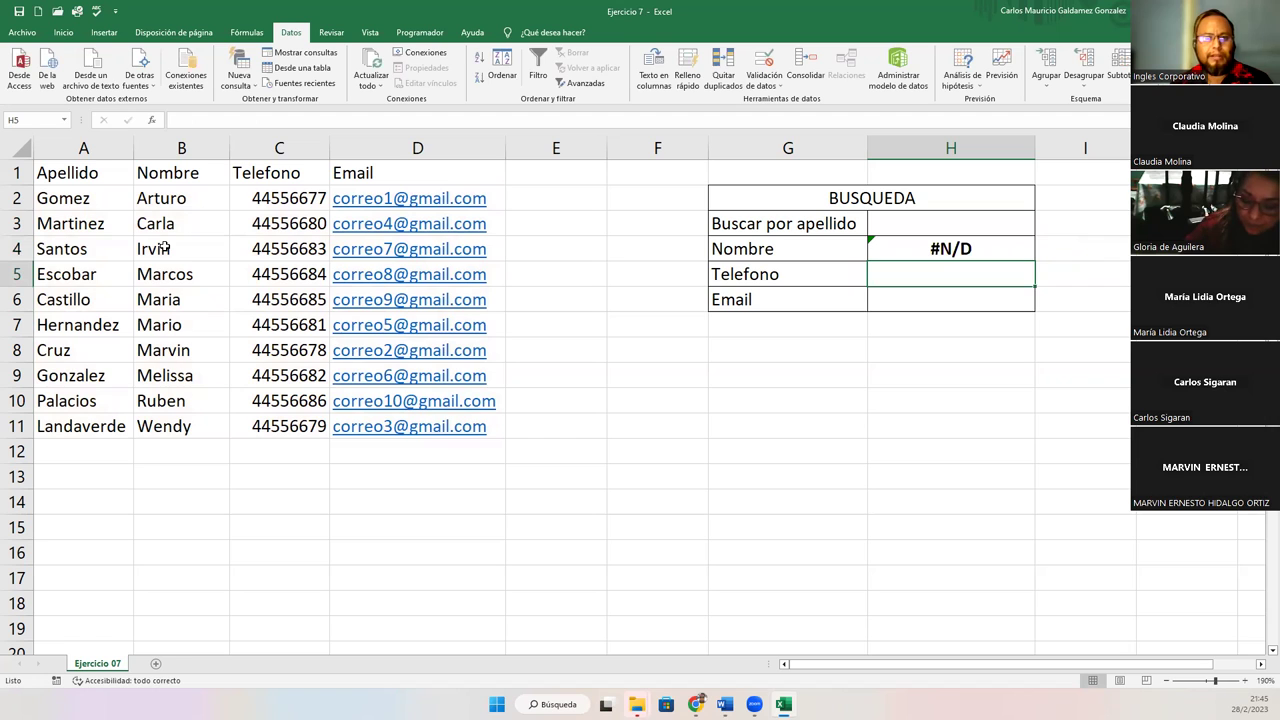
Review the BUSCARV formula in H4 and the ranges it references
key(Up)
key(F2)
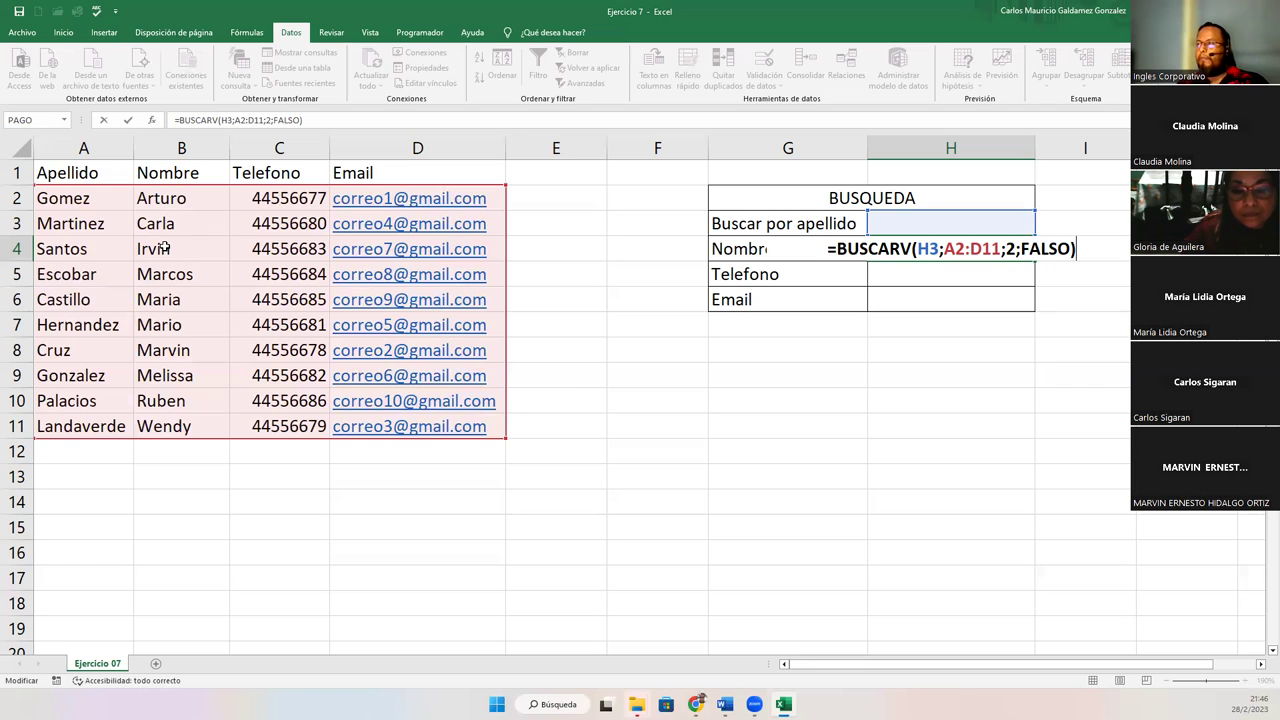
key(Return)
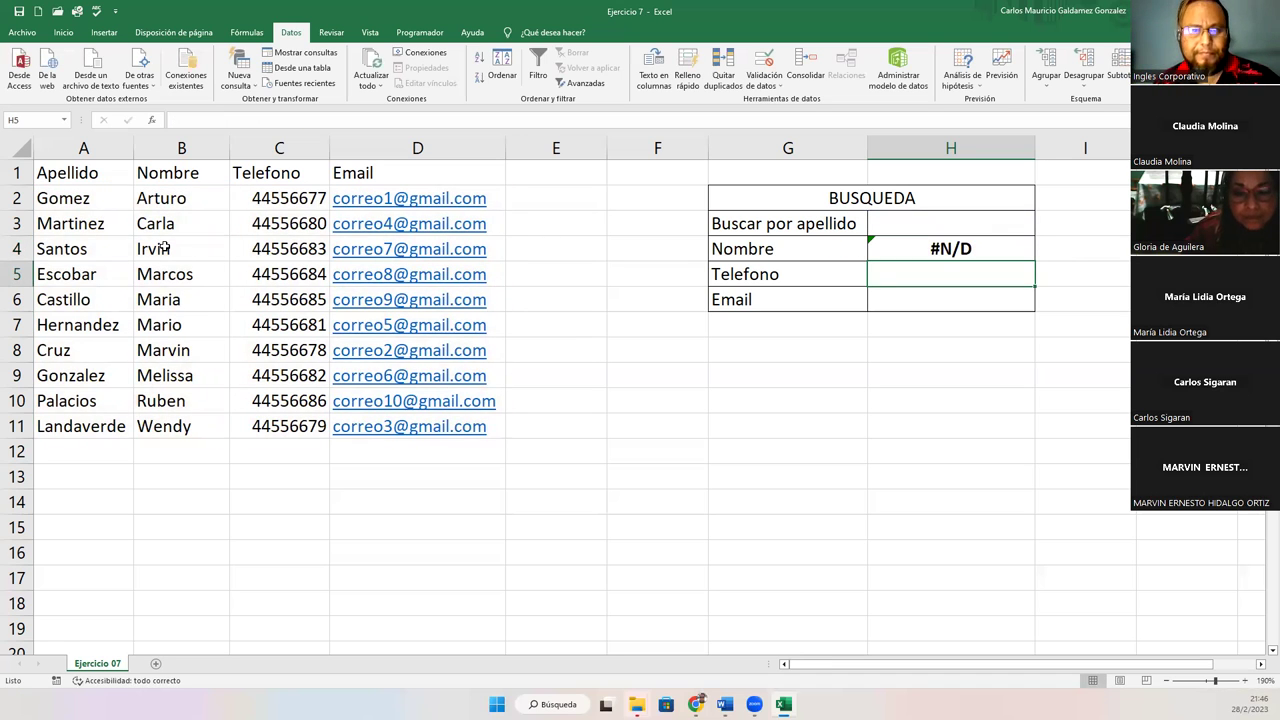
Choose the surname from A6 in H3's drop-down list and compare the Nombre lookup with row 6
click(1011, 225)
click(1041, 229)
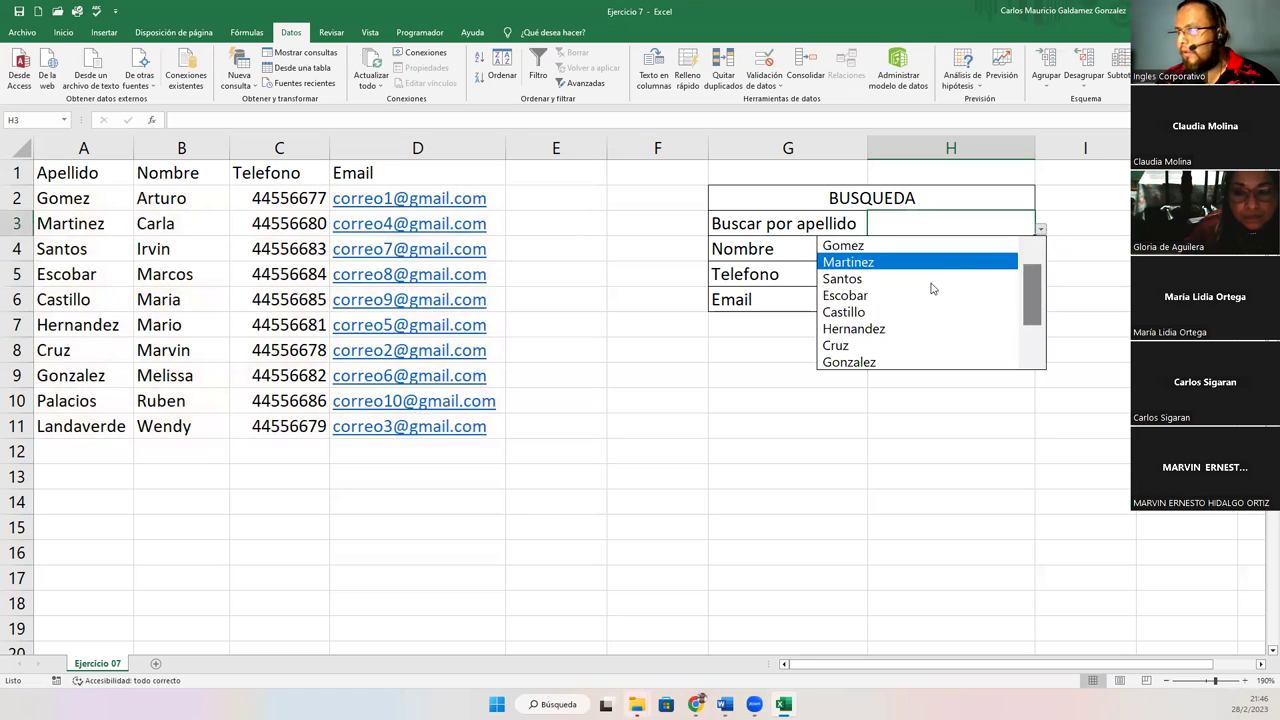
click(915, 313)
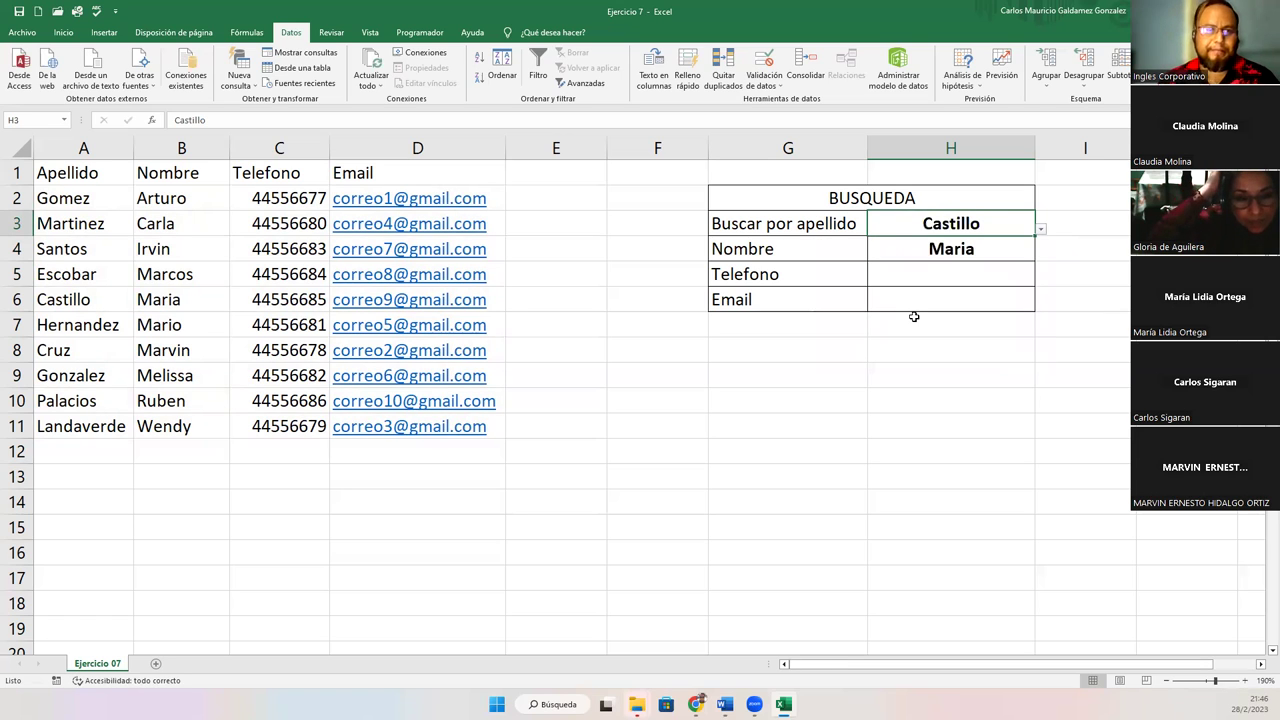
click(70, 294)
drag(136, 291, 97, 294)
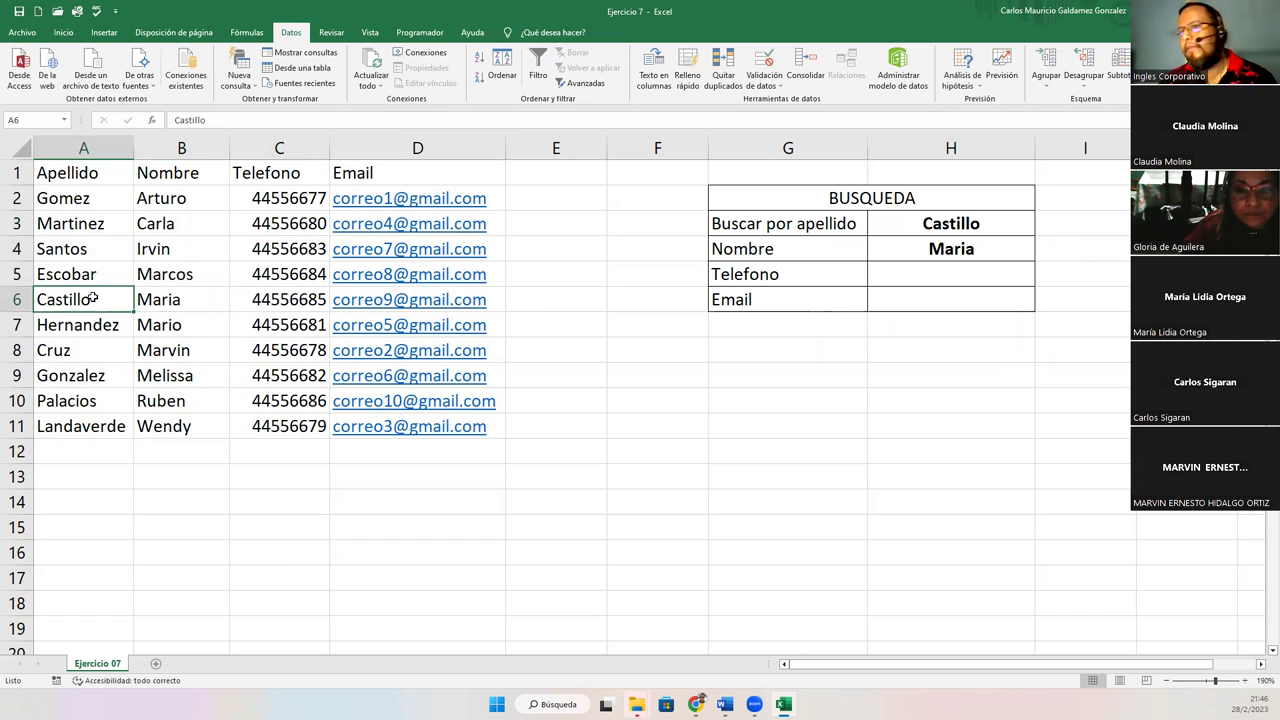
Enter the formula =BUSCARV(H3;A2:D11;3;FALSO) in H5 to look up the Telefono and compare the result with C6
click(916, 270)
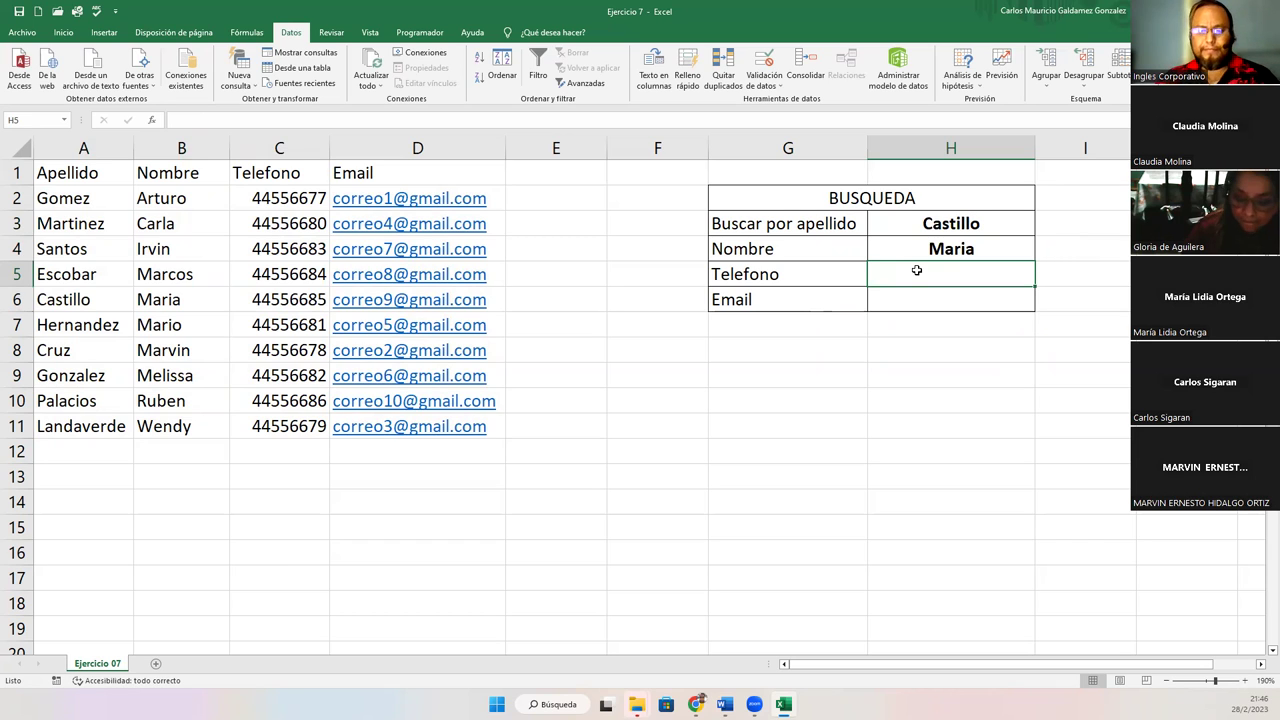
text(=BUS)
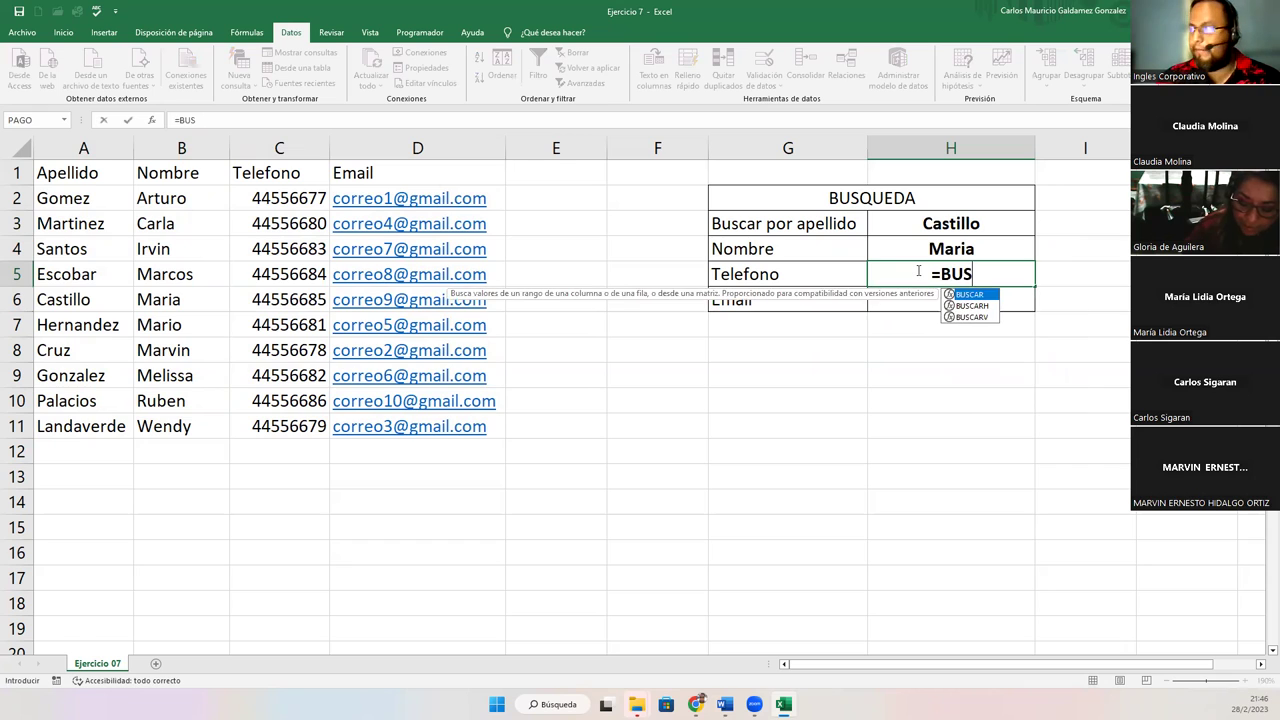
key(Down)
key(Tab)
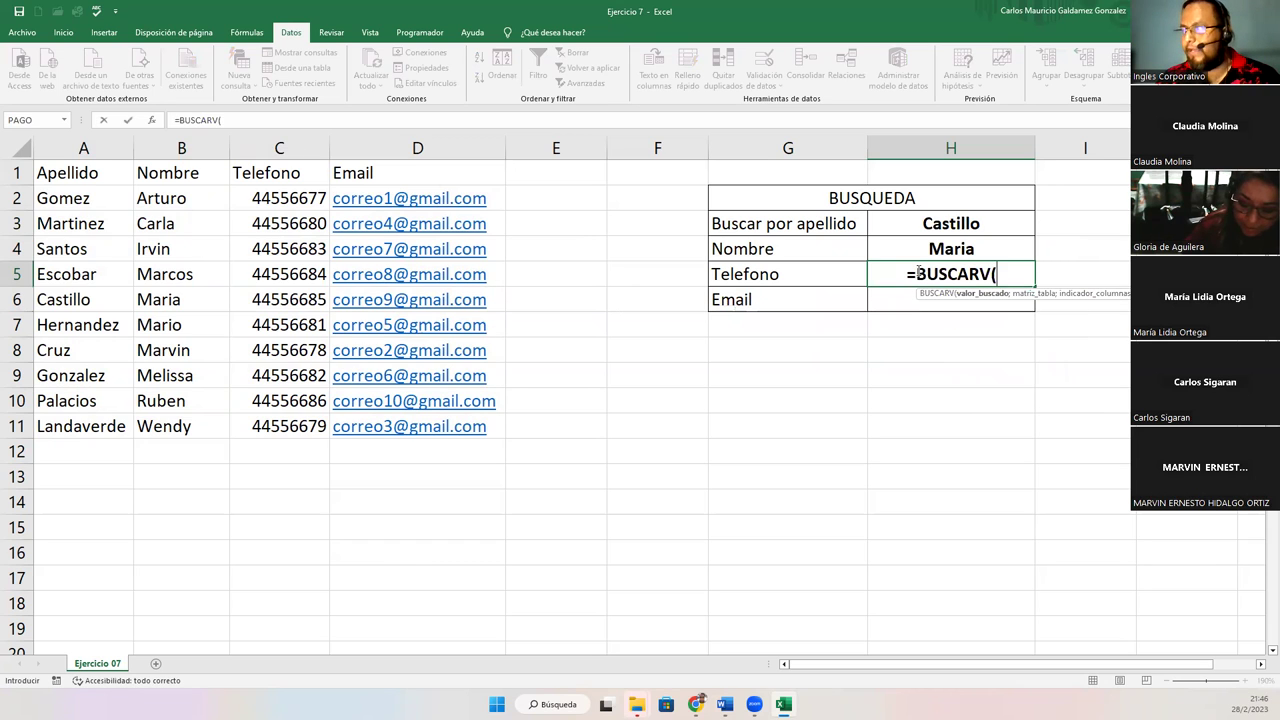
click(909, 224)
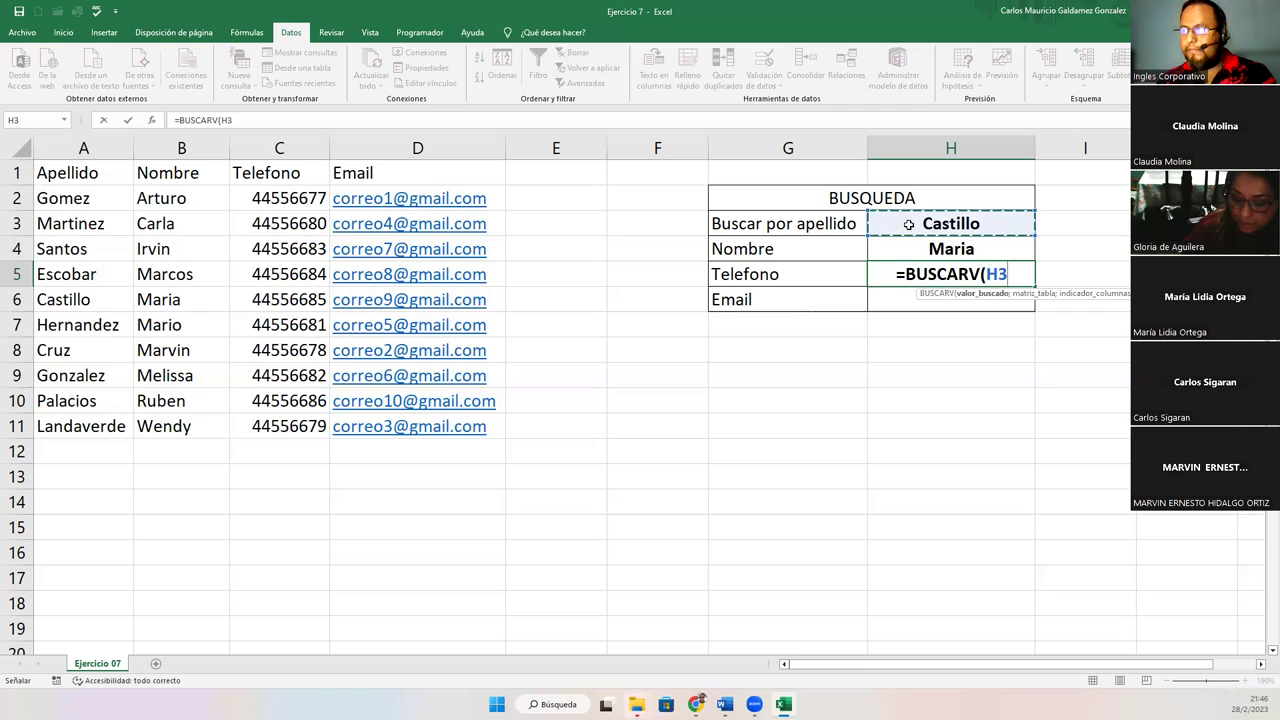
text(;)
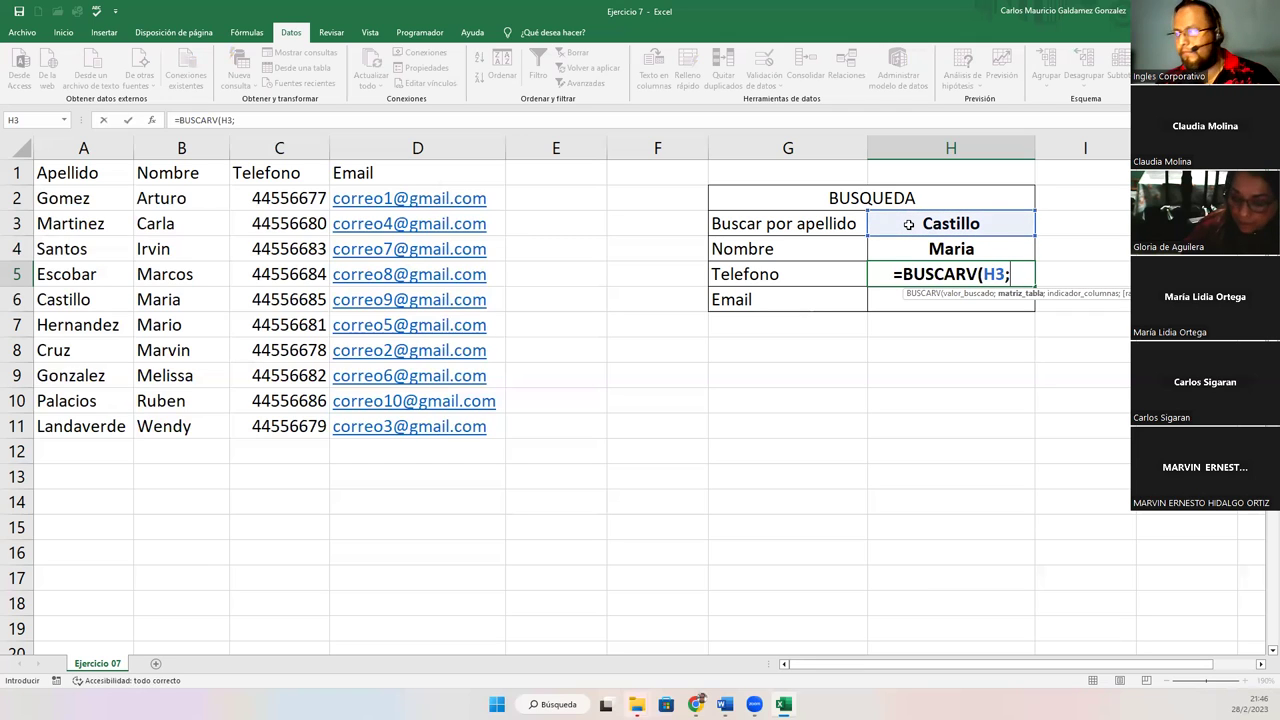
text(A)
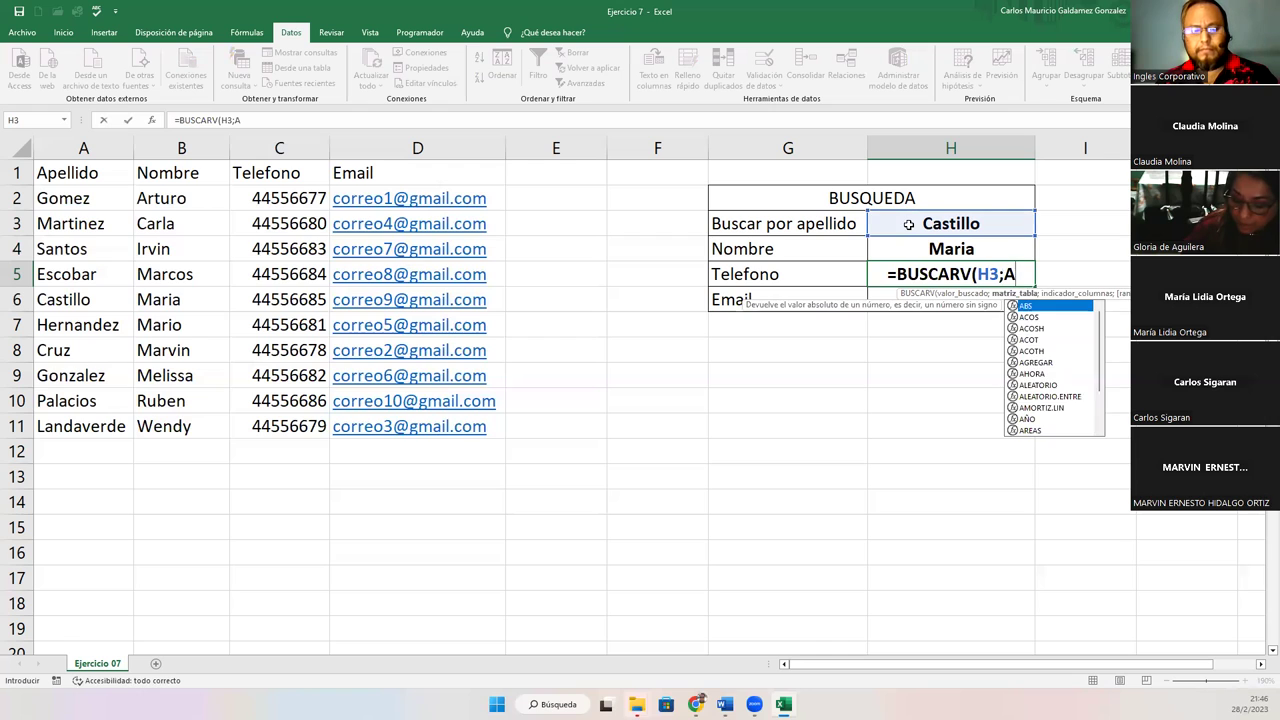
text(2:)
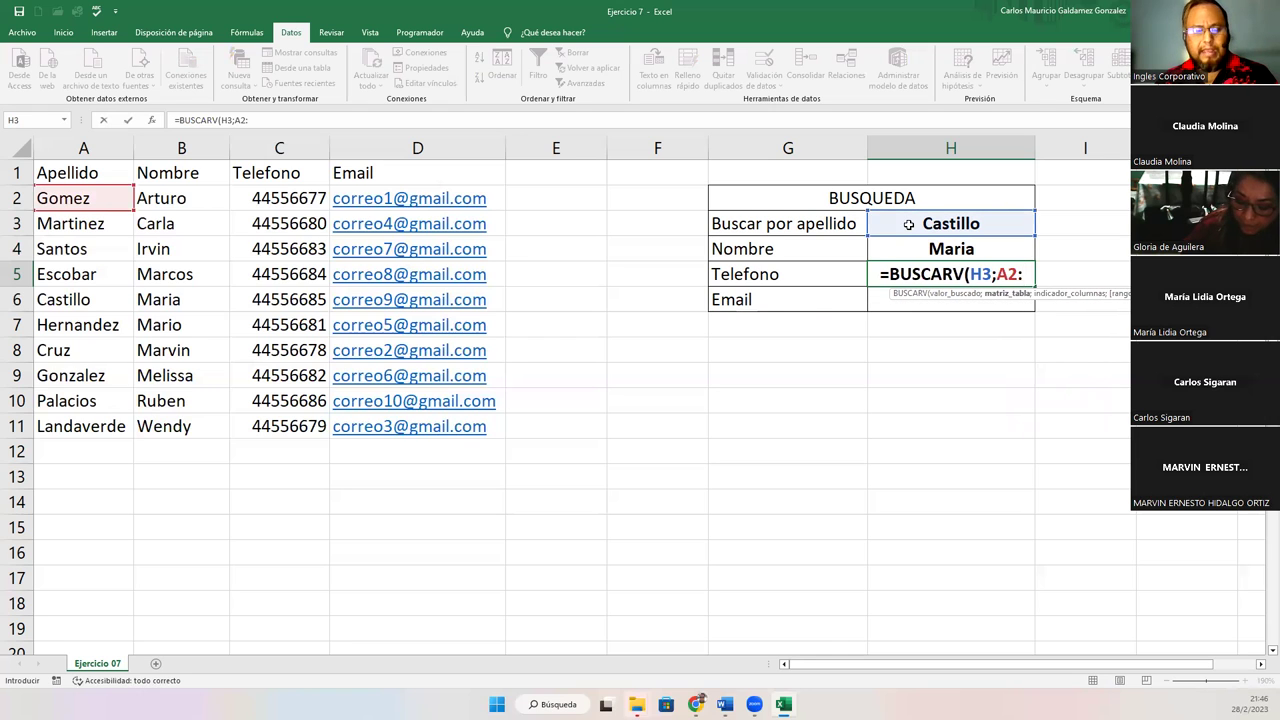
text(D11)
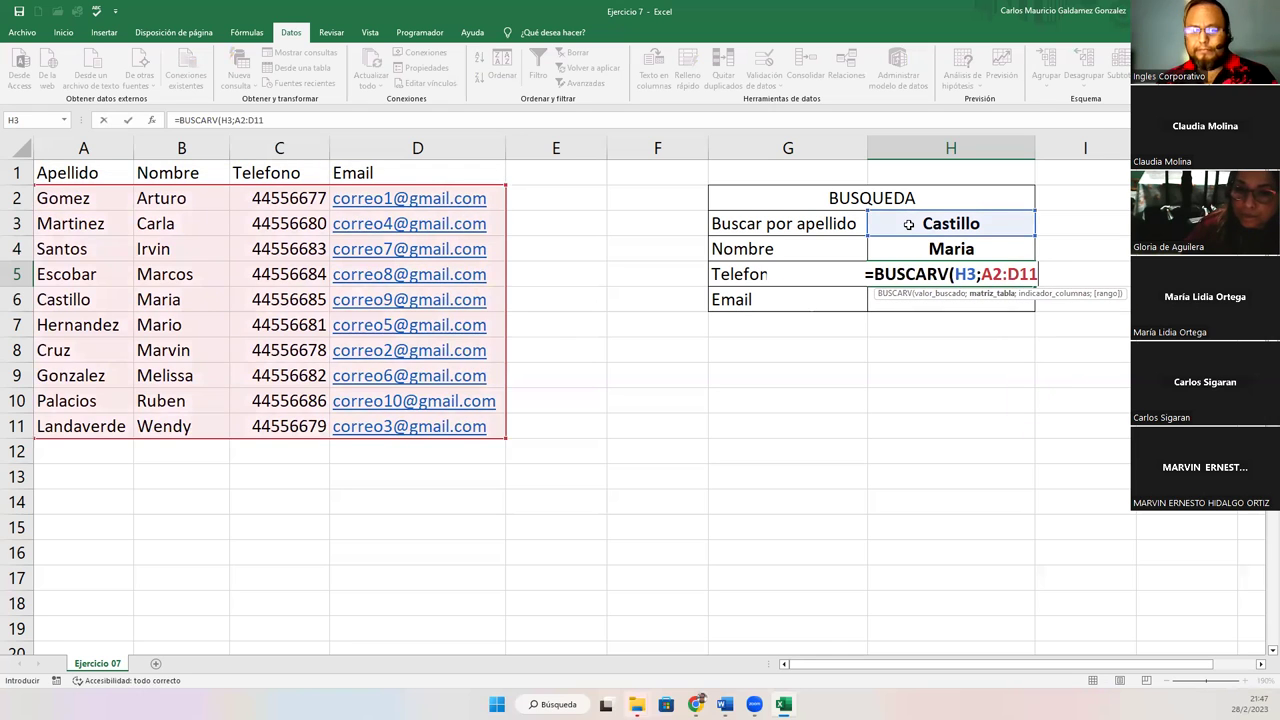
text(;)
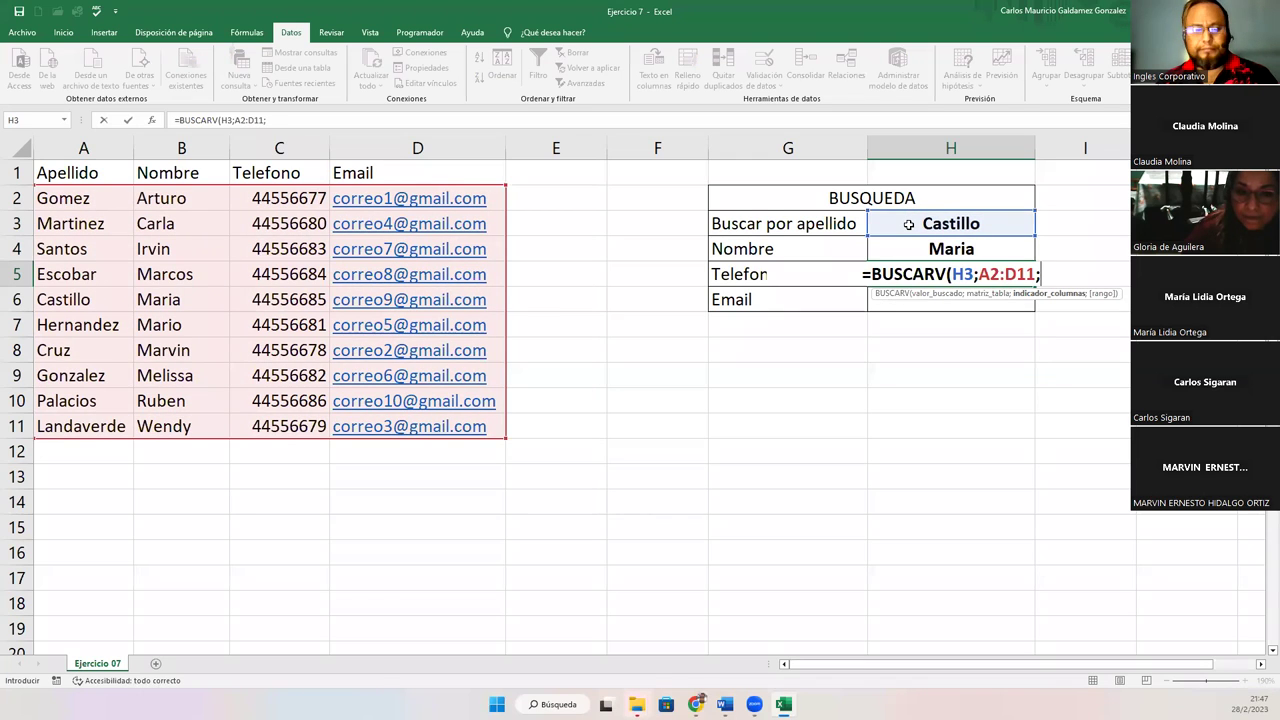
text(3;)
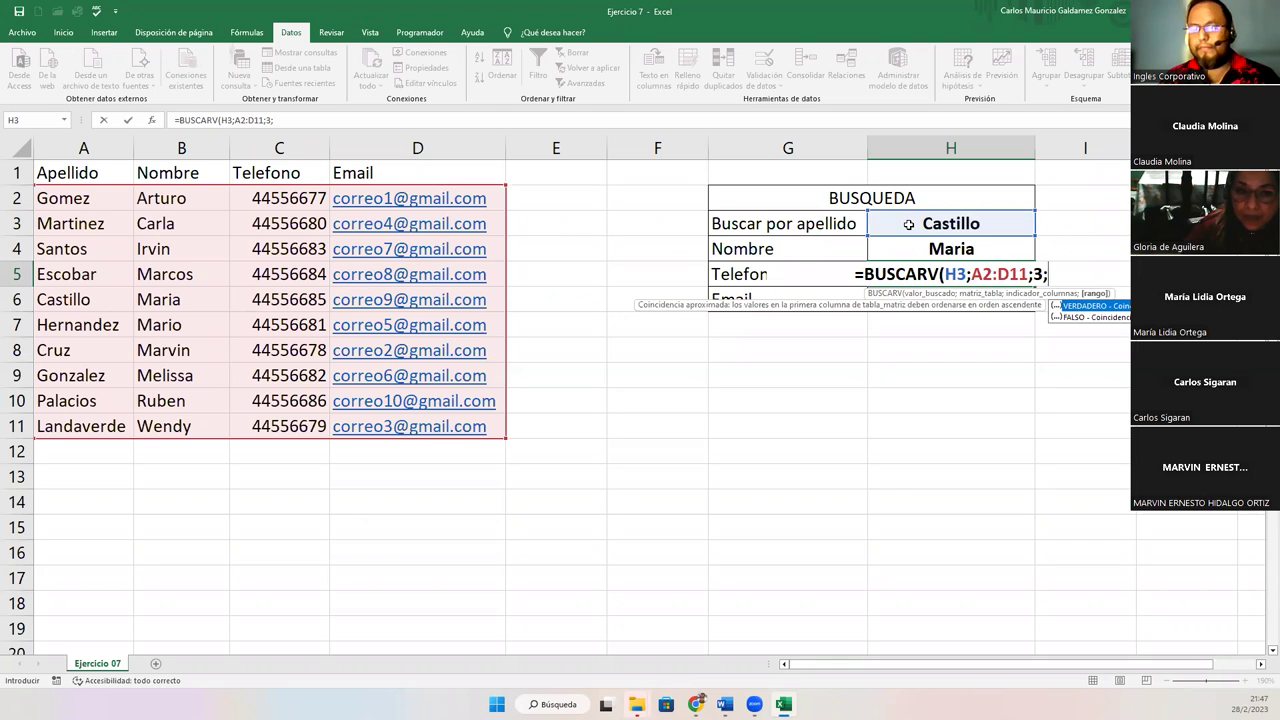
key(Down)
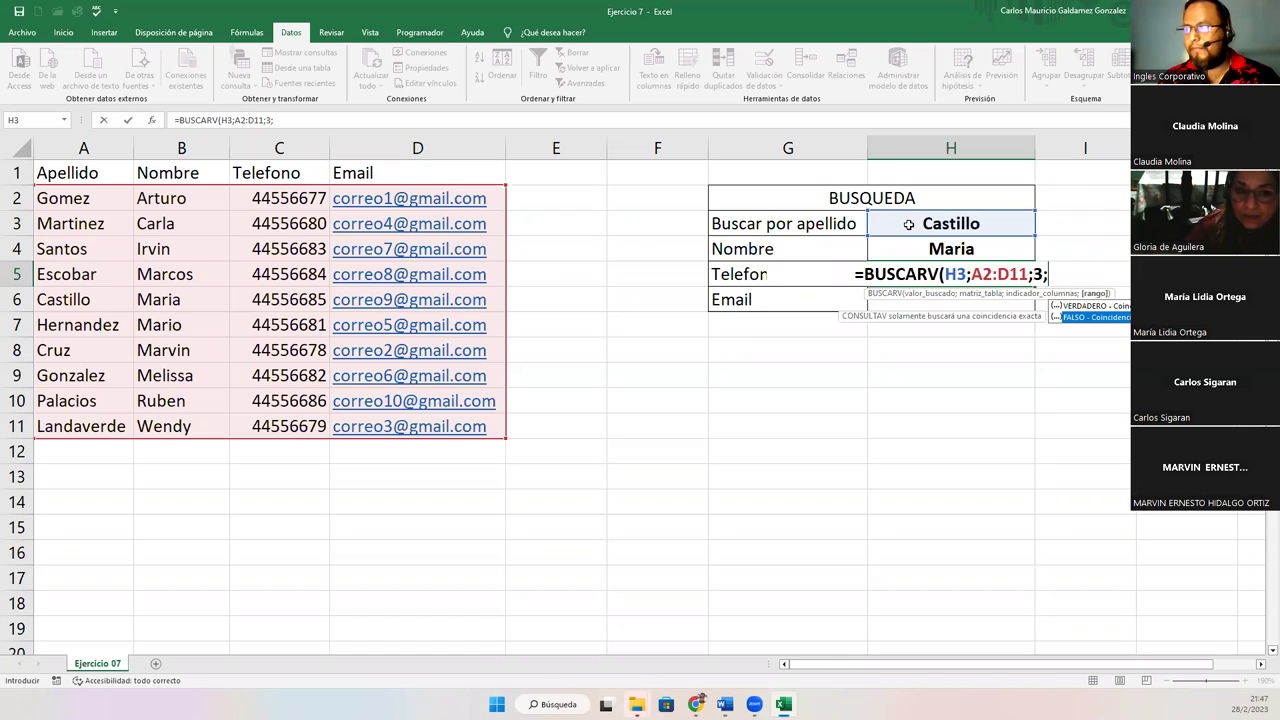
key(Tab)
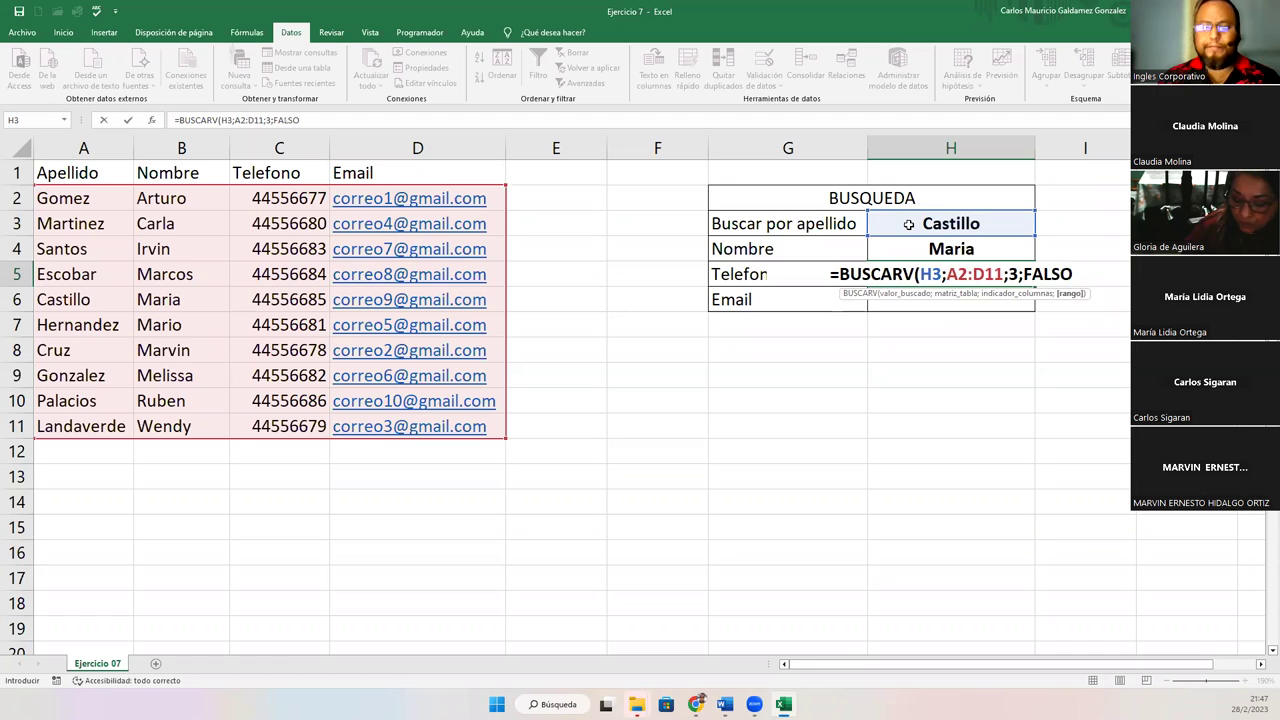
text())
key(Return)
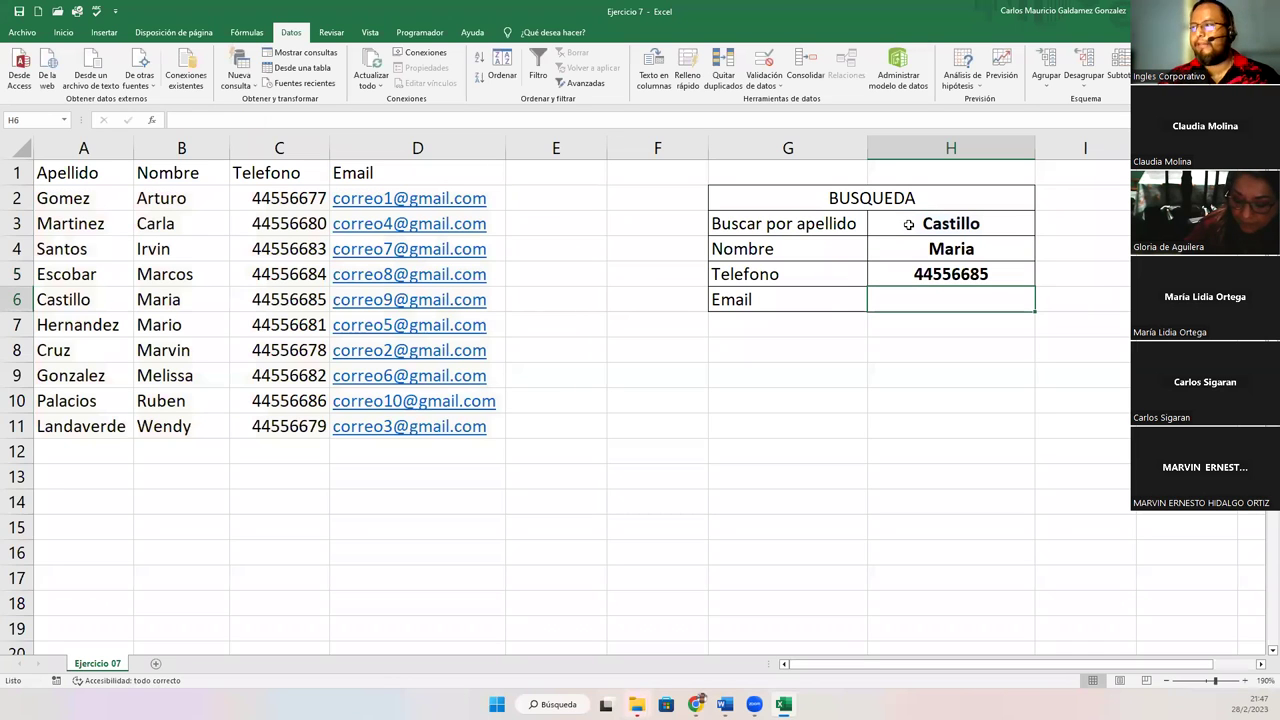
click(270, 304)
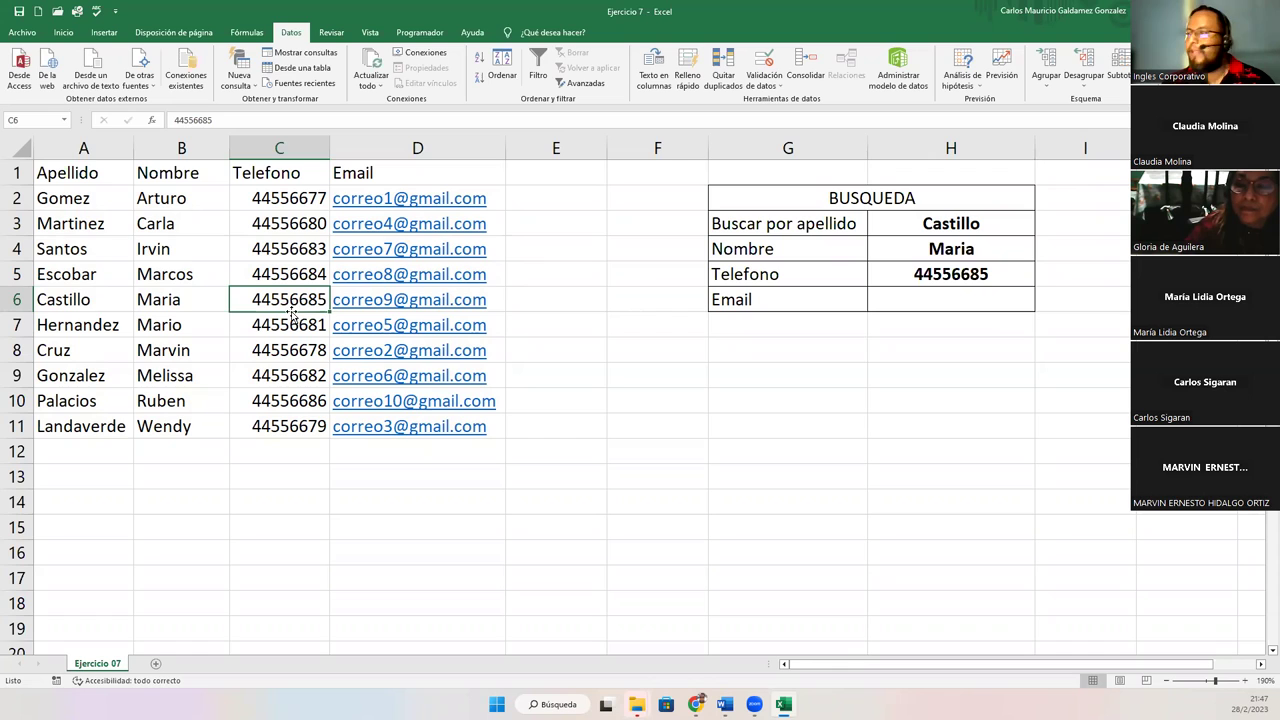
Enter the formula =BUSCARV(H3;A2:D11;4;FALSO) in H6 to look up the Email
click(968, 302)
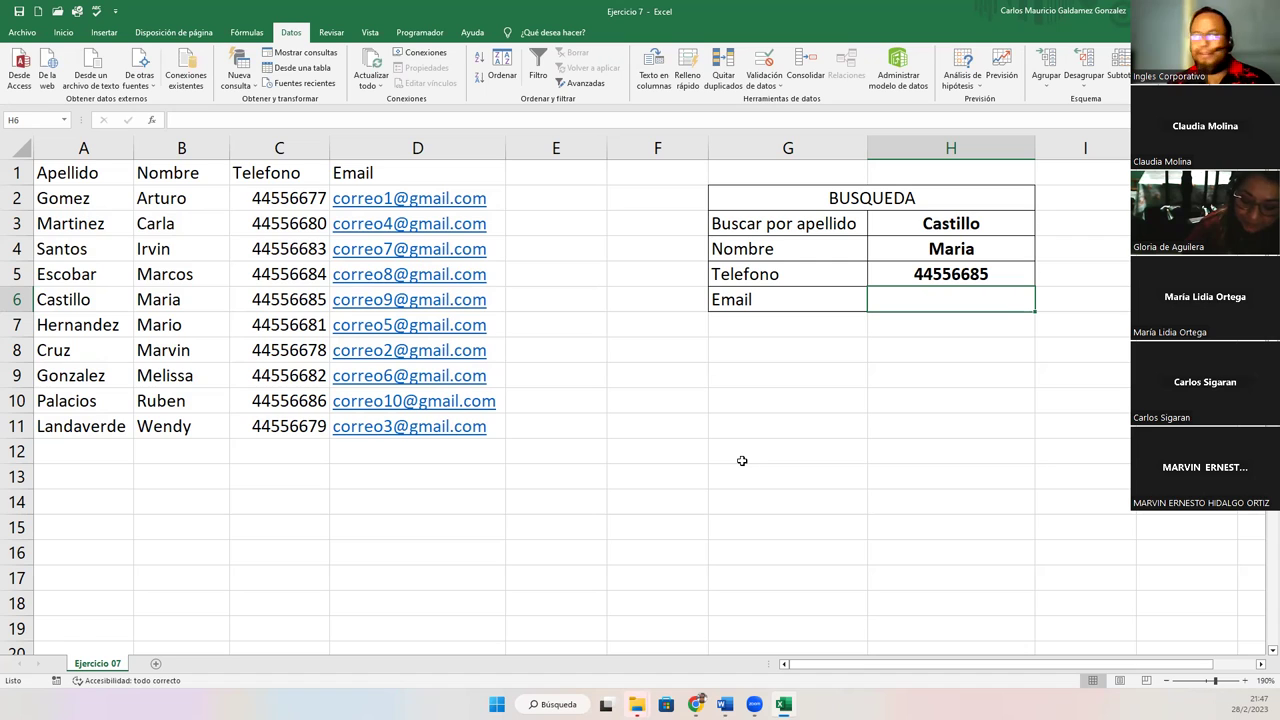
text(=BUSCA)
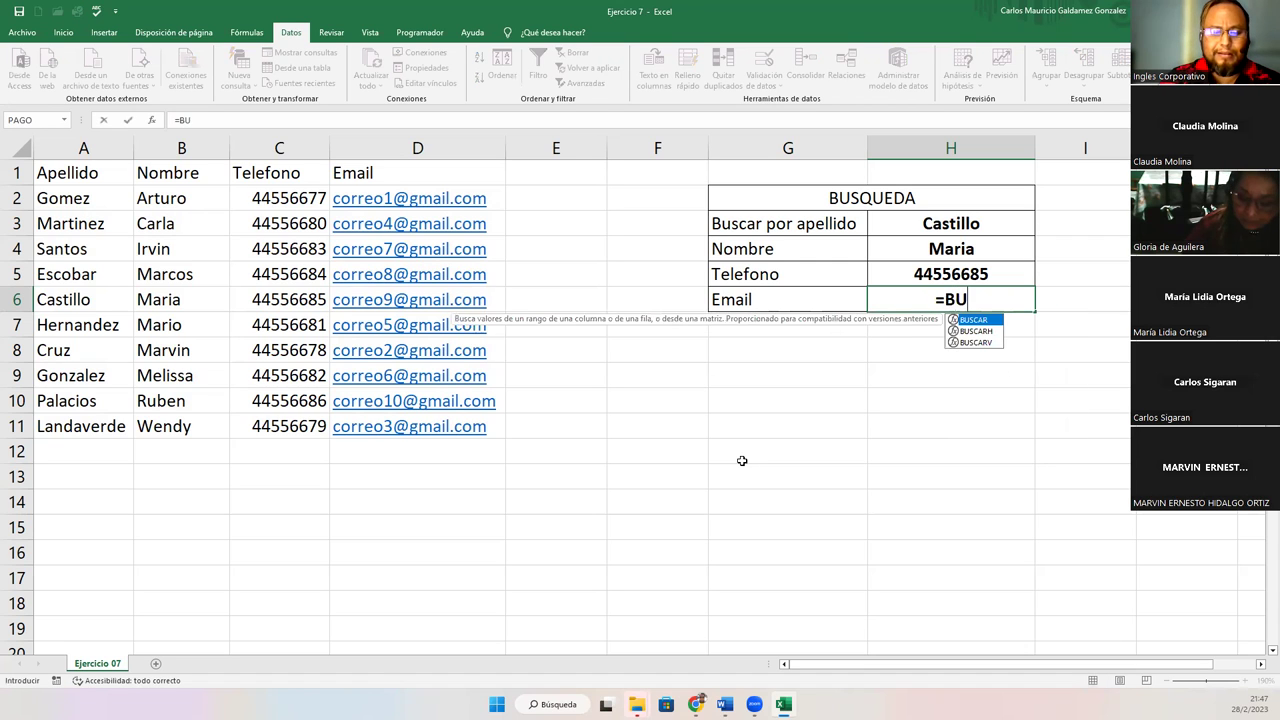
key(Down)
key(Down)
key(Tab)
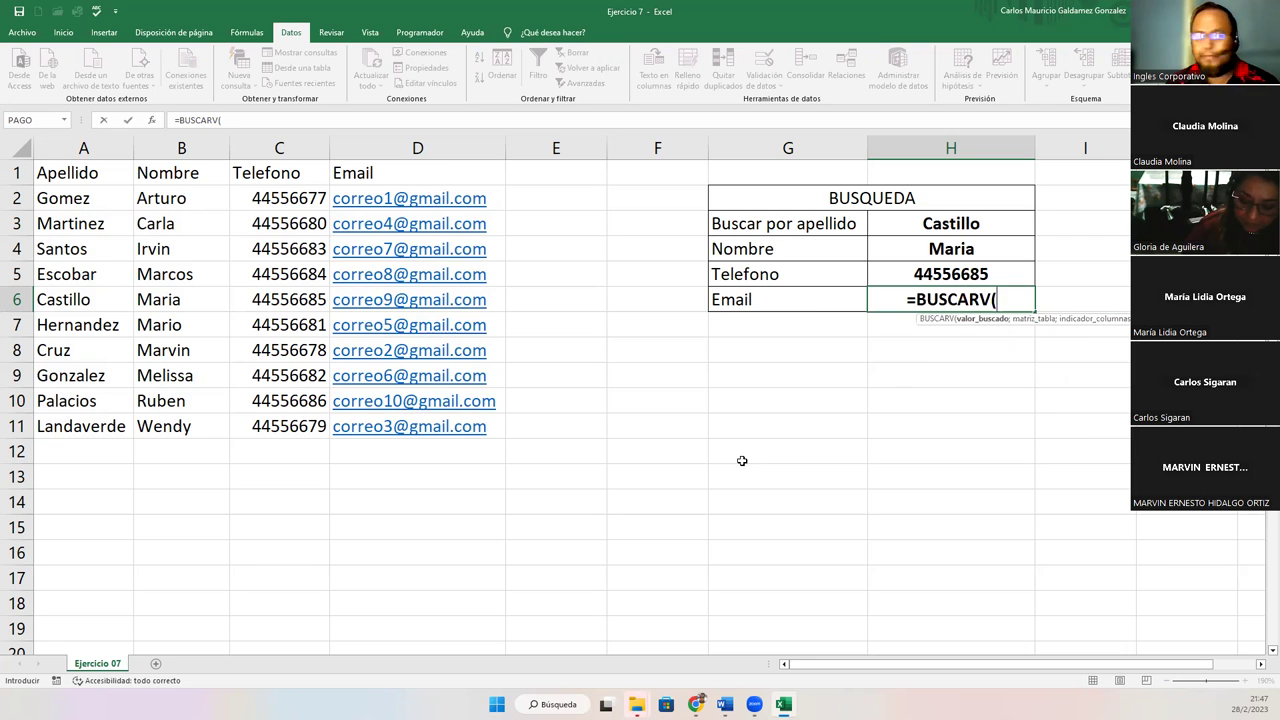
text(H3;)
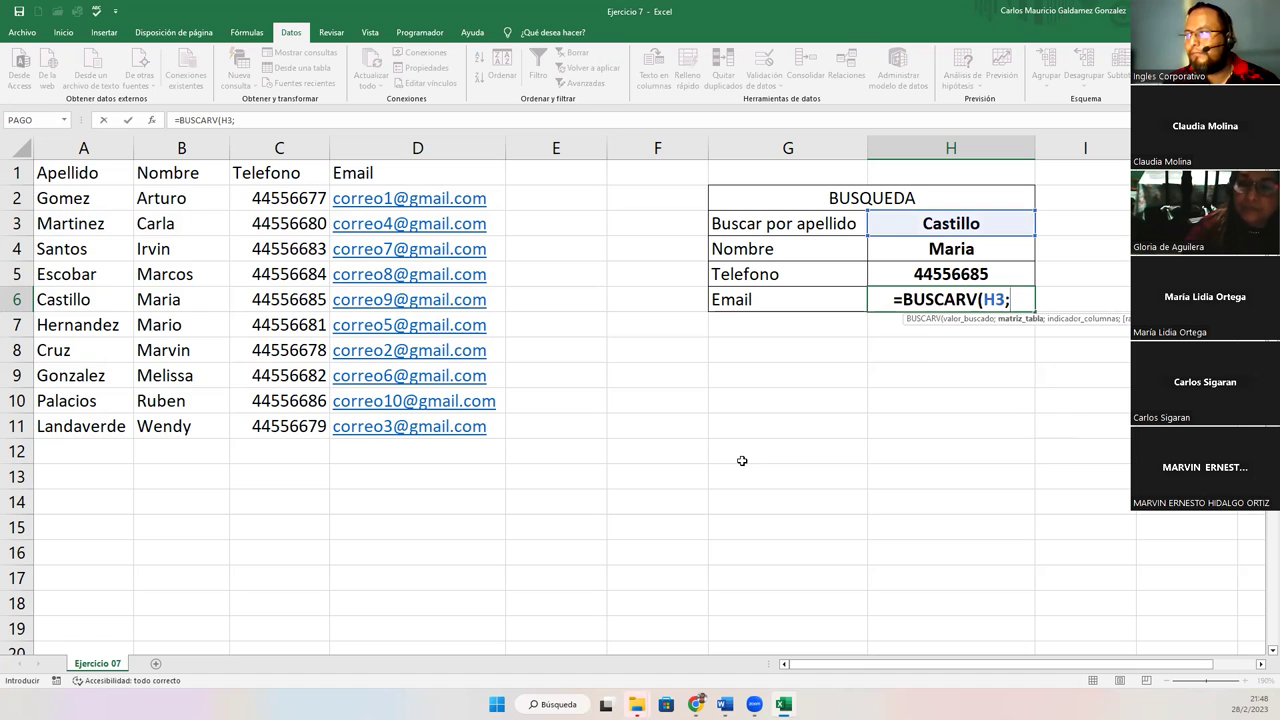
text(A2)
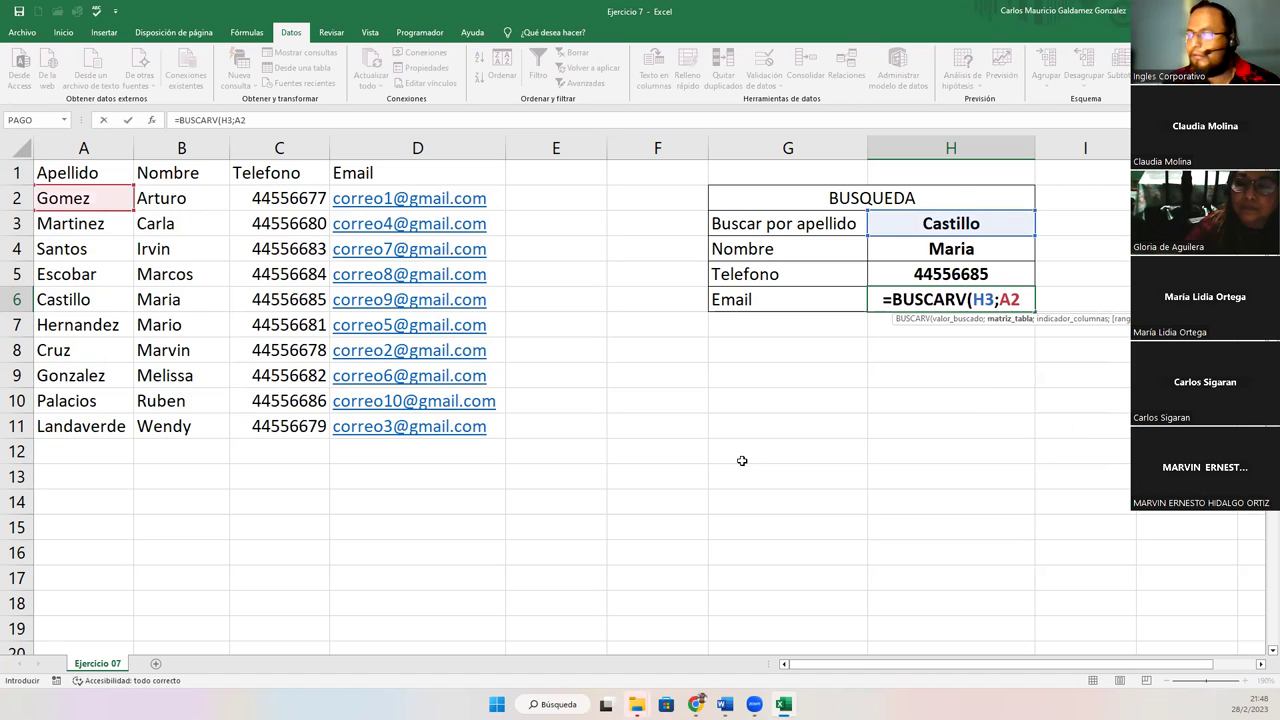
text(:)
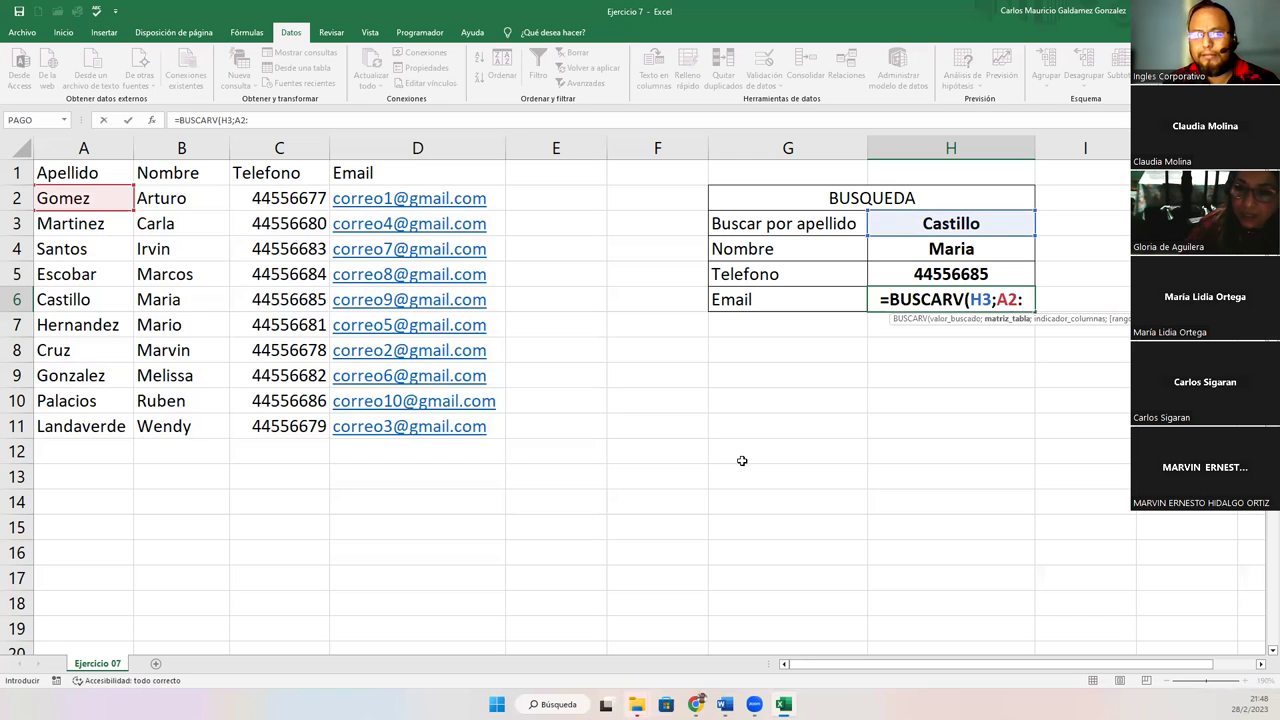
text(D11)
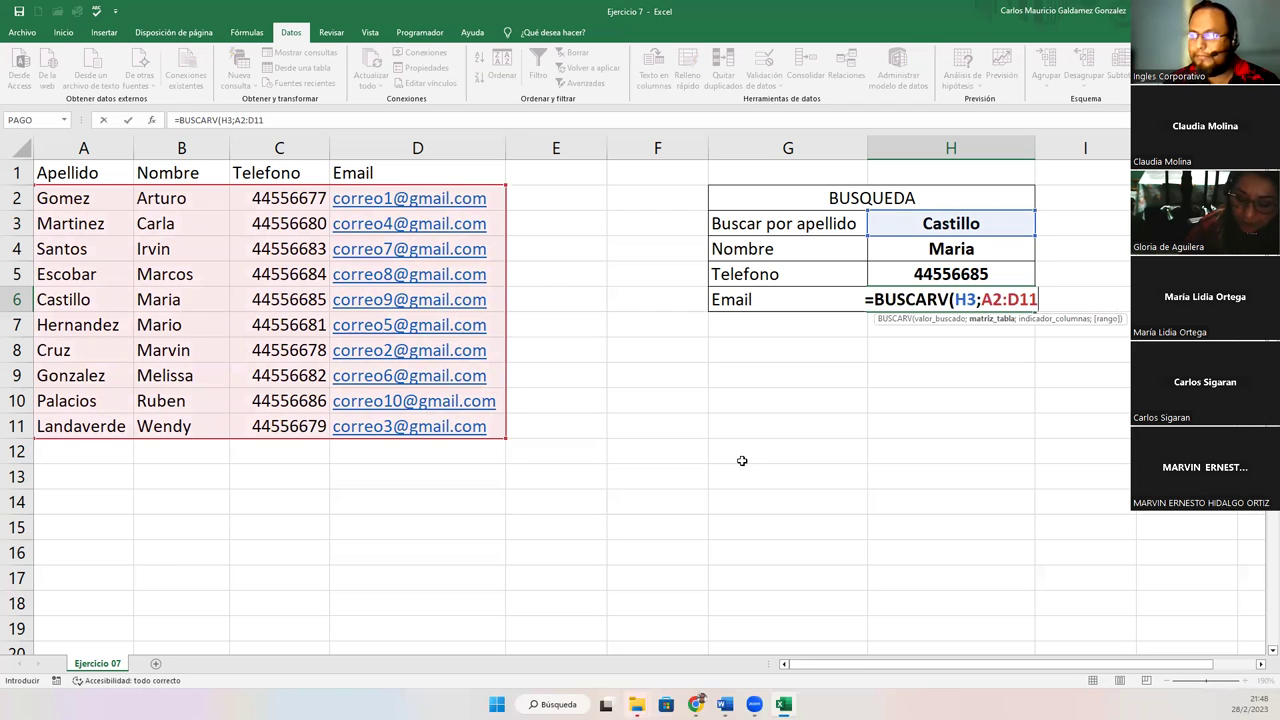
text(;)
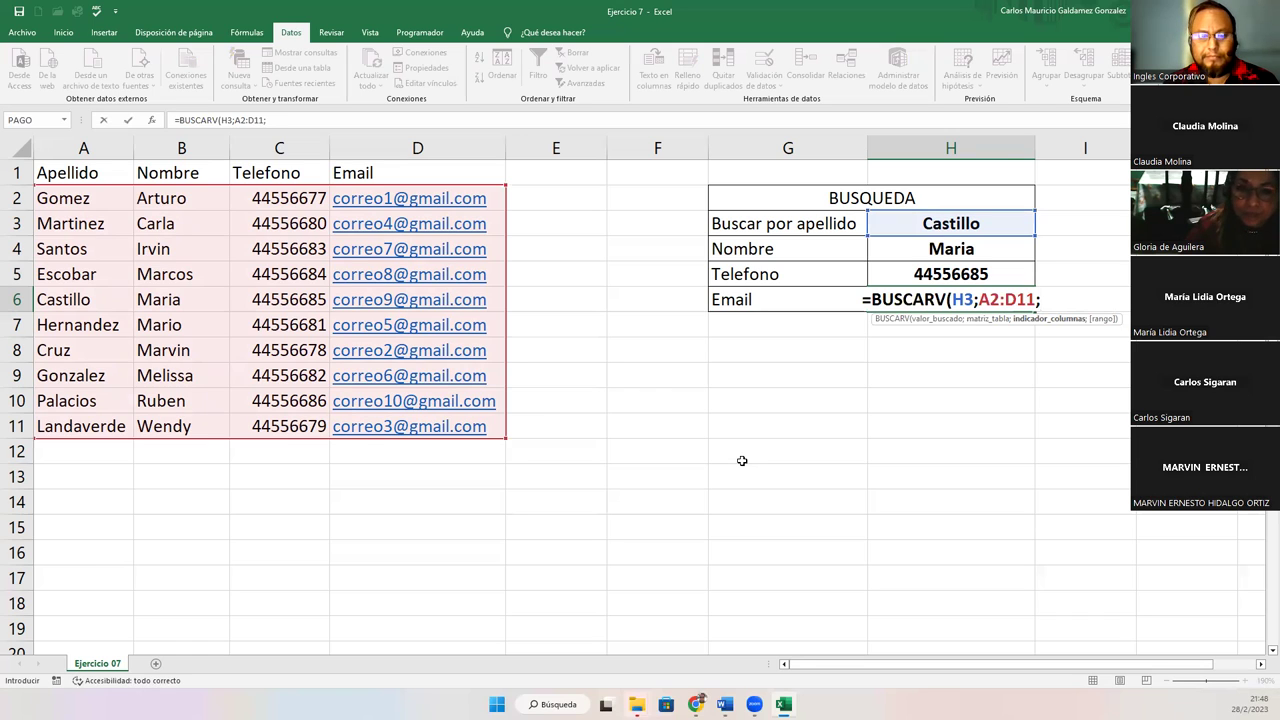
text(4)
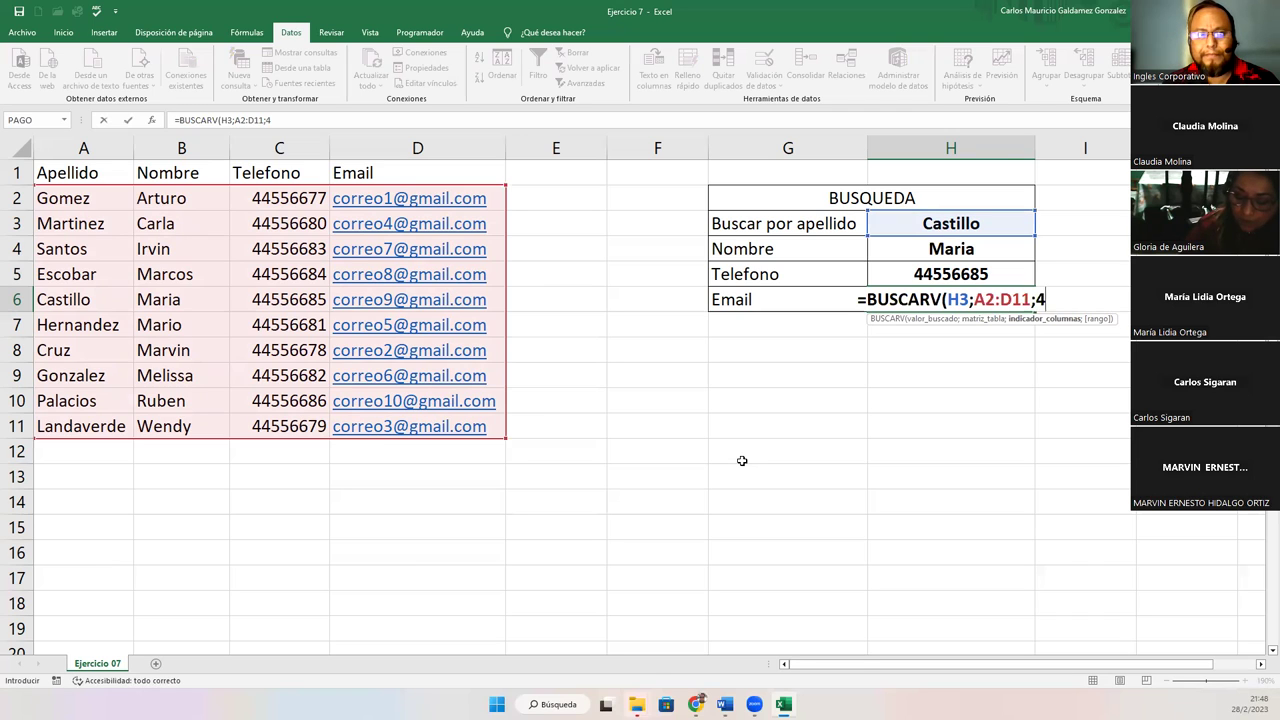
text(;)
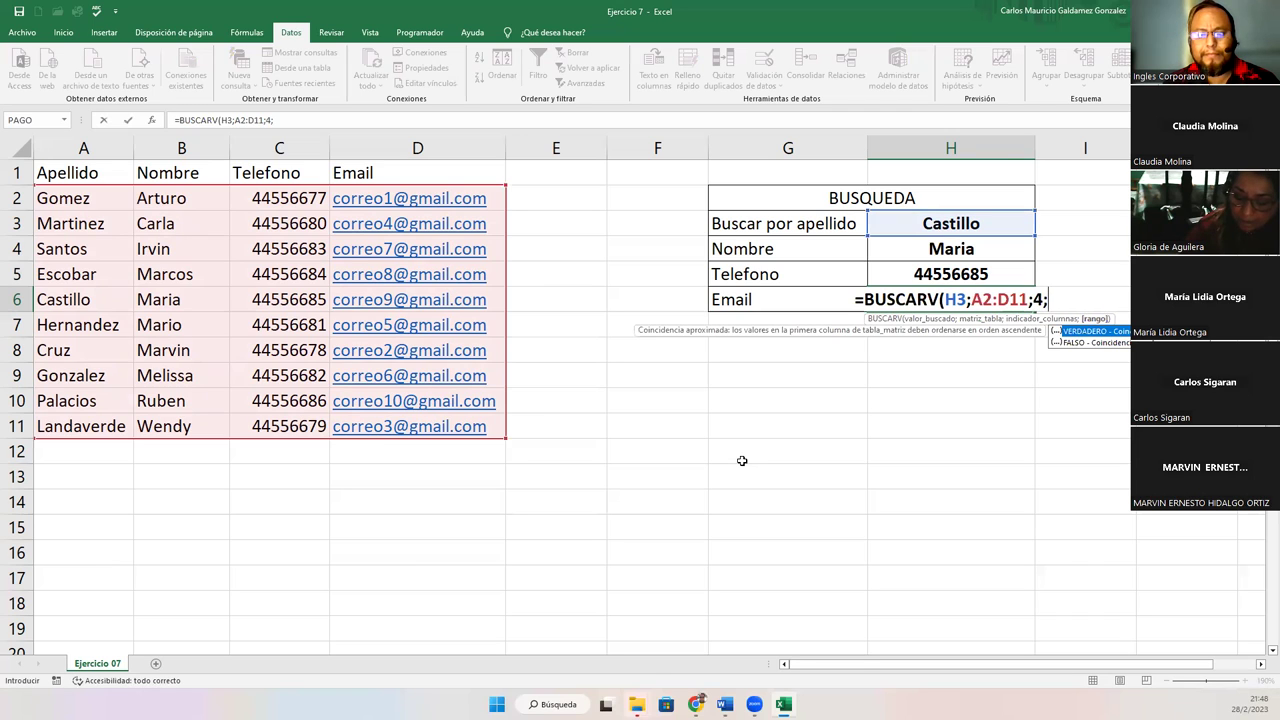
key(Down)
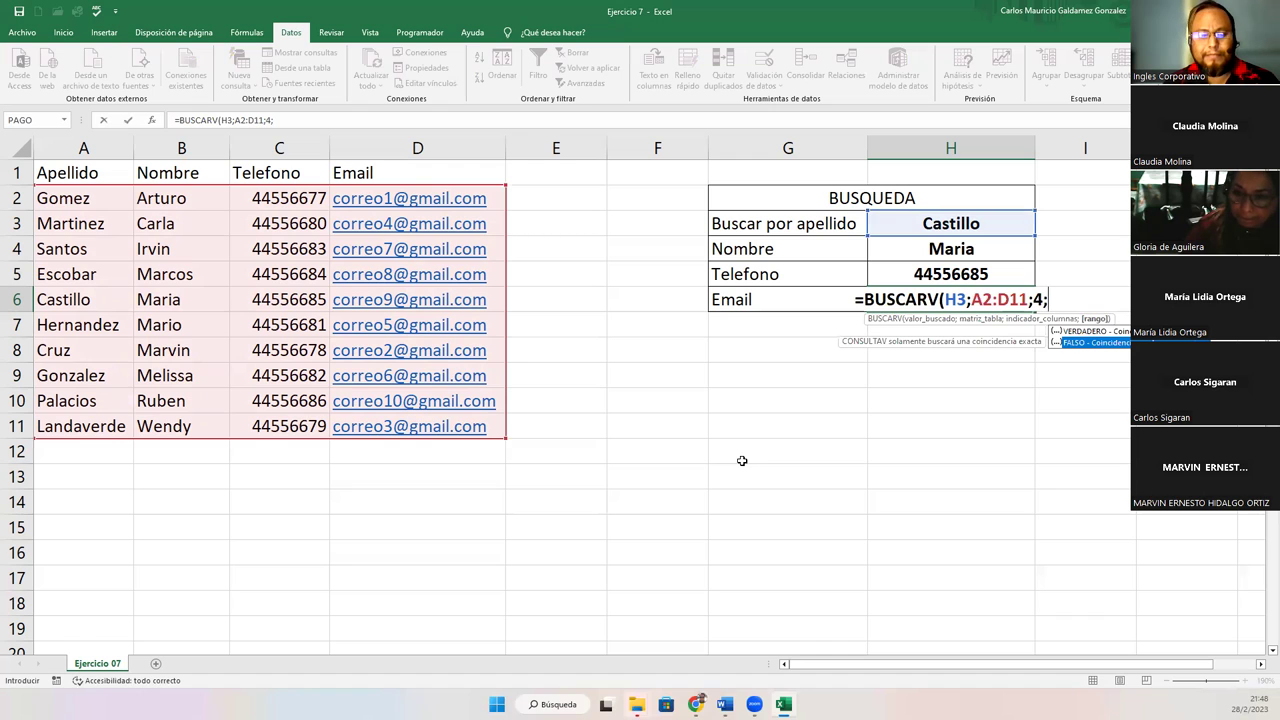
key(Tab)
text())
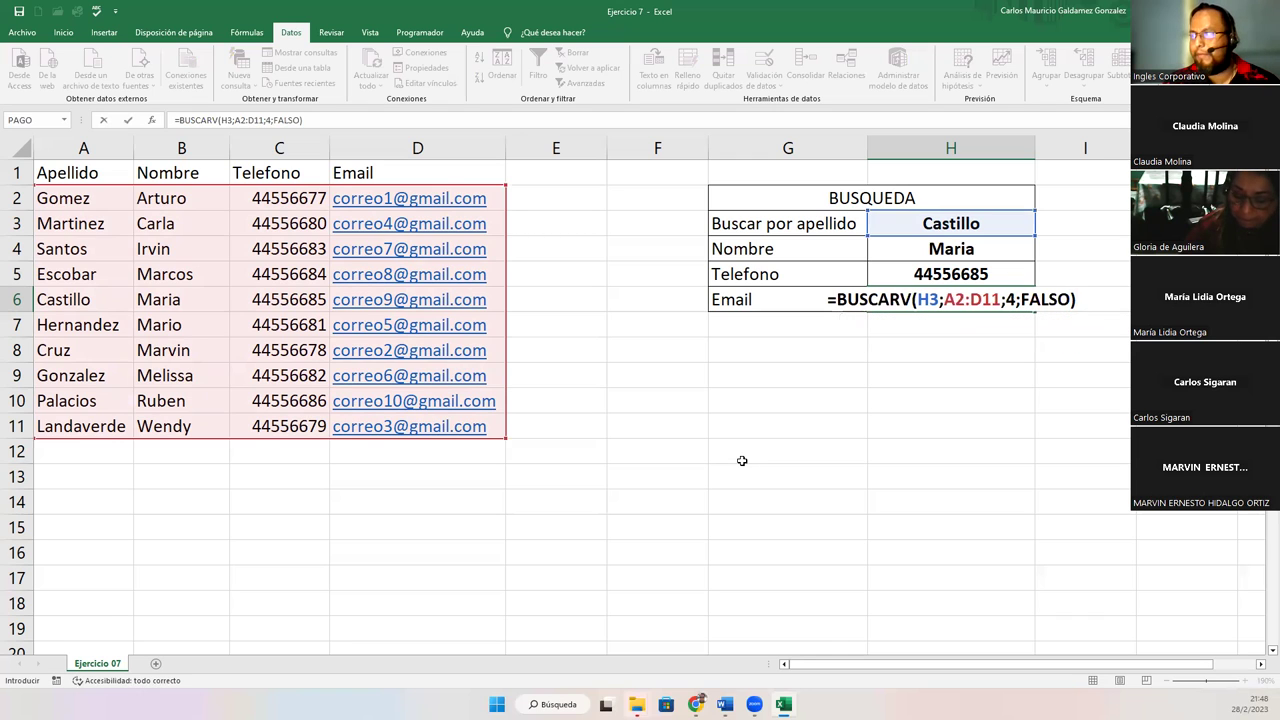
key(Return)
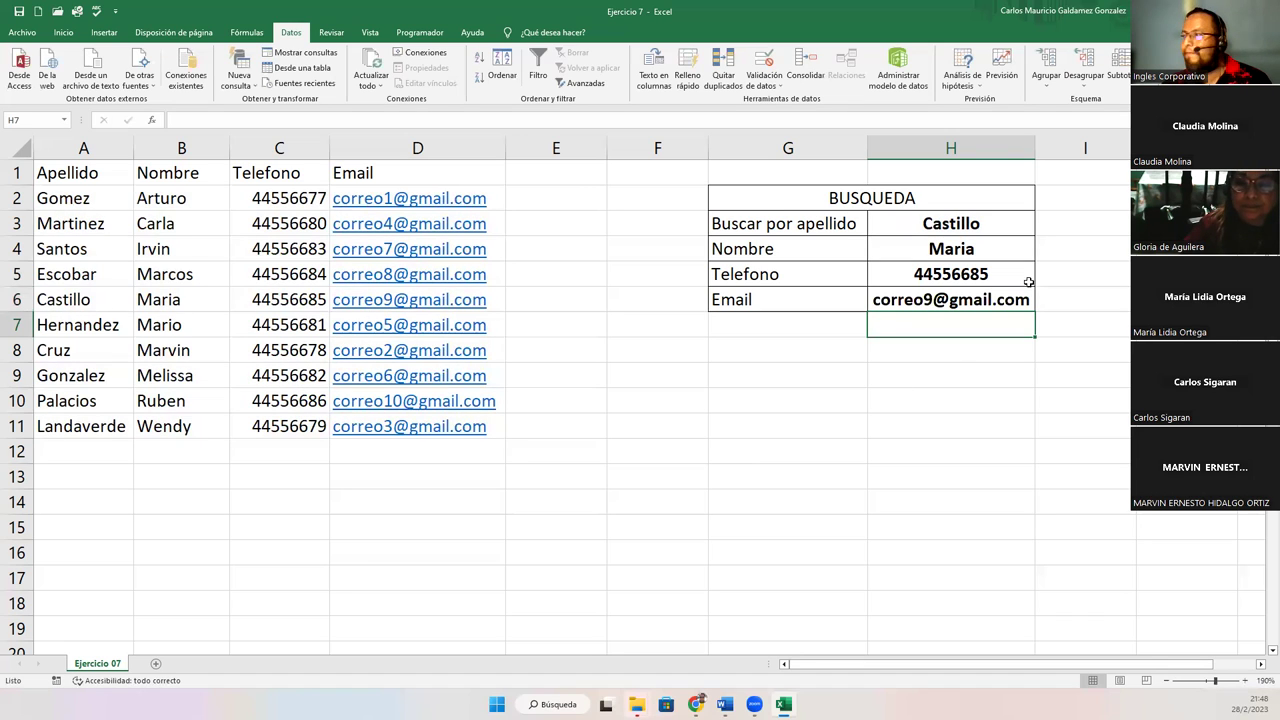
Choose the surname from A11 in H3's drop-down list and check the Nombre, Telefono and Email lookups
click(1010, 232)
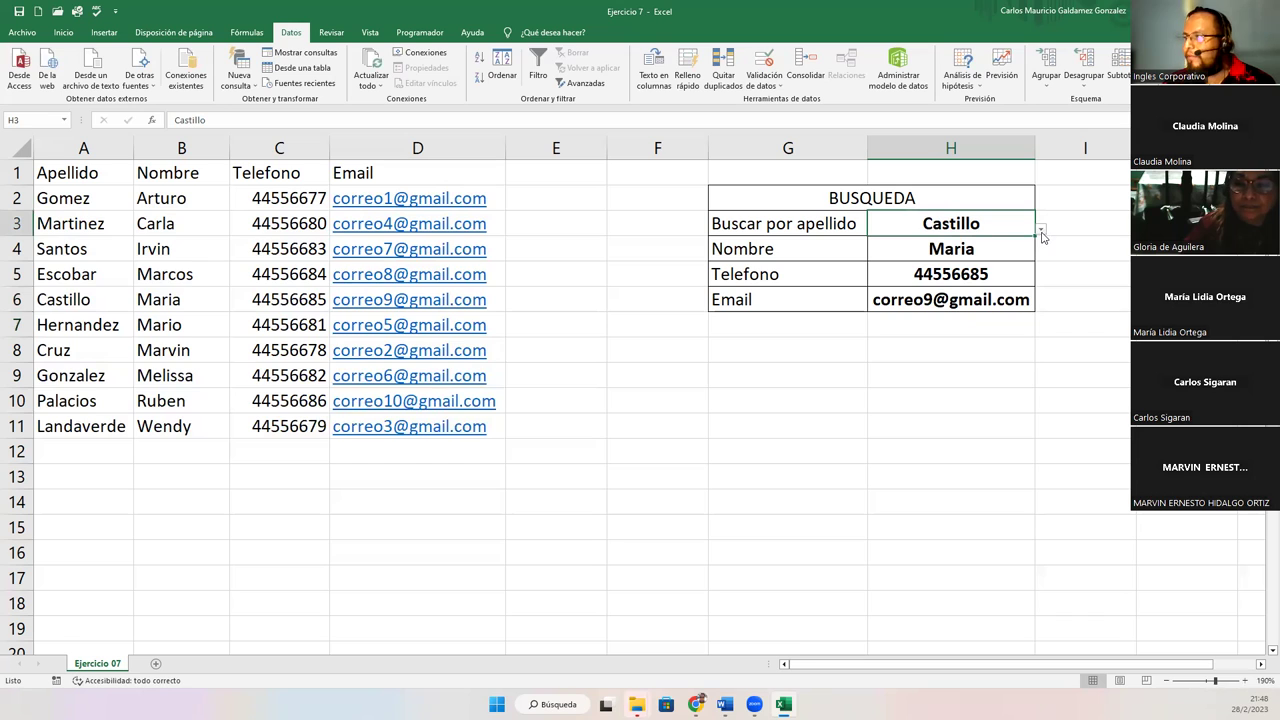
click(1040, 231)
click(887, 362)
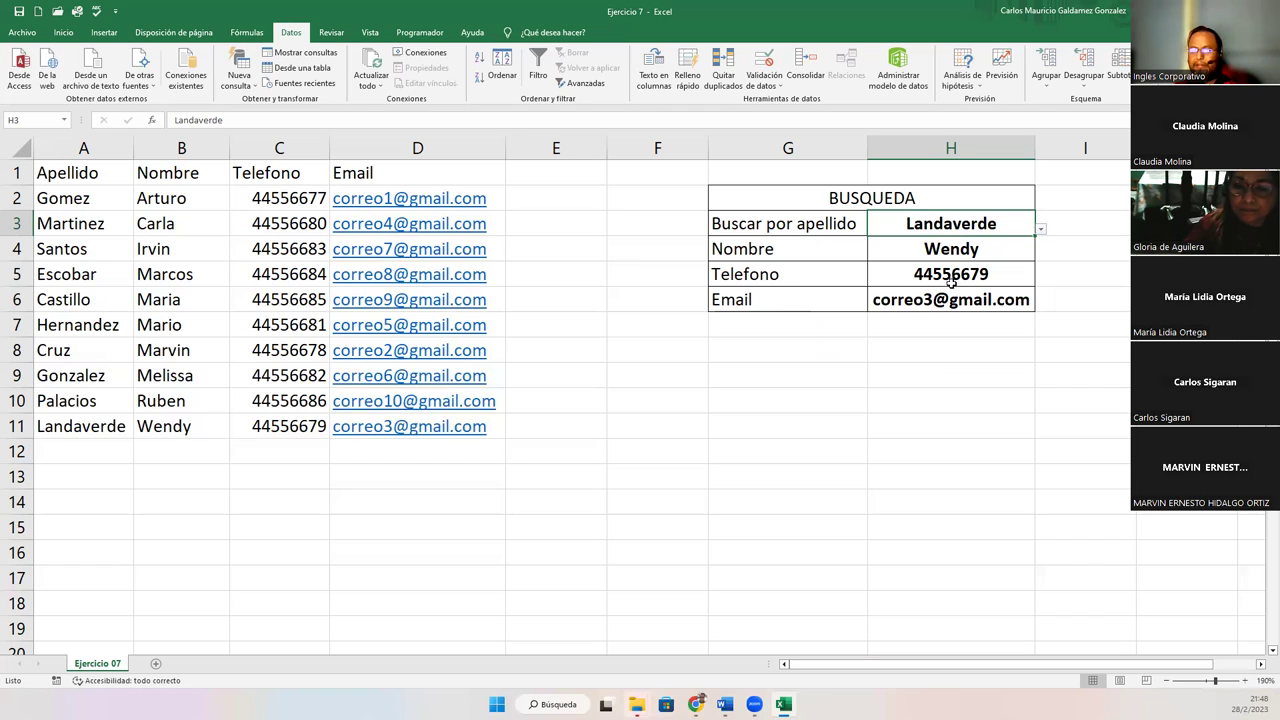
click(997, 272)
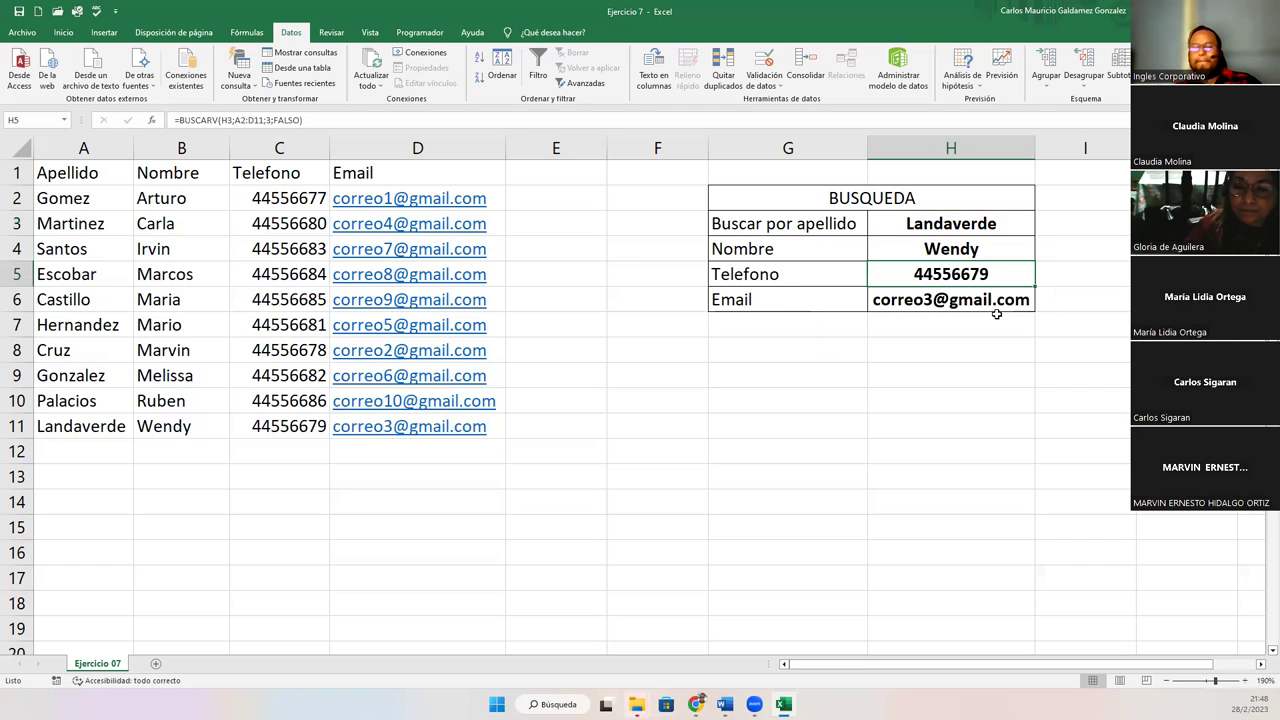
Delete the empty rows 13 to 19 to bring the second table and its BUSQUEDA block closer to the first
click(733, 357)
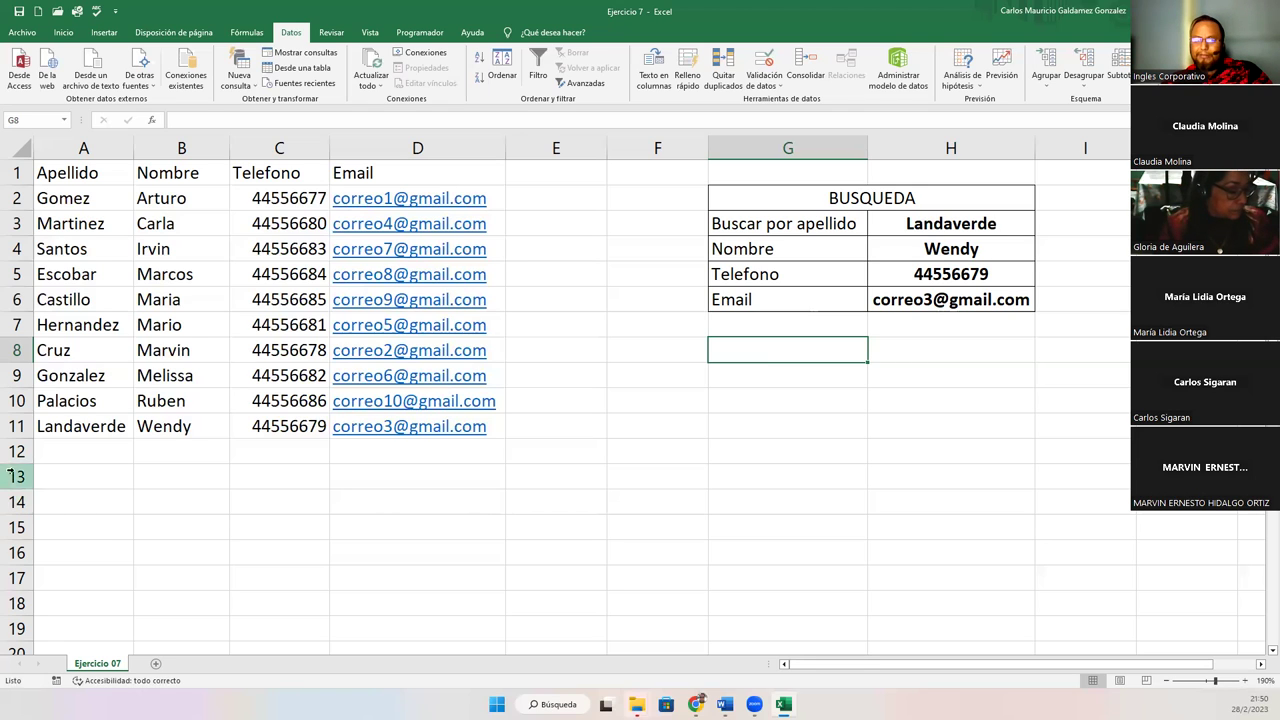
drag(15, 477, 8, 622)
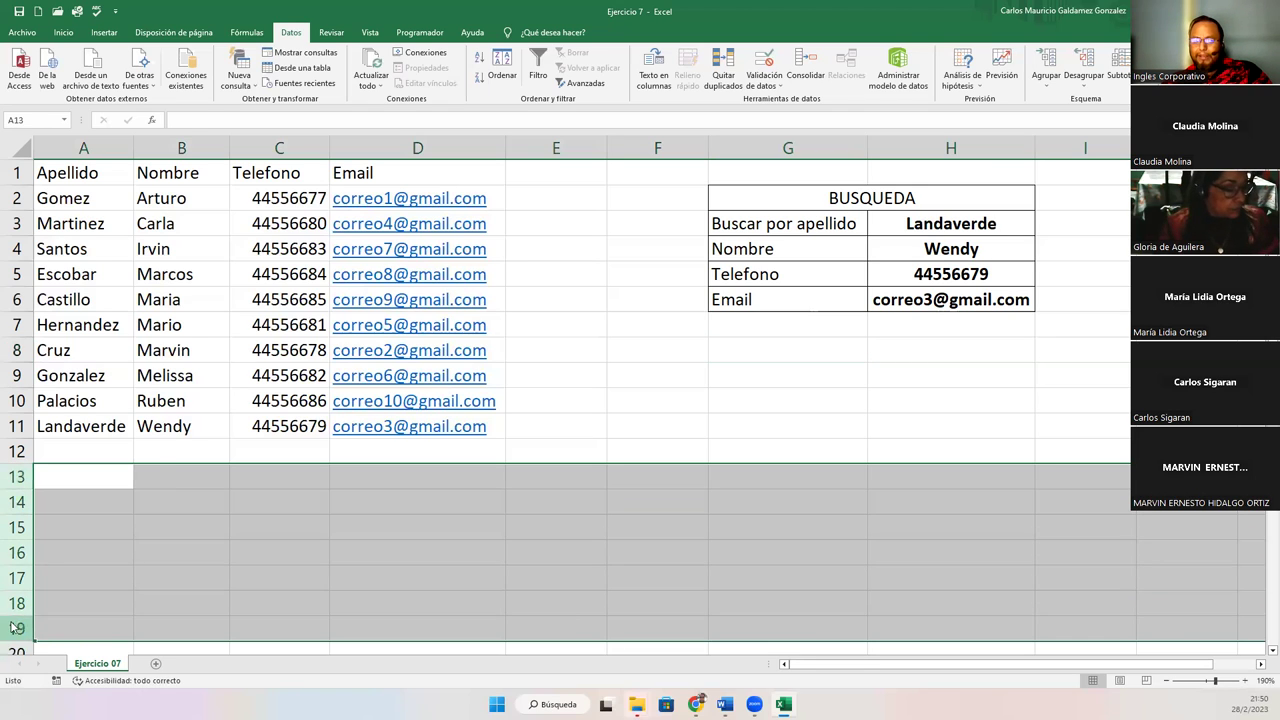
right_click(8, 622)
click(70, 528)
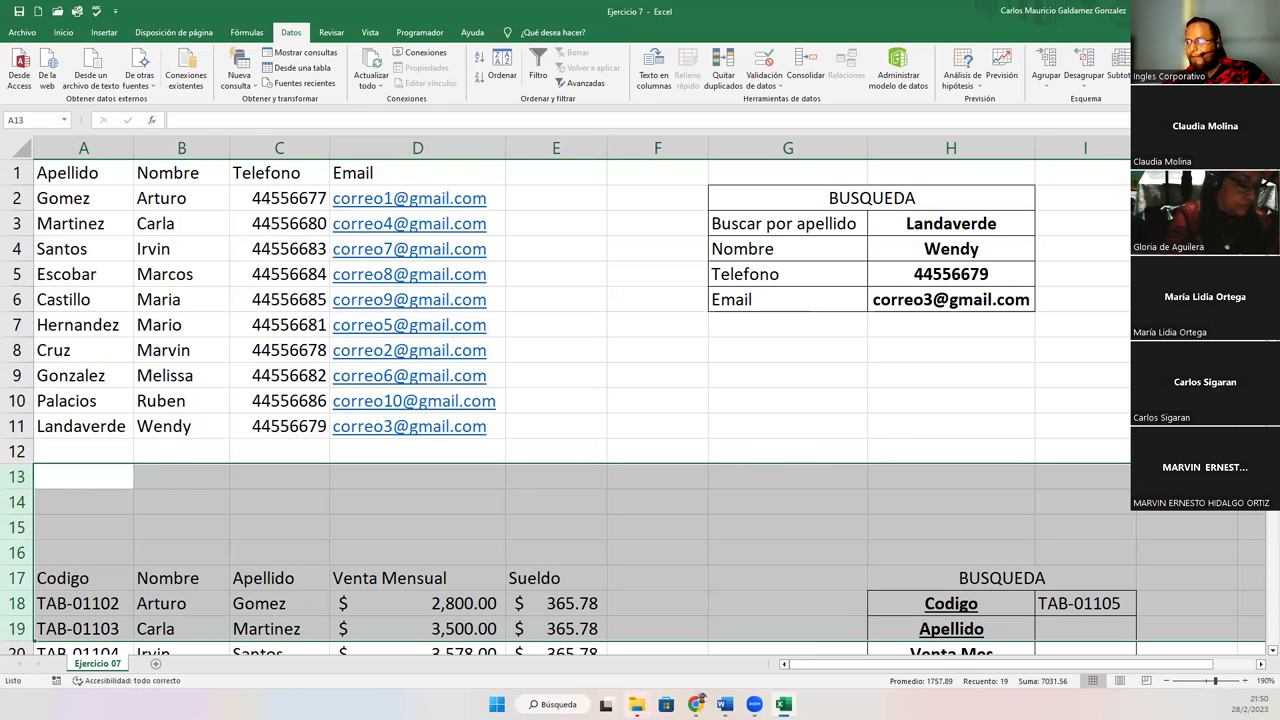
scroll(828, 549, down, 4)
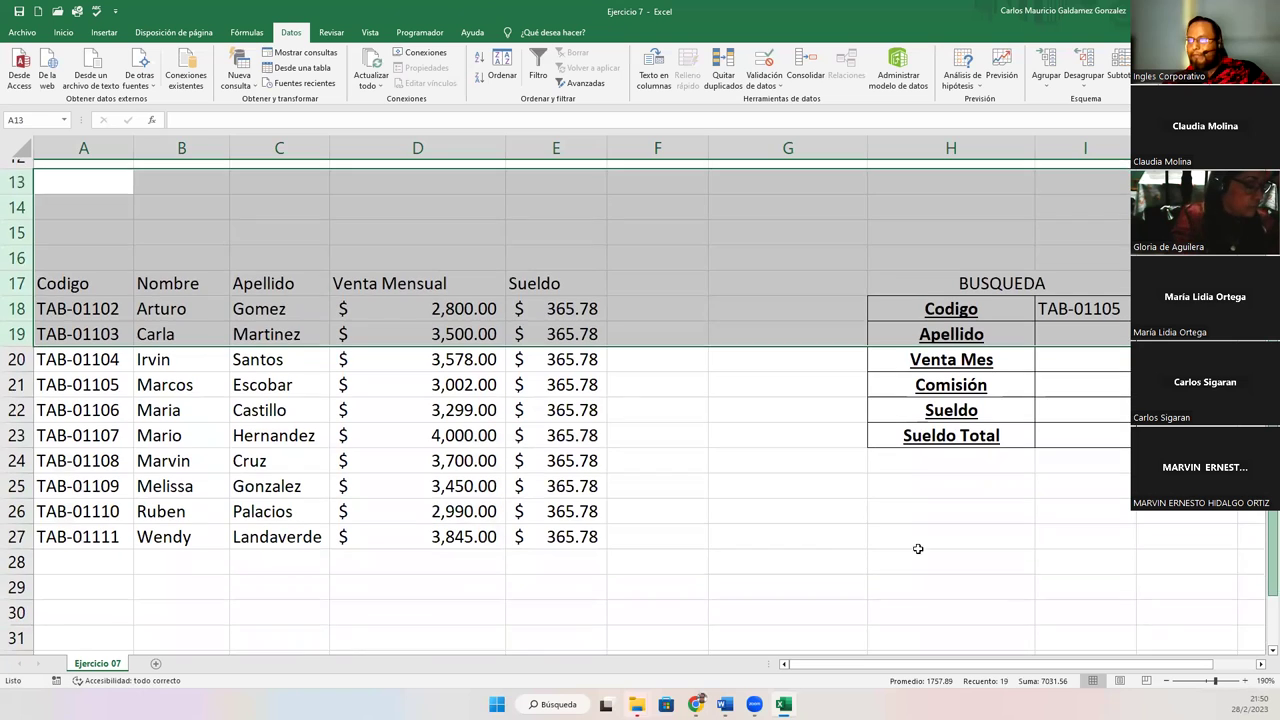
click(828, 549)
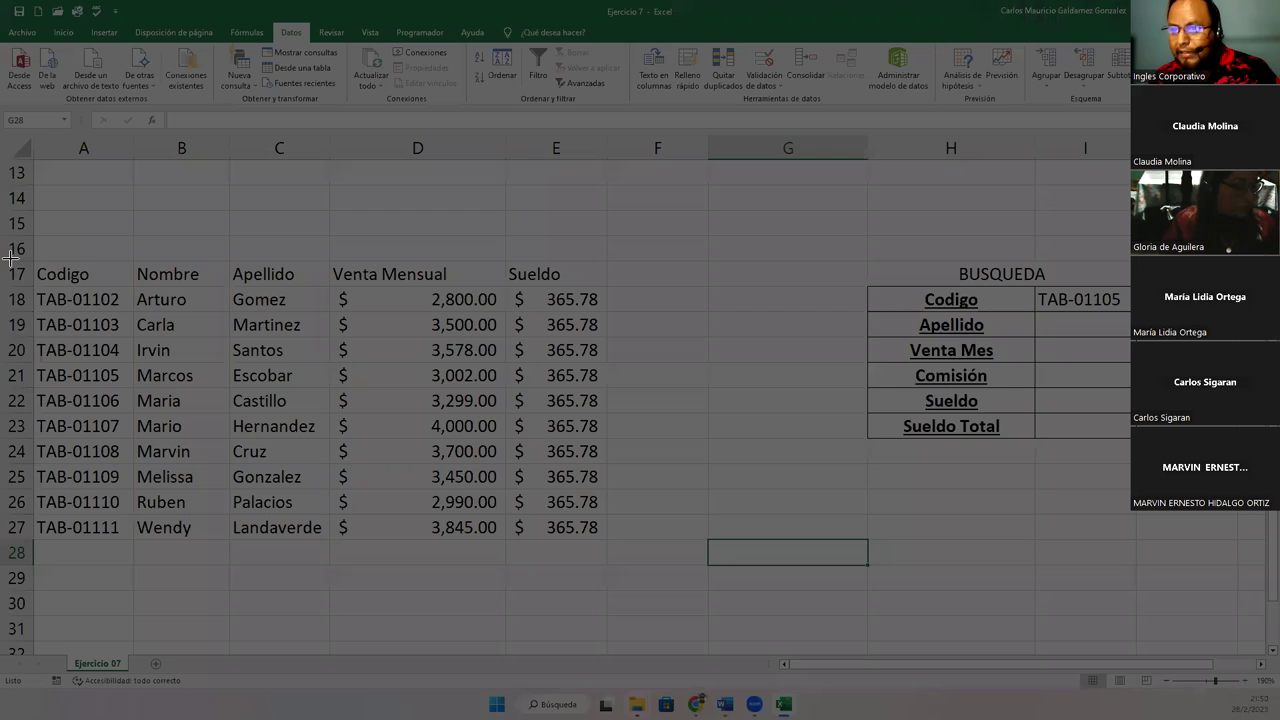
drag(10, 258, 1205, 605)
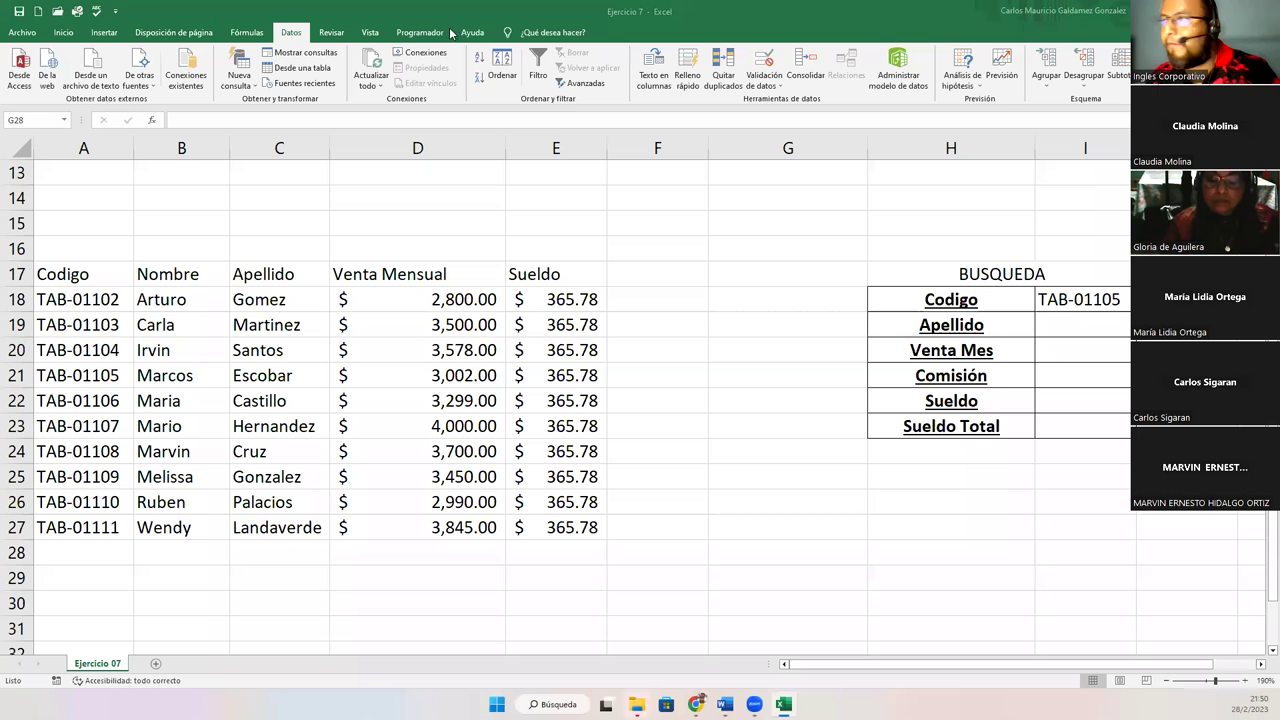
key(alt+Tab)
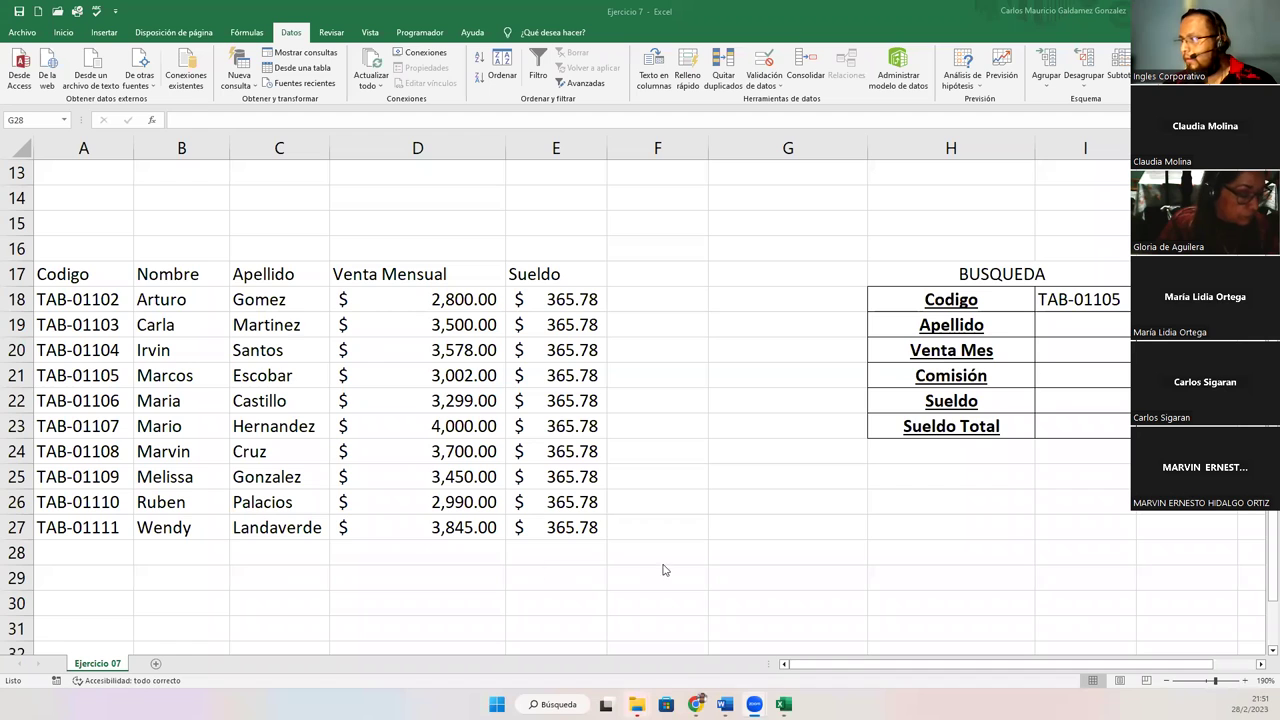
click(1262, 660)
scroll(396, 478, down, 1)
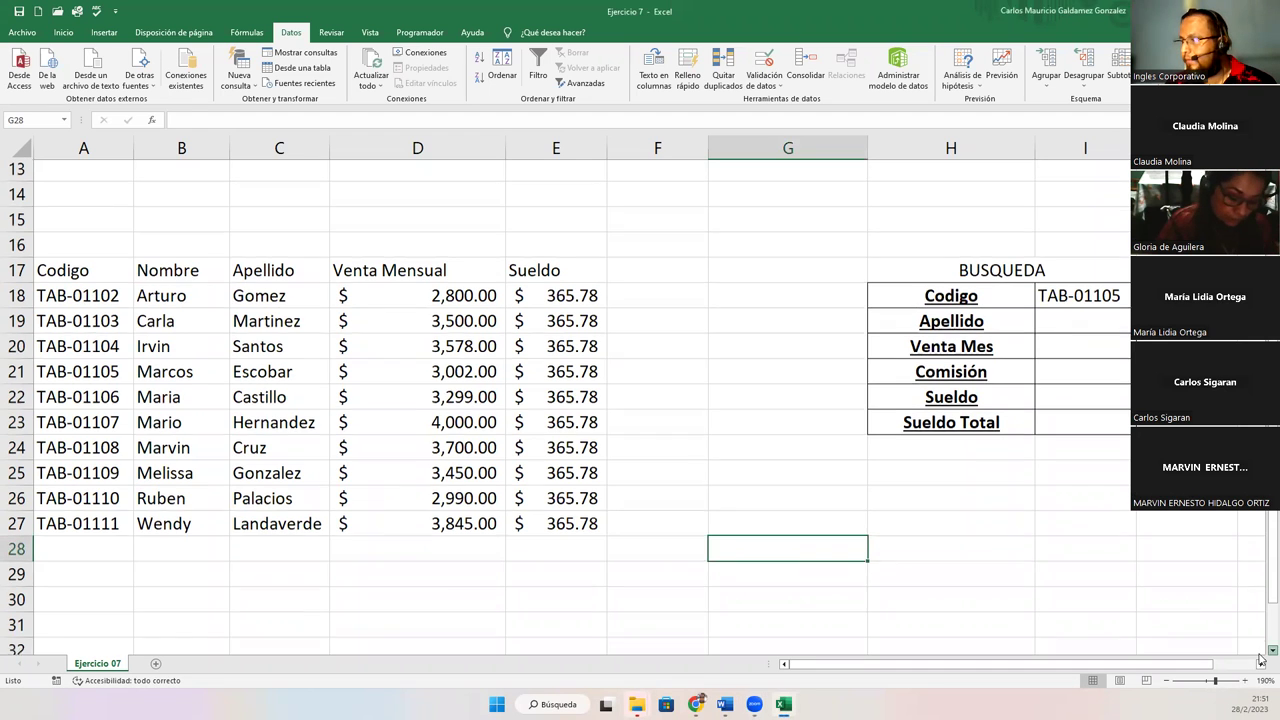
click(380, 473)
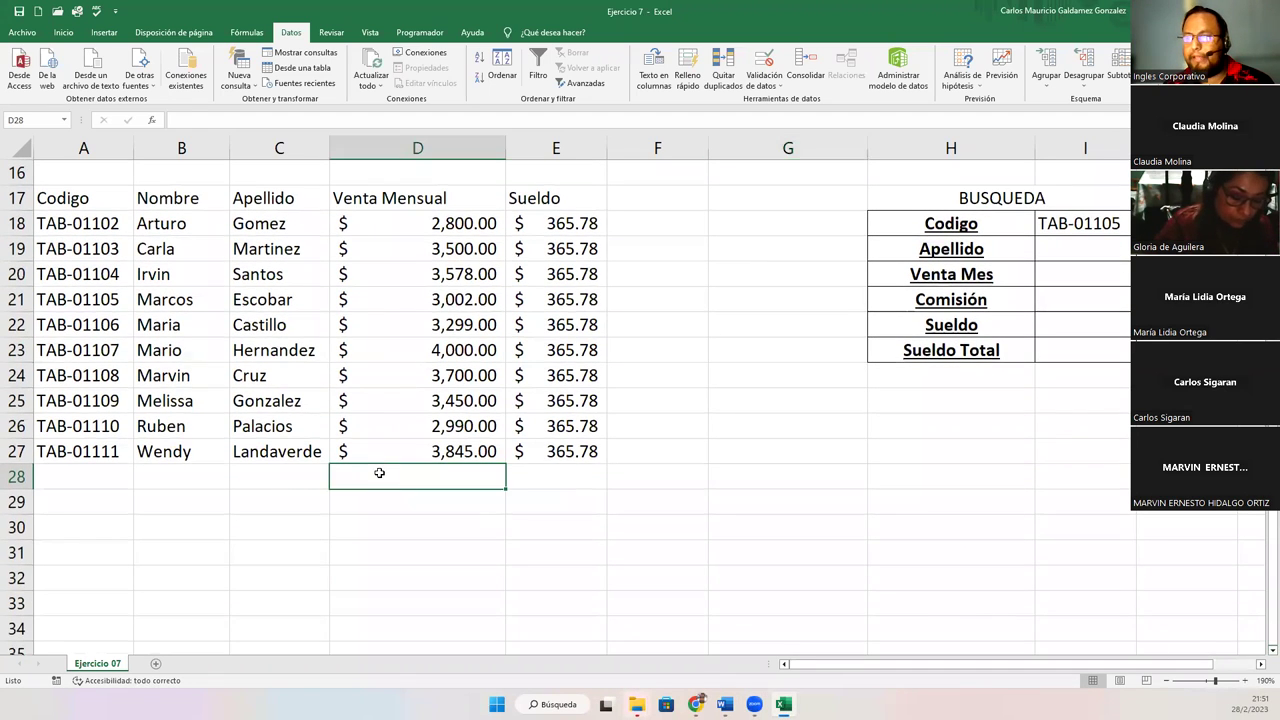
click(407, 523)
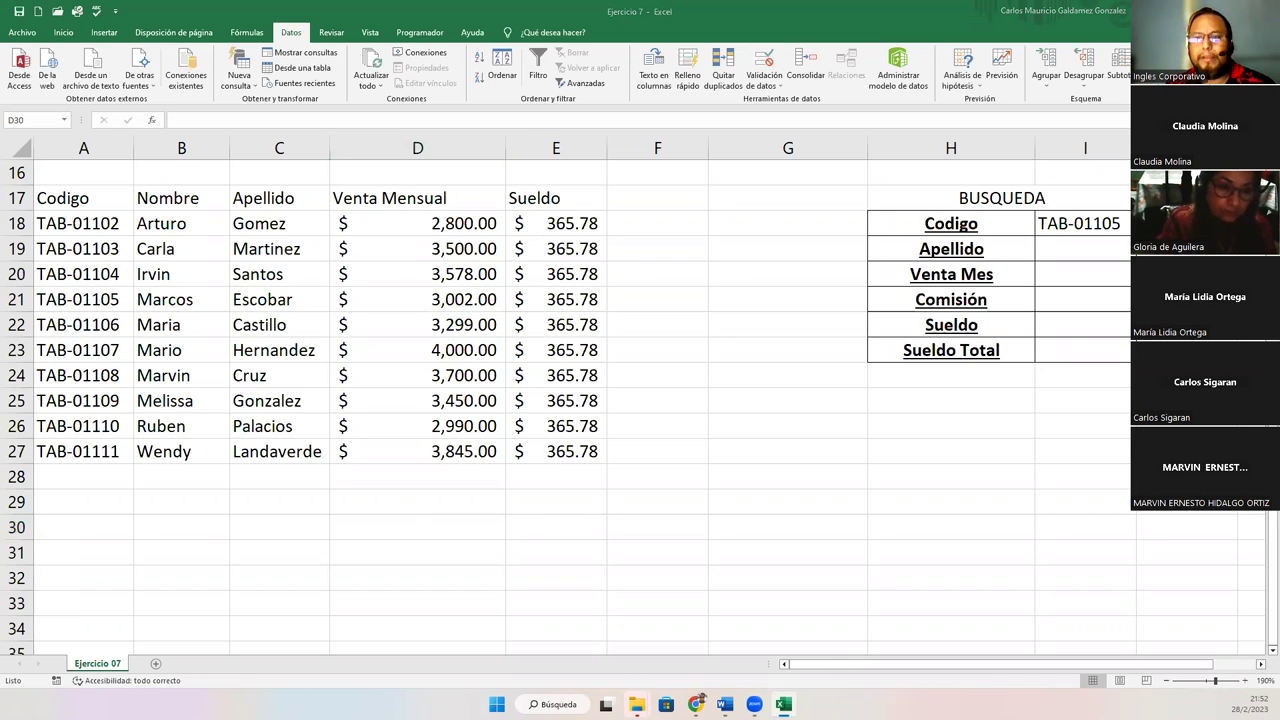
Examine the second table's Codigo, Nombre, Apellido, Venta Mensual and Sueldo columns and compare its key column with the first table's
drag(97, 223, 128, 455)
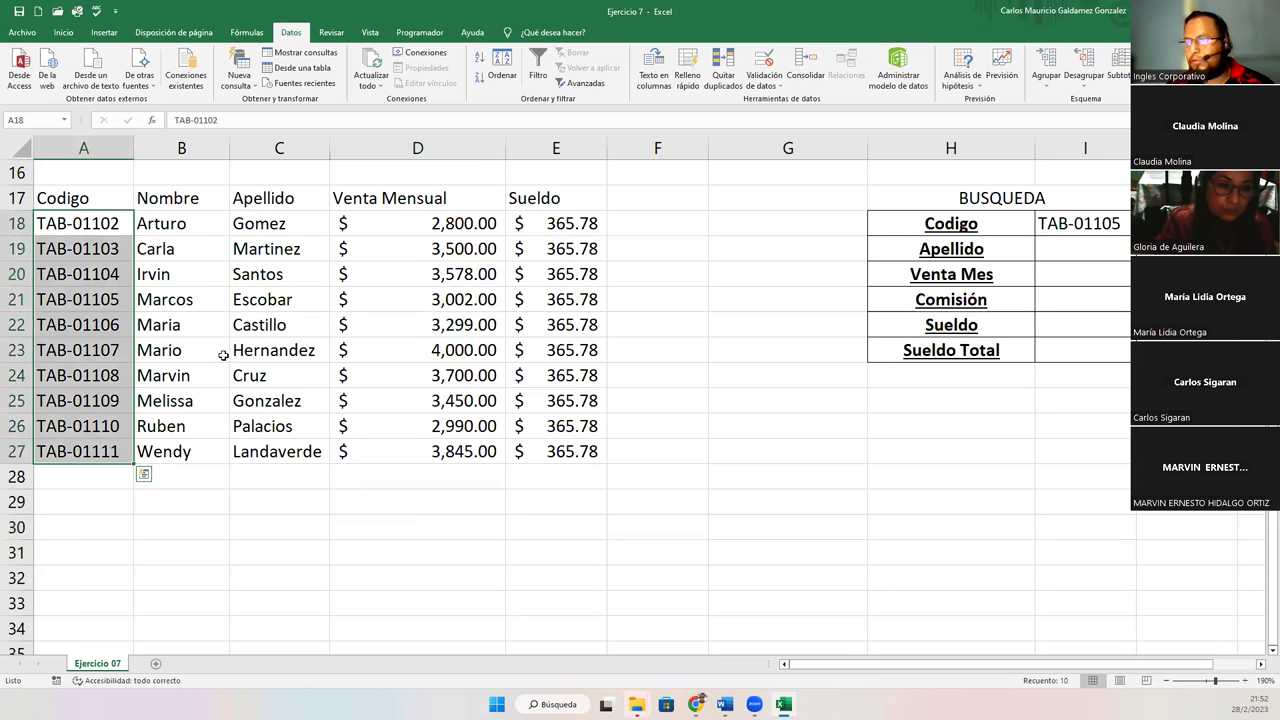
scroll(160, 210, up, 5)
drag(88, 195, 111, 425)
scroll(111, 425, down, 5)
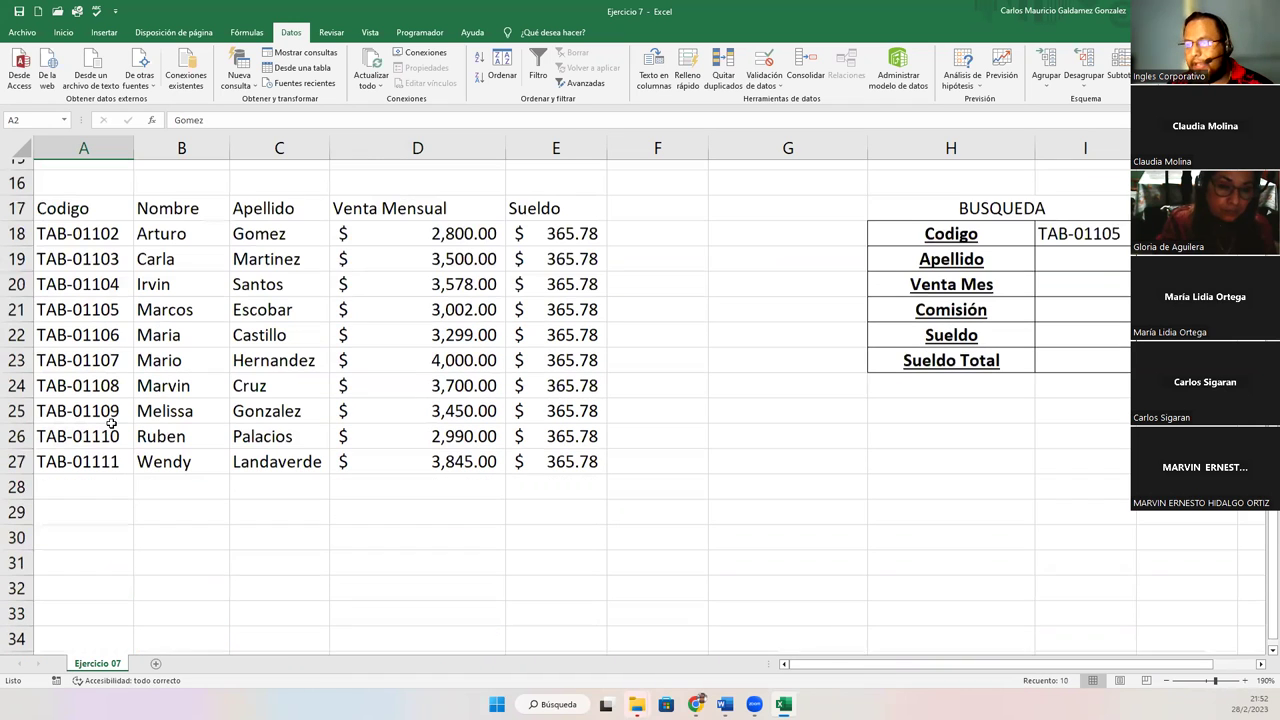
click(316, 366)
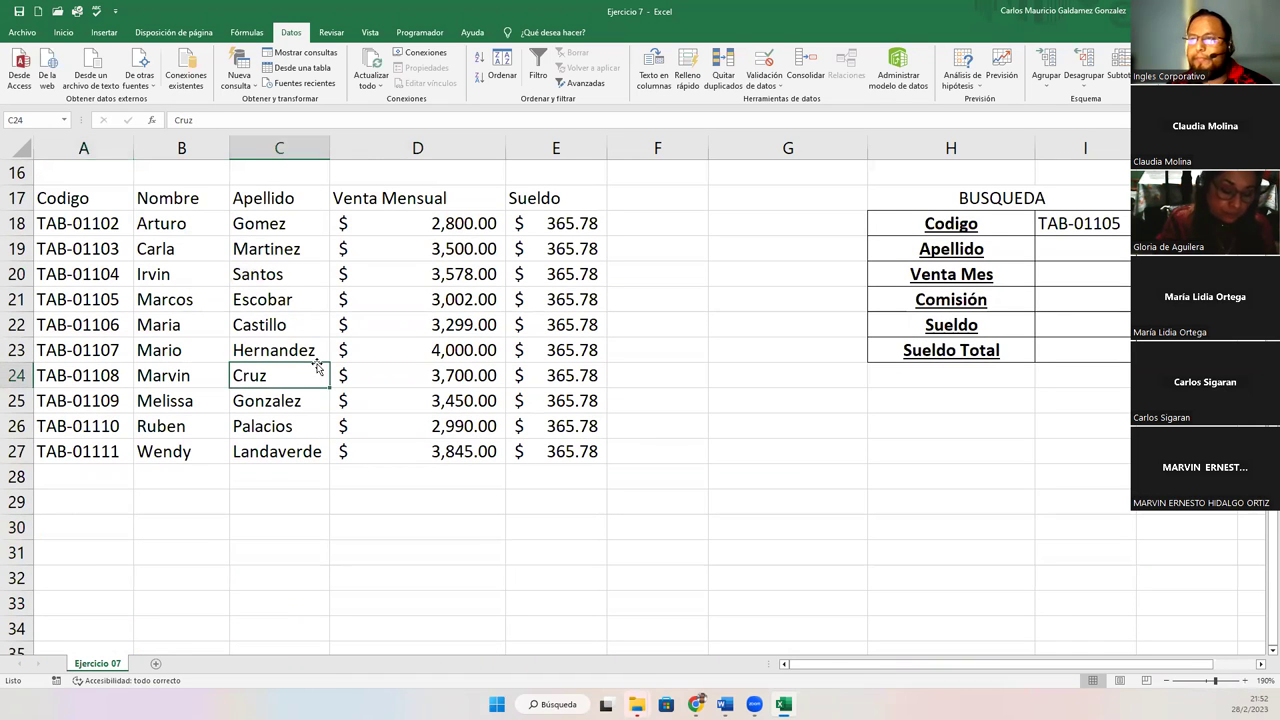
drag(145, 200, 281, 457)
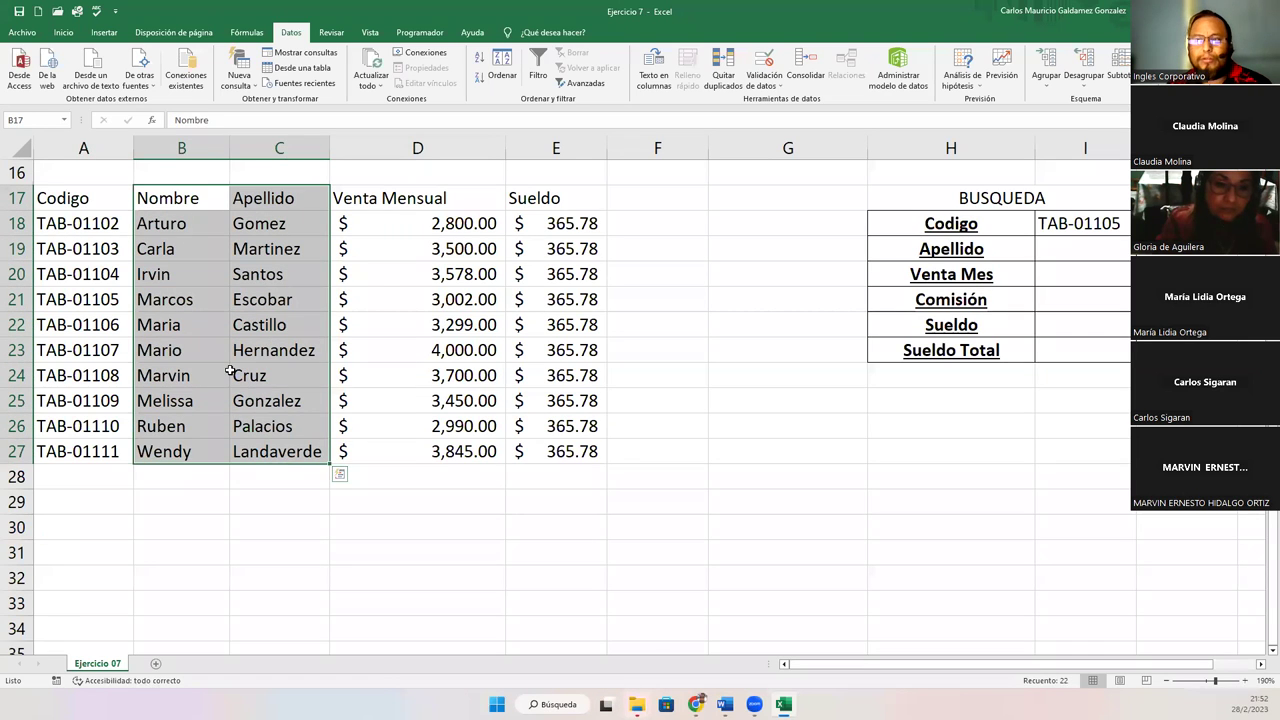
drag(78, 198, 82, 452)
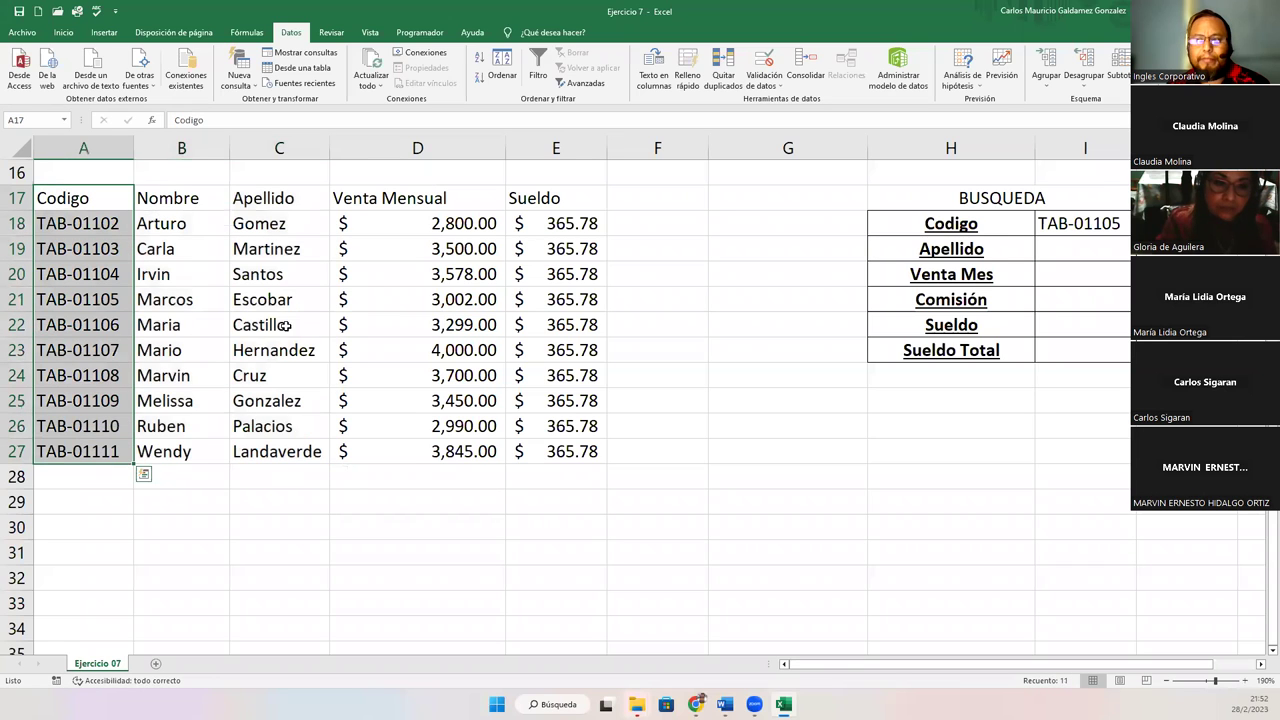
click(397, 198)
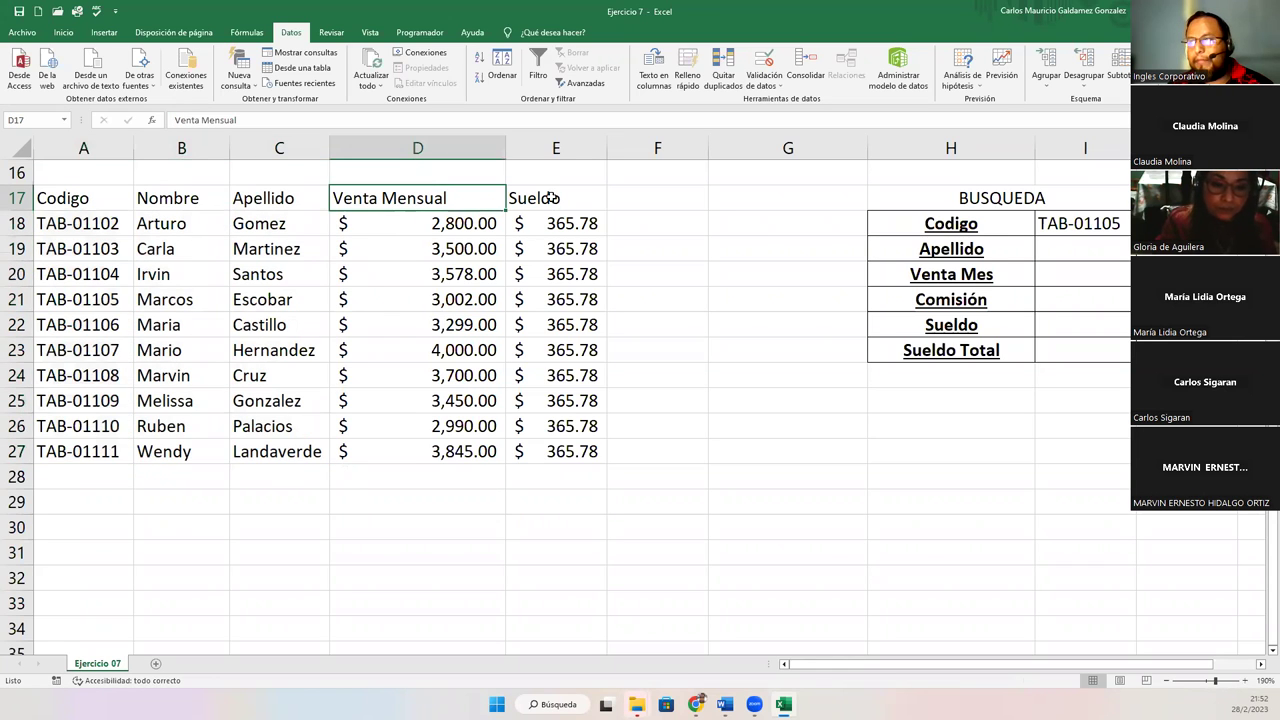
click(553, 204)
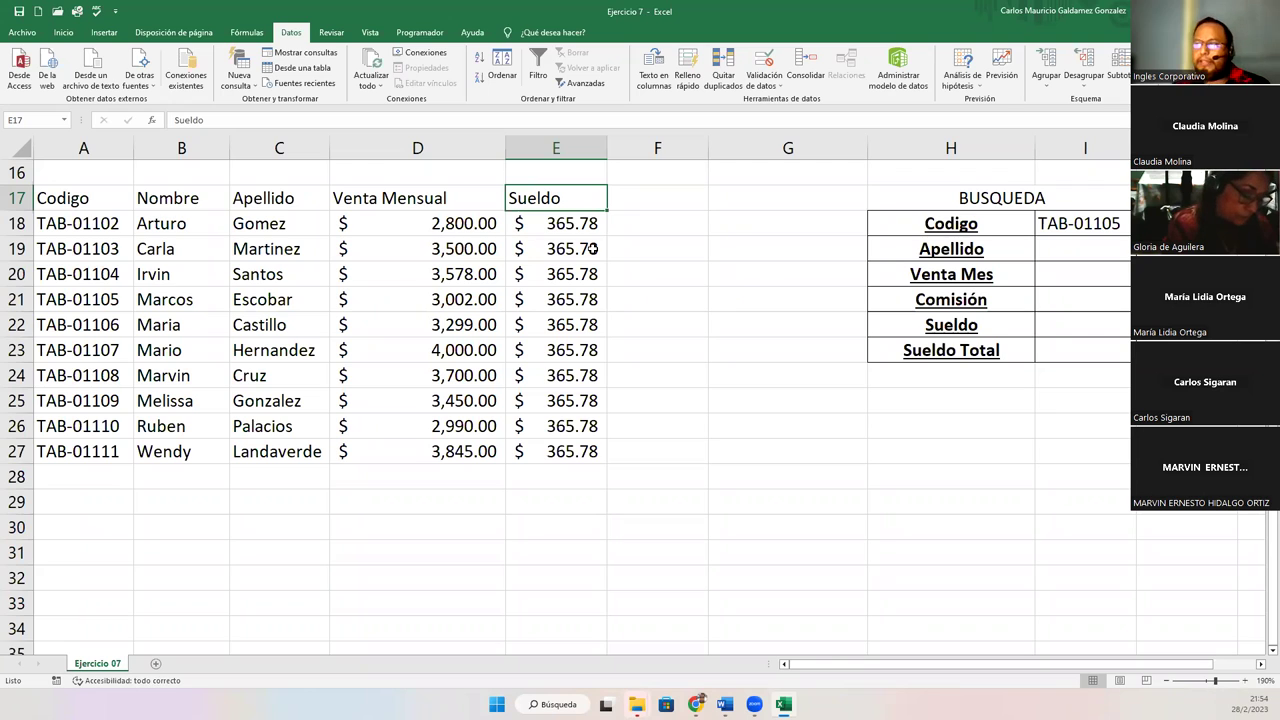
Review the second table's Sueldo, Codigo and Venta Mensual entries in rows 18 to 27
click(577, 228)
drag(577, 228, 560, 449)
click(560, 449)
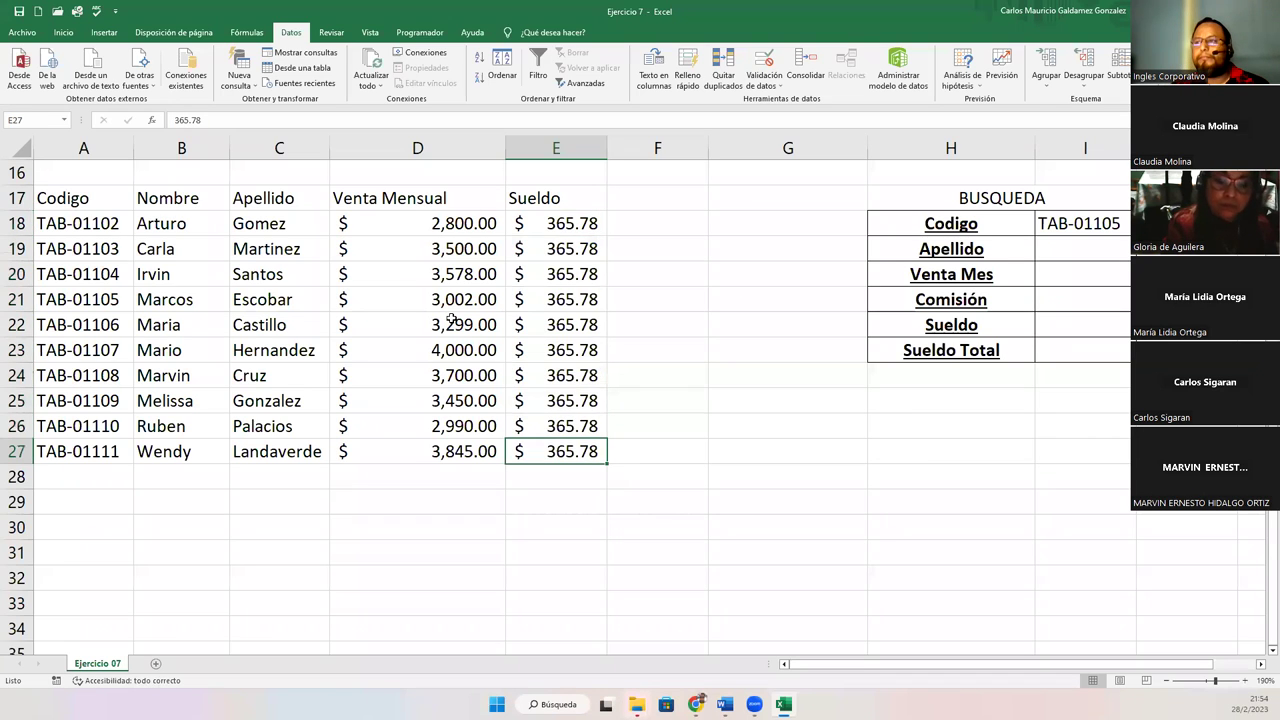
click(415, 225)
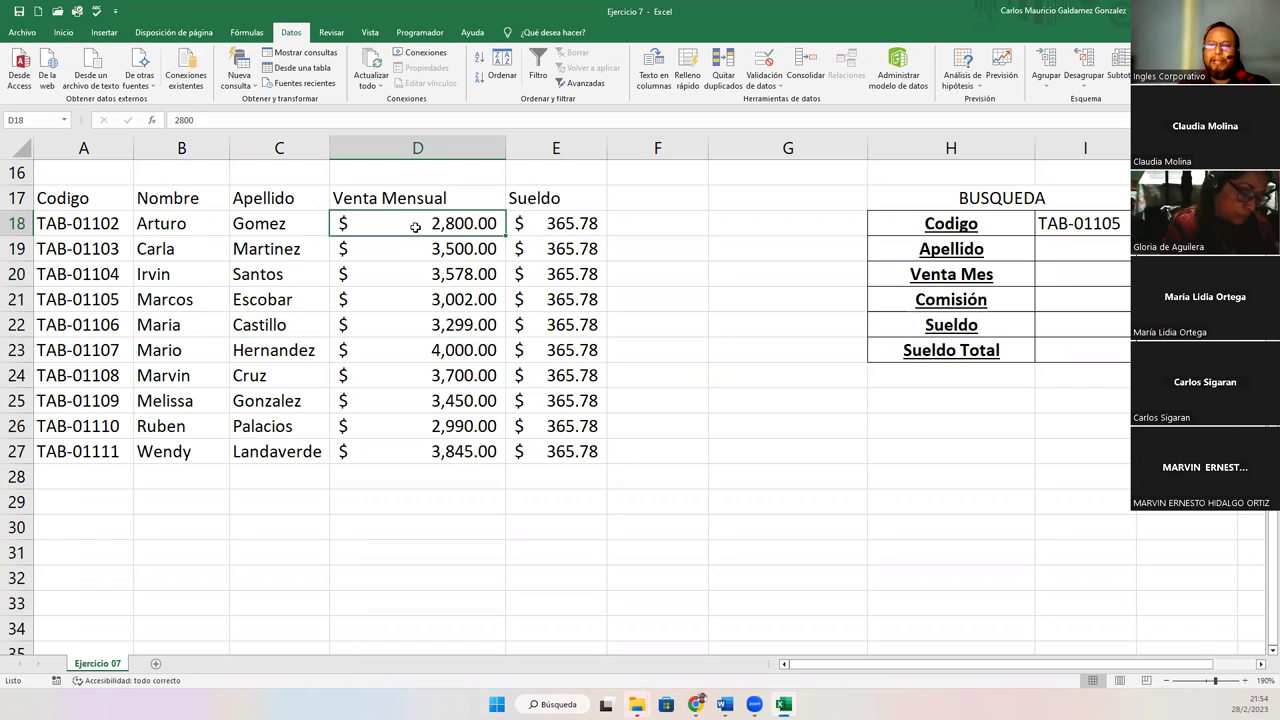
click(82, 232)
click(84, 247)
drag(120, 222, 120, 455)
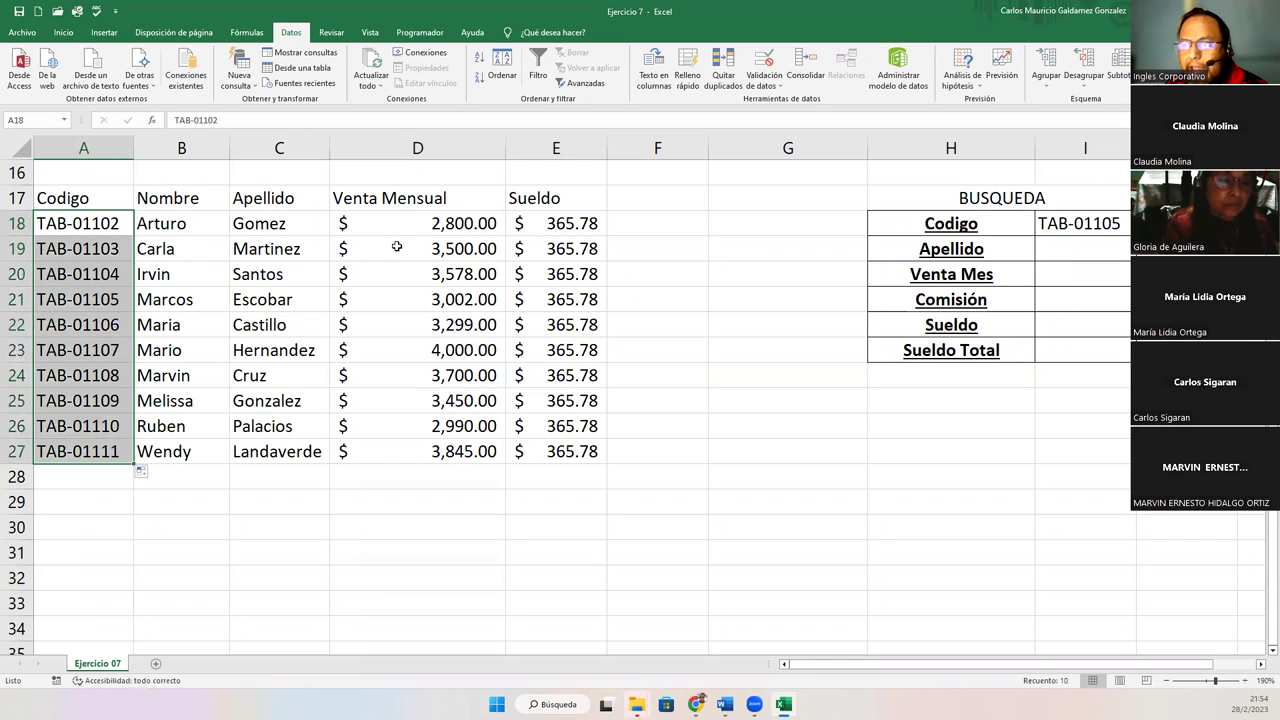
drag(400, 220, 384, 451)
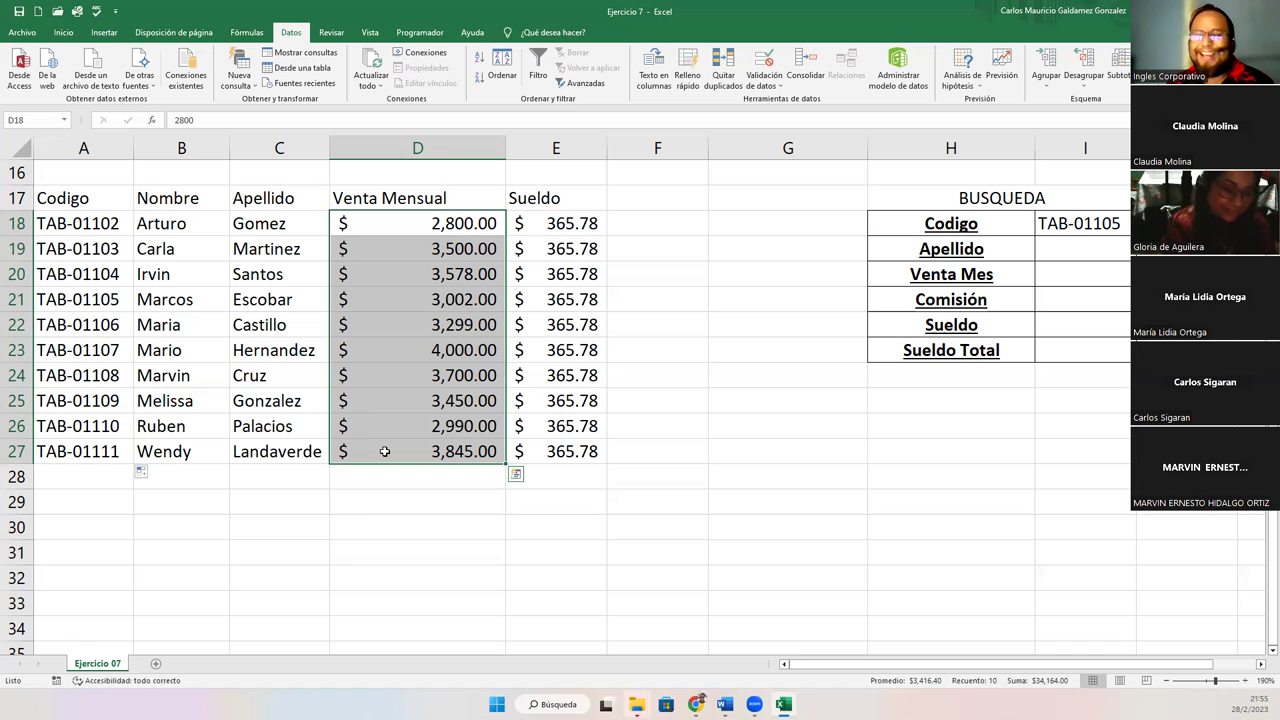
click(384, 451)
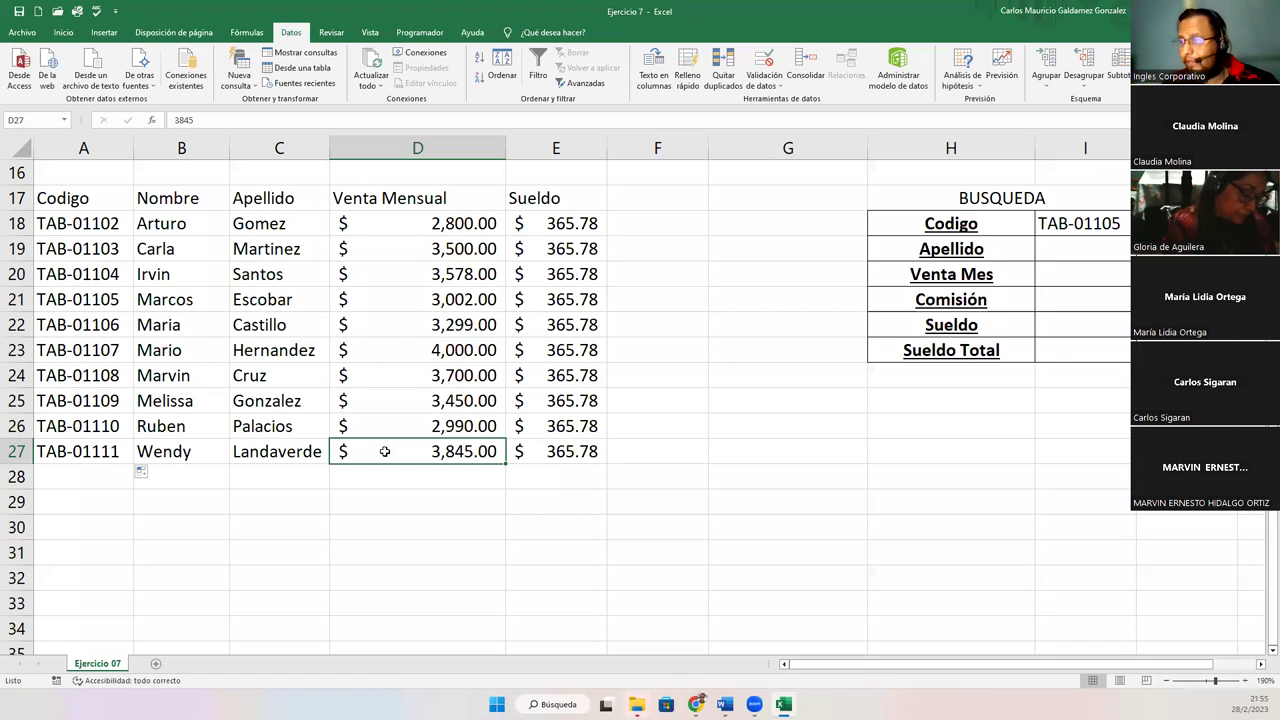
scroll(749, 457, up, 5)
scroll(749, 457, down, 5)
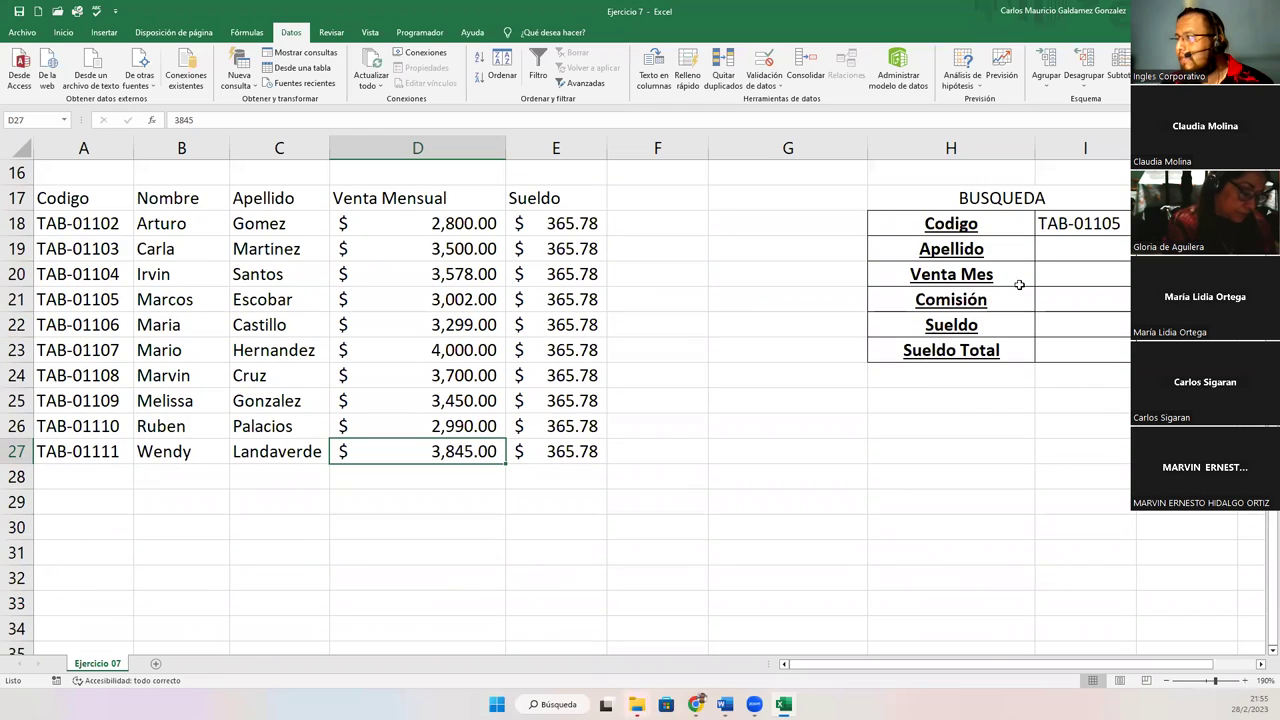
Clear the Codigo search cell I18 and remove its data validation rule
click(1078, 230)
key(Delete)
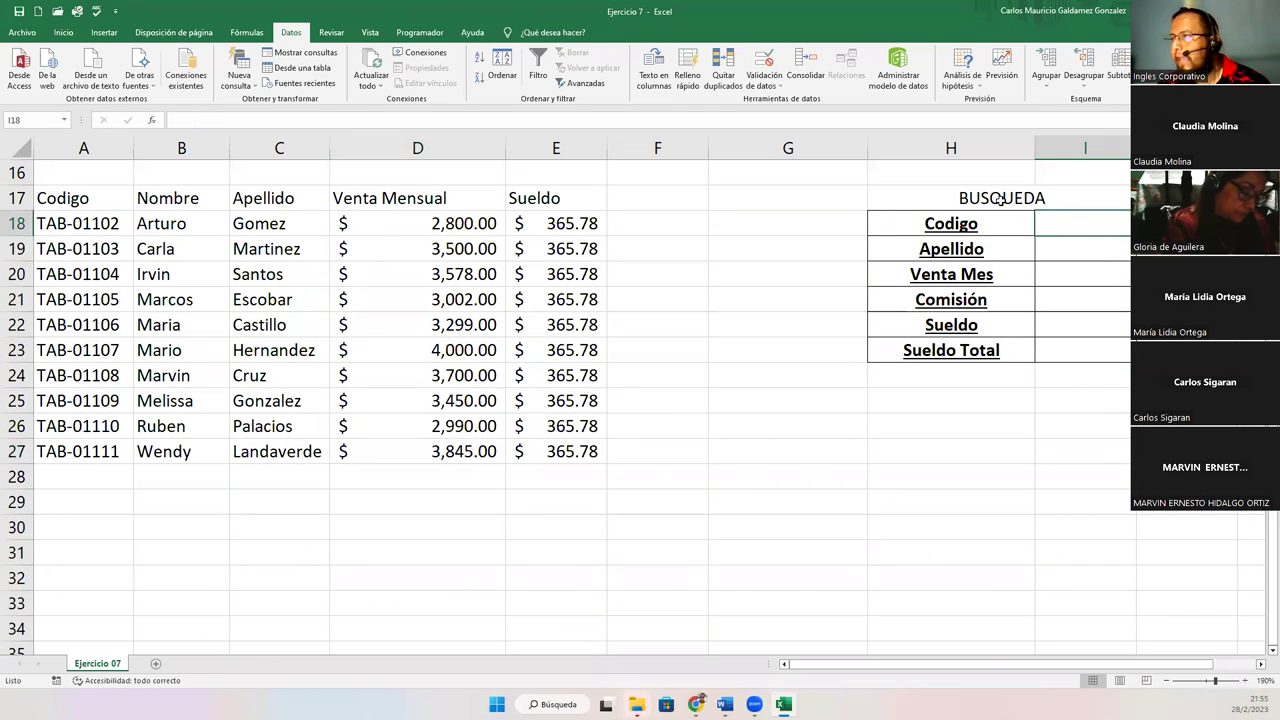
click(766, 63)
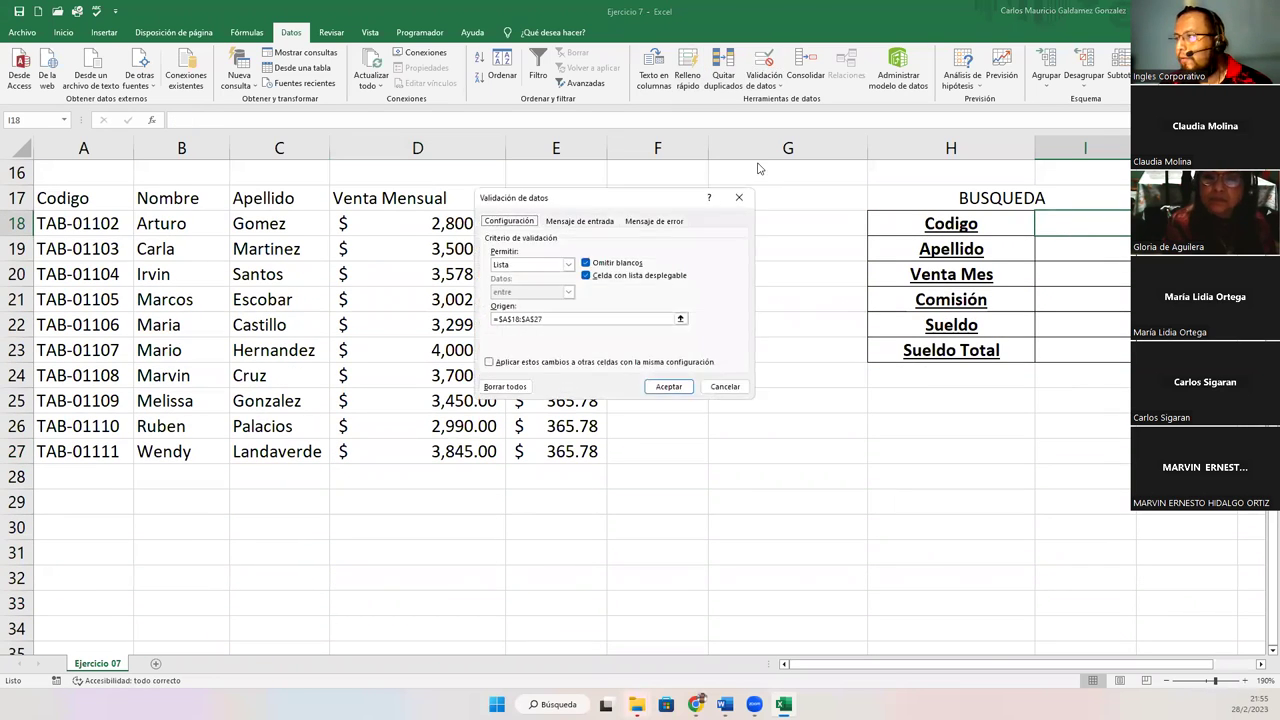
click(505, 386)
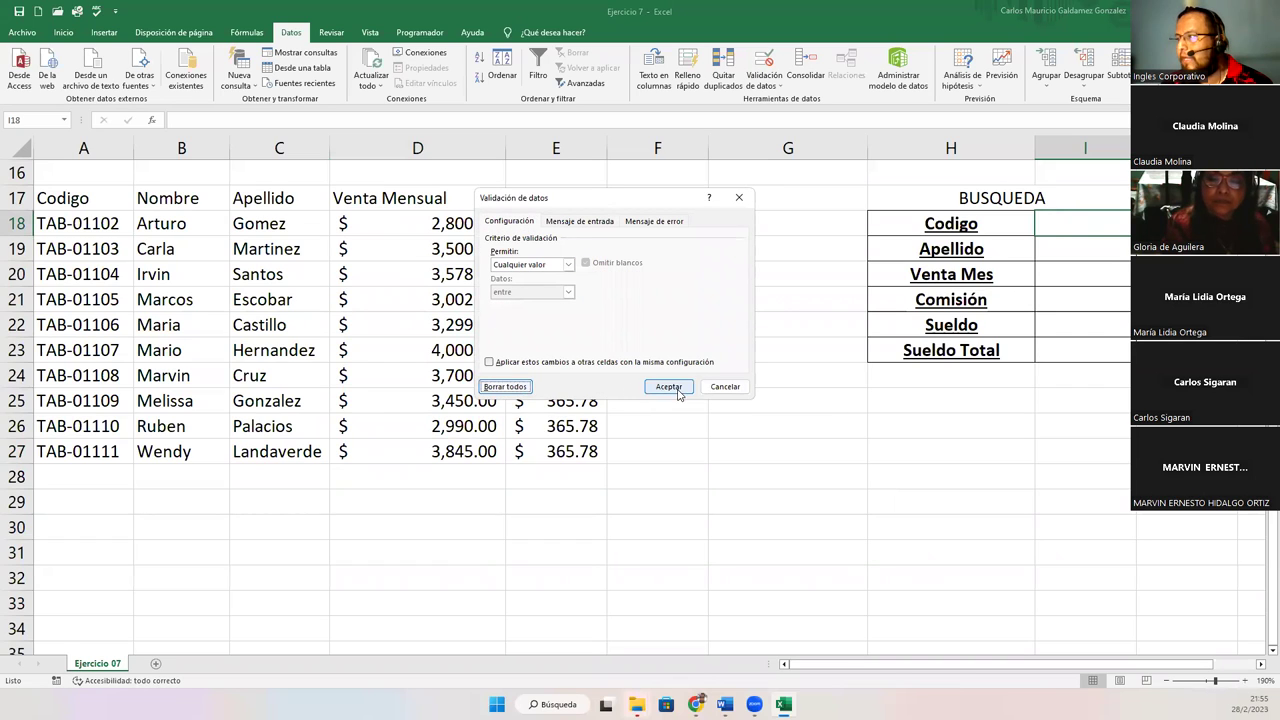
click(668, 386)
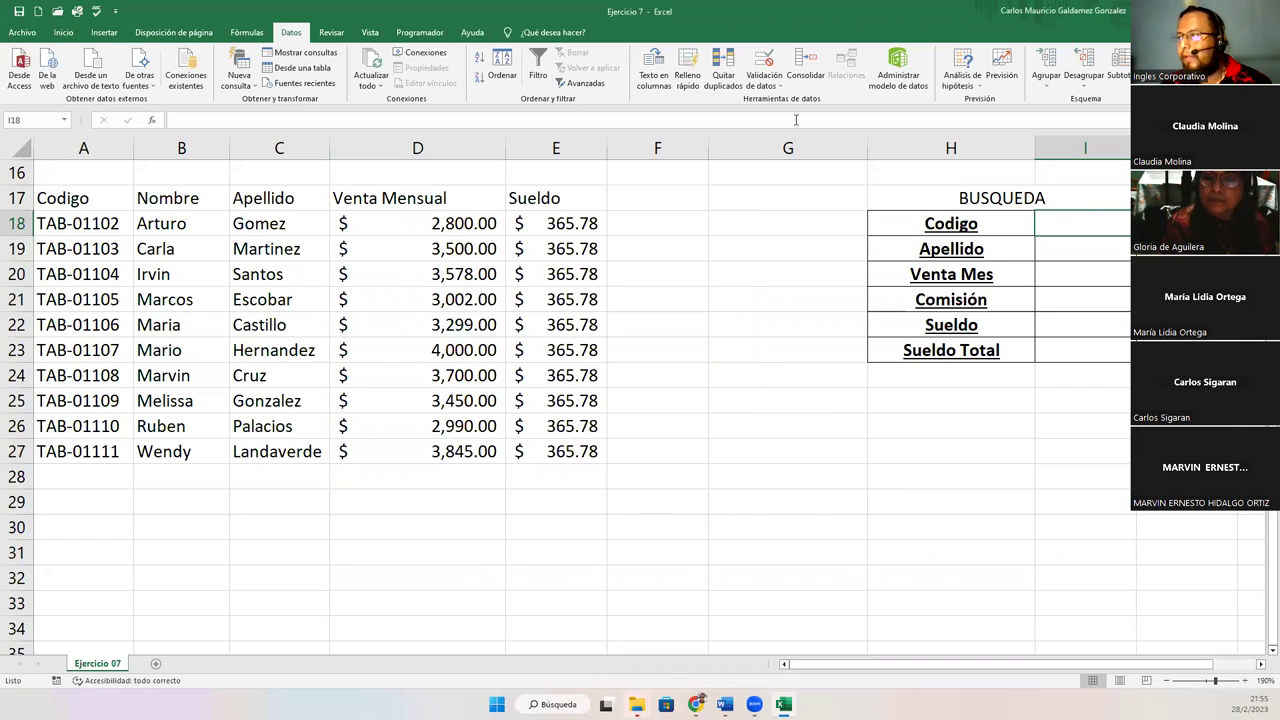
Add a Lista data validation to I18 with the Codigo values in =$A$18:$A$27 as its source
click(759, 66)
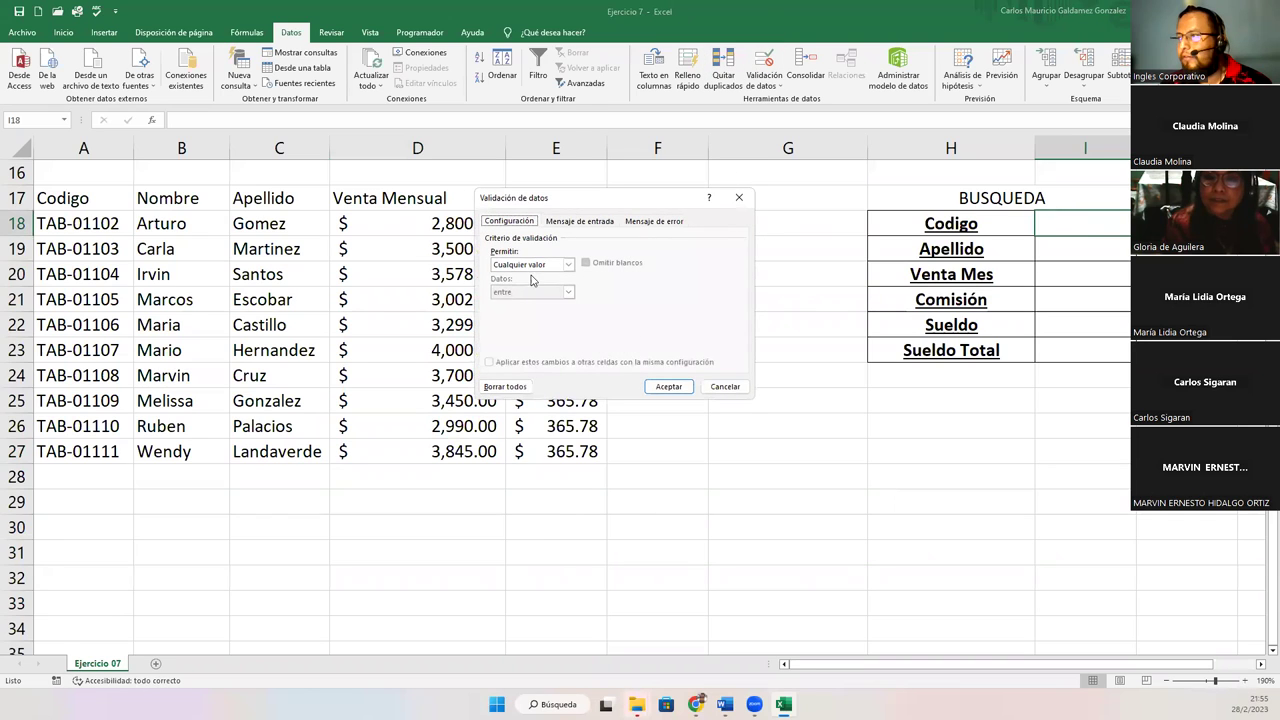
click(568, 264)
click(502, 302)
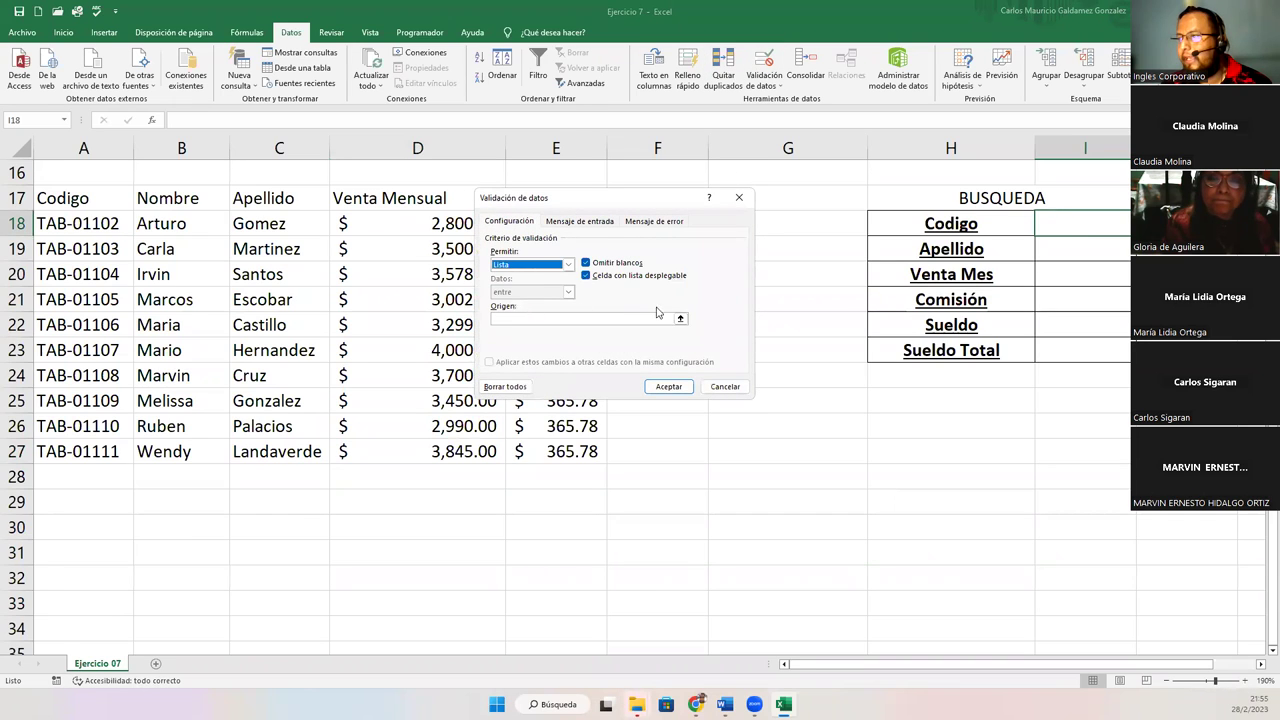
click(681, 321)
drag(84, 230, 57, 444)
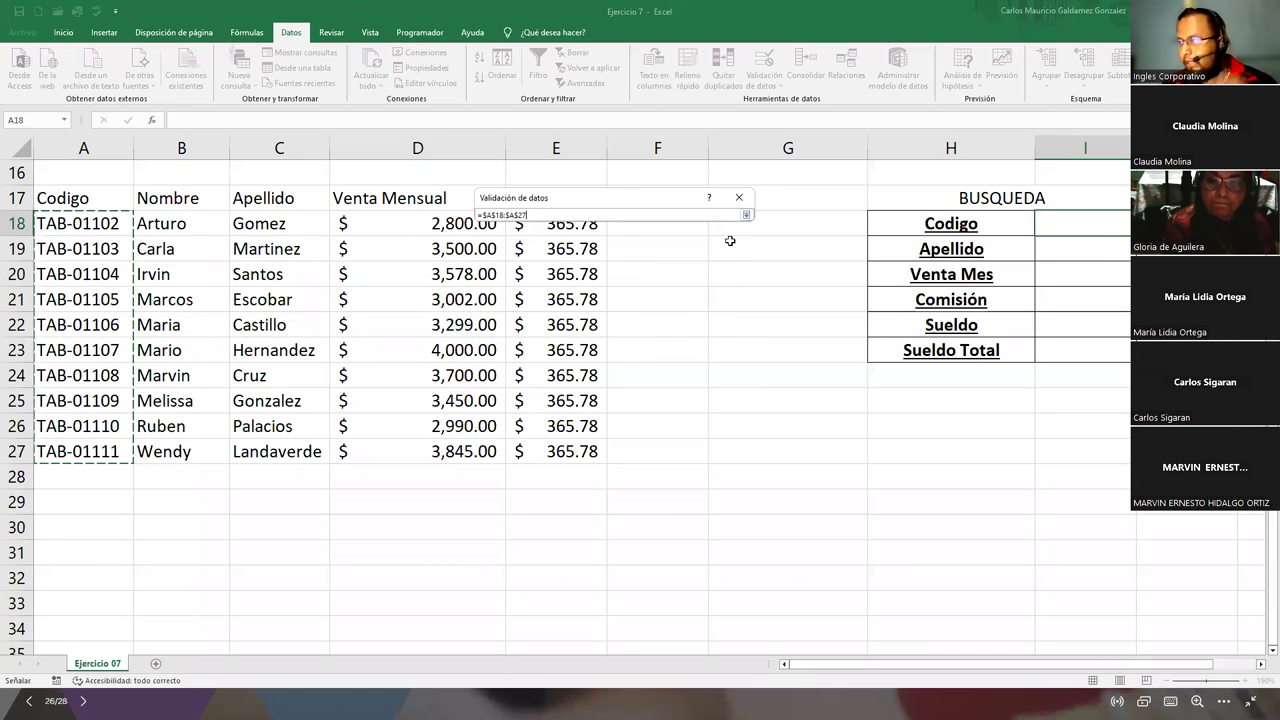
click(745, 215)
click(668, 386)
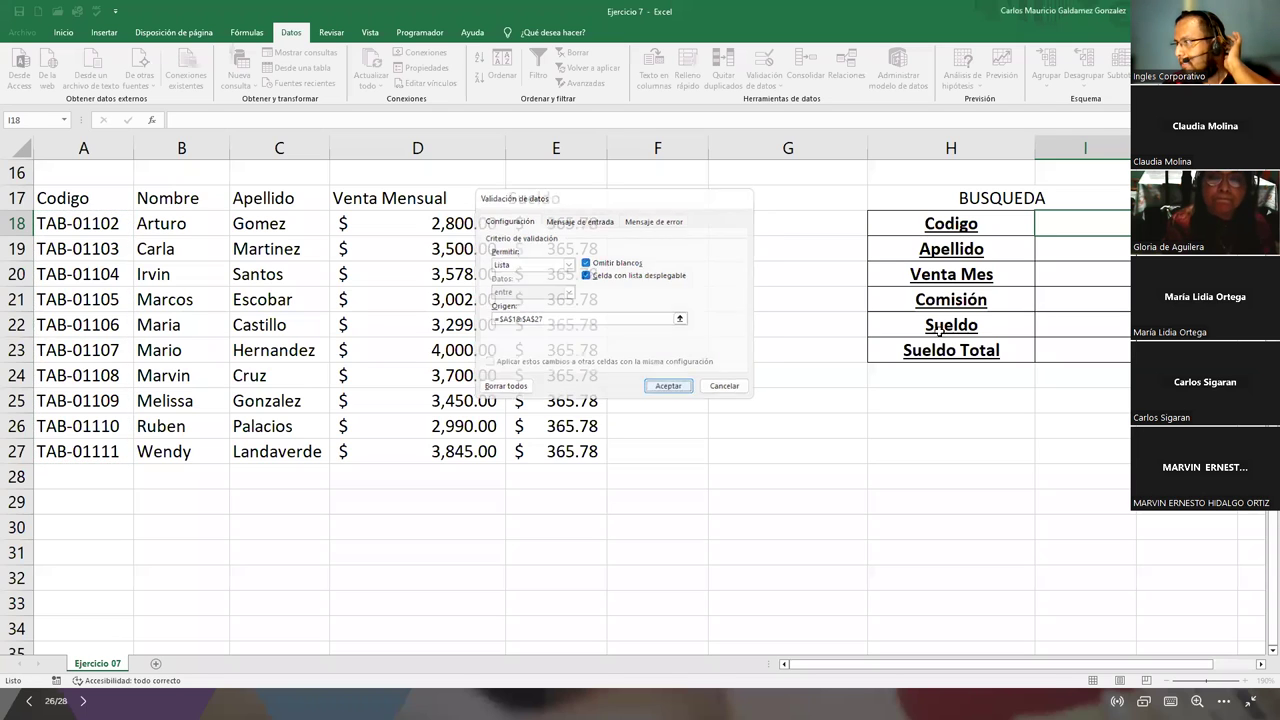
click(1091, 246)
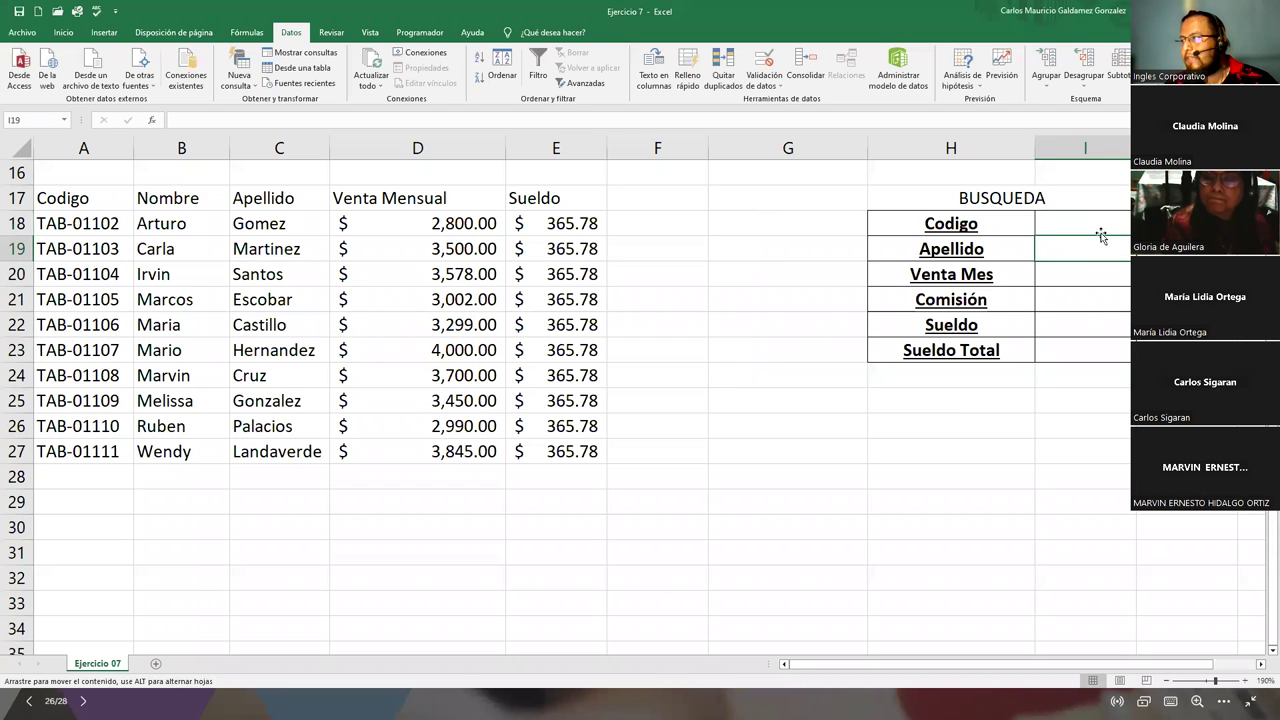
click(1099, 224)
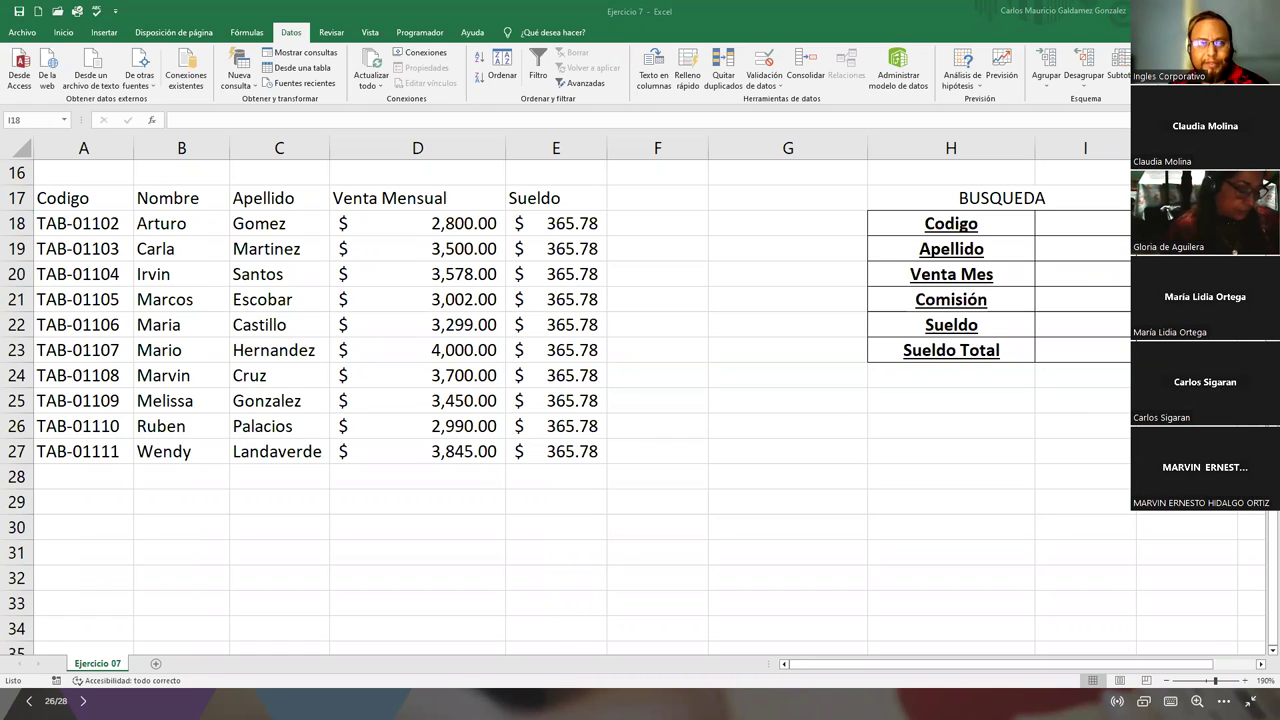
Count the second table's columns from Codigo to Sueldo to identify their BUSCARV column numbers
click(1067, 254)
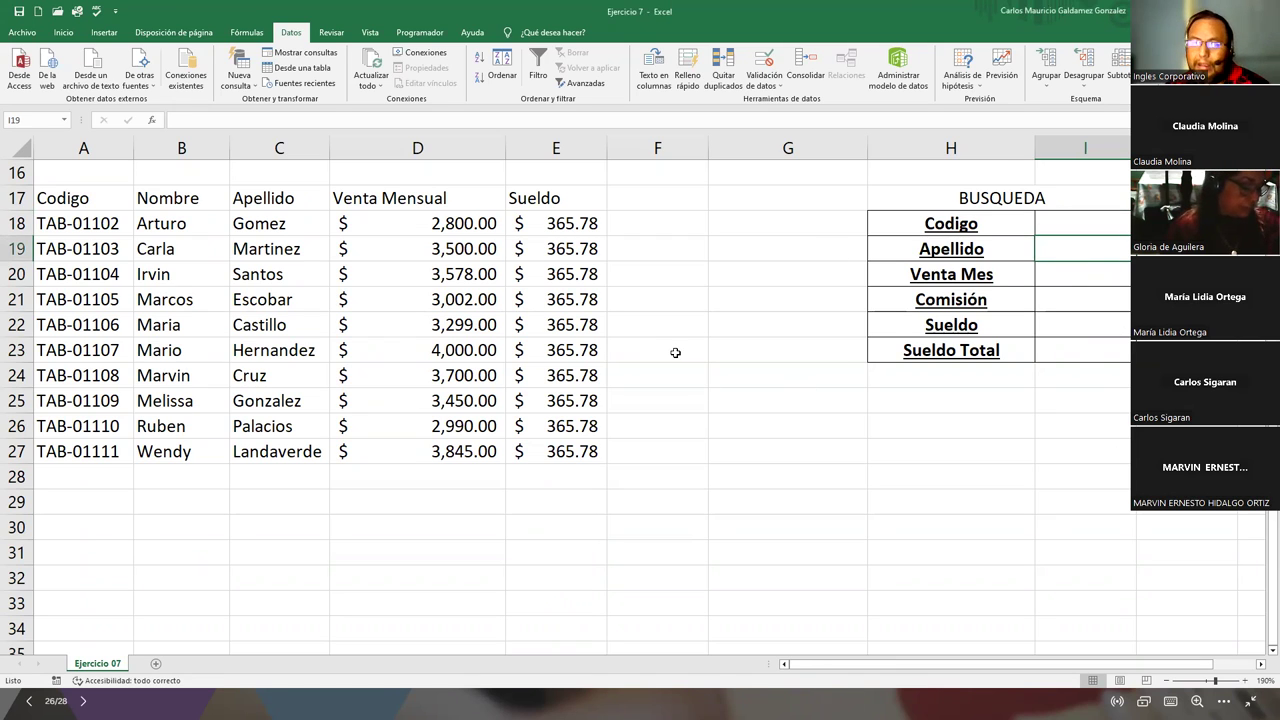
click(80, 176)
click(219, 173)
click(264, 170)
click(368, 168)
click(538, 162)
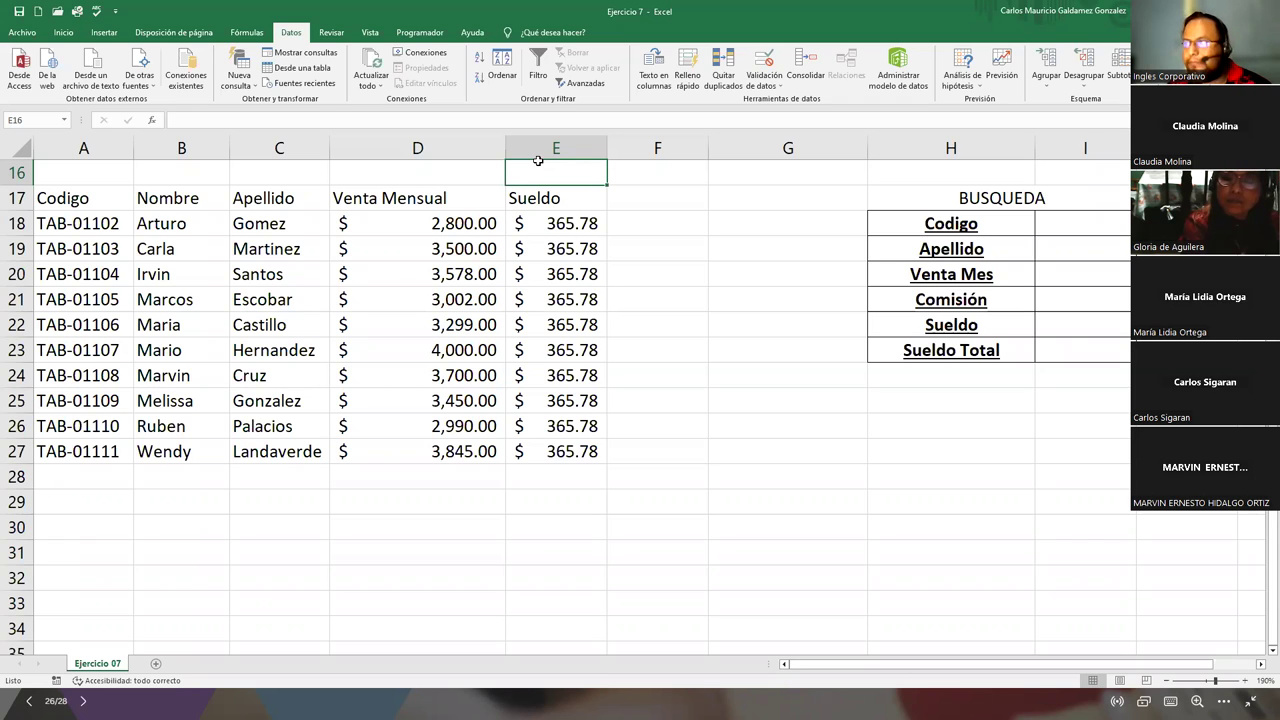
Enter =BUSCARV(I18;A18:E27;3;FALSO) in the Apellido result cell I19 of the second BUSQUEDA block
click(1046, 229)
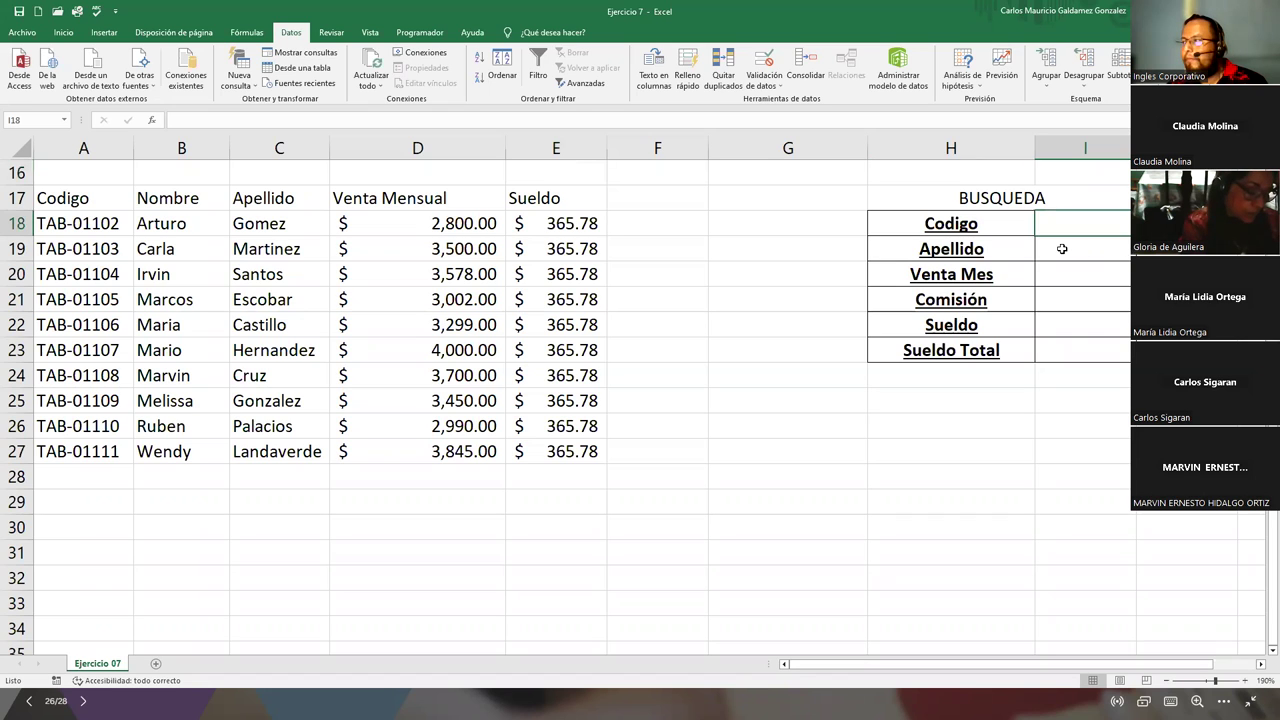
click(1062, 248)
text(=b)
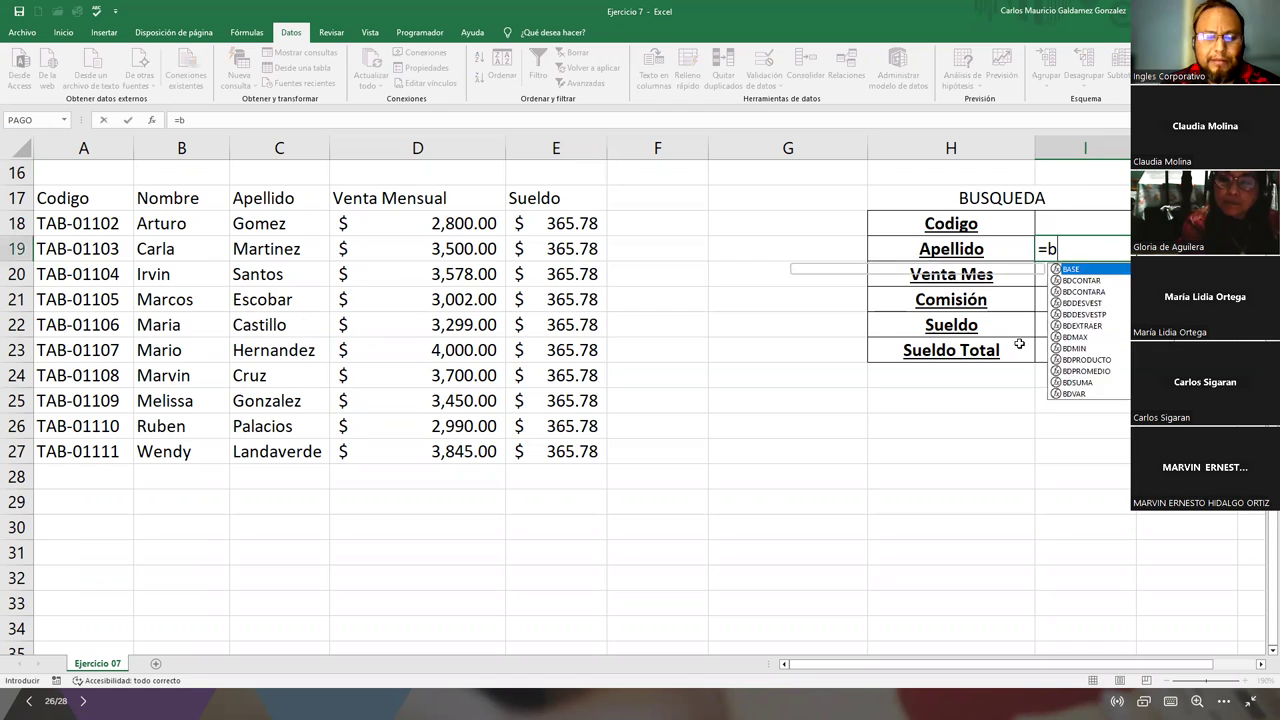
text(uscar)
key(Down)
key(Down)
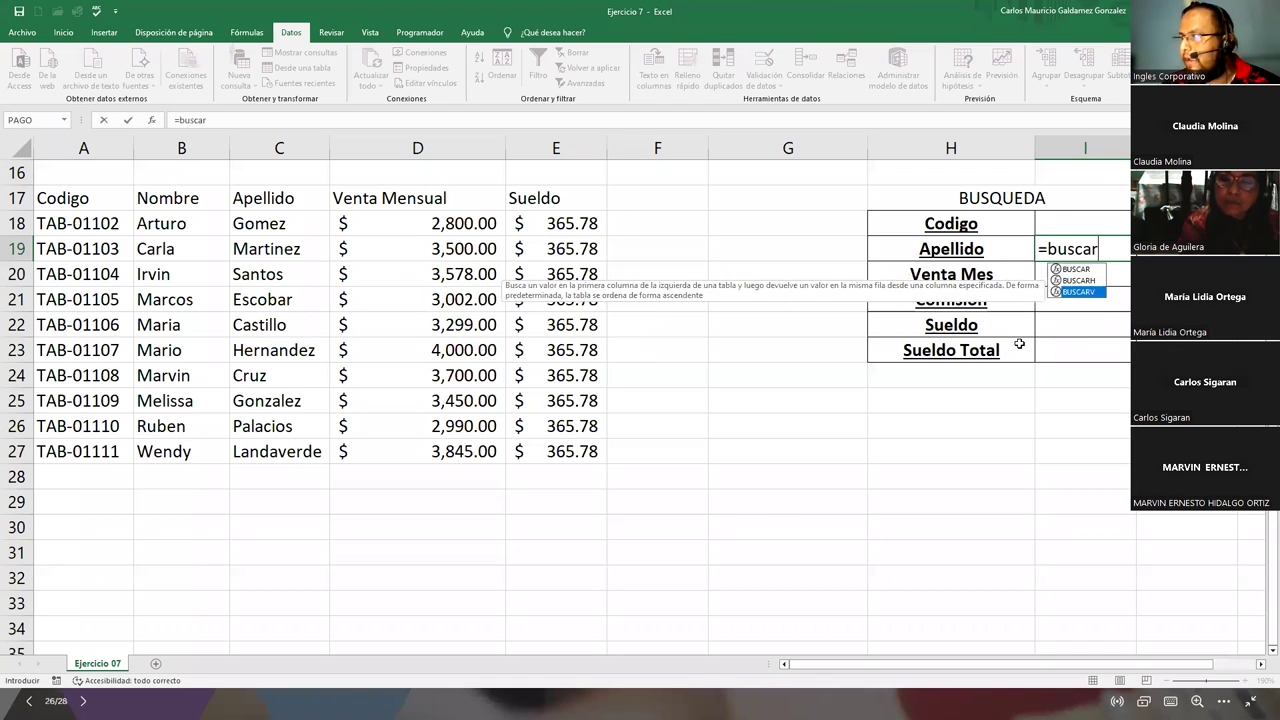
key(Tab)
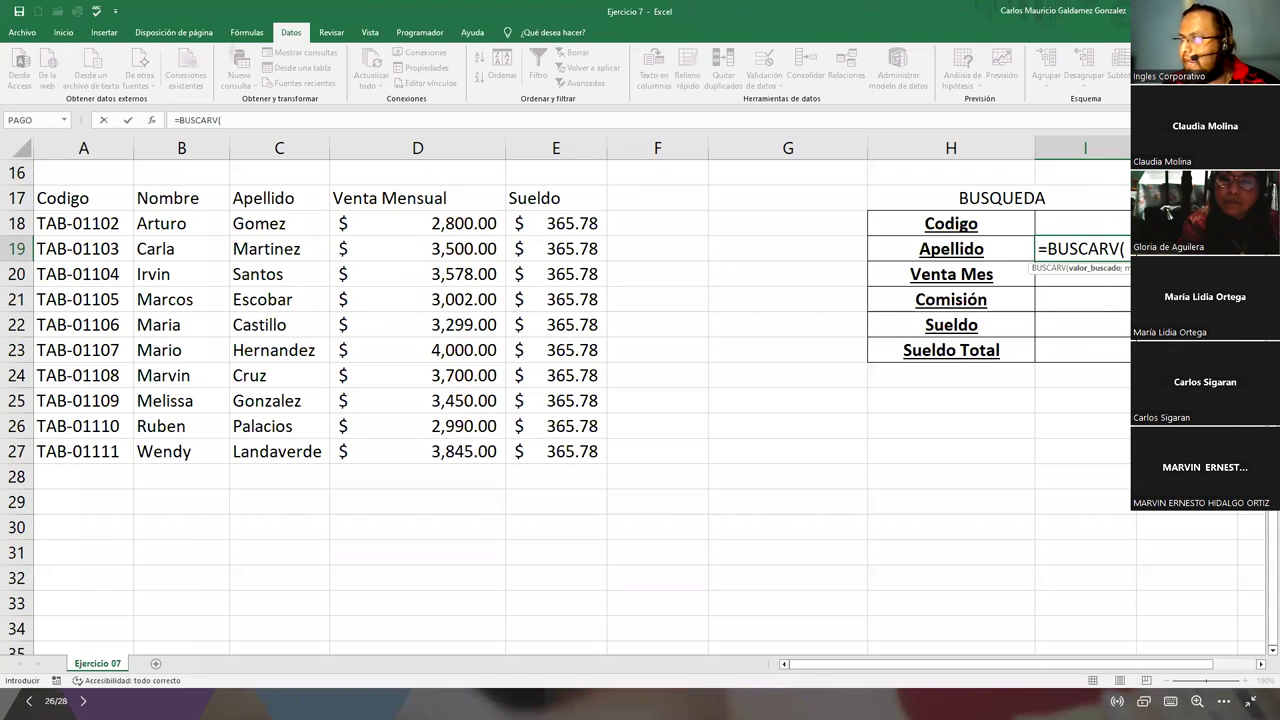
click(1081, 223)
text(;)
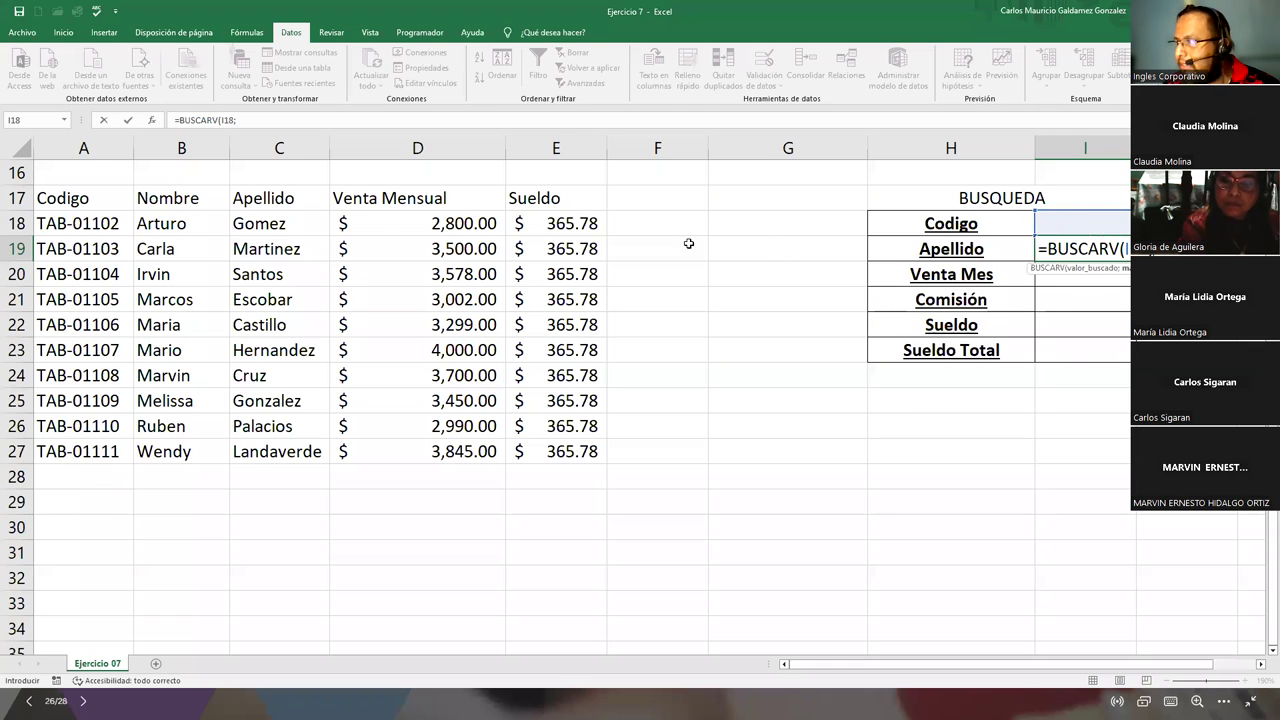
drag(96, 222, 565, 452)
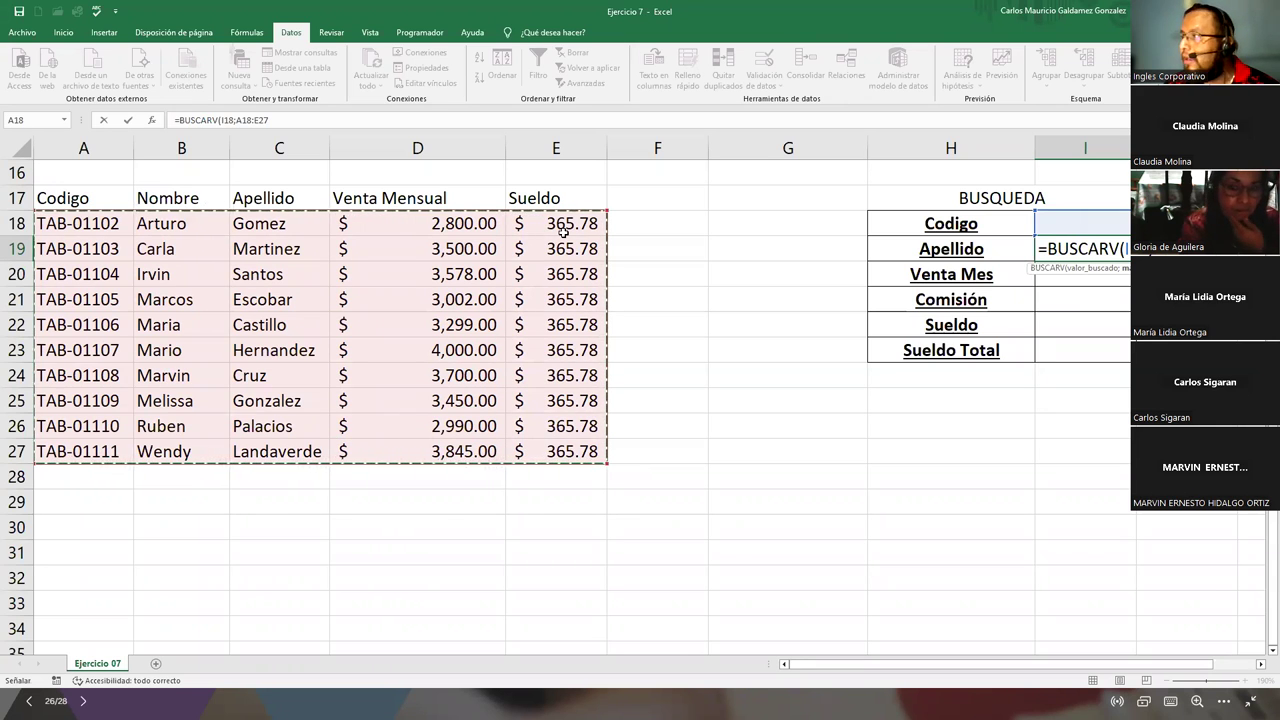
text(;3)
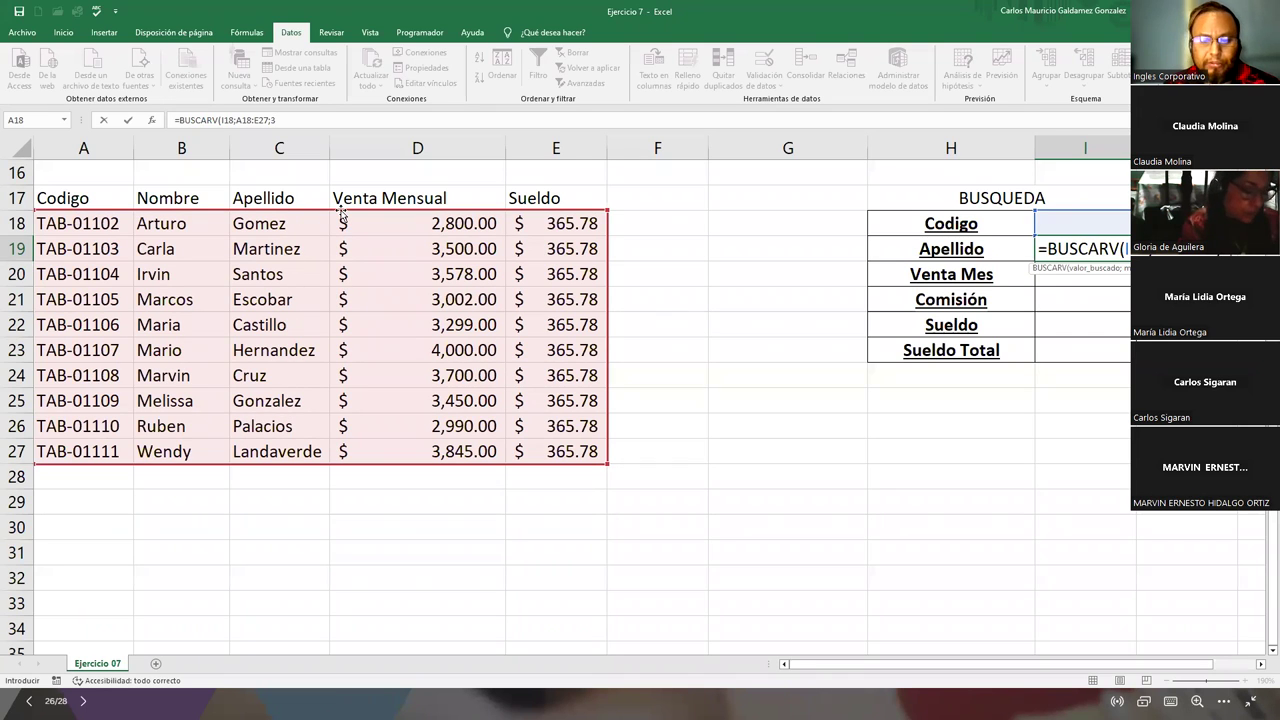
text(;fals)
key(Tab)
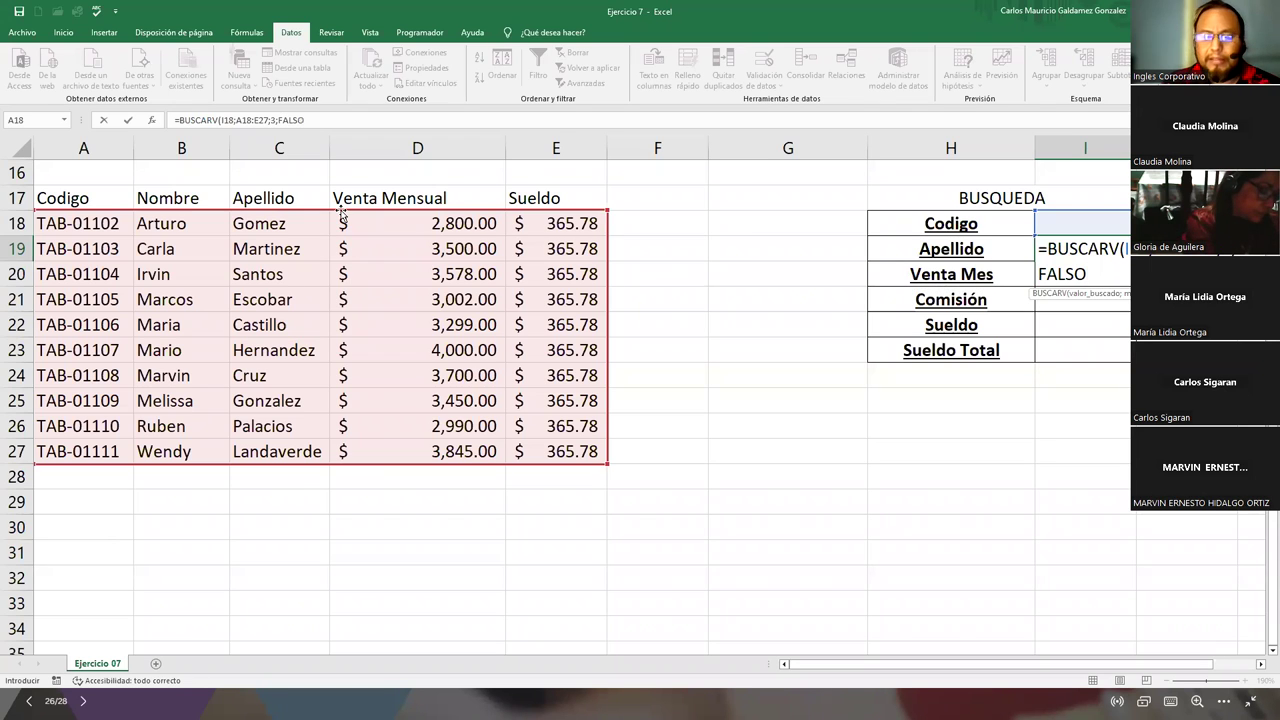
text())
key(Return)
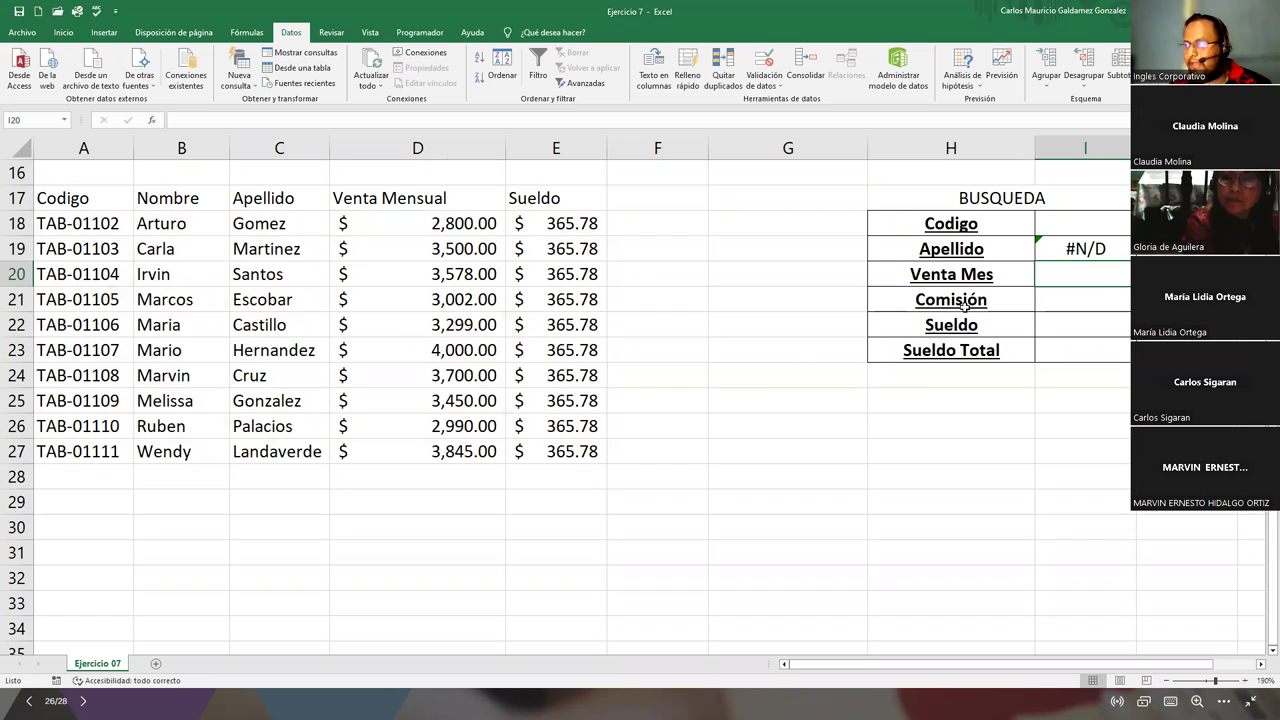
Enter the Comisión formula =SI(I20>=4000;I20*10%;I20*8%) in cell I21
click(1087, 299)
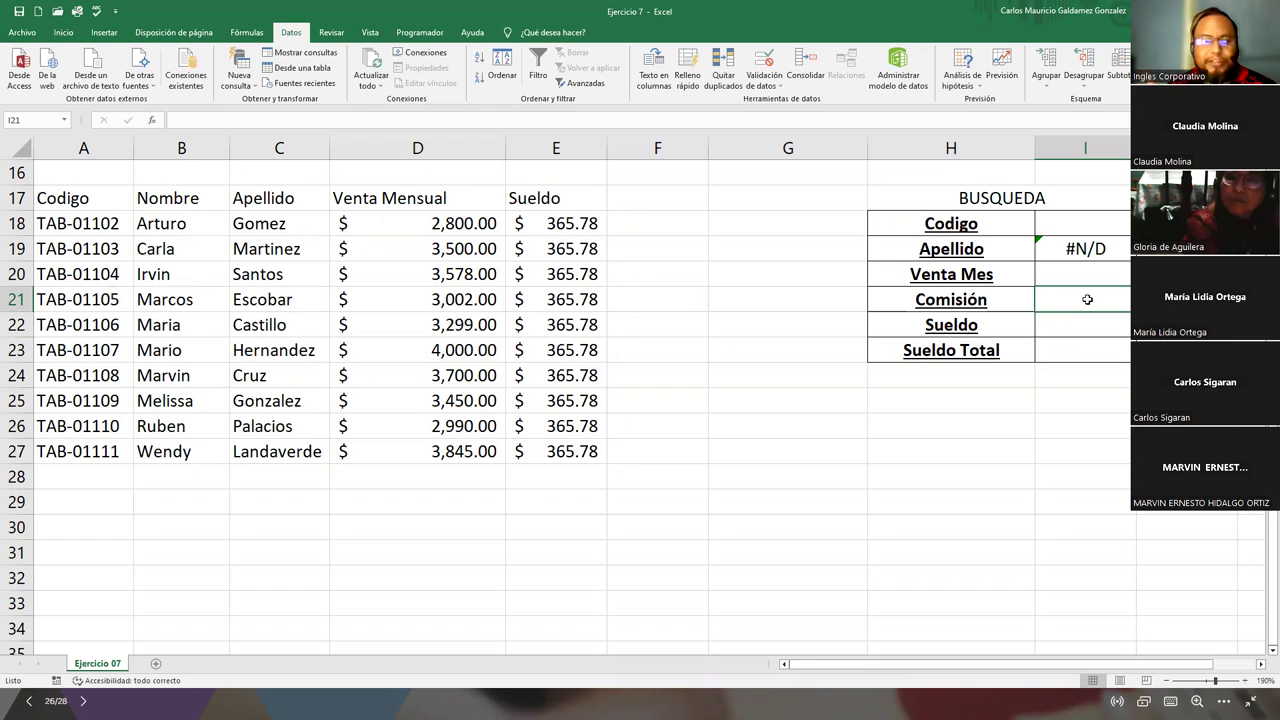
text(=)
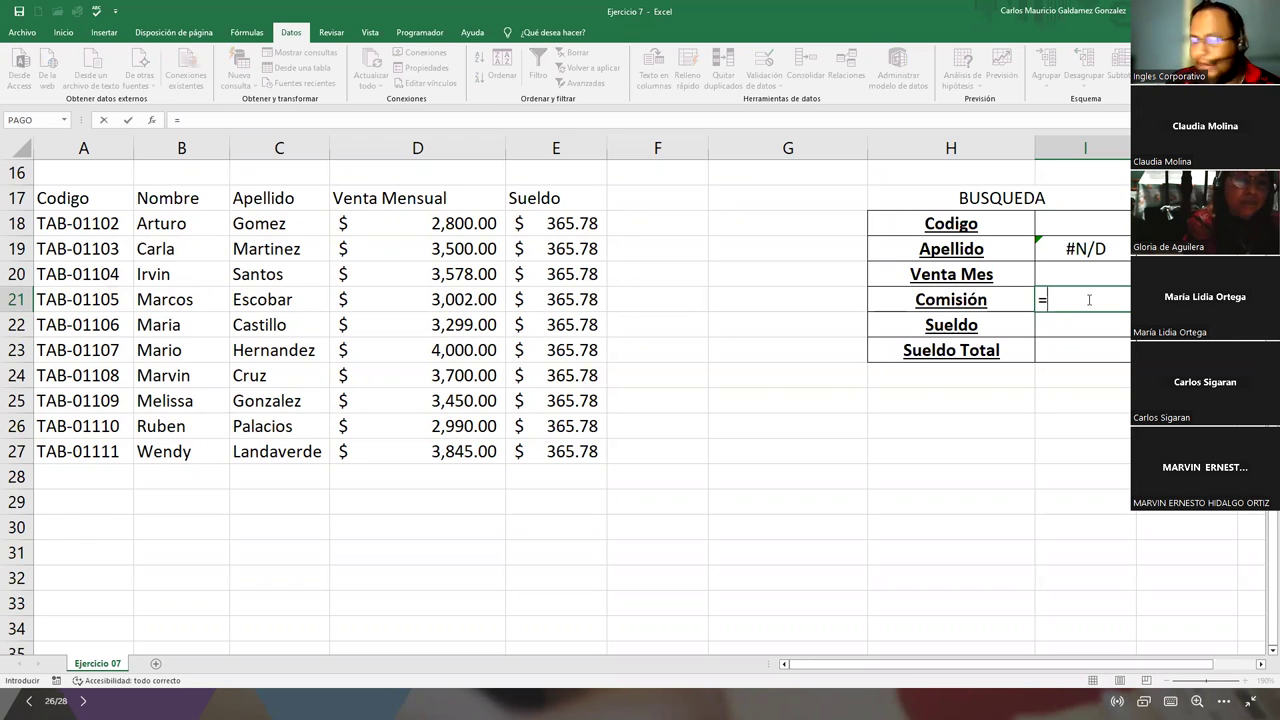
text(si)
key(Tab)
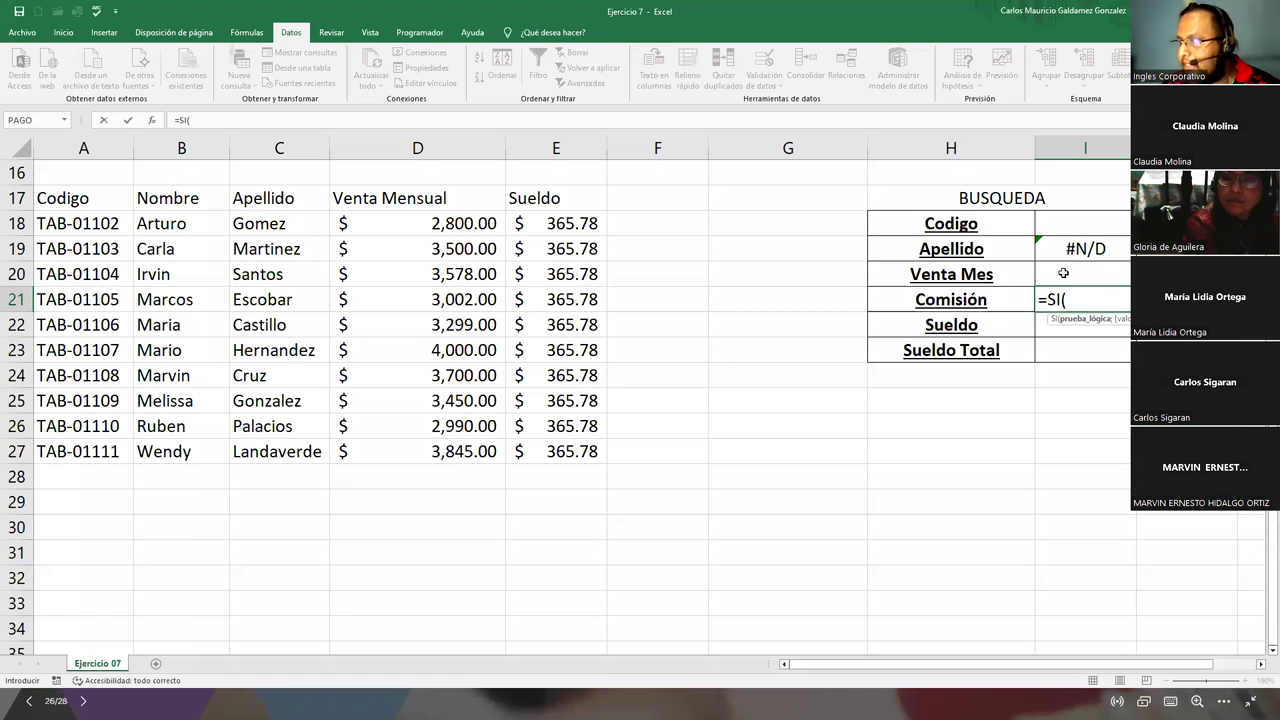
click(1063, 273)
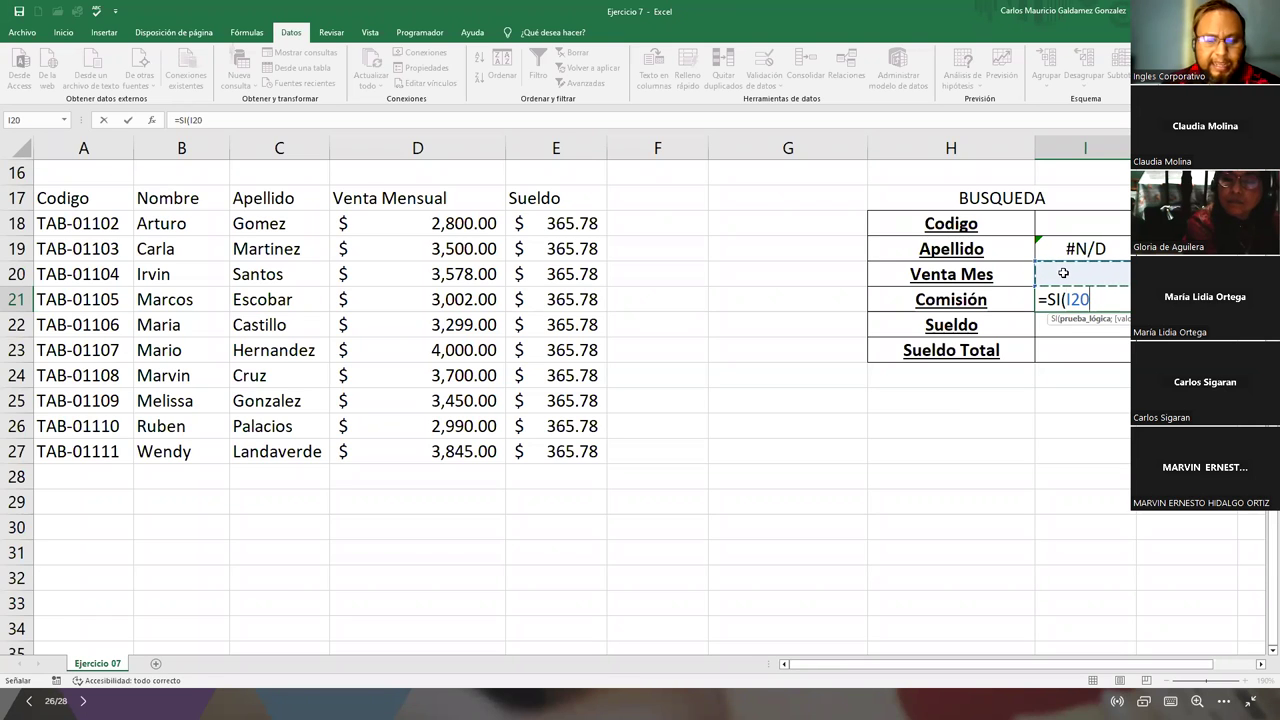
text(>)
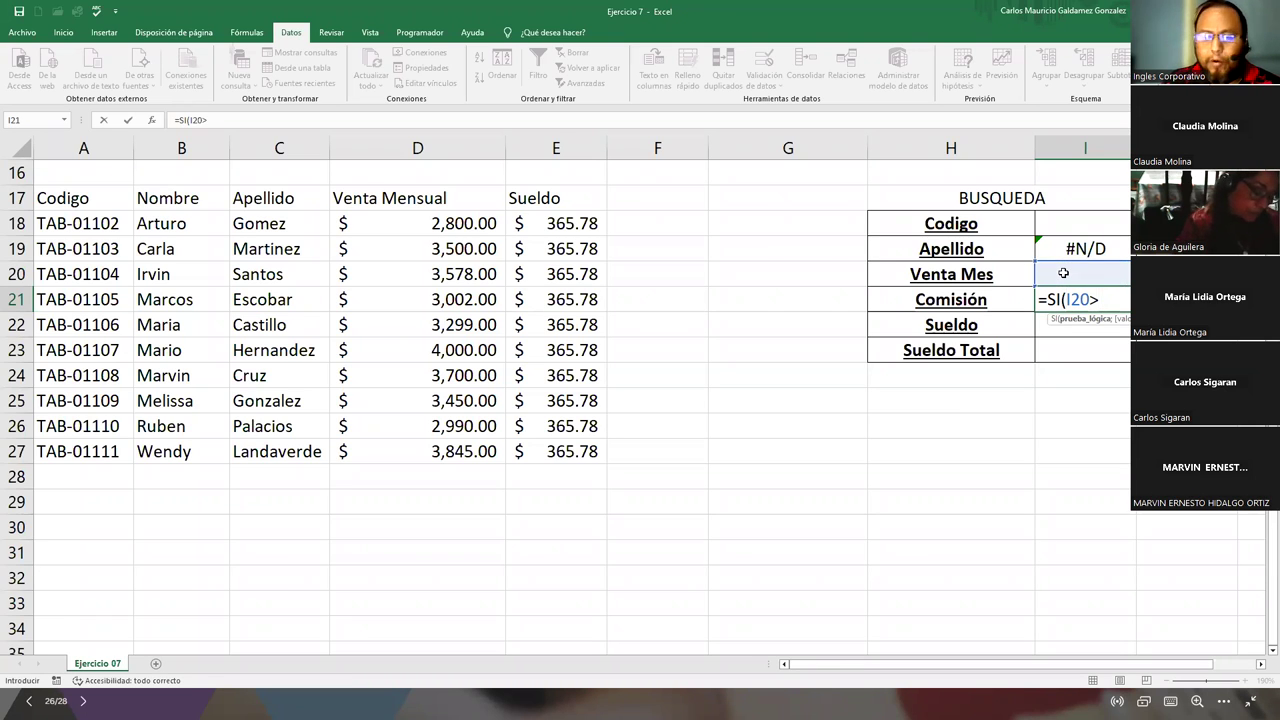
text(=400)
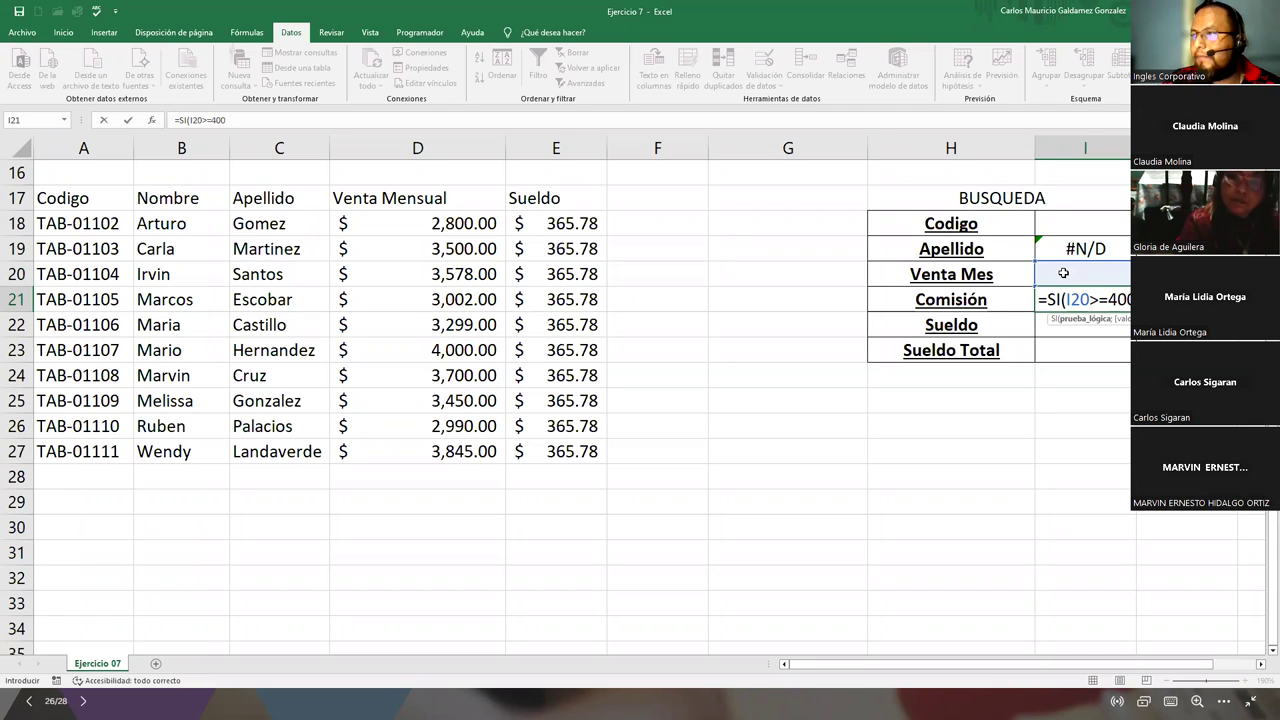
text(0)
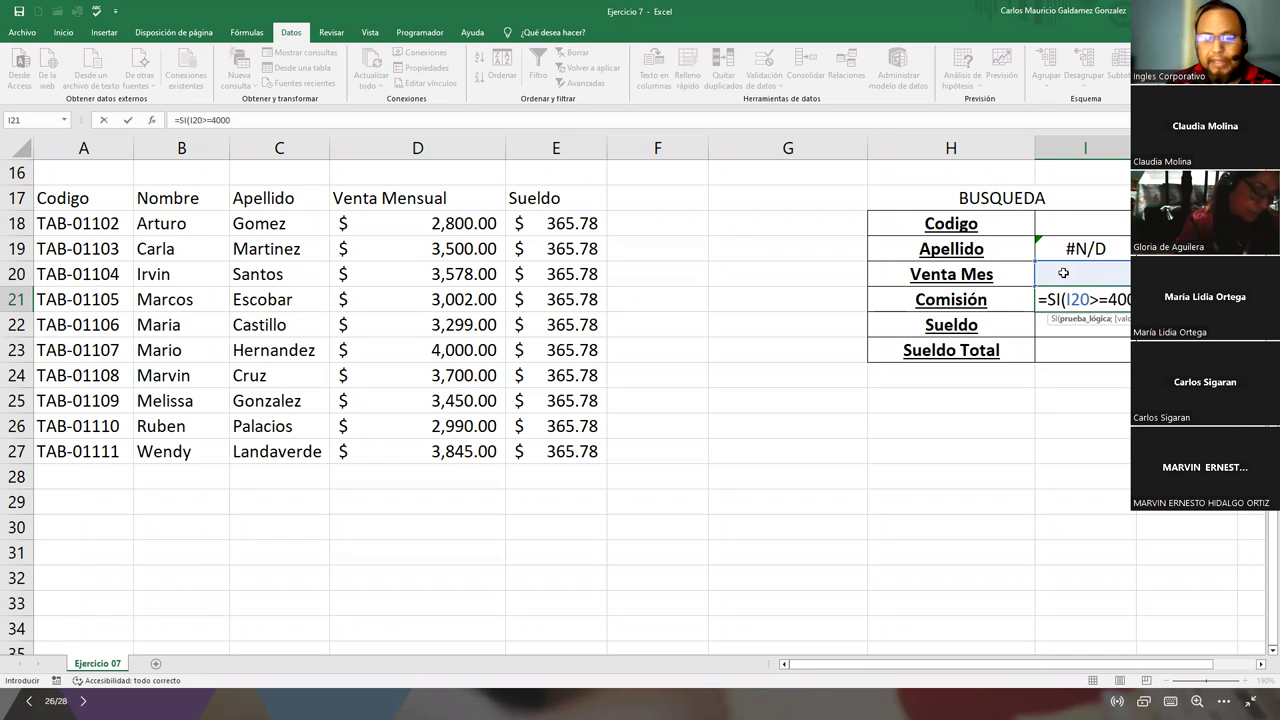
text(;I)
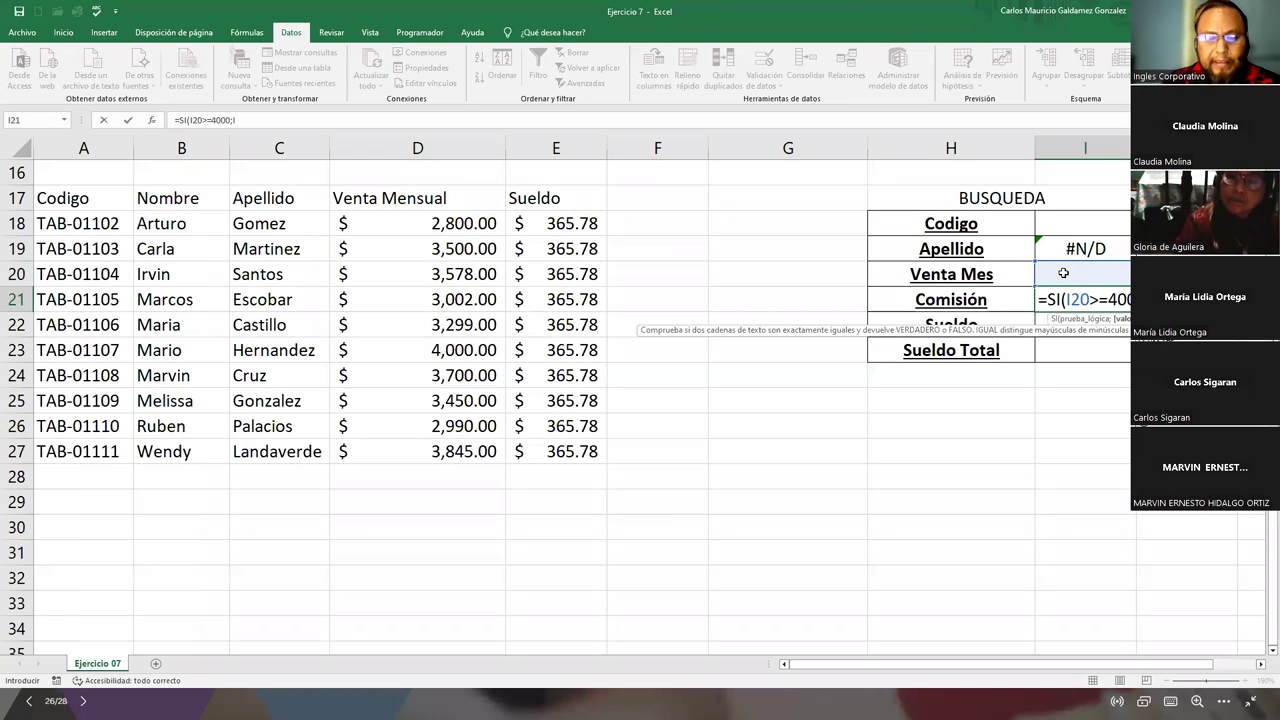
click(1063, 273)
text(*)
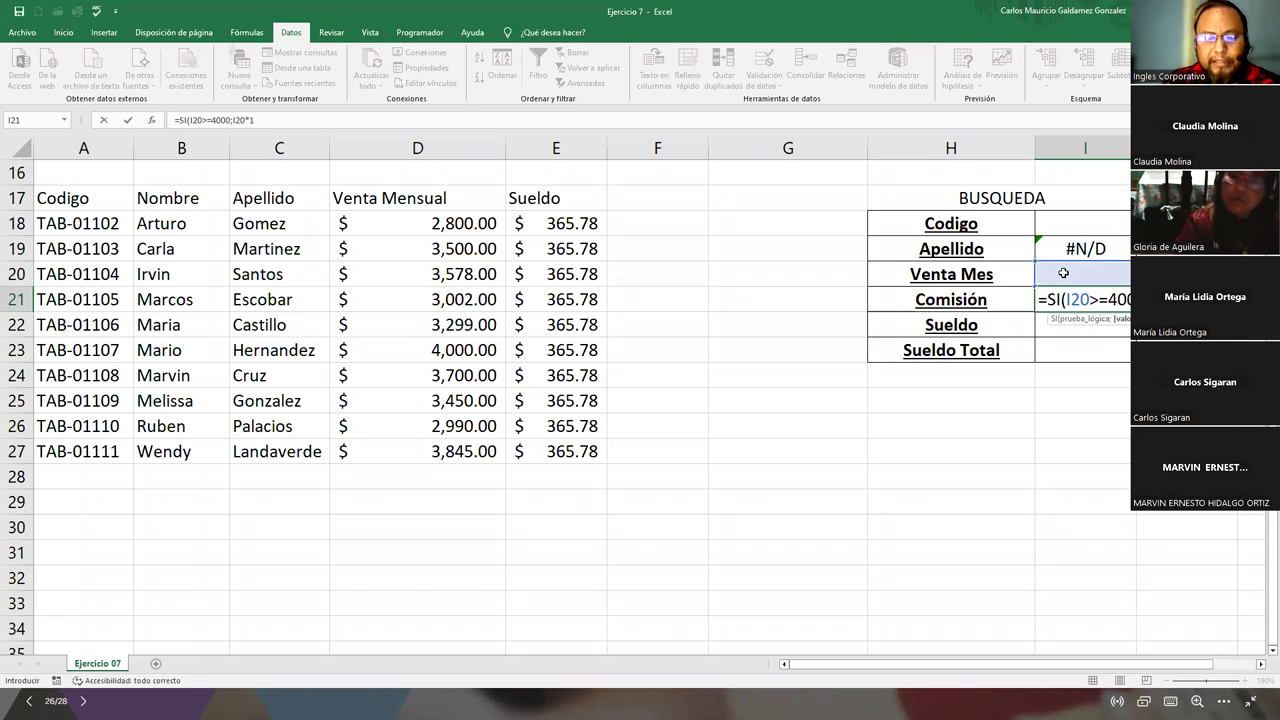
text(10%)
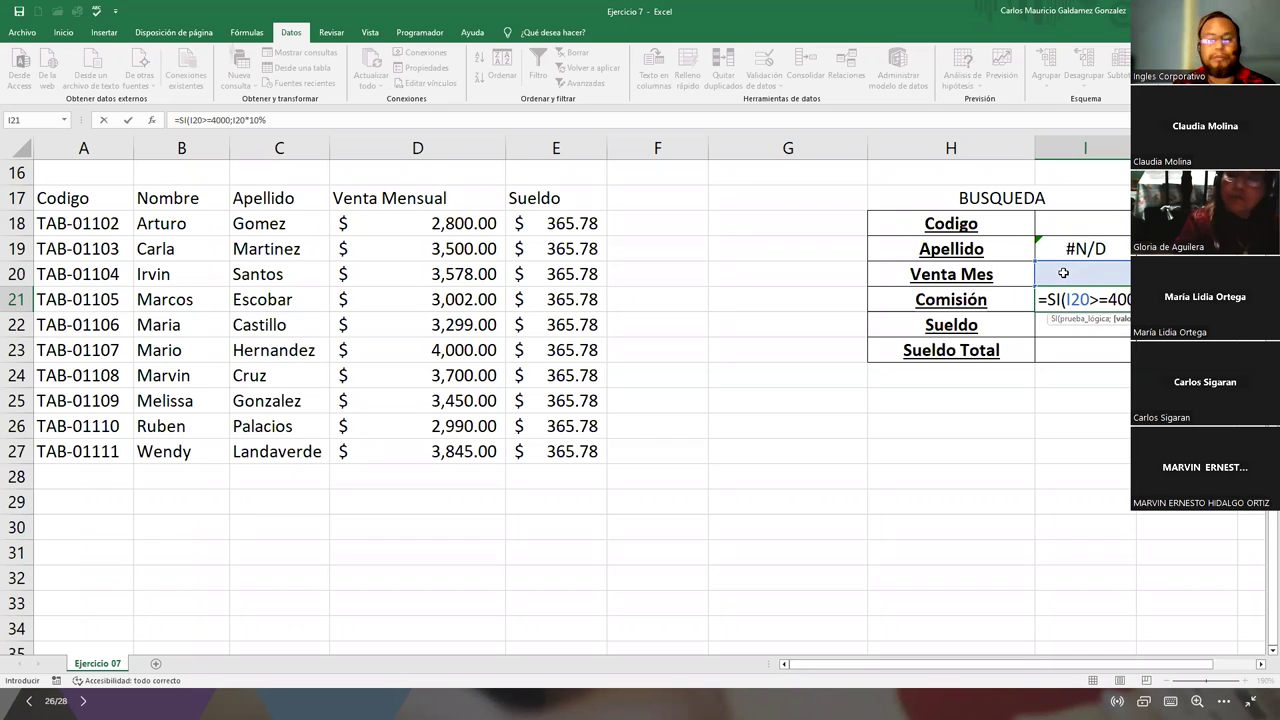
text(;I)
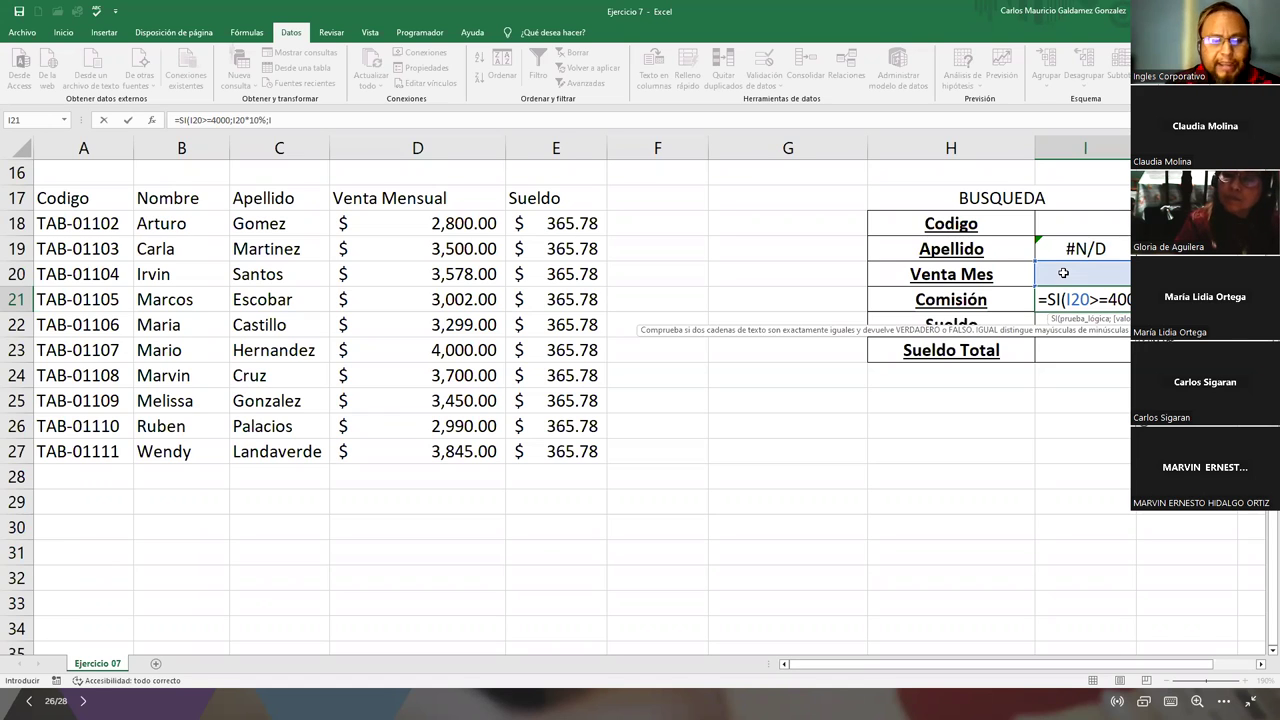
click(1063, 273)
text(*8%)
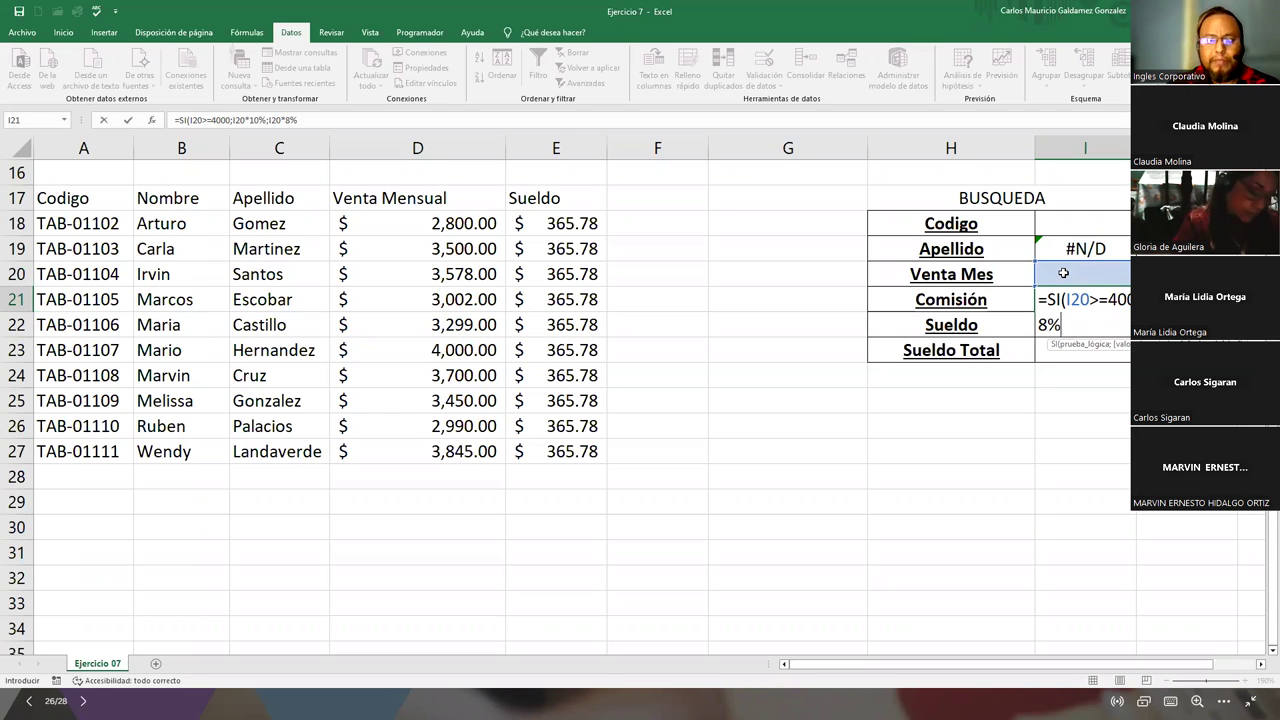
key(ctrl+Return)
key(shift+Left)
key(Right)
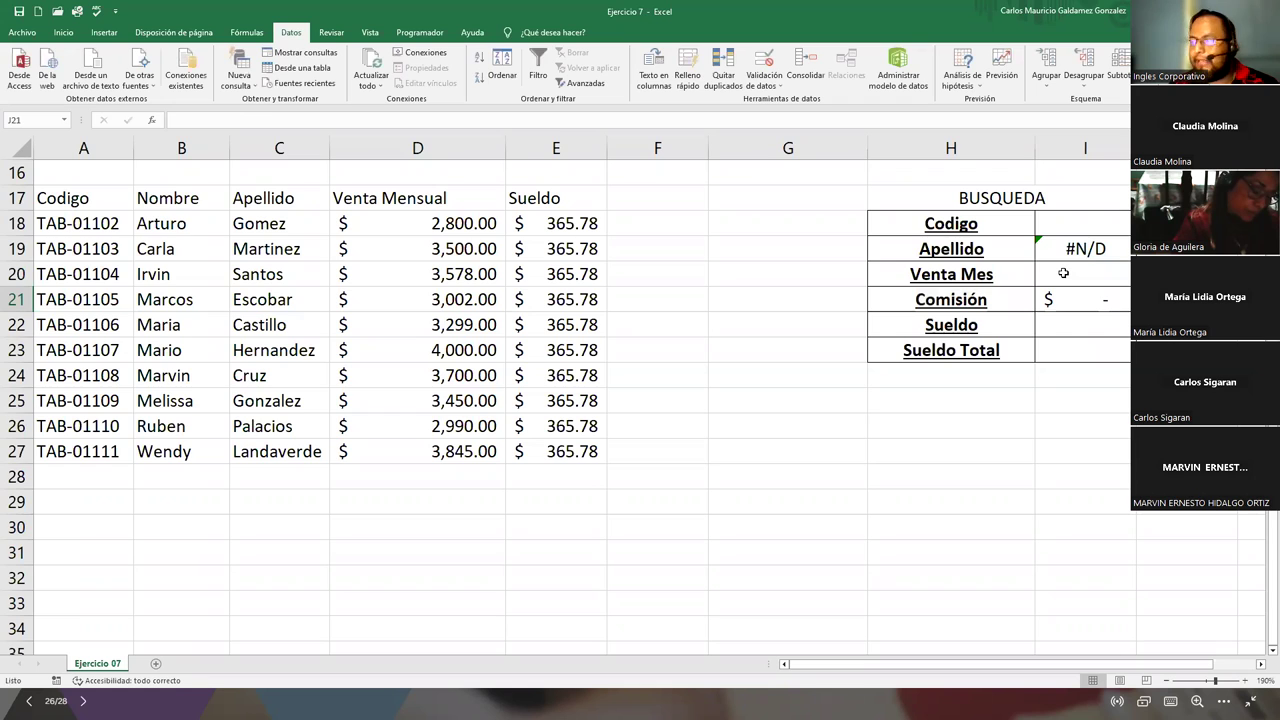
Copy the text of the Comisión formula from I21 into the adjacent cell J21, keeping its I20 references
key(Left)
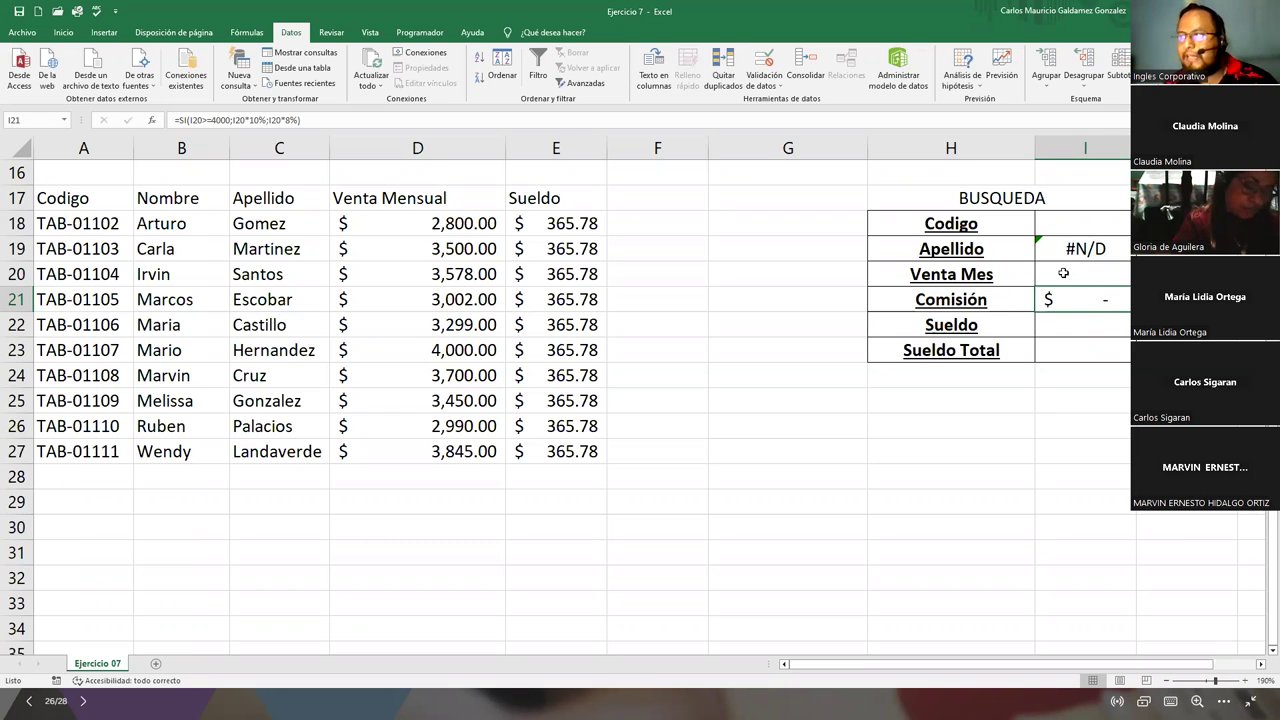
key(Right)
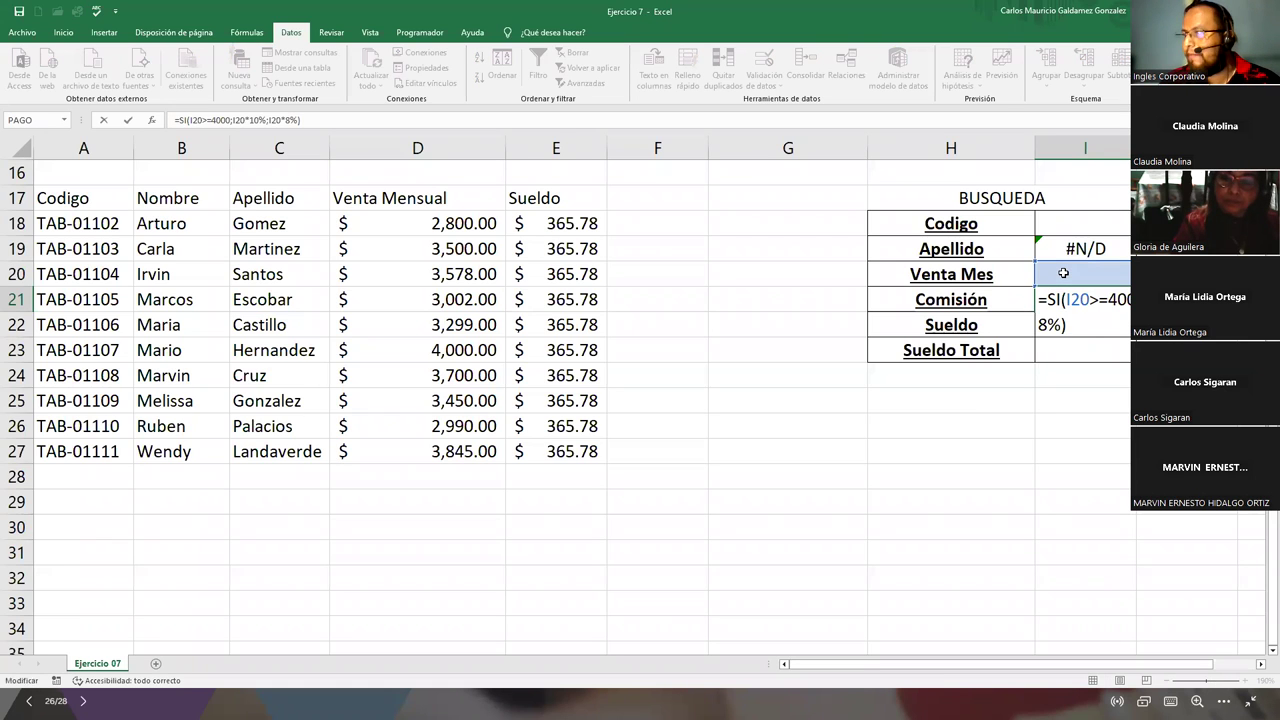
key(ctrl+shift+Home)
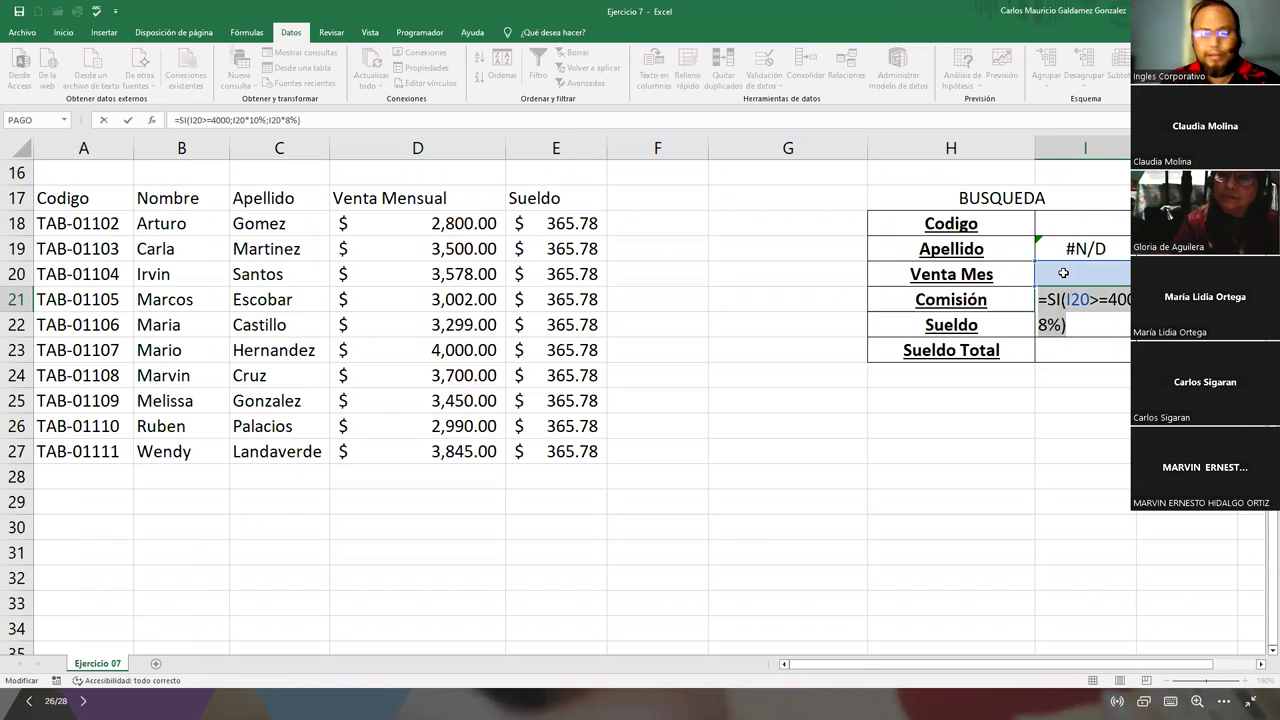
key(Tab)
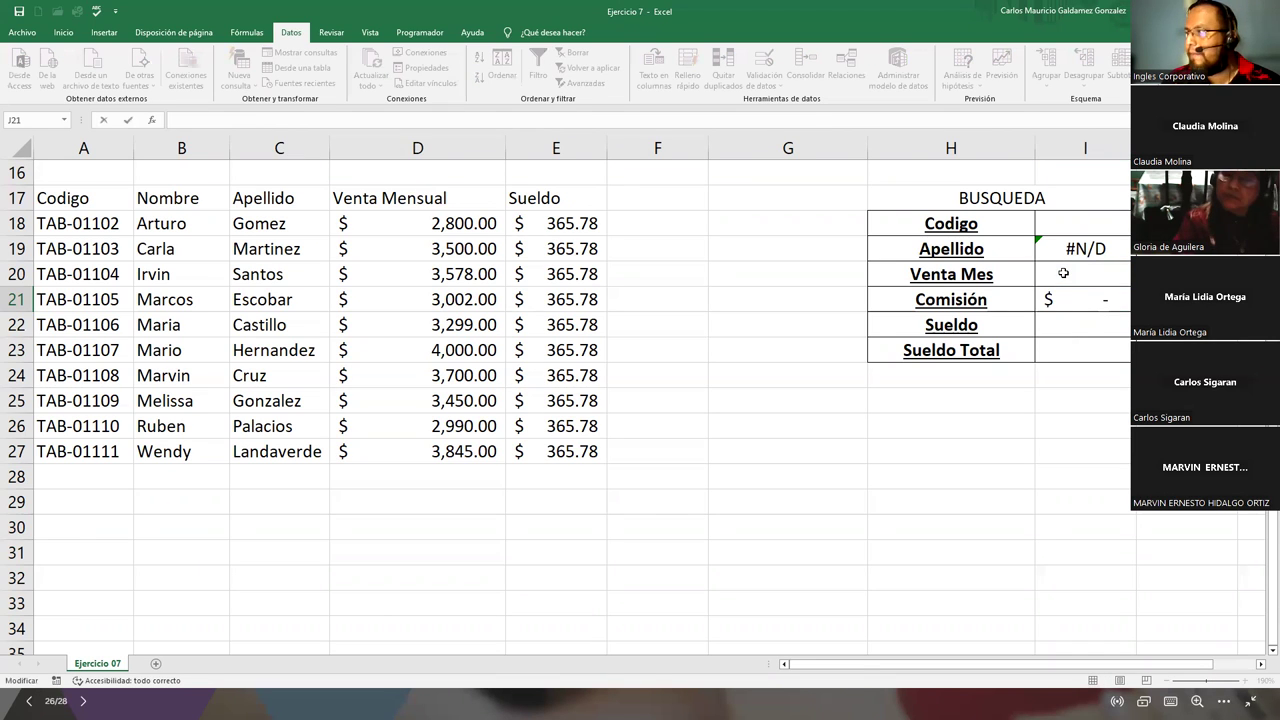
click(1063, 273)
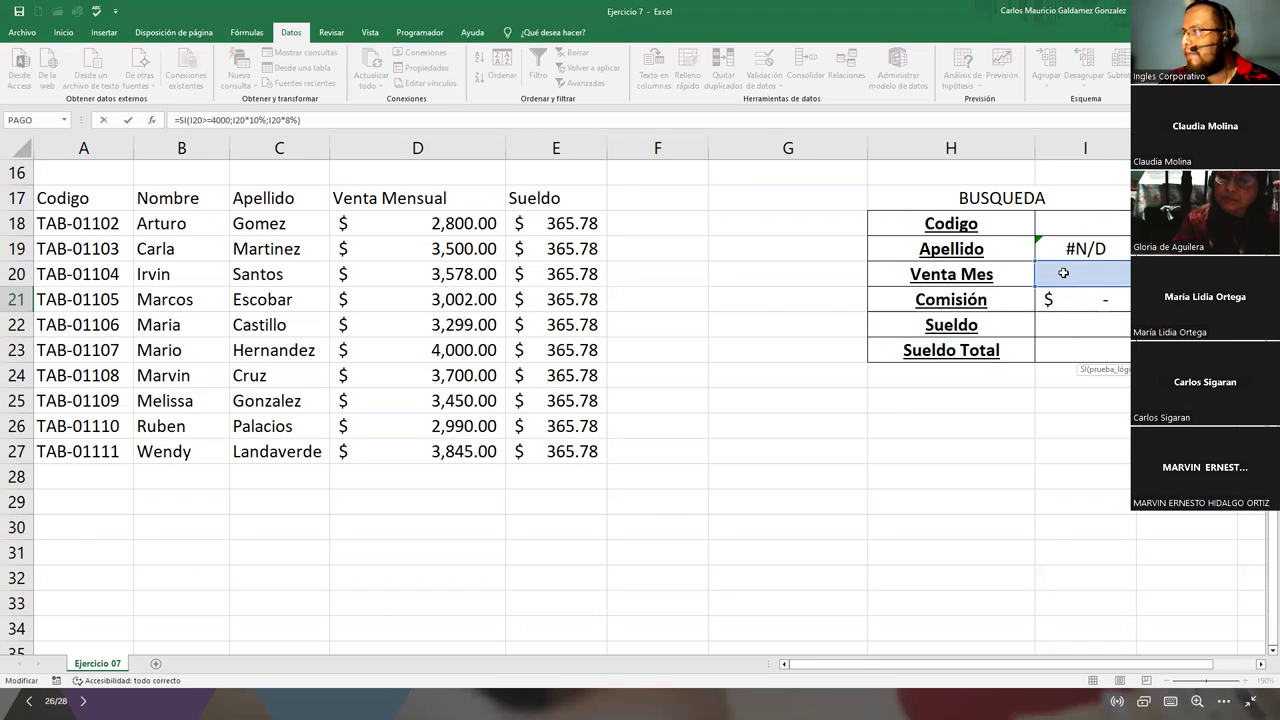
Change the J21 formula to =SI(I20>=4000;10%;8%) and format the cell as a percentage
key(BackSpace)
key(BackSpace)
key(BackSpace)
key(BackSpace)
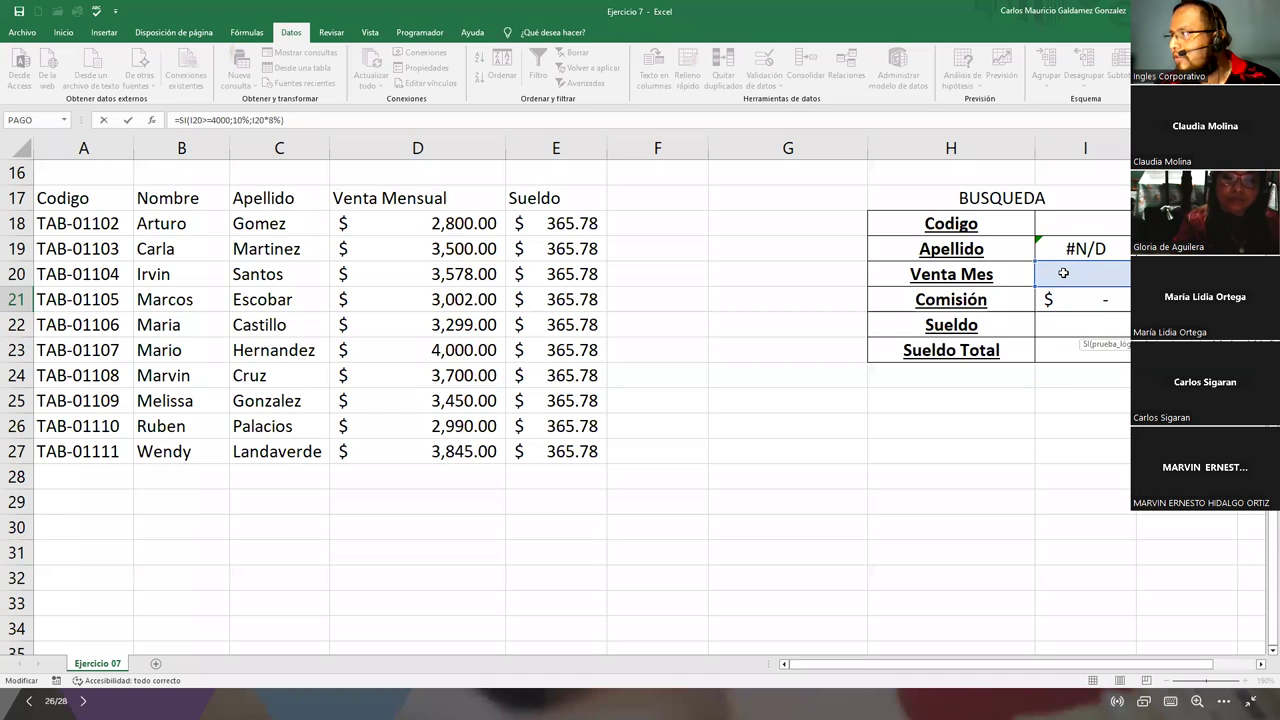
key(BackSpace)
key(BackSpace)
key(BackSpace)
key(BackSpace)
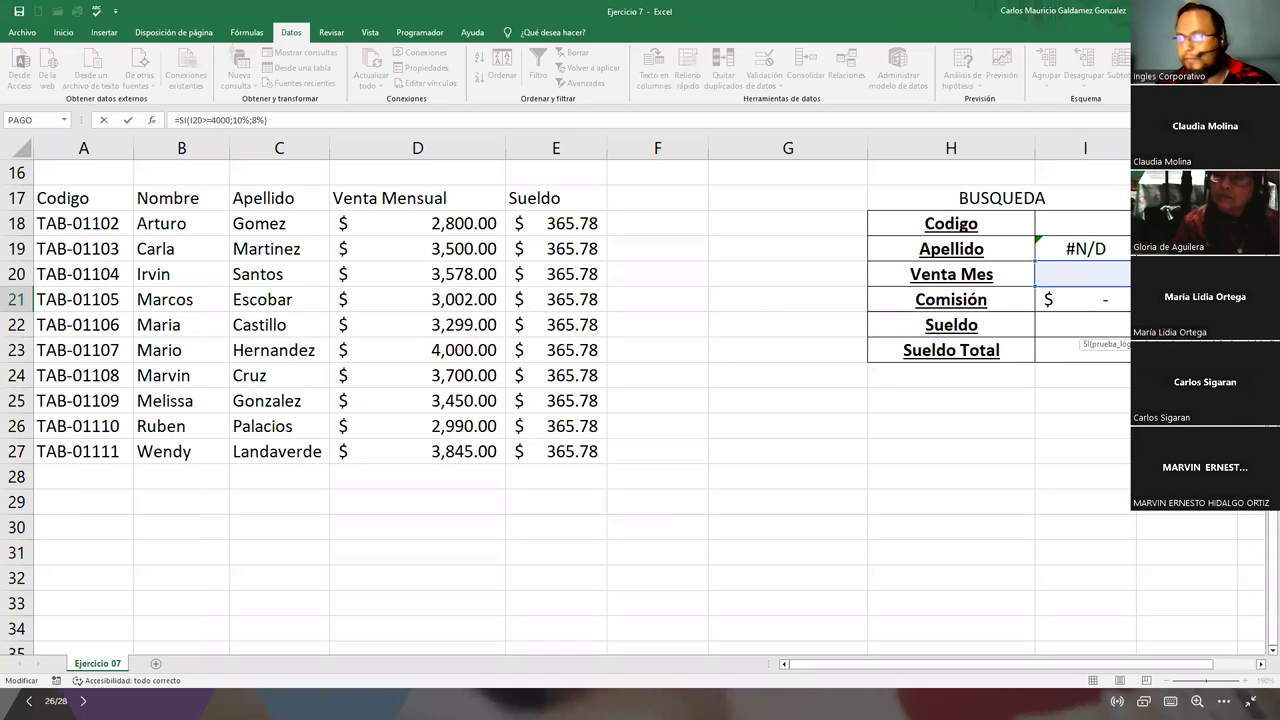
key(ctrl+Return)
key(Right)
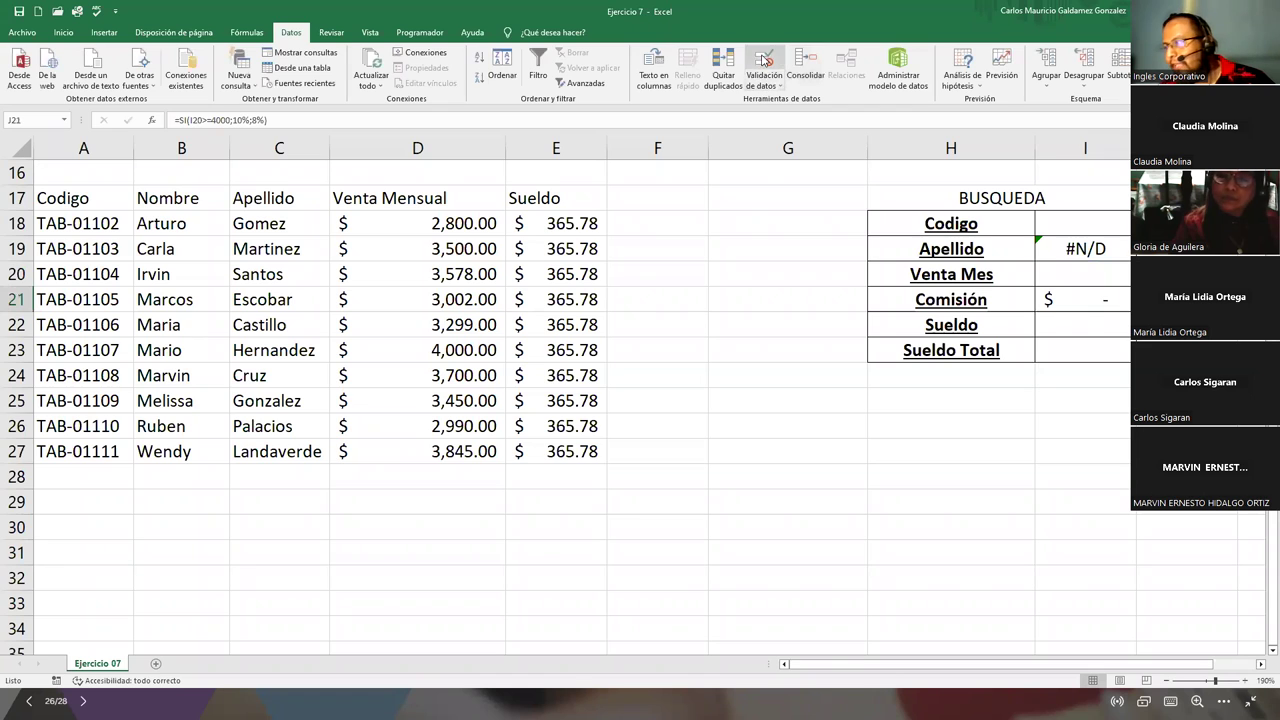
click(63, 32)
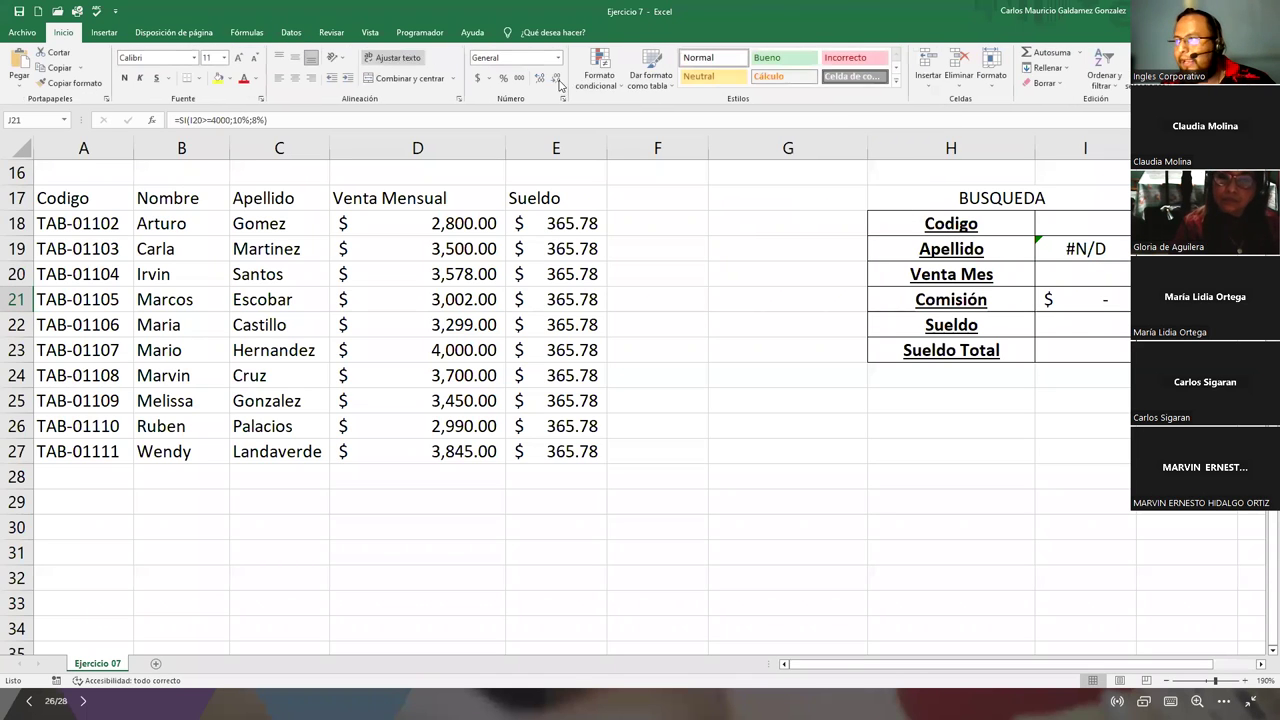
click(503, 78)
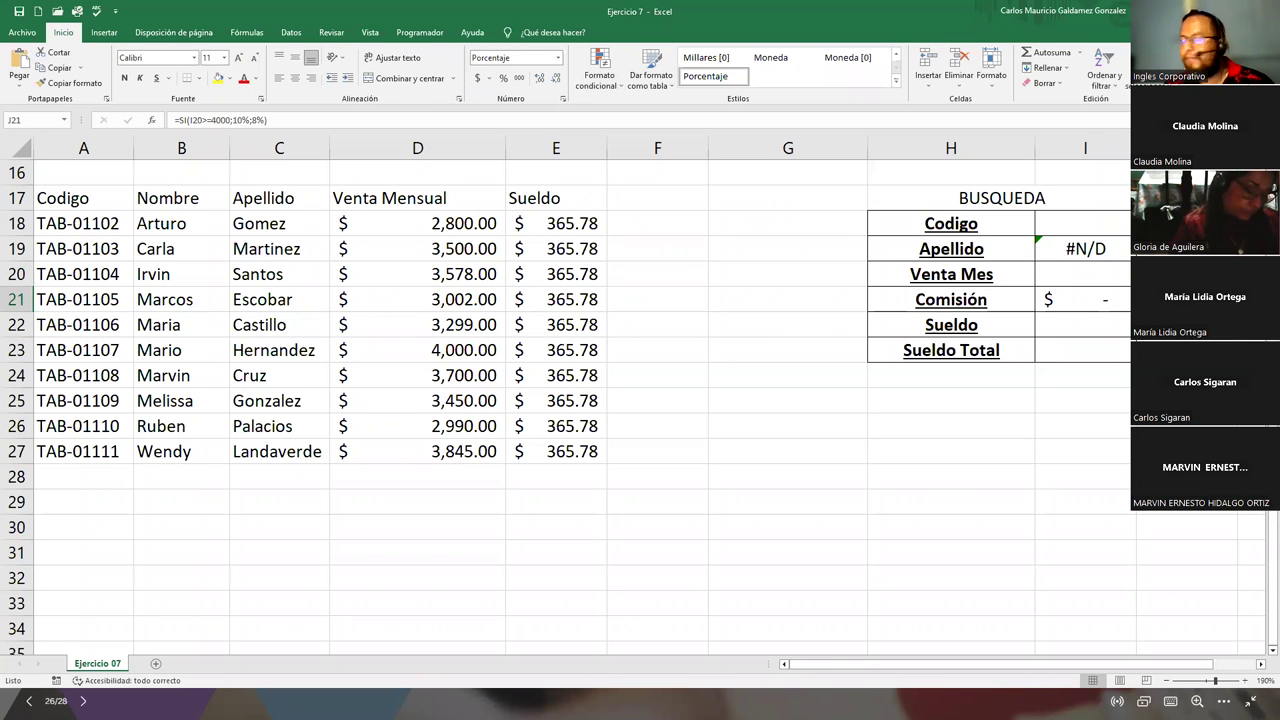
Enter the Sueldo Total formula =I21+I22 in cell I23 of the second BUSQUEDA block
click(1097, 327)
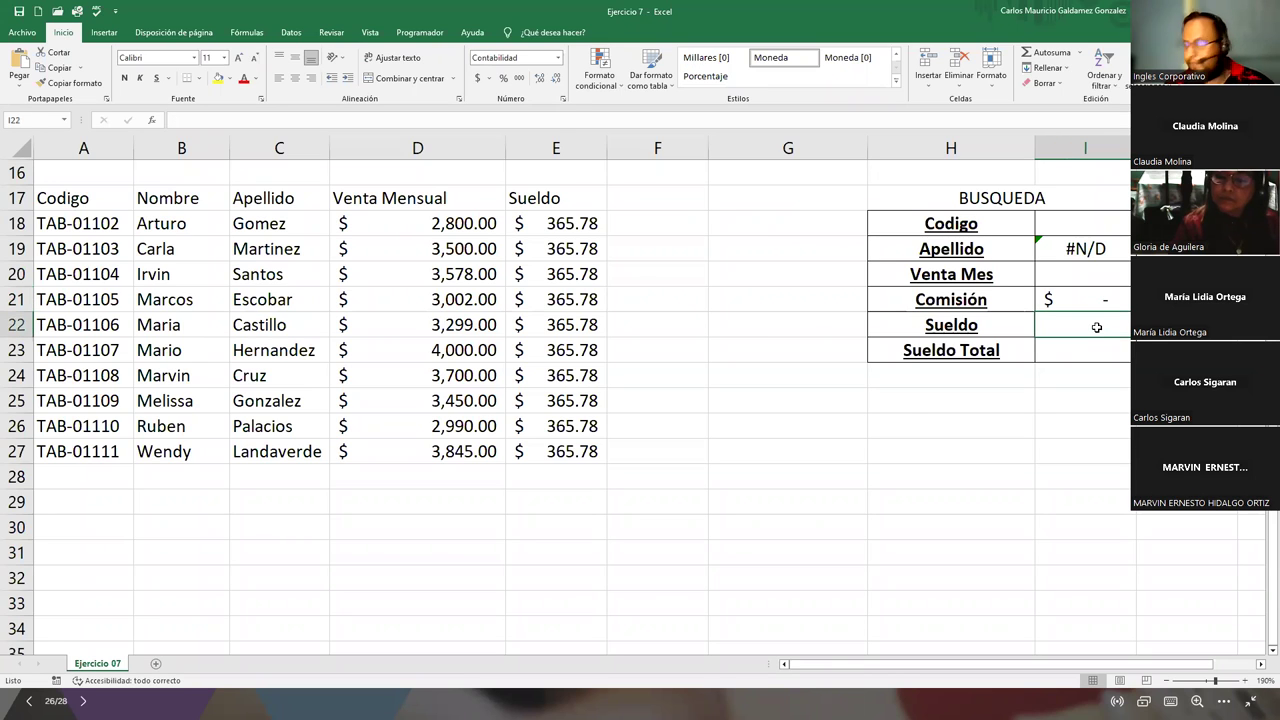
click(1078, 350)
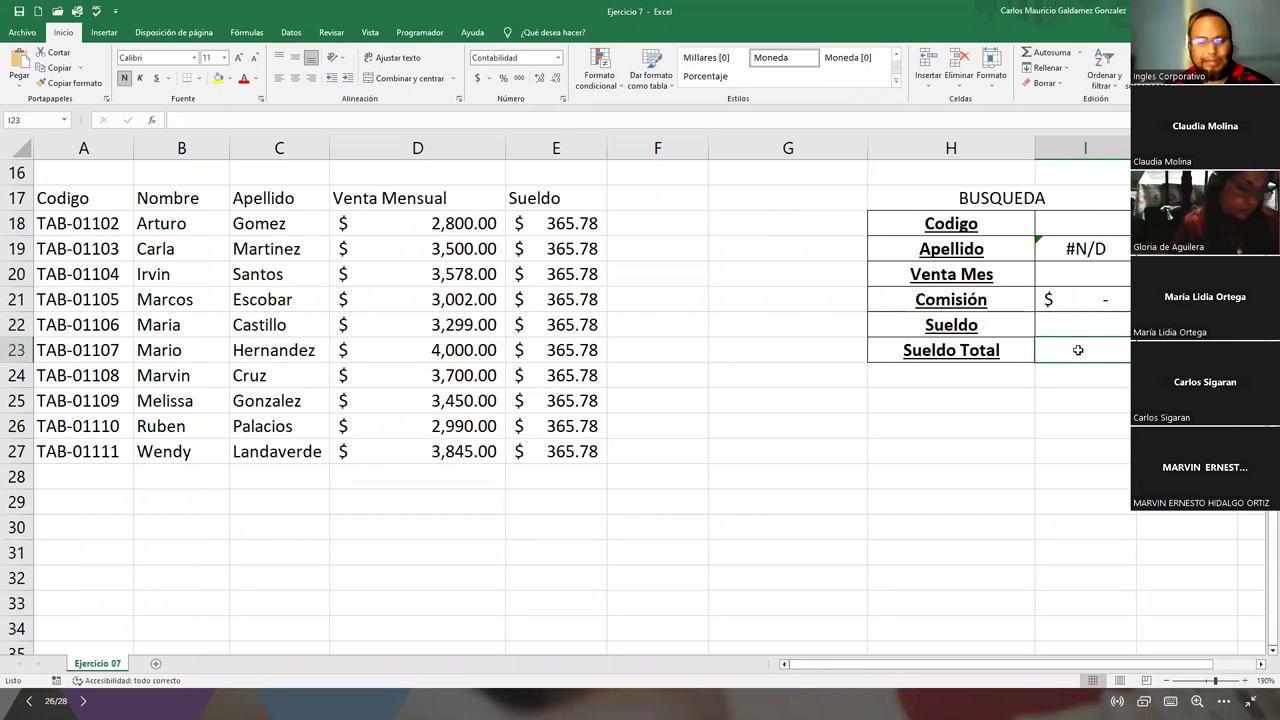
text(=)
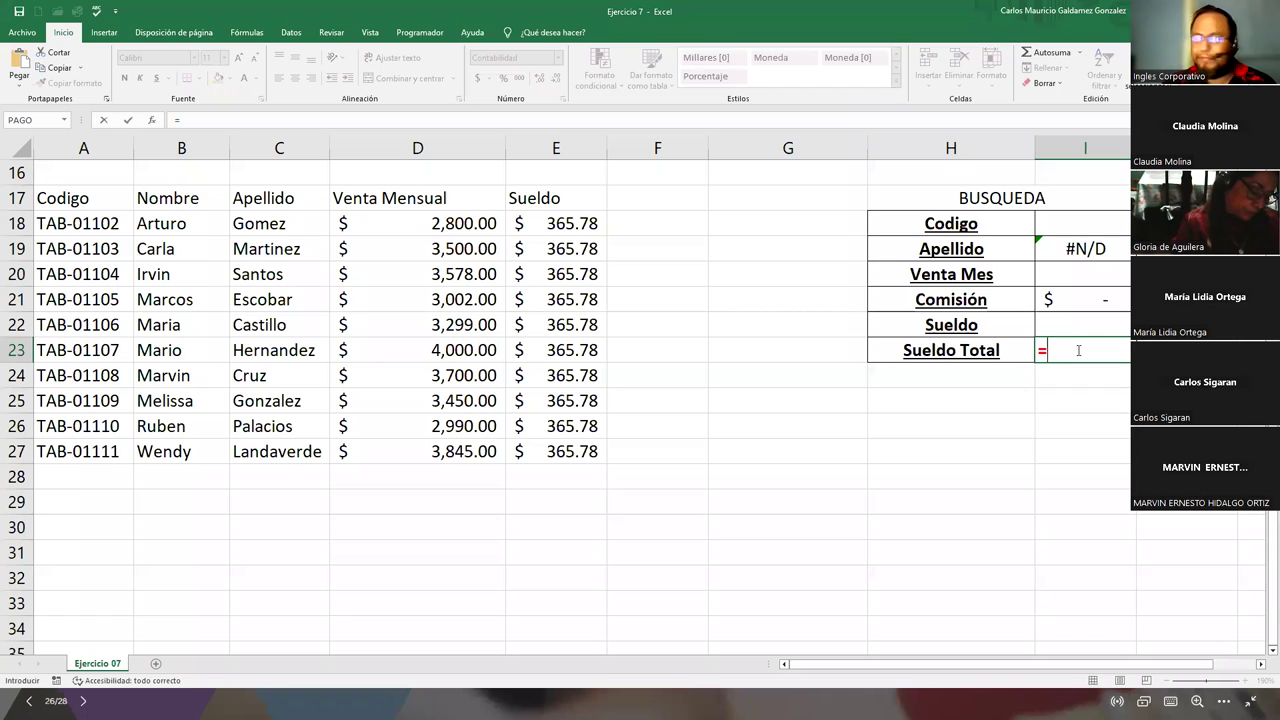
key(Up)
key(Up)
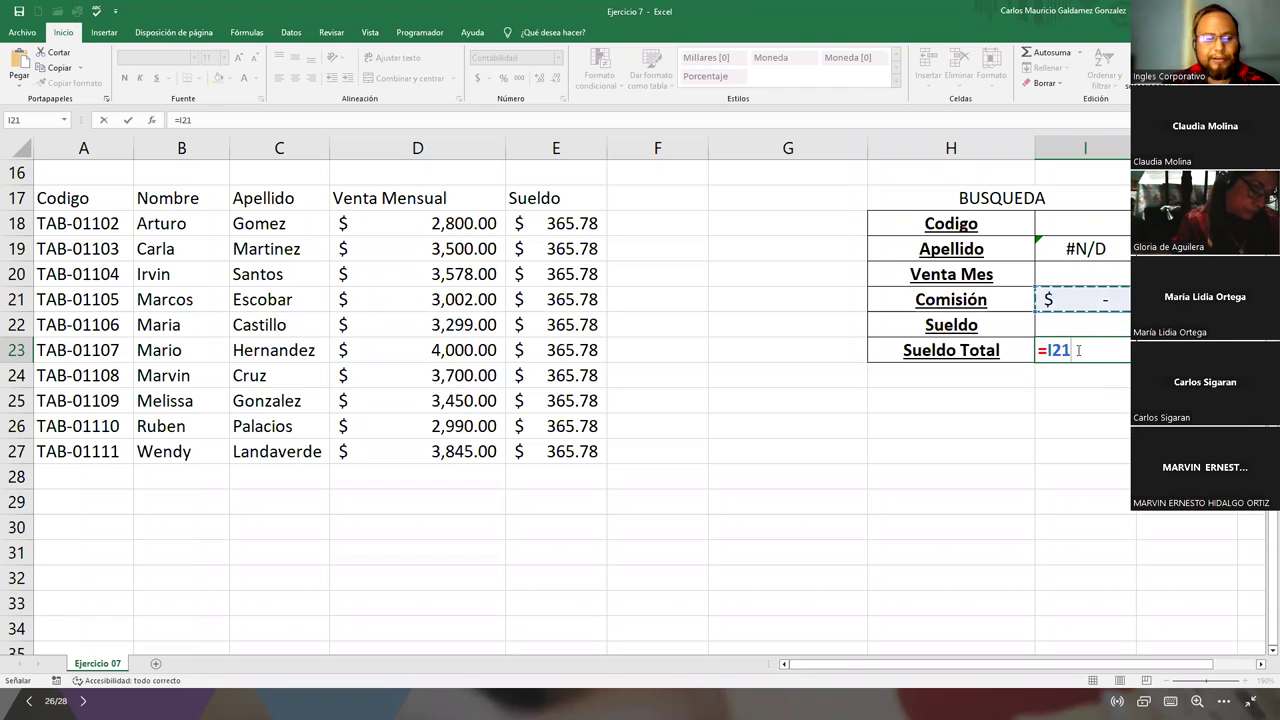
text(+)
key(Up)
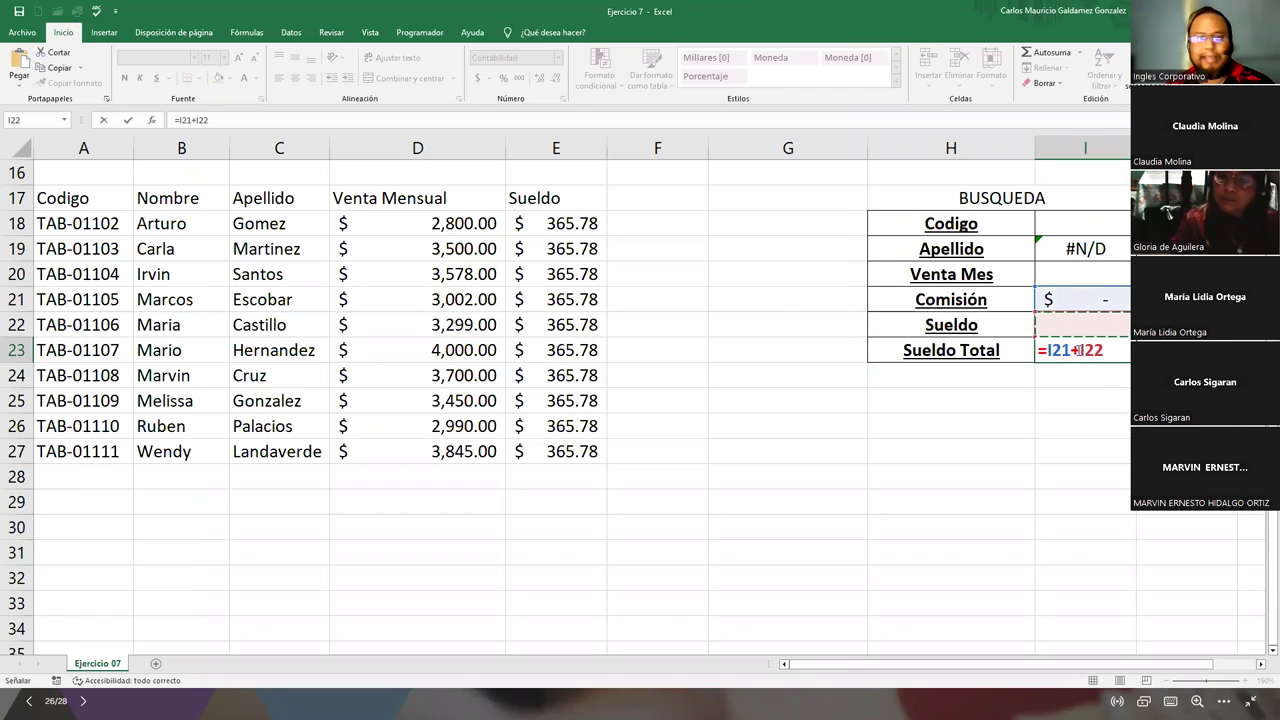
key(Return)
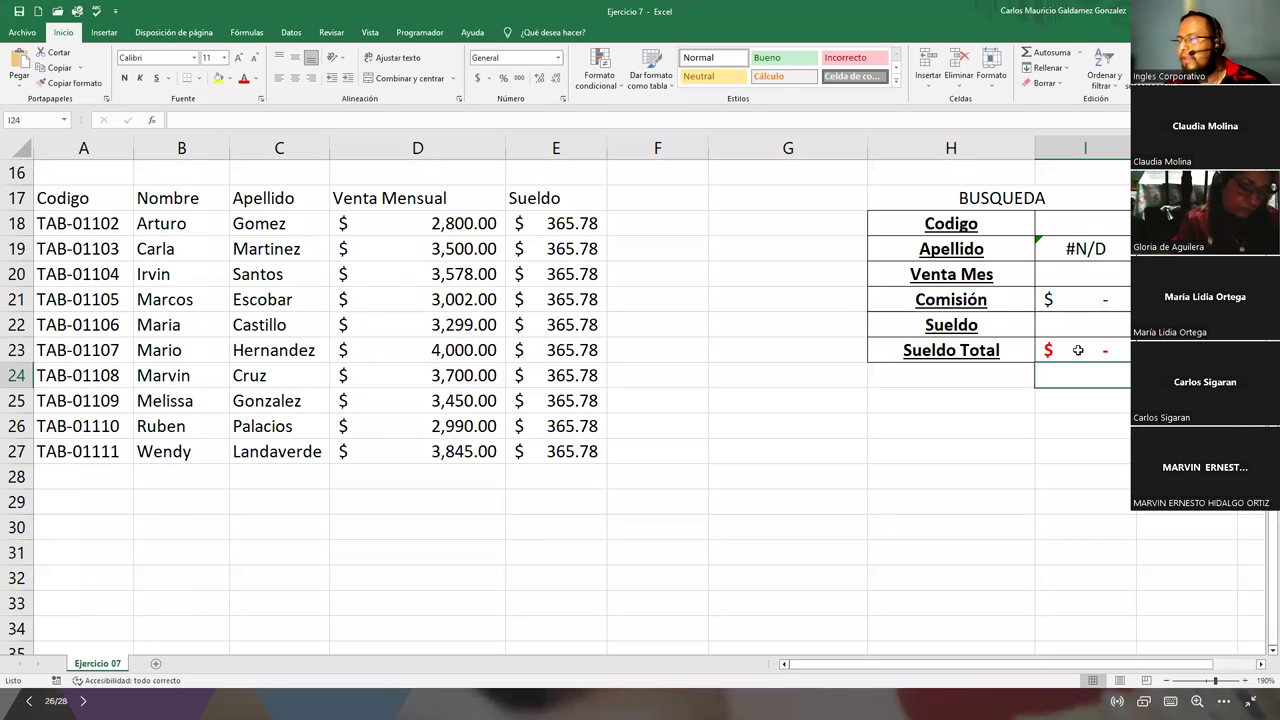
Examine the formulas in the Comisión cell I21, the Sueldo Total cell I23 and the percentage cell J21 without changing them
click(1079, 300)
double_click(1078, 302)
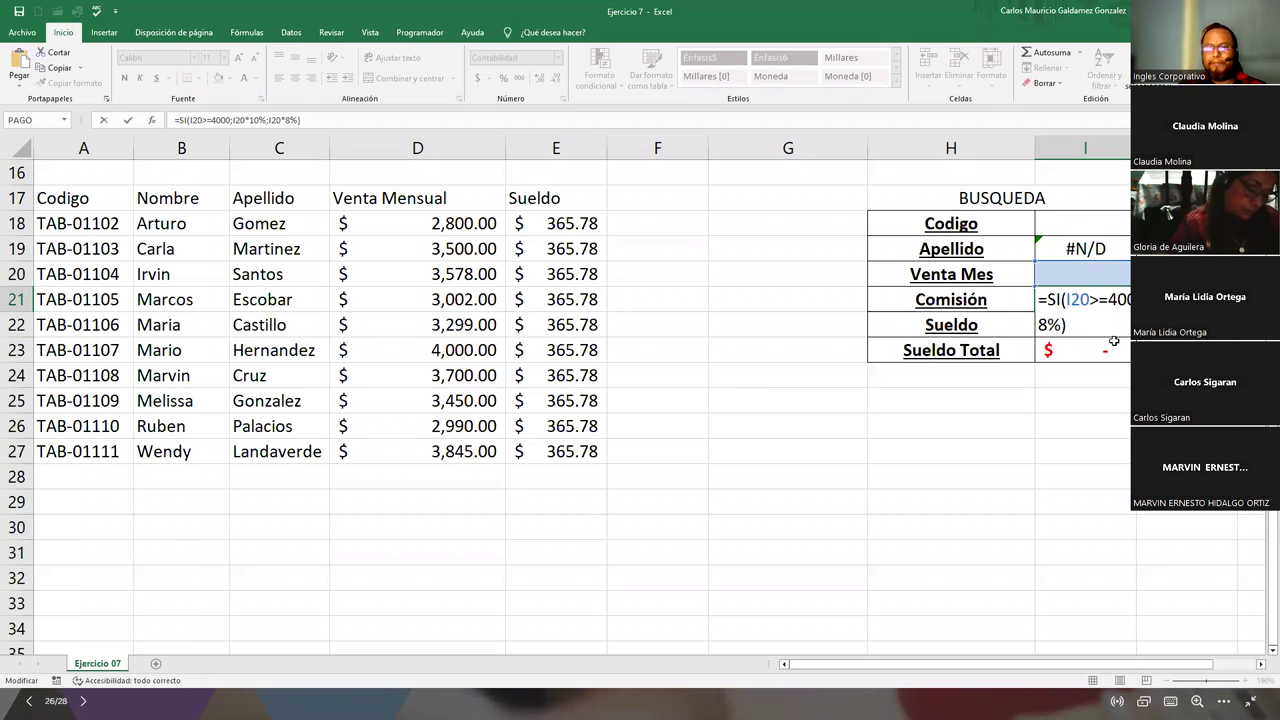
drag(1085, 329, 1038, 300)
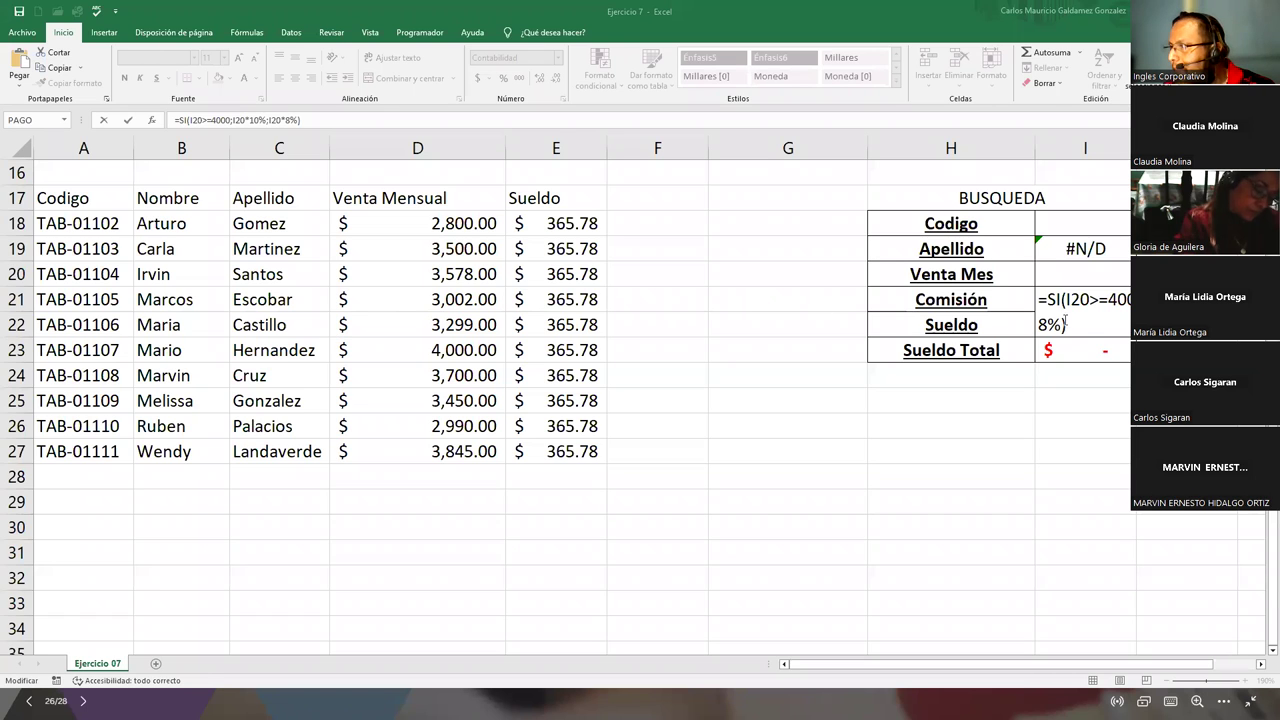
click(1068, 346)
double_click(1071, 347)
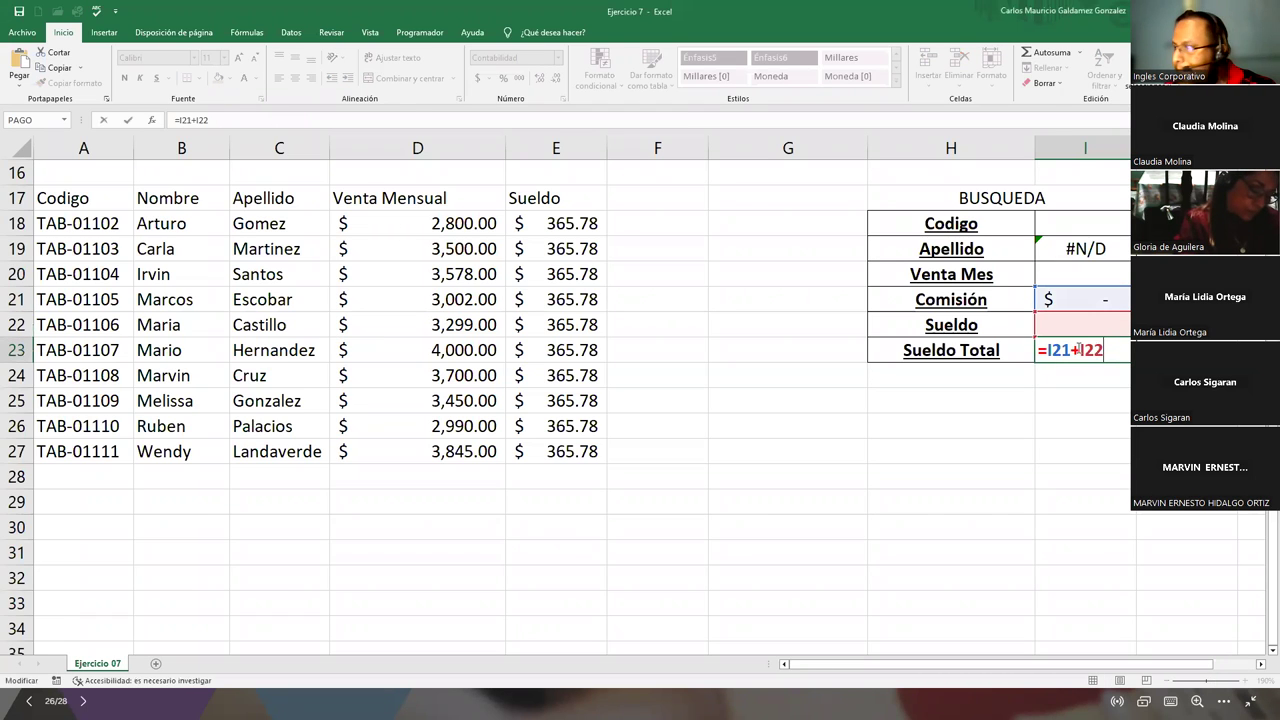
drag(1104, 350, 851, 351)
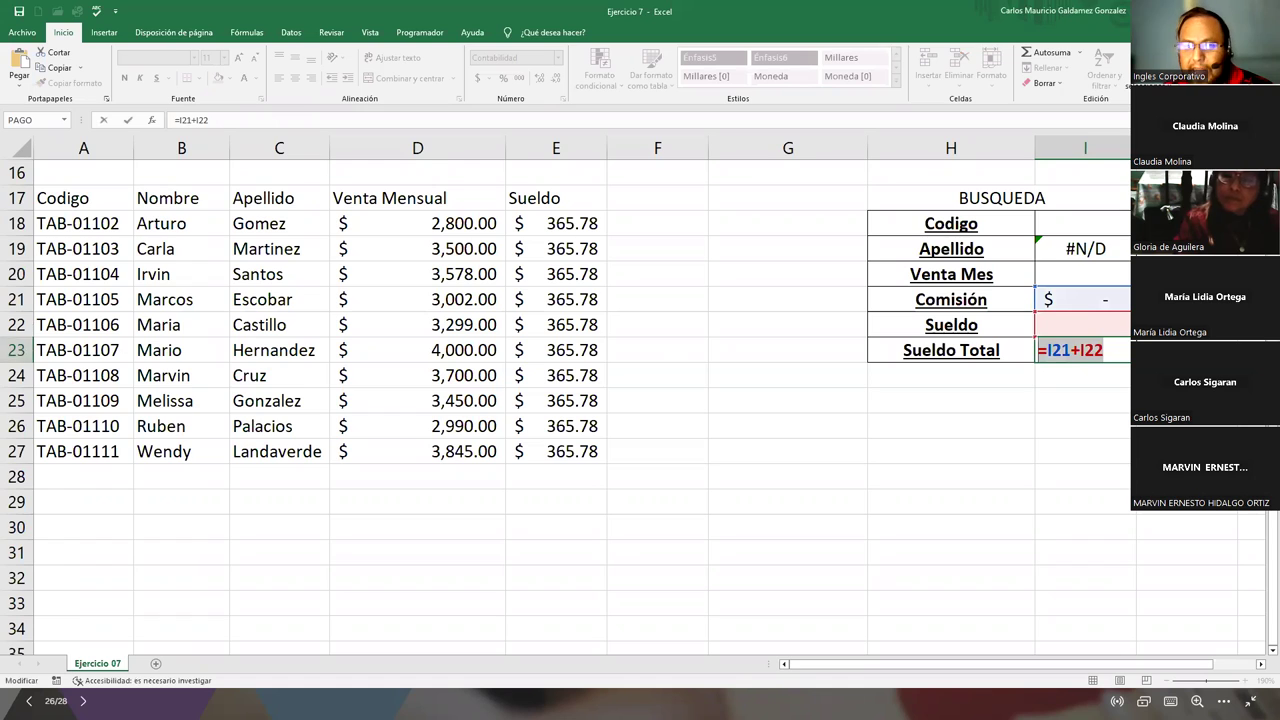
key(alt+Tab)
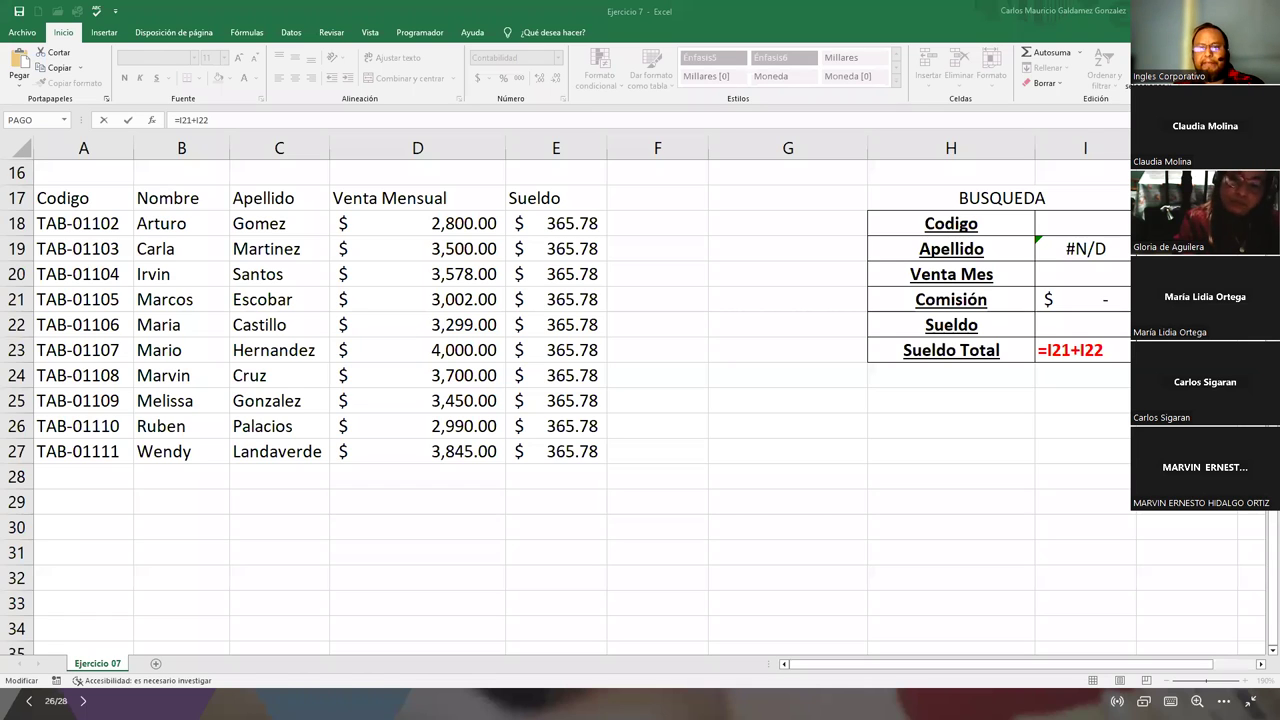
click(1090, 400)
key(Escape)
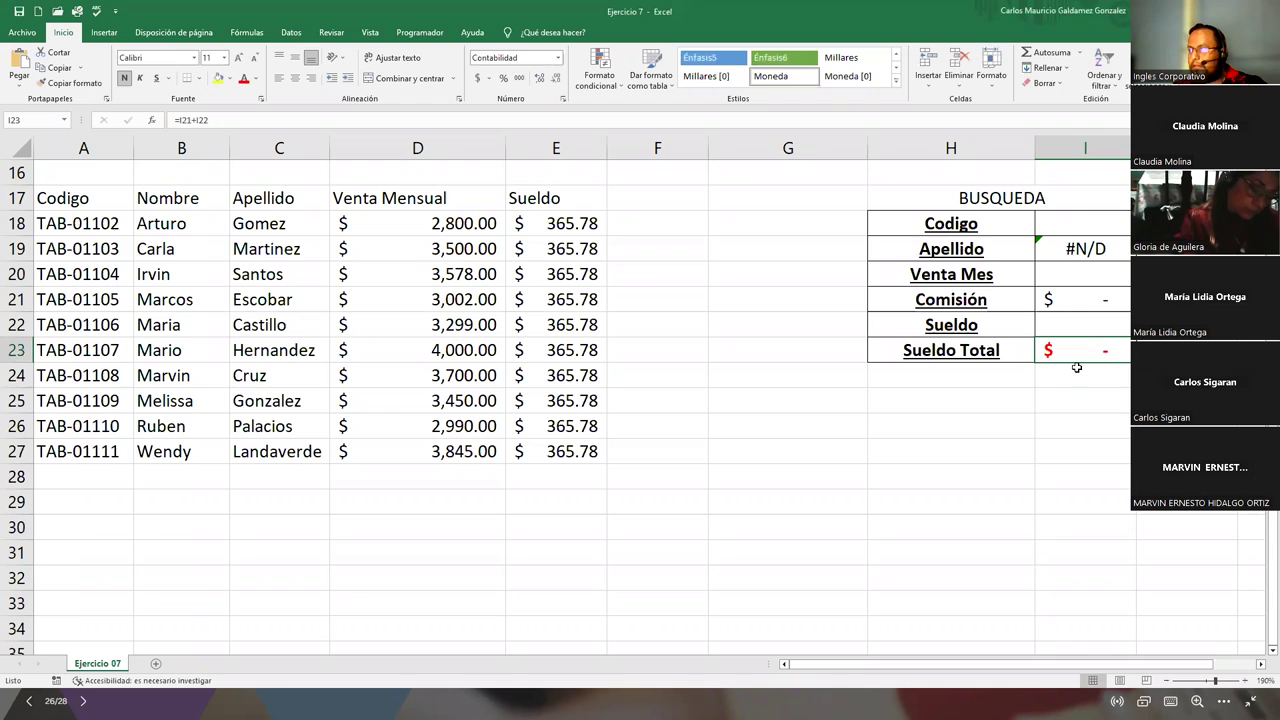
click(1140, 299)
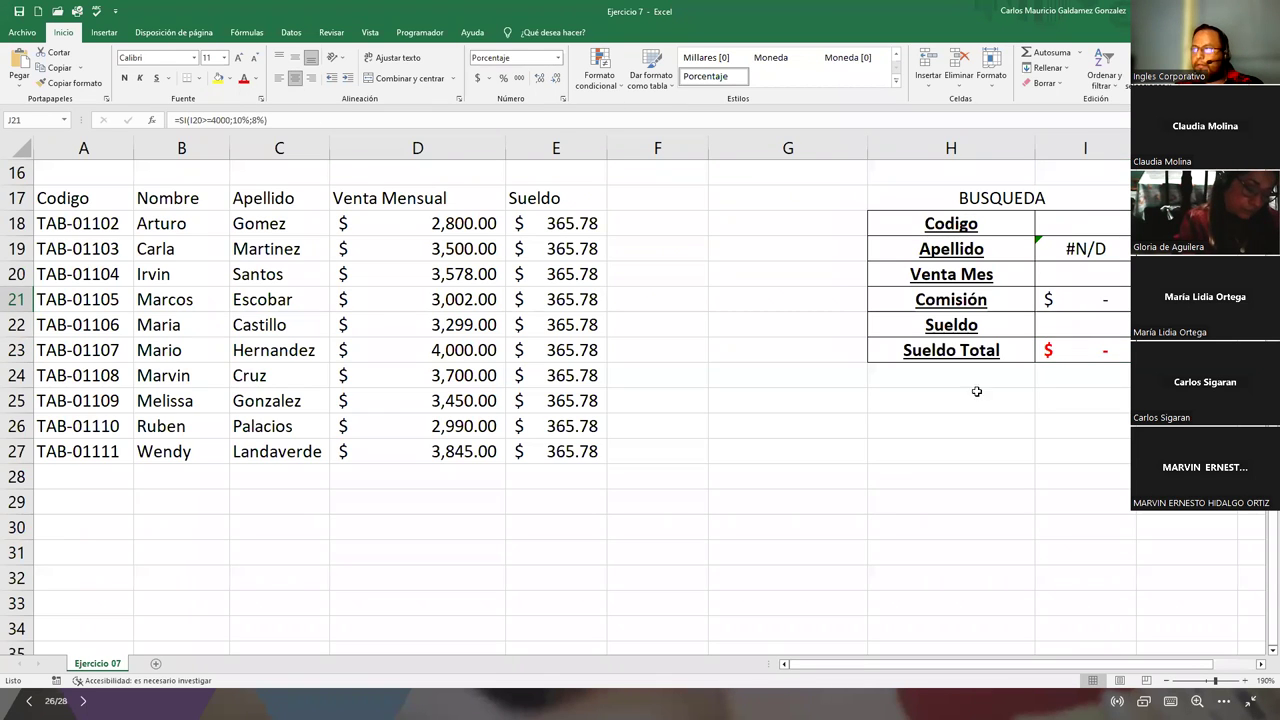
click(1071, 302)
double_click(1071, 302)
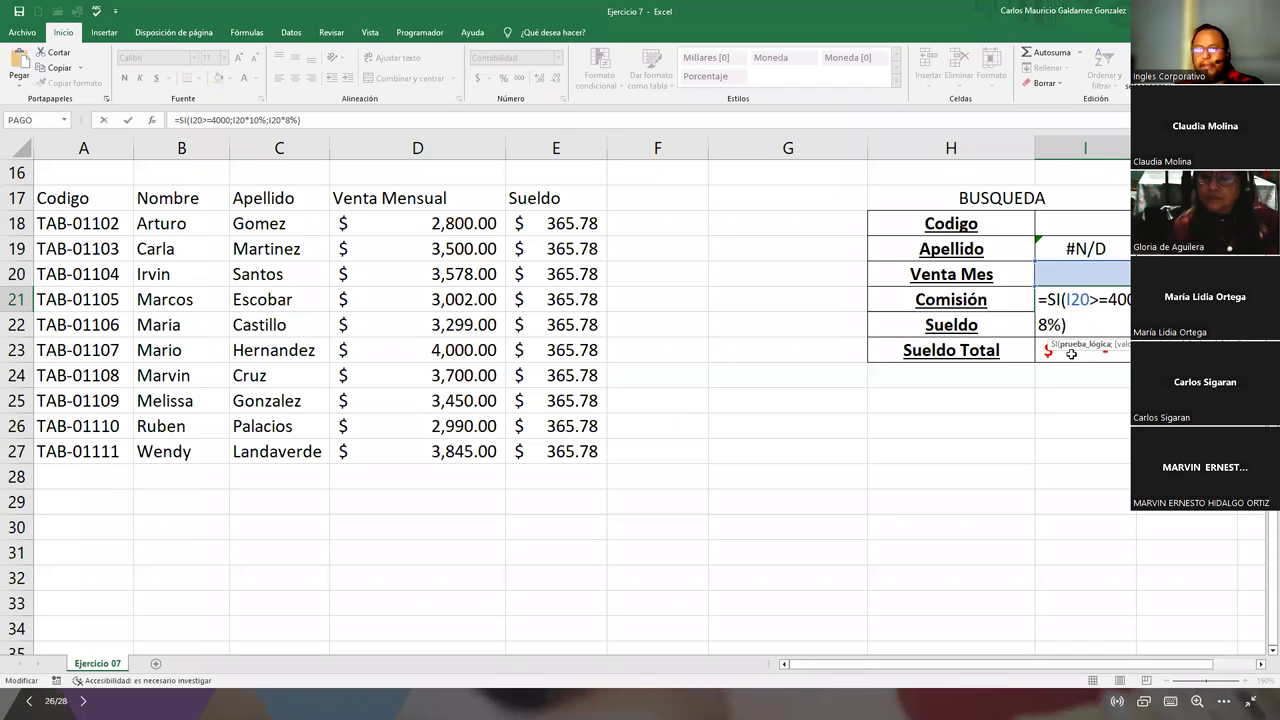
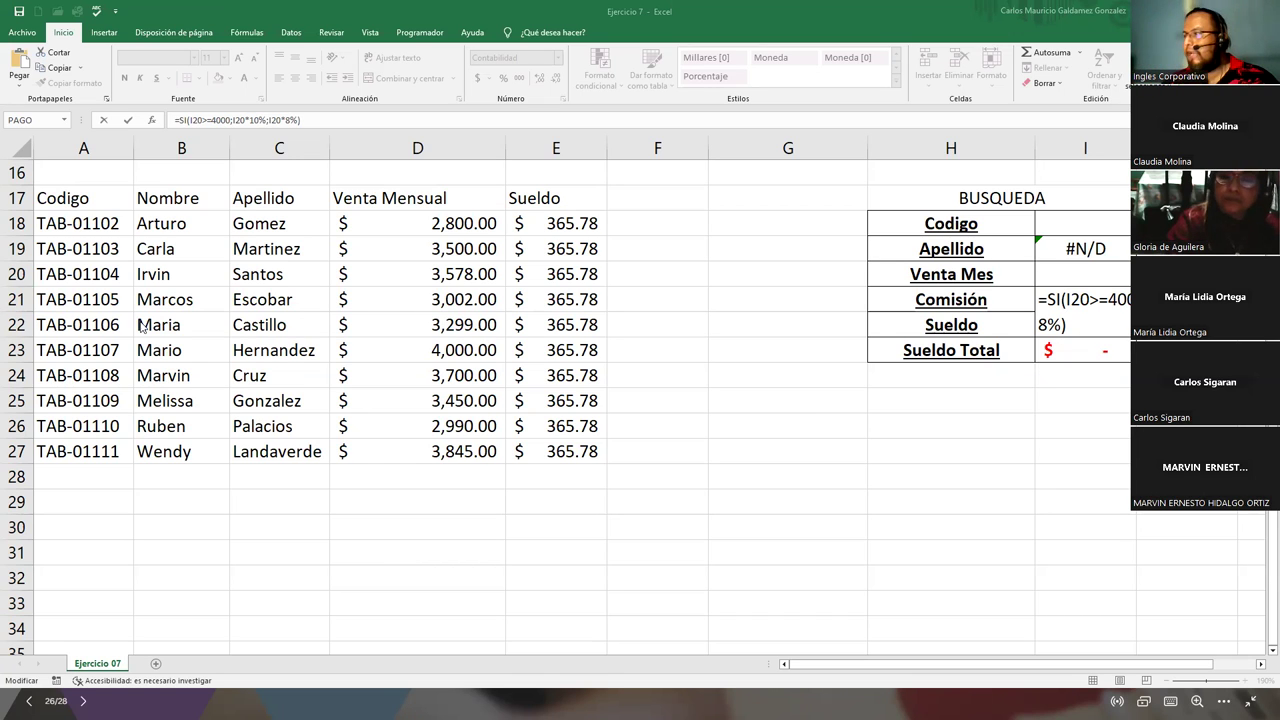
click(1081, 385)
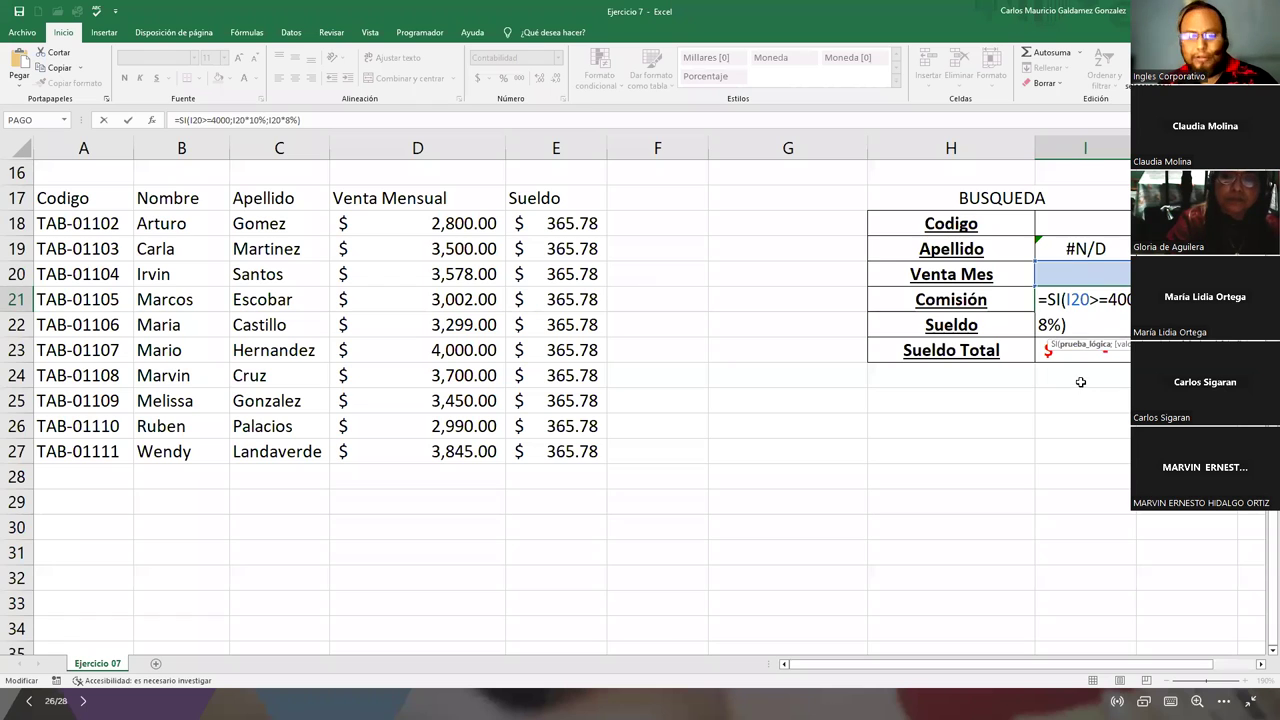
key(Return)
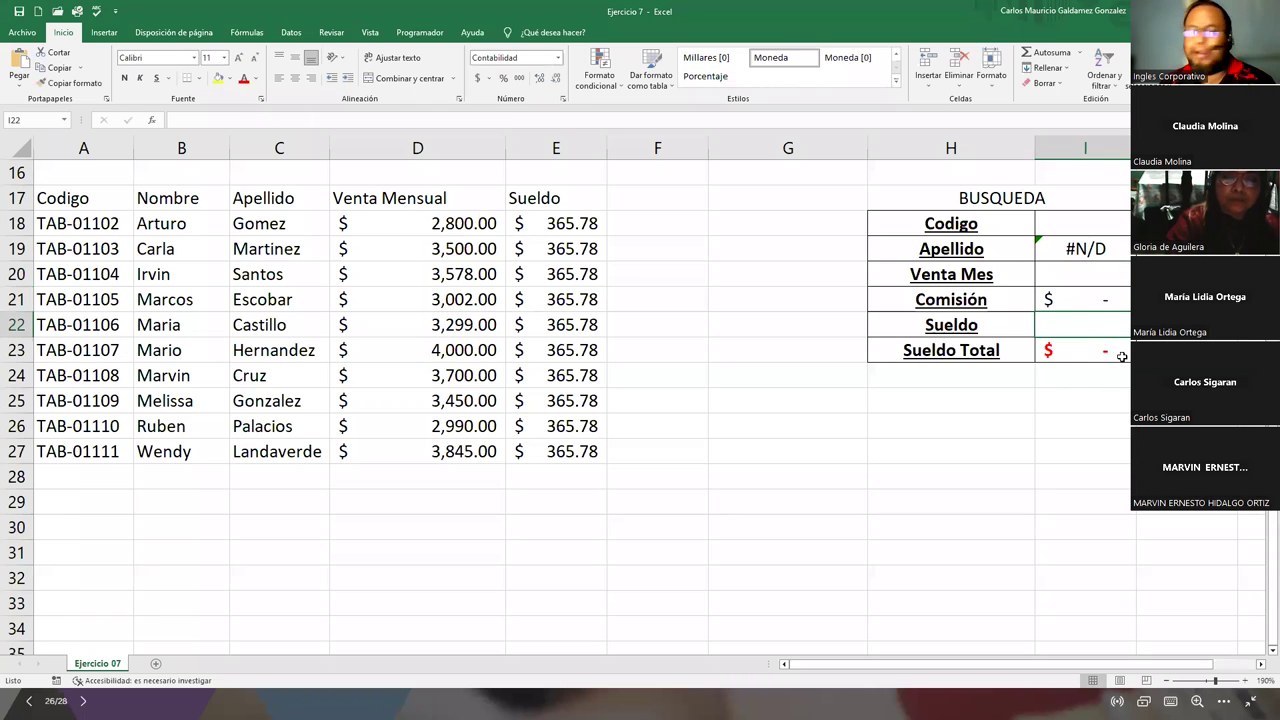
Enter =BUSCARV(I18;A18:E27;4;FALSO) in the Venta Mes cell I20
click(1062, 276)
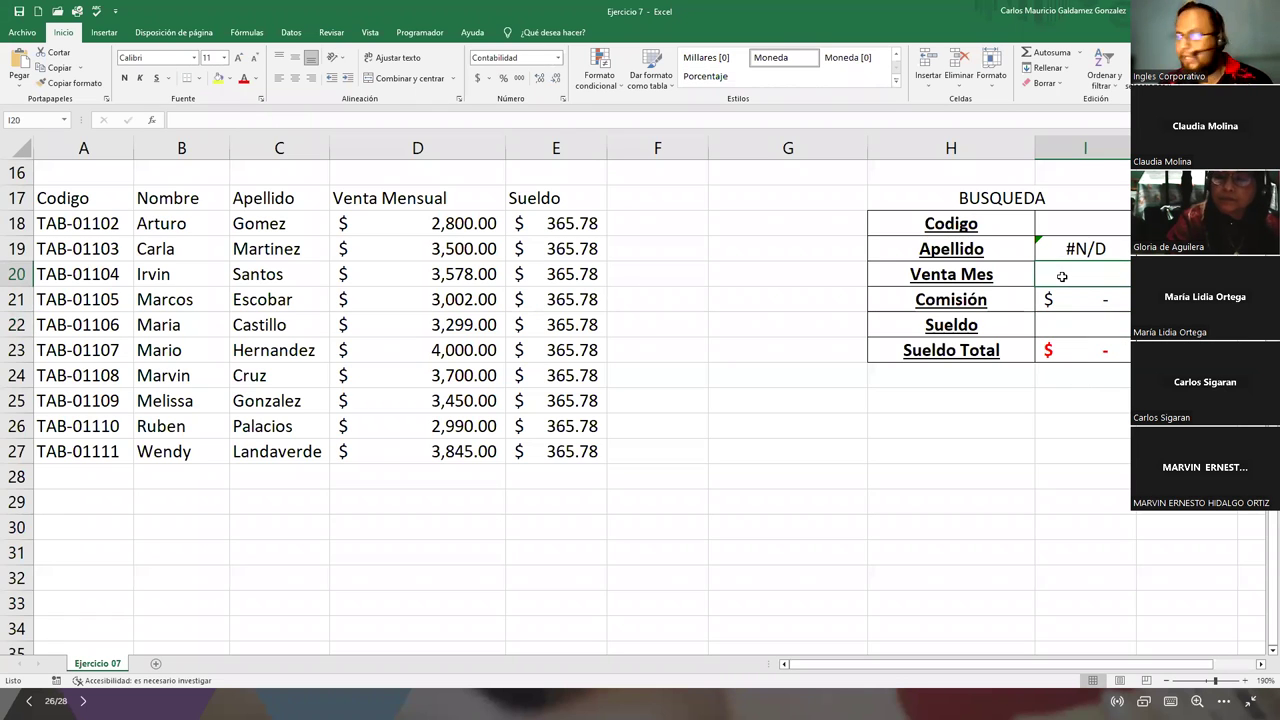
click(1077, 328)
click(1057, 274)
text(=)
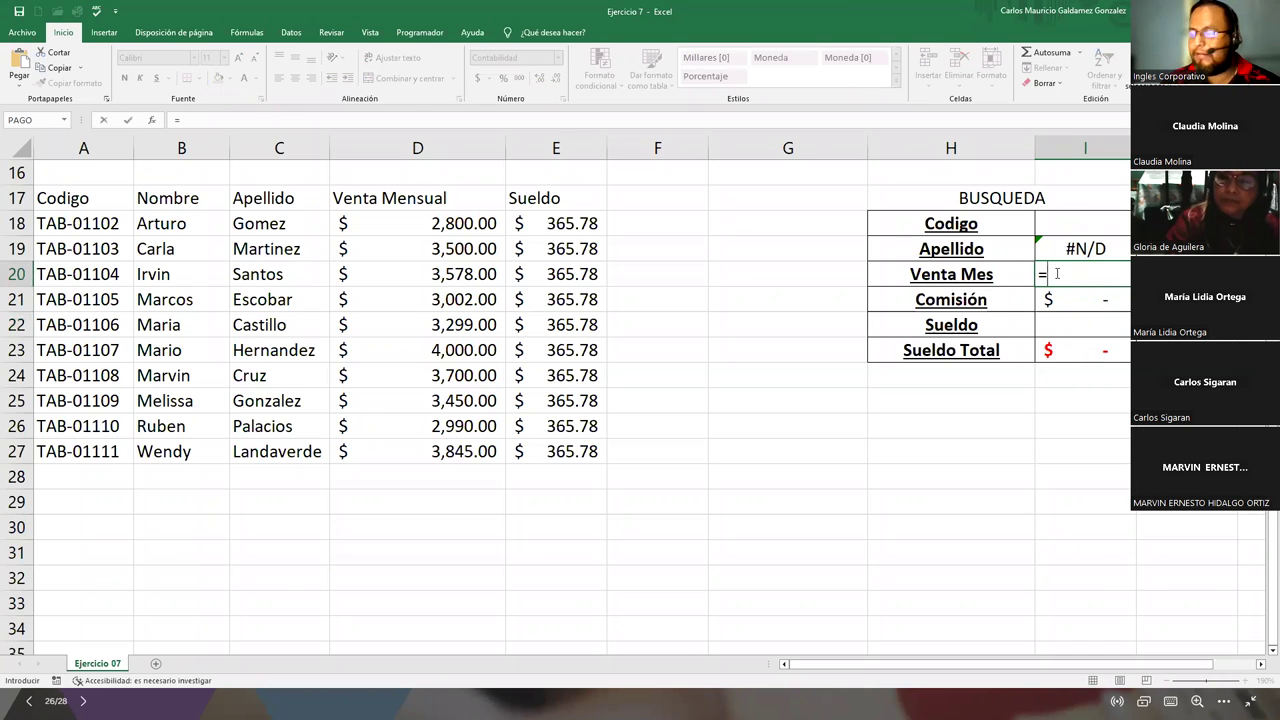
text(BUSCARV()
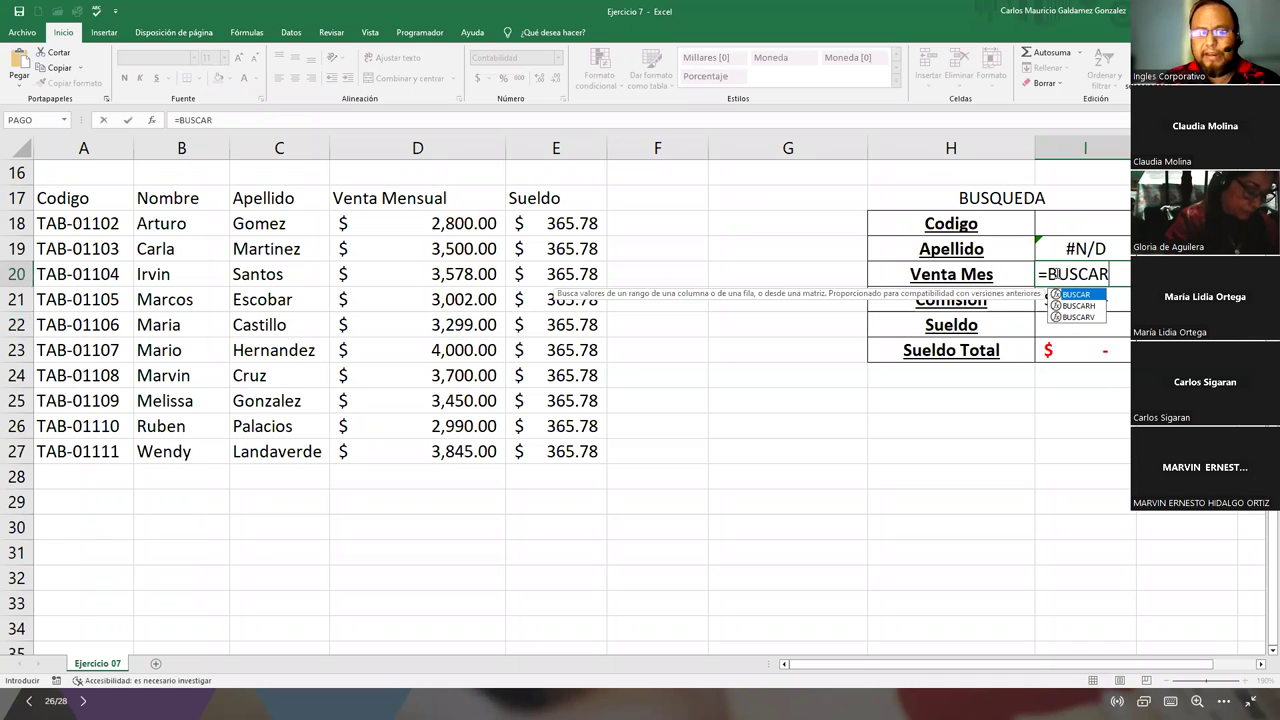
click(1065, 222)
text(;)
drag(100, 226, 540, 449)
text(;)
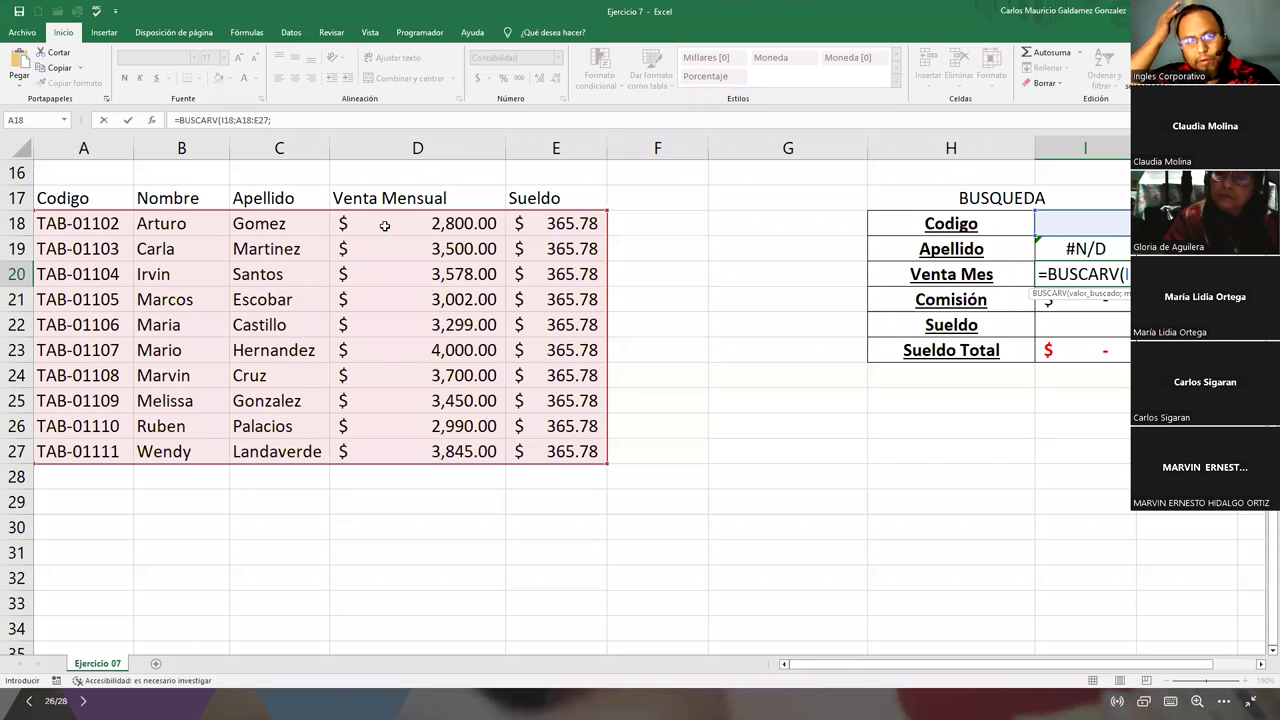
text(4;)
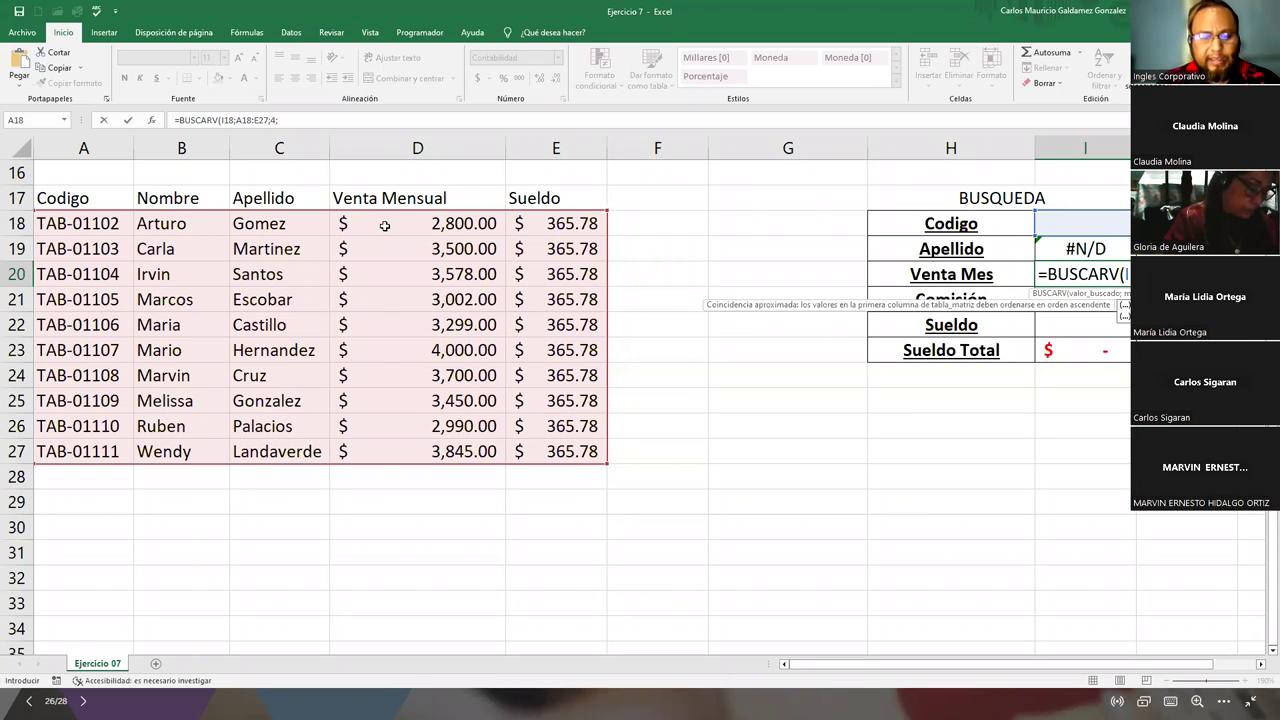
text(VERDADERO)
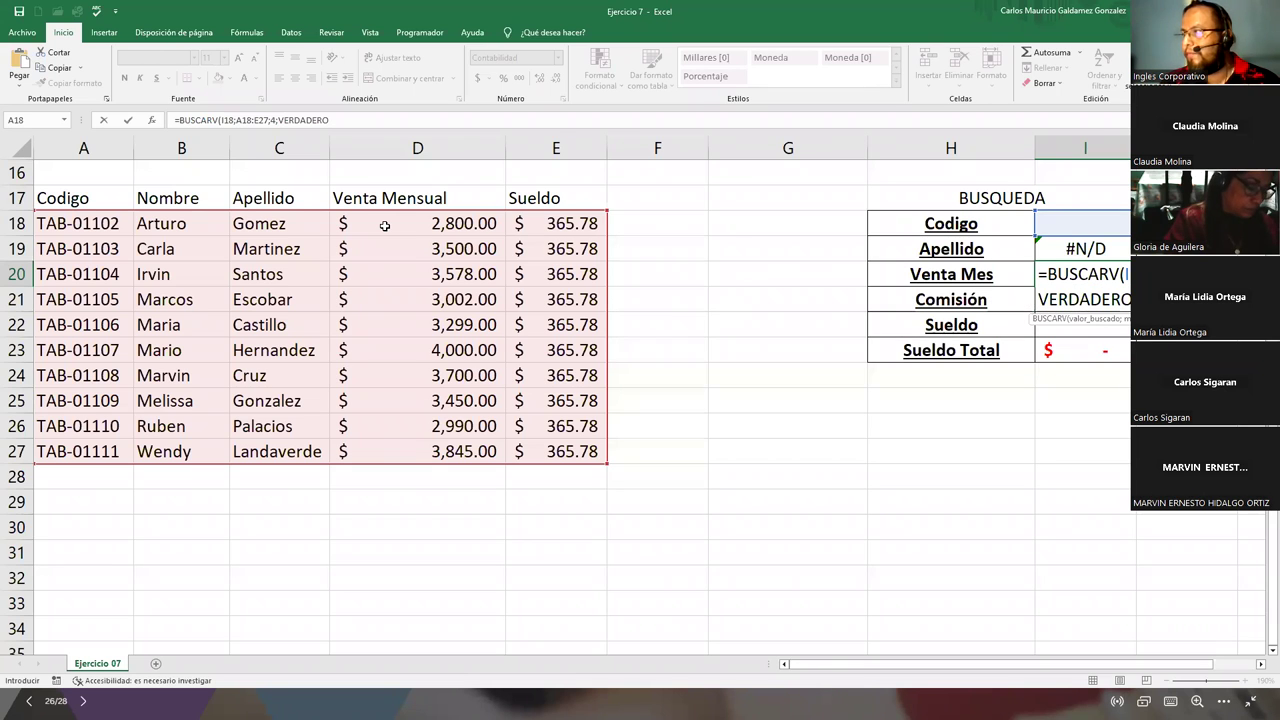
key(BackSpace)
key(BackSpace)
key(BackSpace)
key(BackSpace)
key(BackSpace)
key(BackSpace)
key(BackSpace)
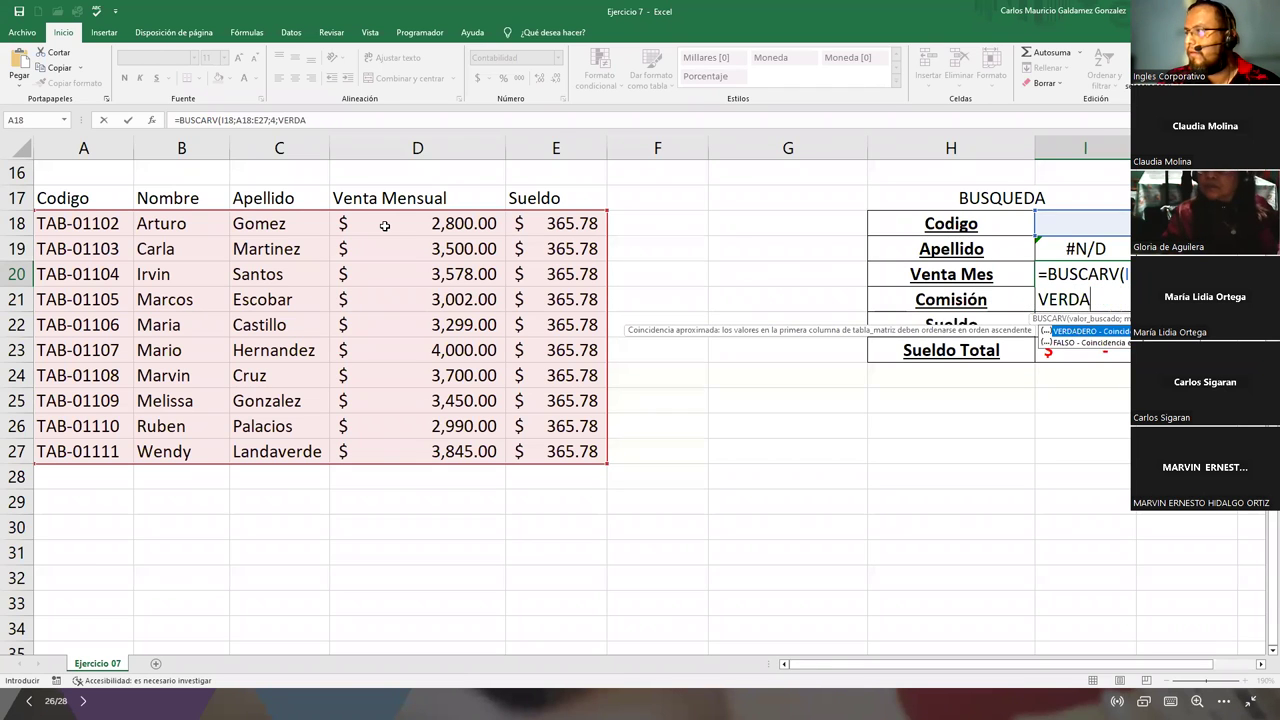
text(FALSO)
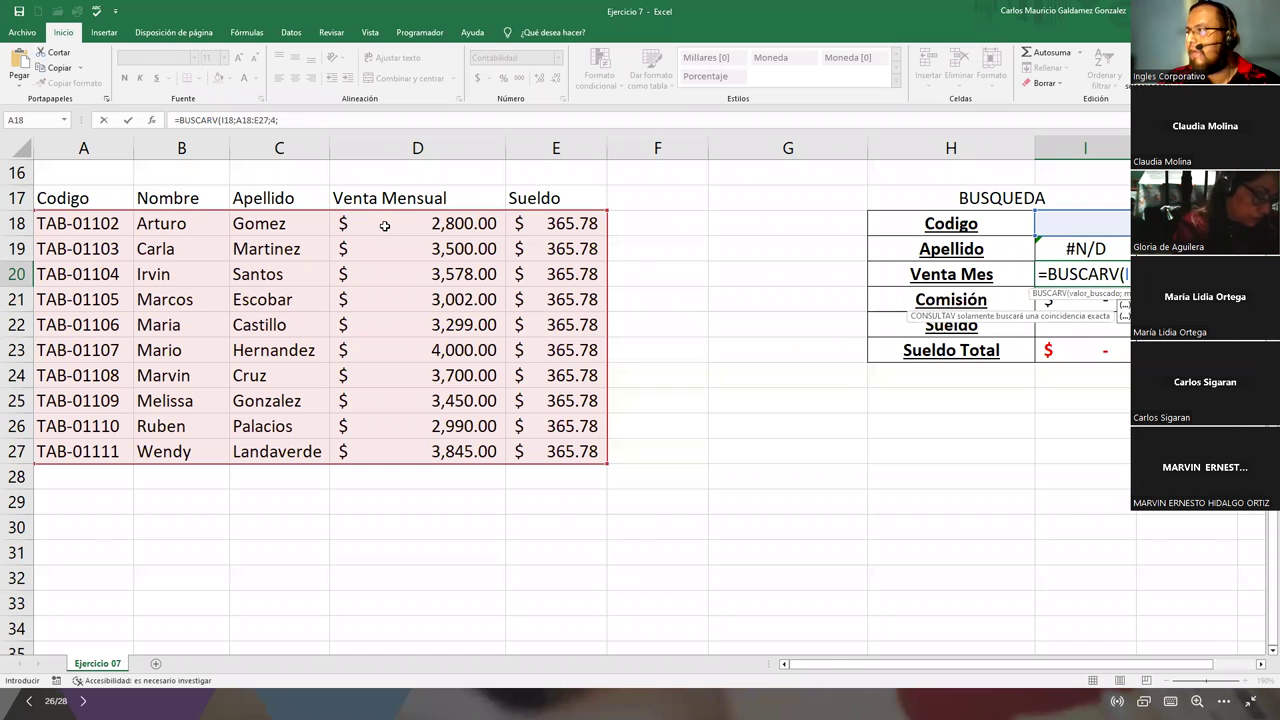
text())
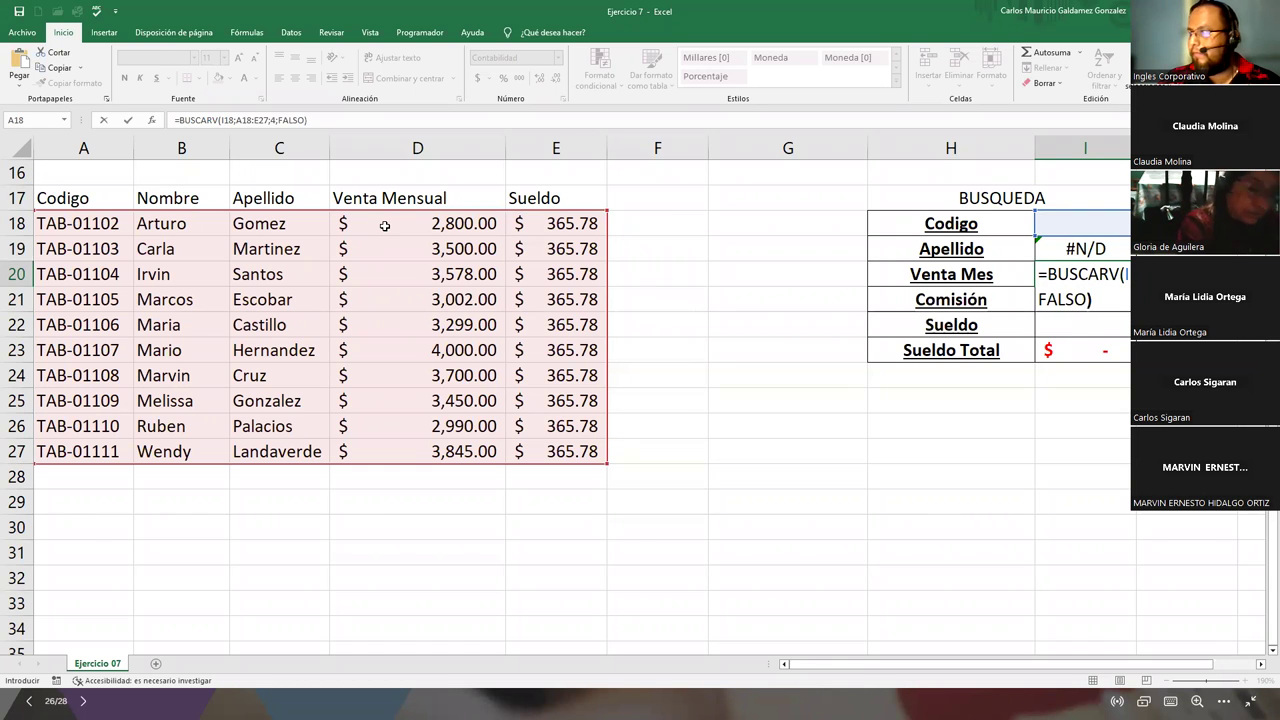
key(Return)
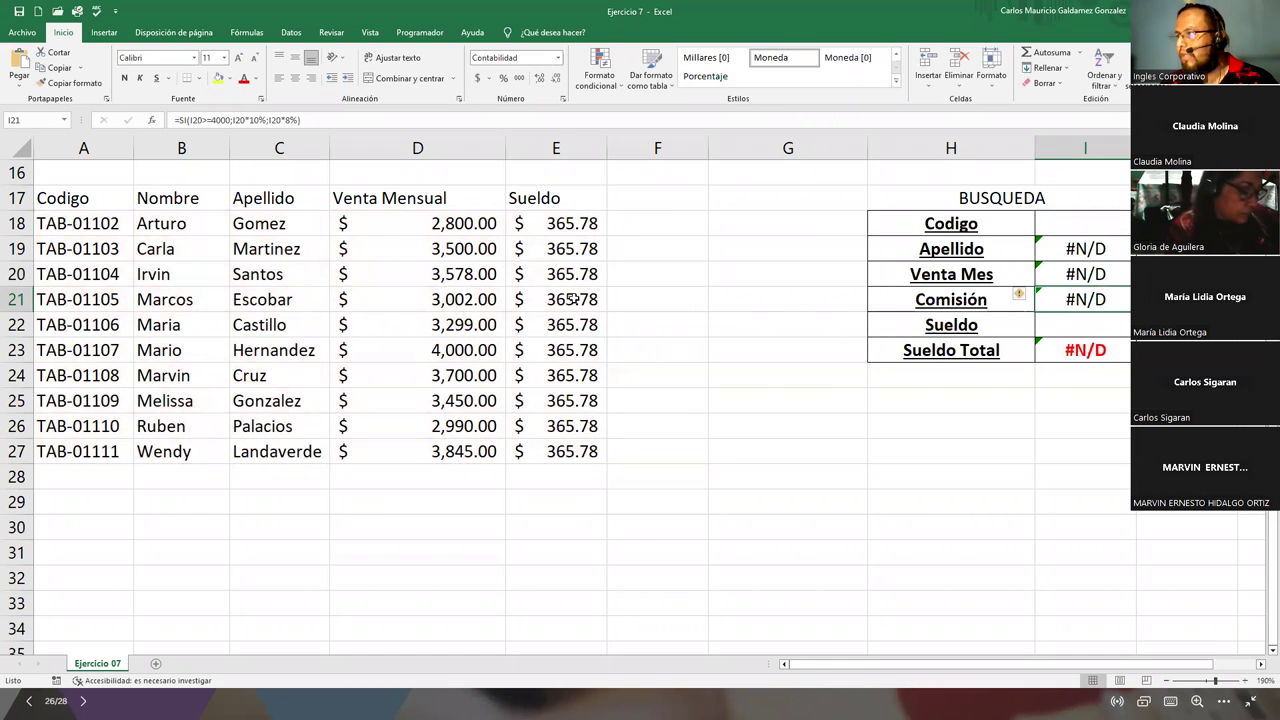
Enter the formula =BUSCARV(I18;A18:E27;5;FALSO) in the Sueldo cell I22 of the second BUSQUEDA block
click(1054, 323)
text(=)
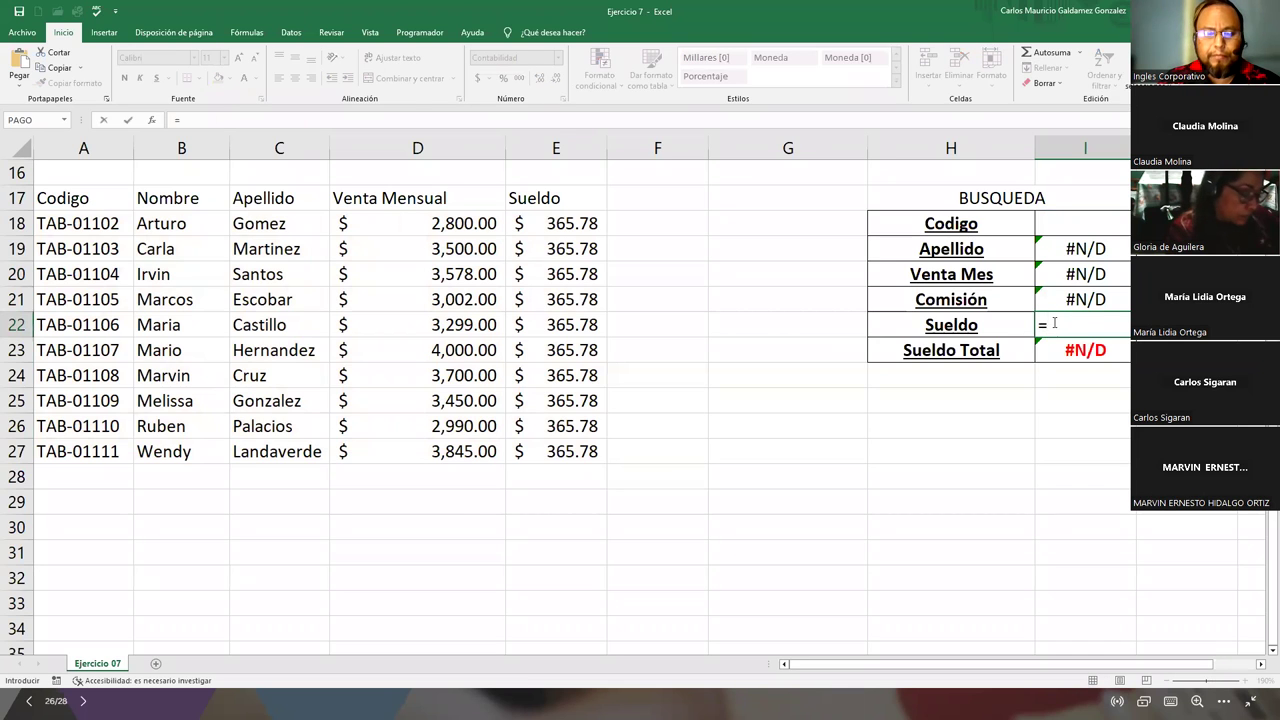
text(BUSCARV()
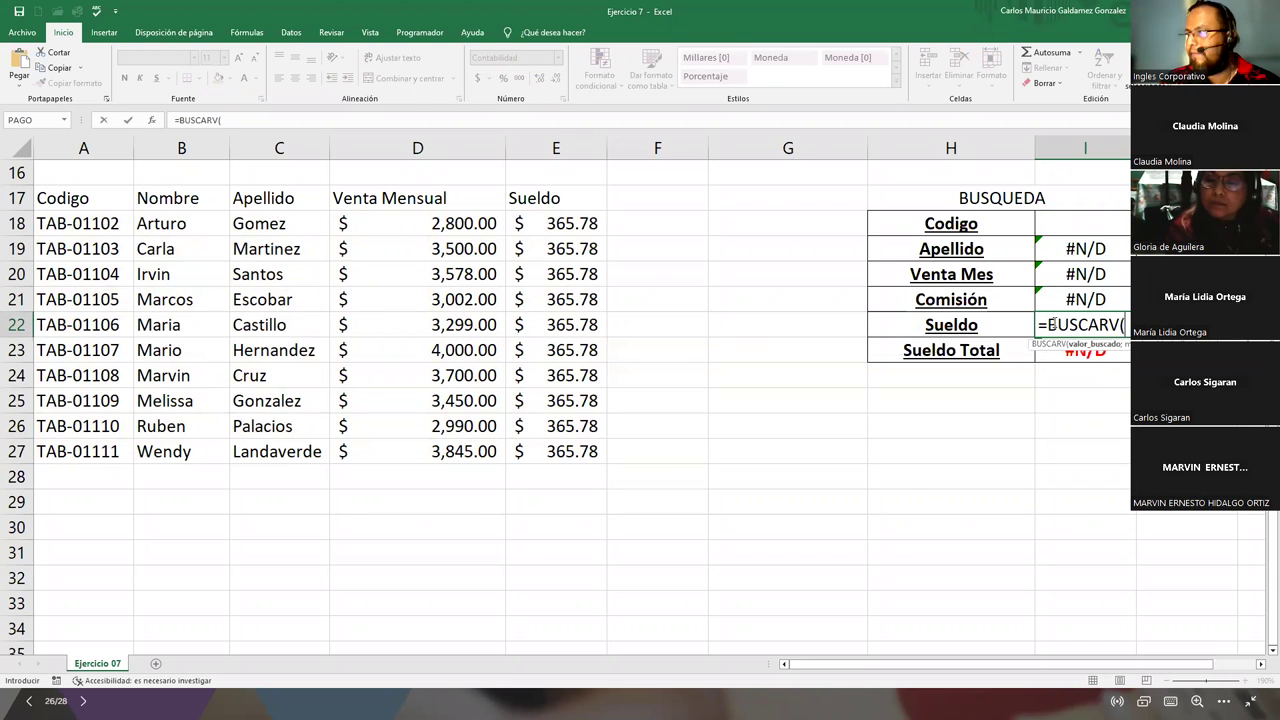
click(1083, 223)
text(;)
drag(86, 222, 537, 447)
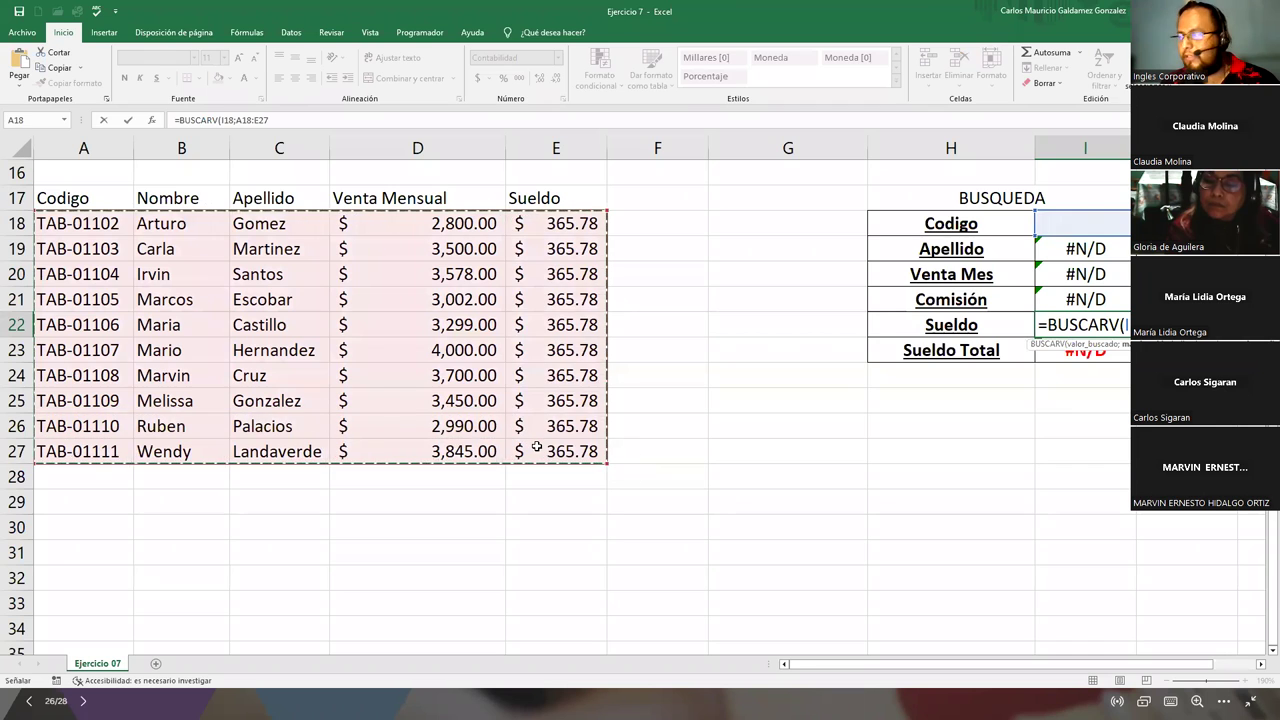
text(;)
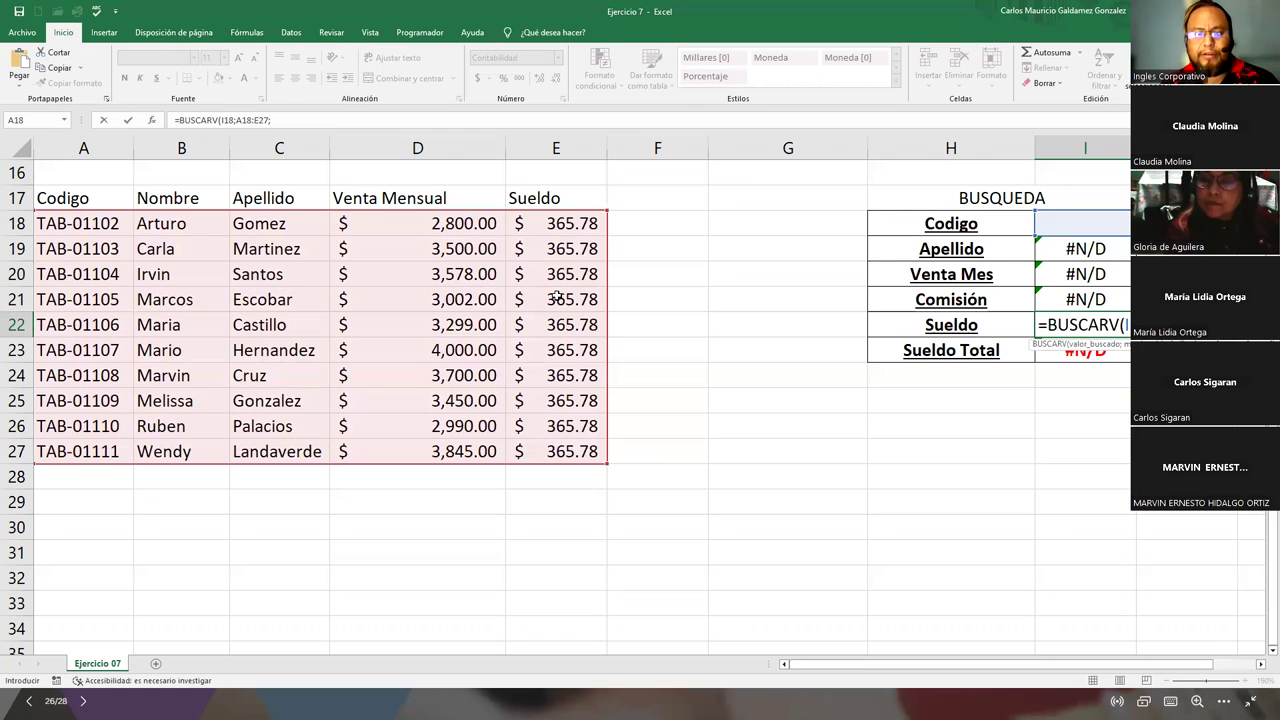
text(5)
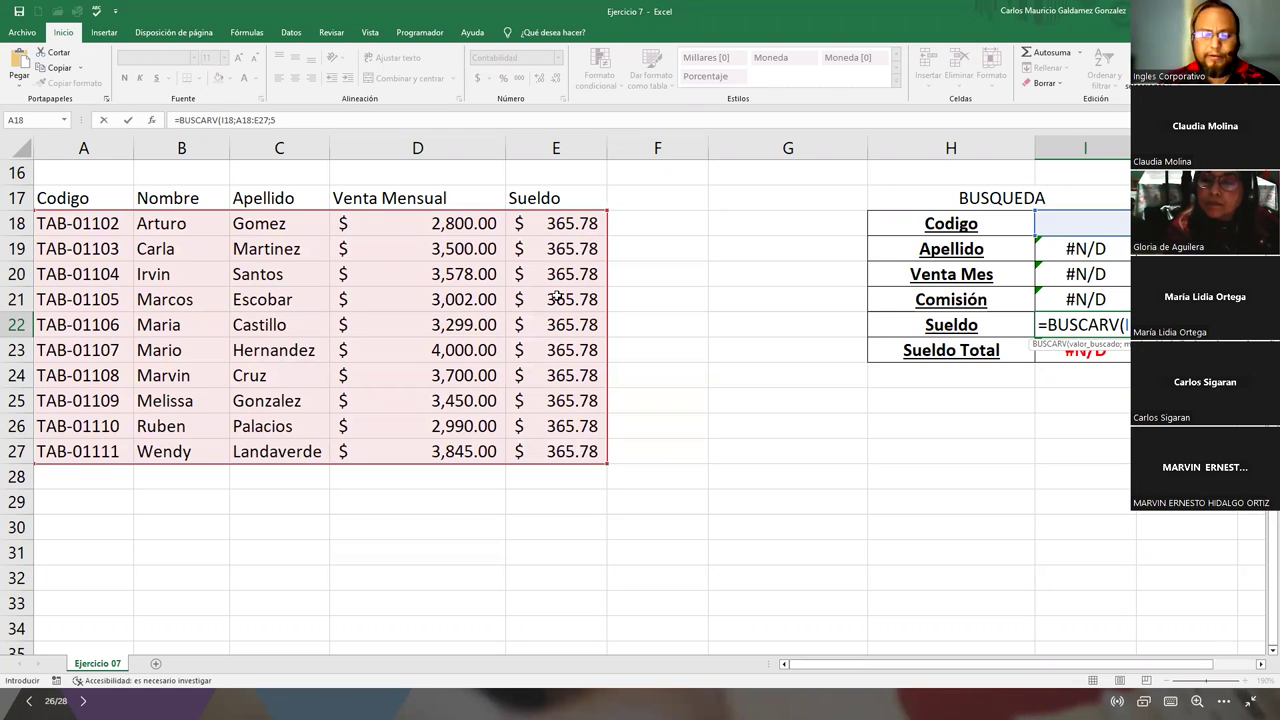
text(;VERDADERO)
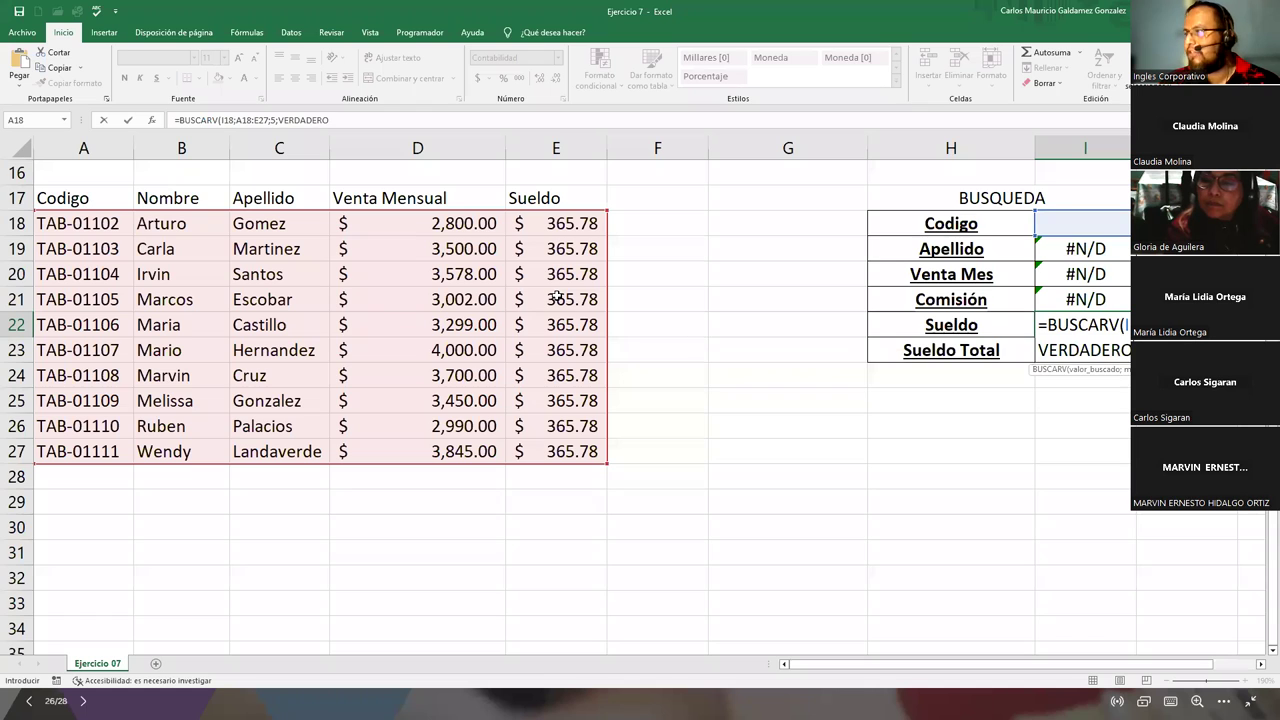
key(BackSpace)
key(BackSpace)
key(BackSpace)
key(BackSpace)
key(BackSpace)
key(BackSpace)
key(BackSpace)
key(BackSpace)
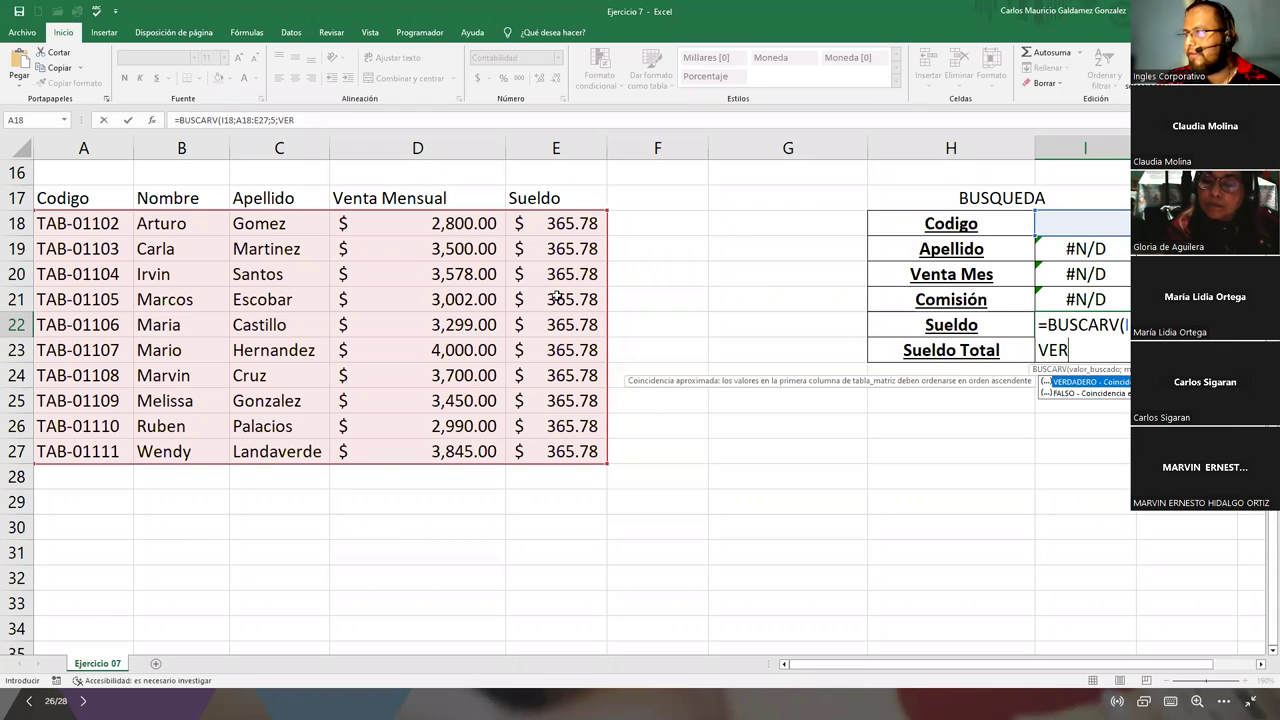
text(FALSO)
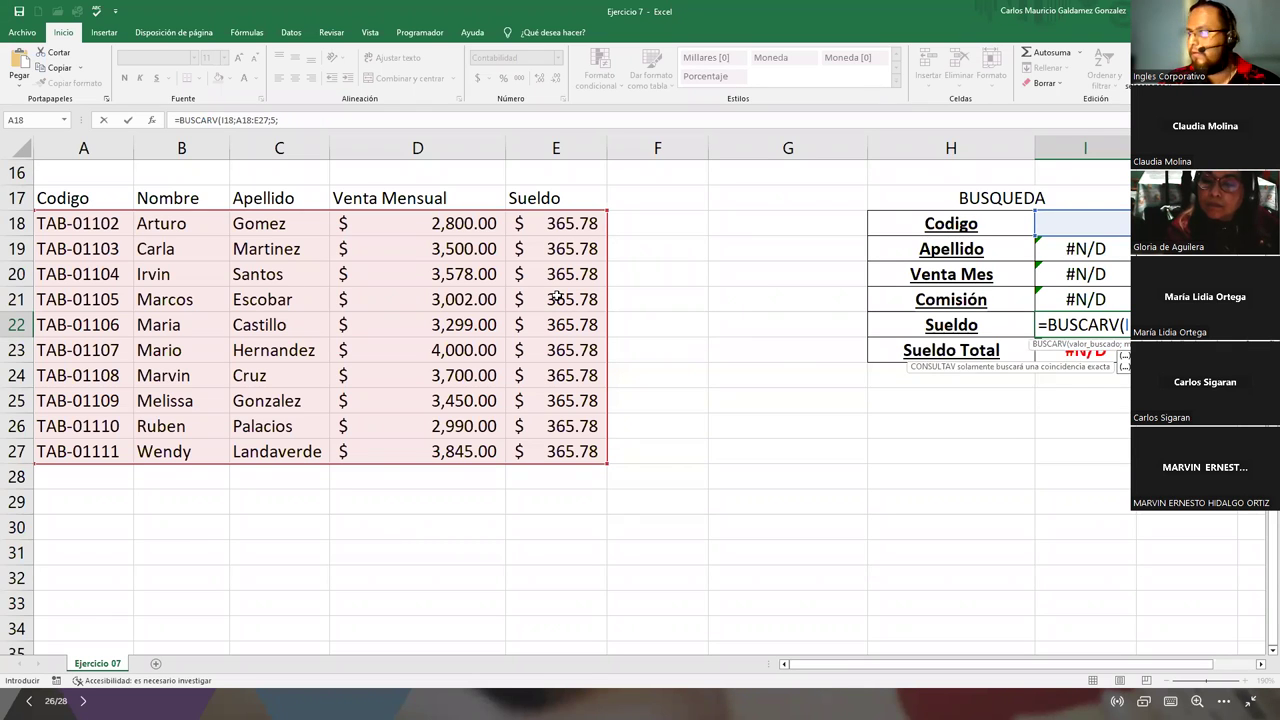
text())
key(Return)
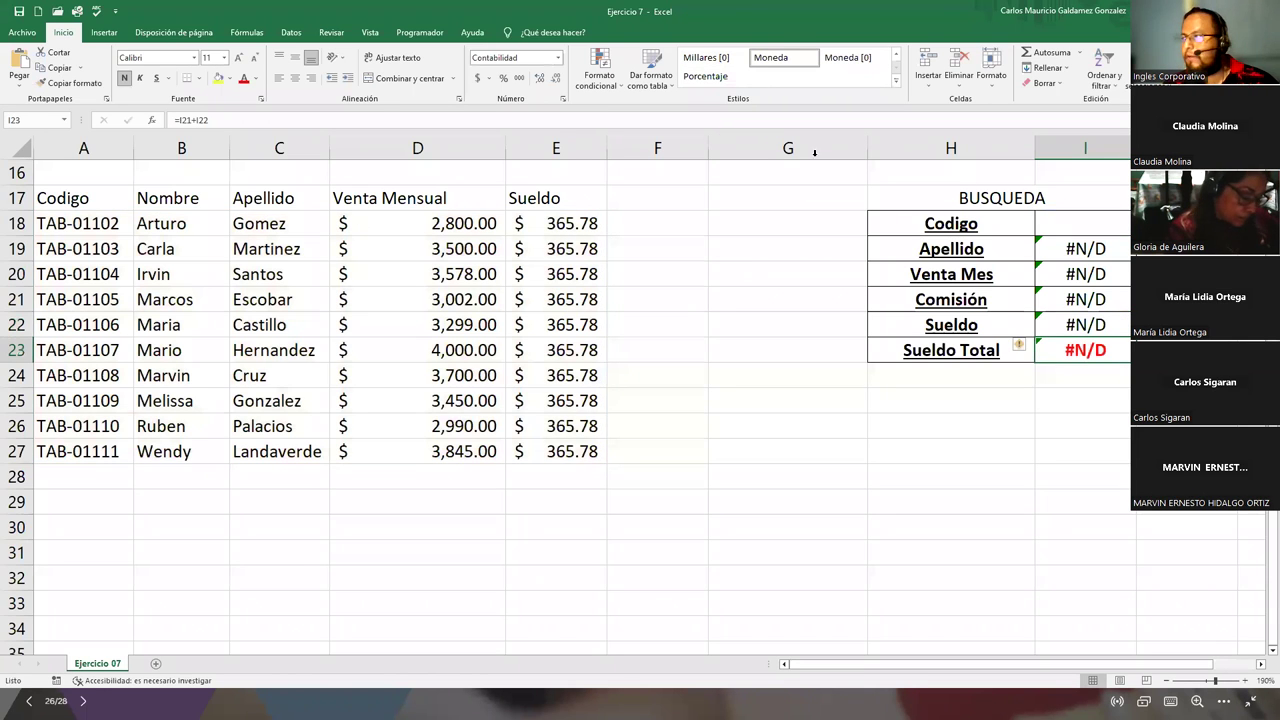
Choose TAB-01102 from the Codigo list in cell I18 to fill the second BUSQUEDA block
click(1048, 214)
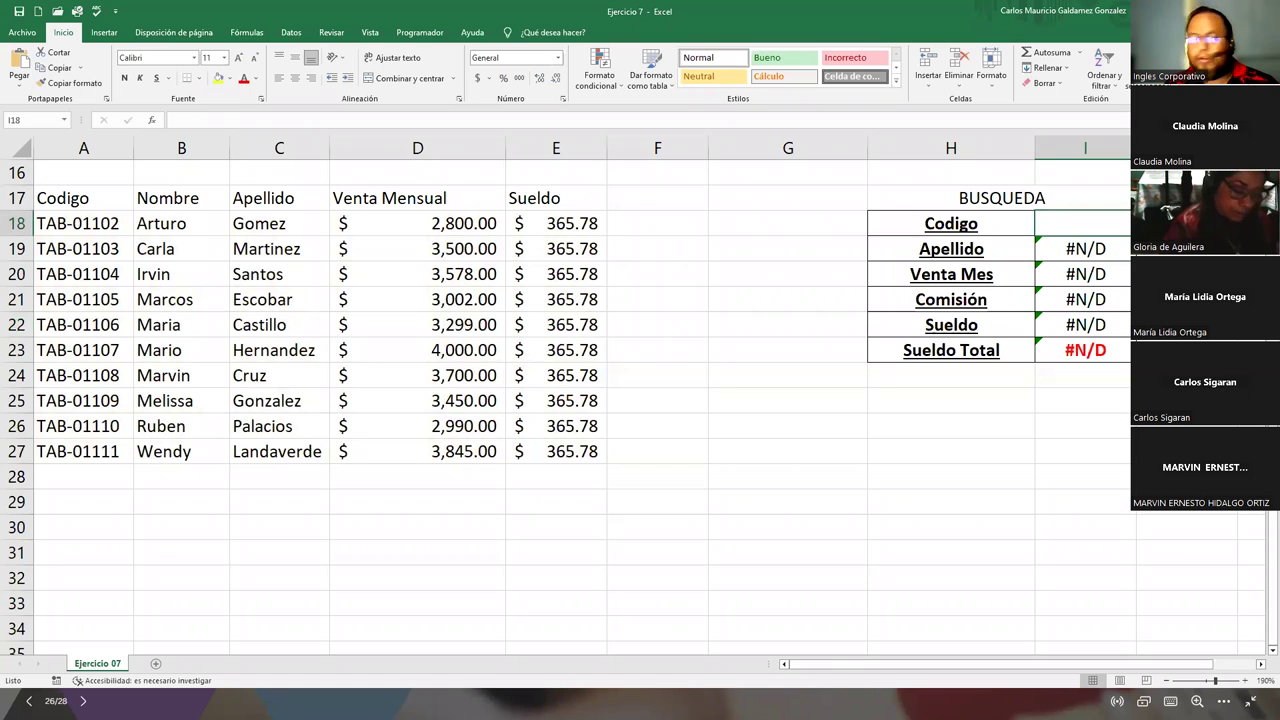
key(alt+Down)
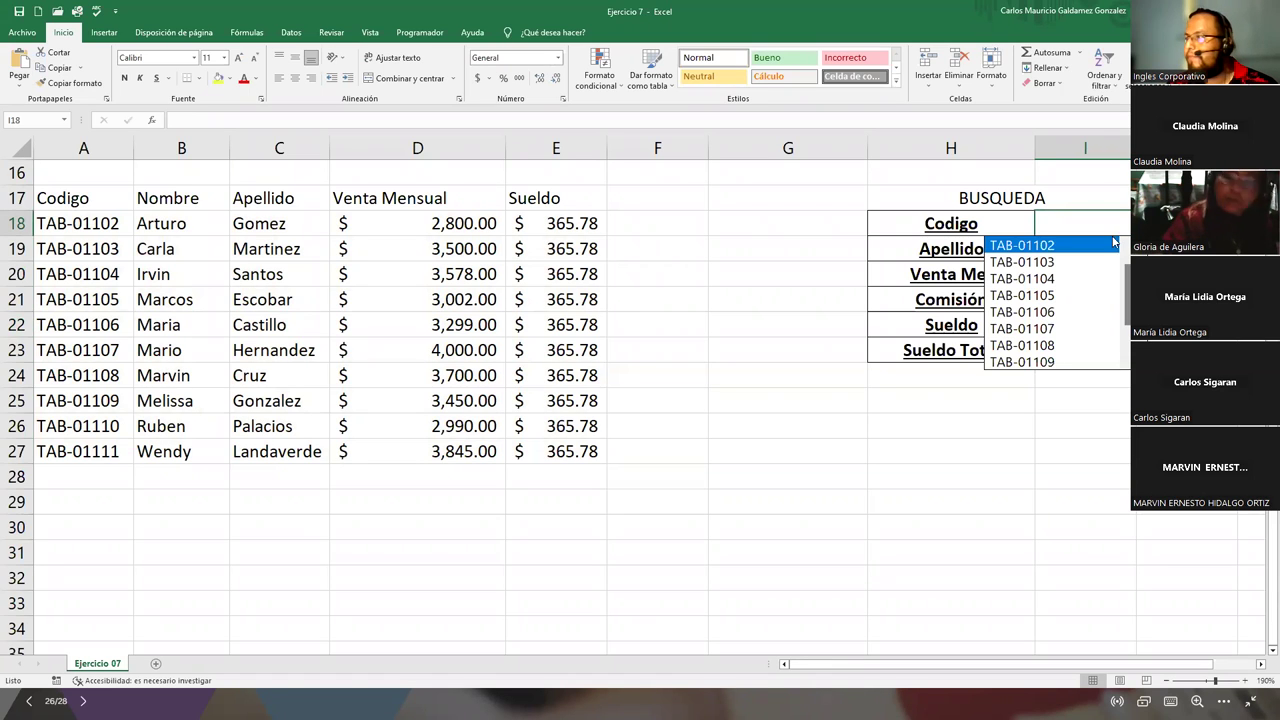
click(1027, 250)
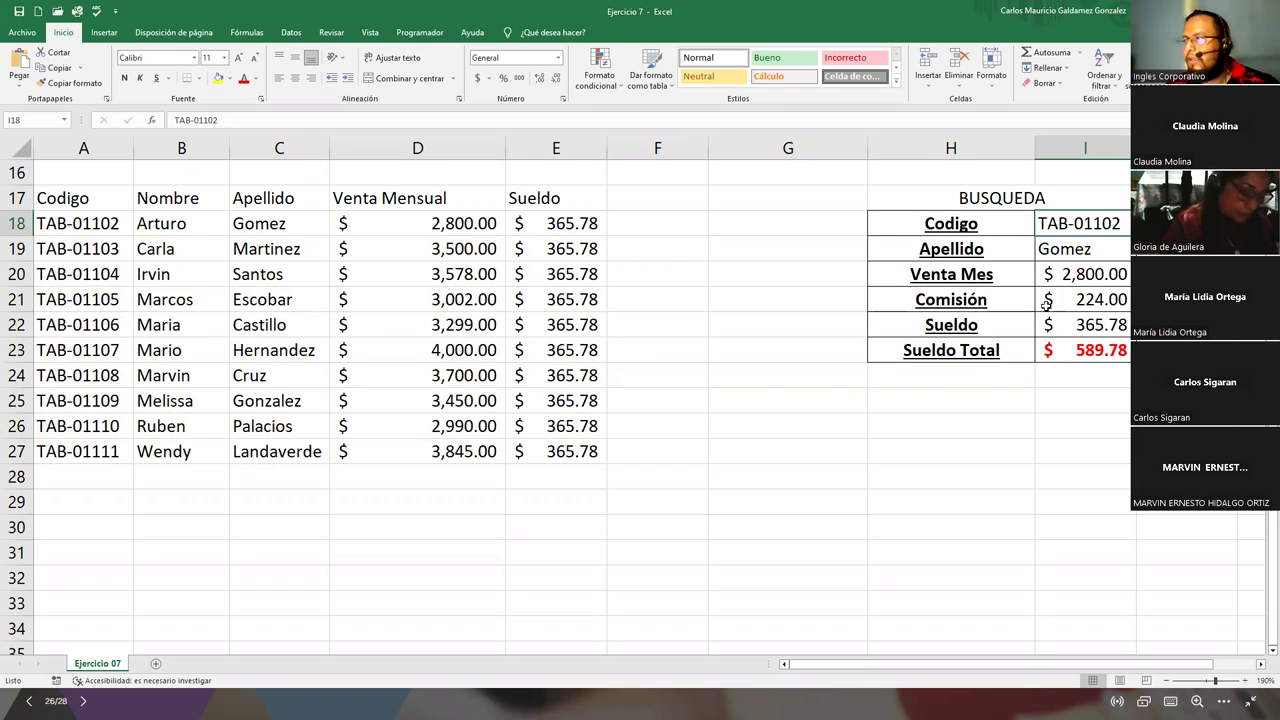
Review the Comisión, Sueldo, Sueldo Total, Venta Mes and Apellido formulas in the second BUSQUEDA block
click(1086, 298)
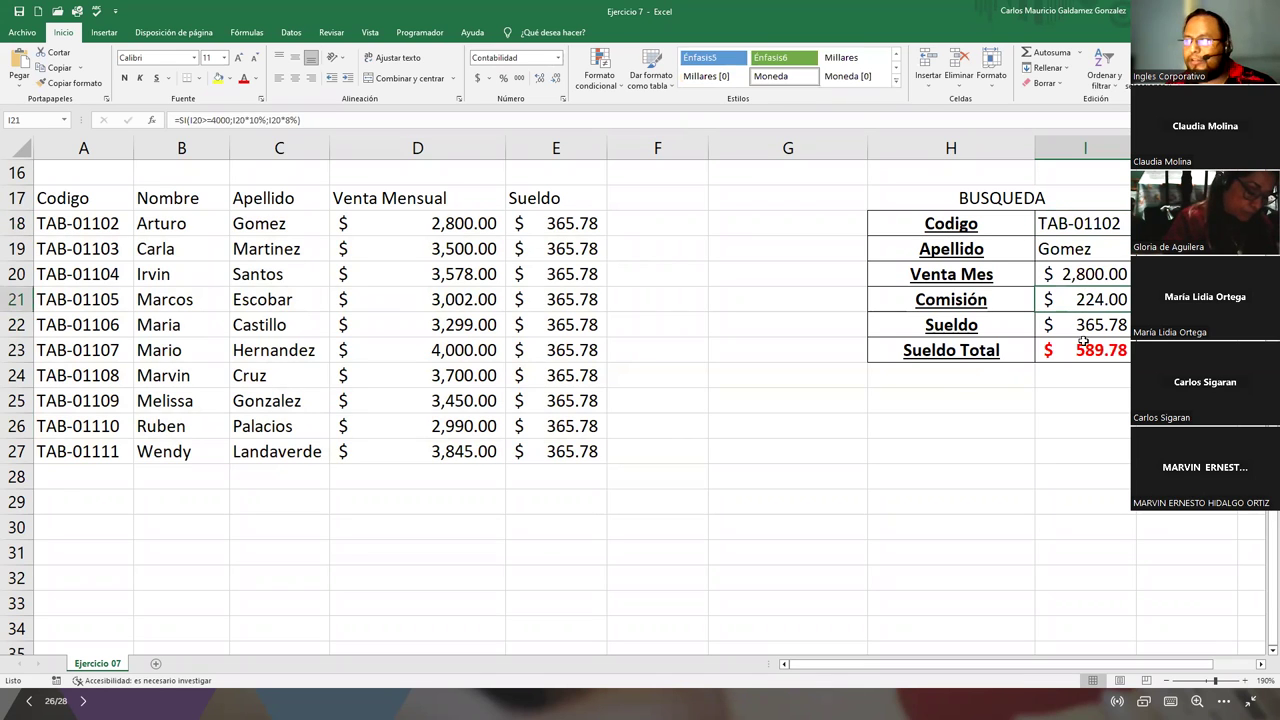
click(1073, 330)
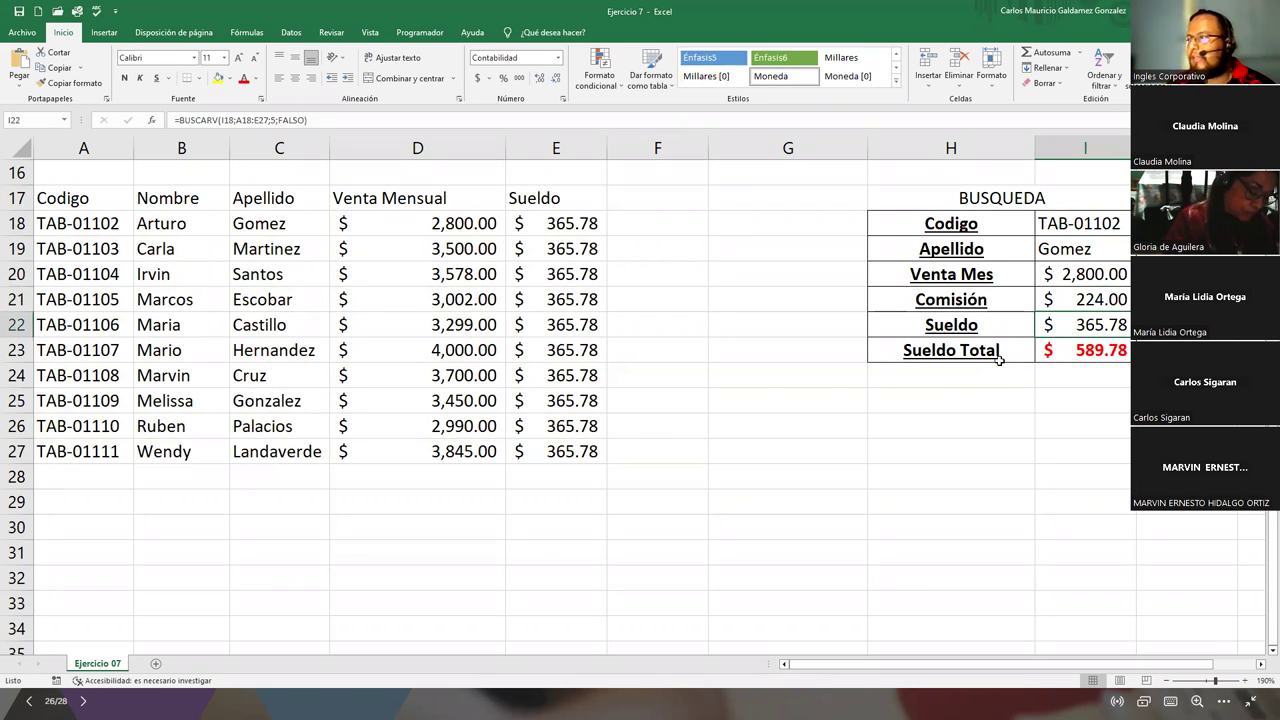
click(1076, 356)
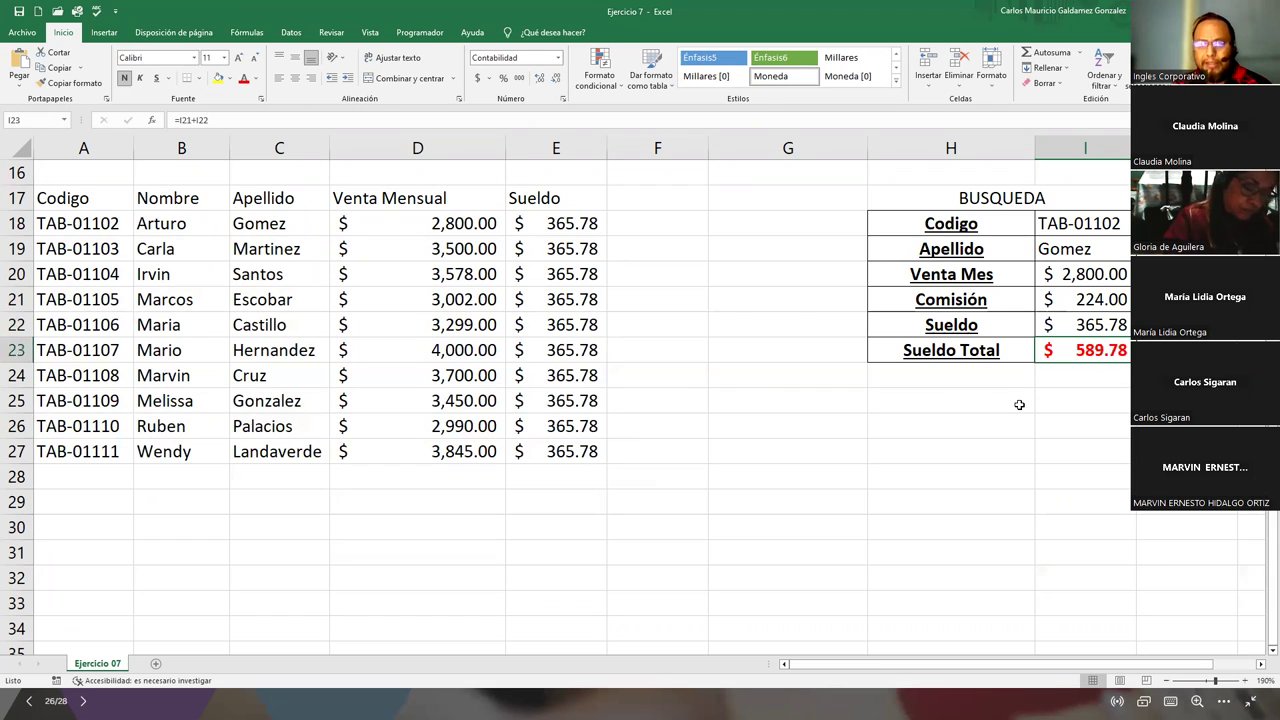
click(955, 320)
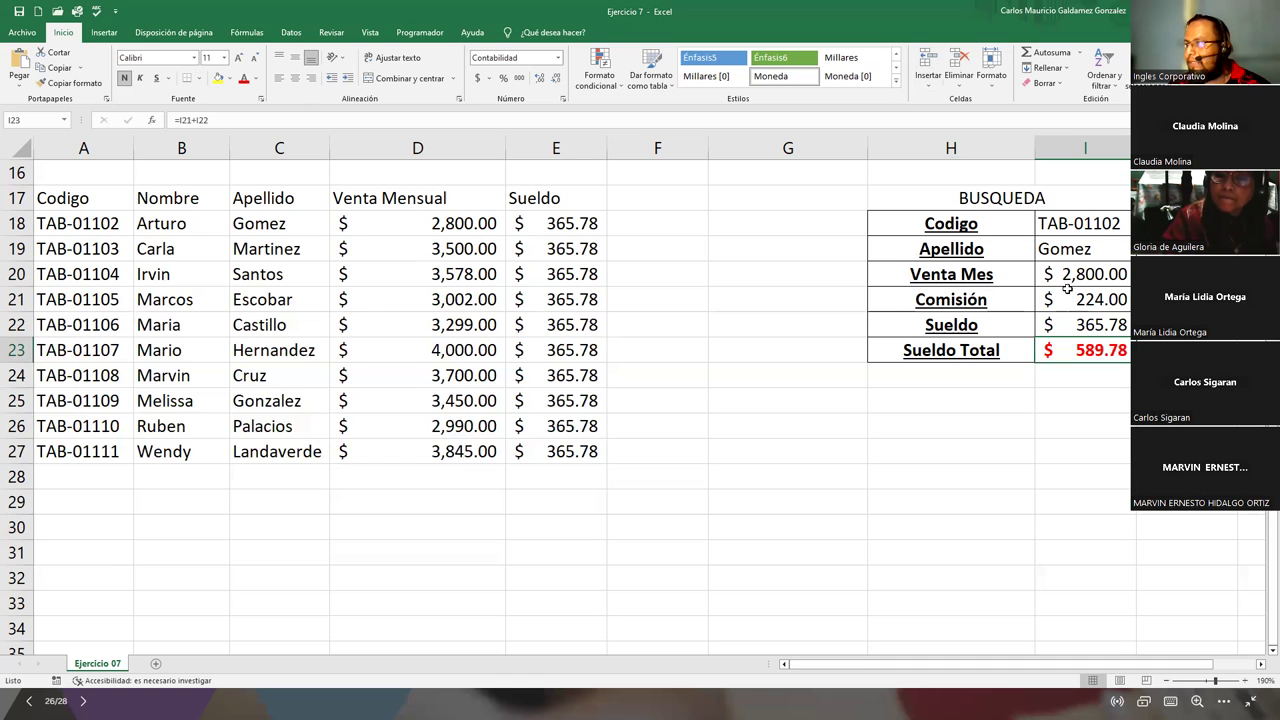
click(1069, 324)
click(1062, 267)
click(1077, 250)
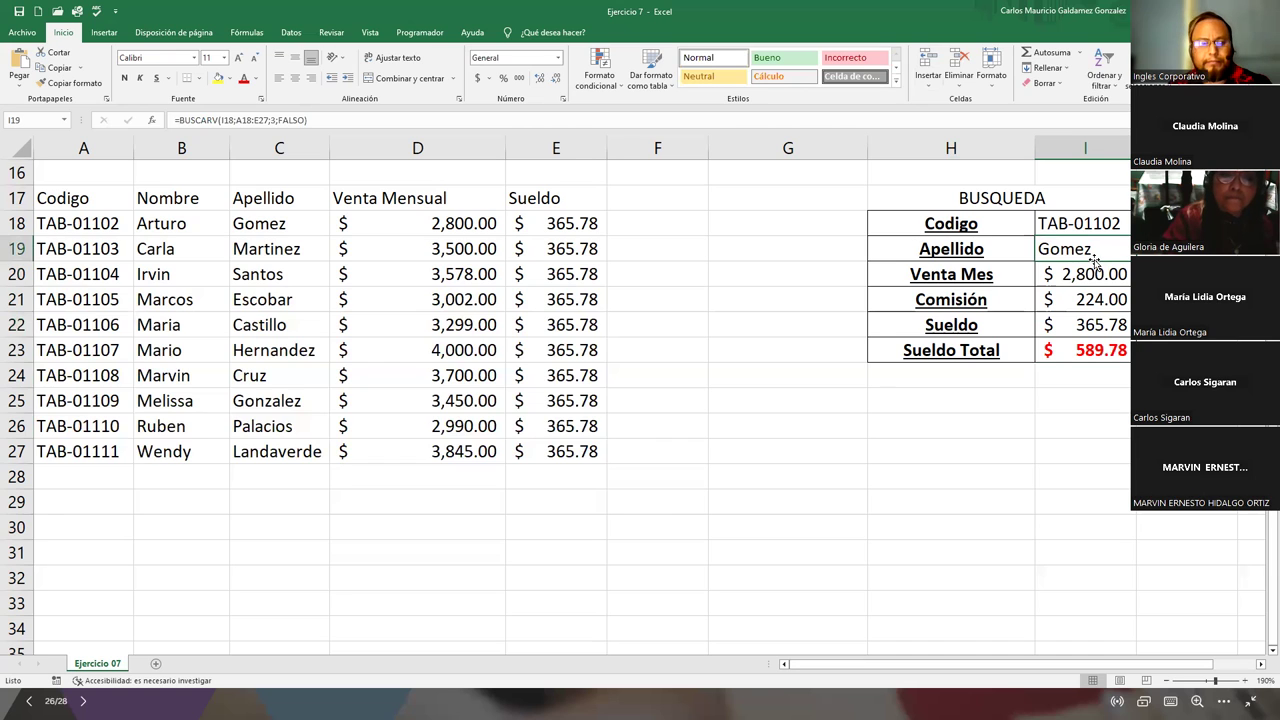
Copy the full text of the BUSCARV formula in the Apellido cell I19, leaving the cell's content as is
double_click(1093, 257)
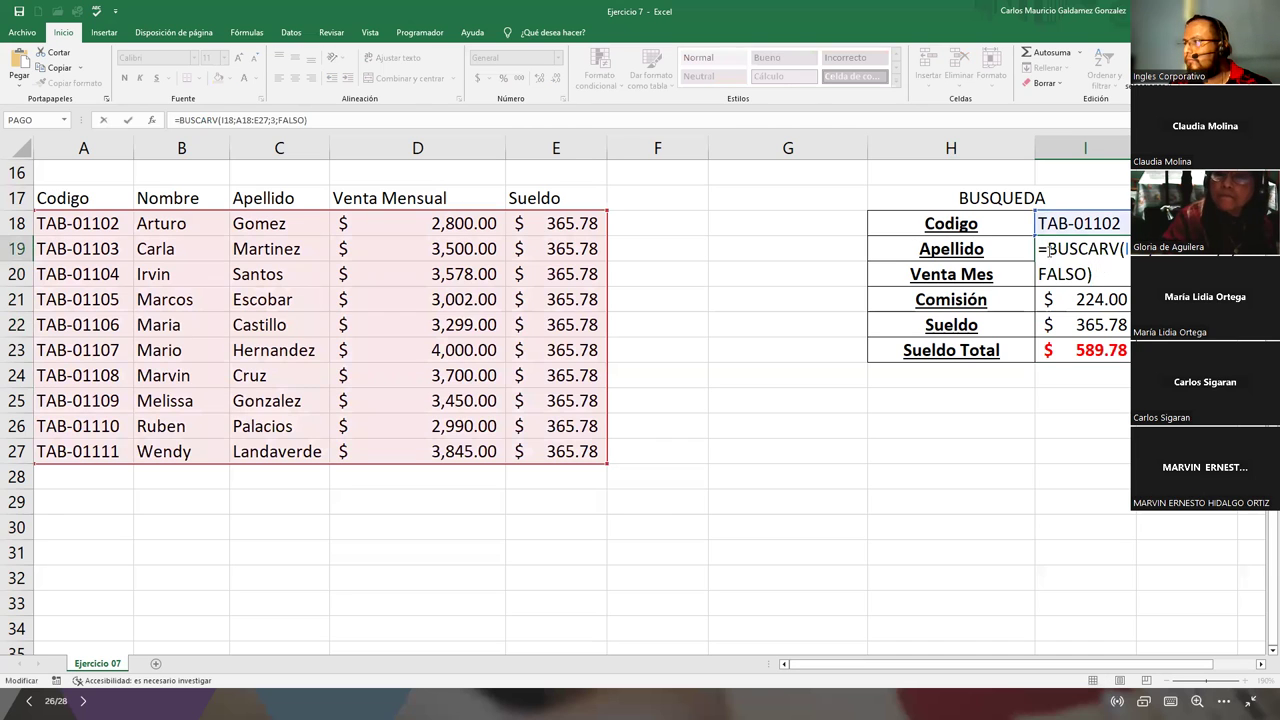
drag(1047, 249, 1028, 262)
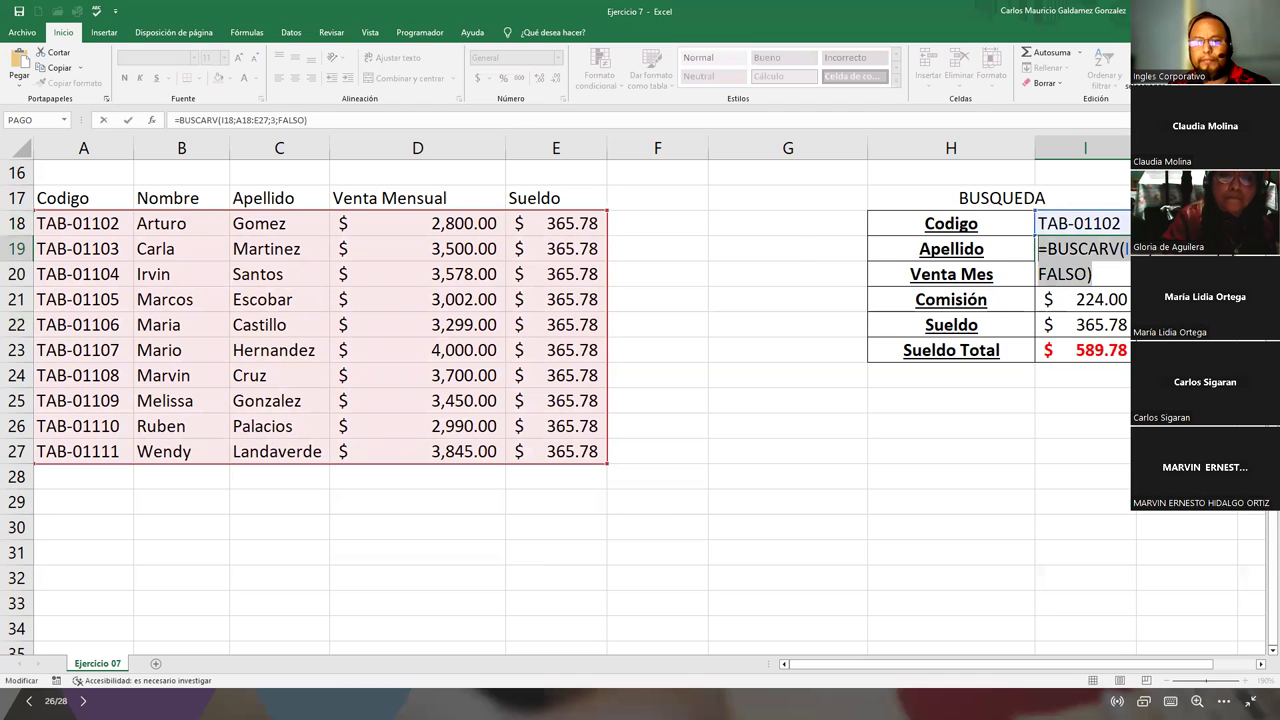
key(ctrl+c)
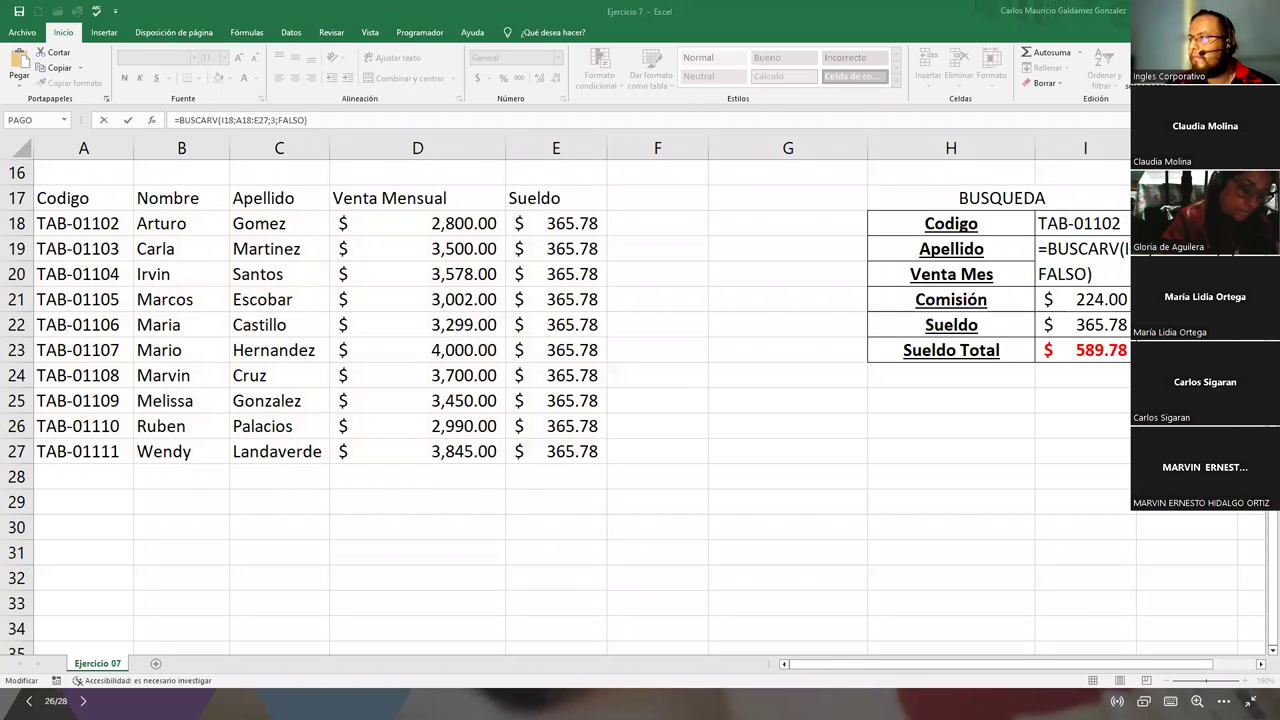
key(Return)
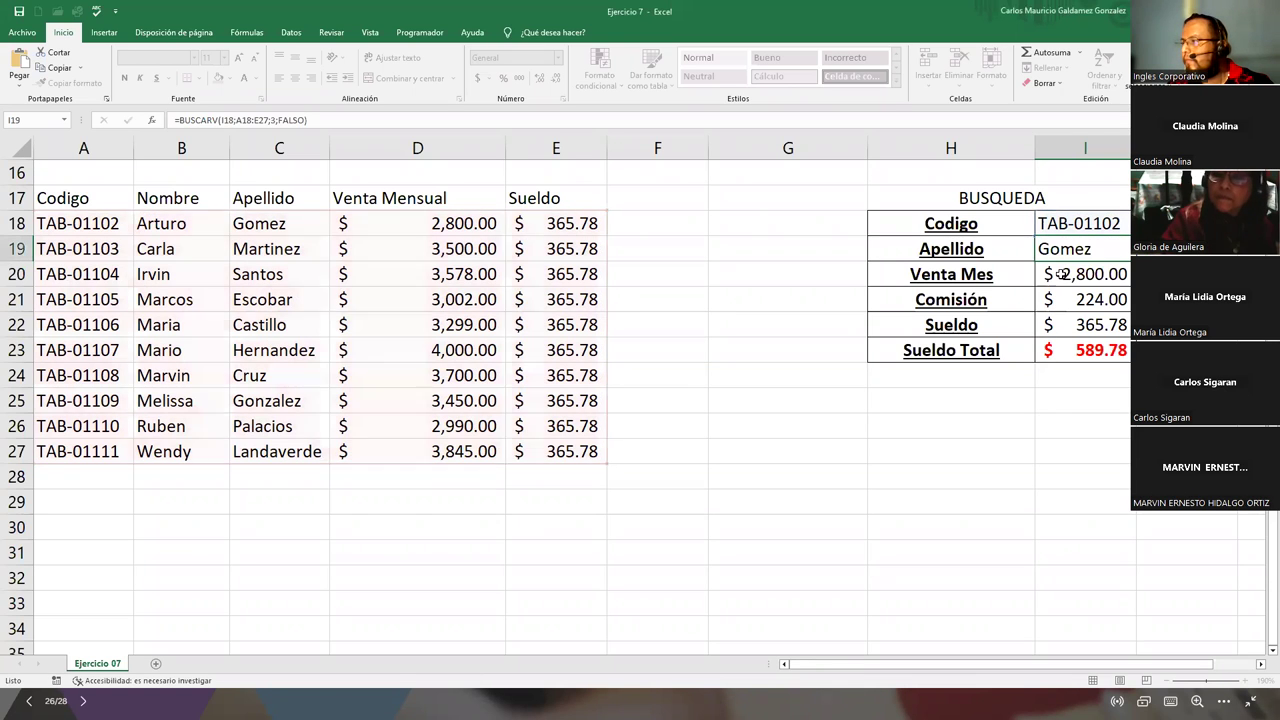
Examine the BUSCARV formulas in the Venta Mes cell I20 and the Sueldo cell I22 without changing them
double_click(1062, 274)
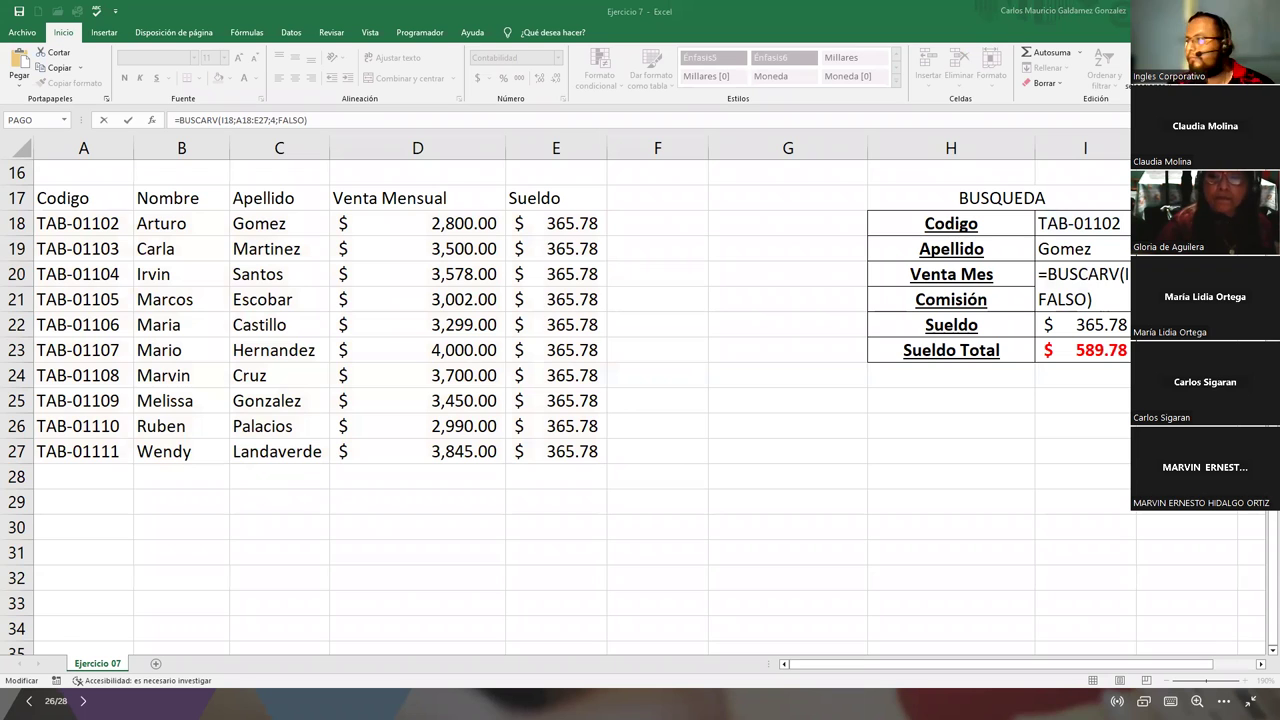
key(Escape)
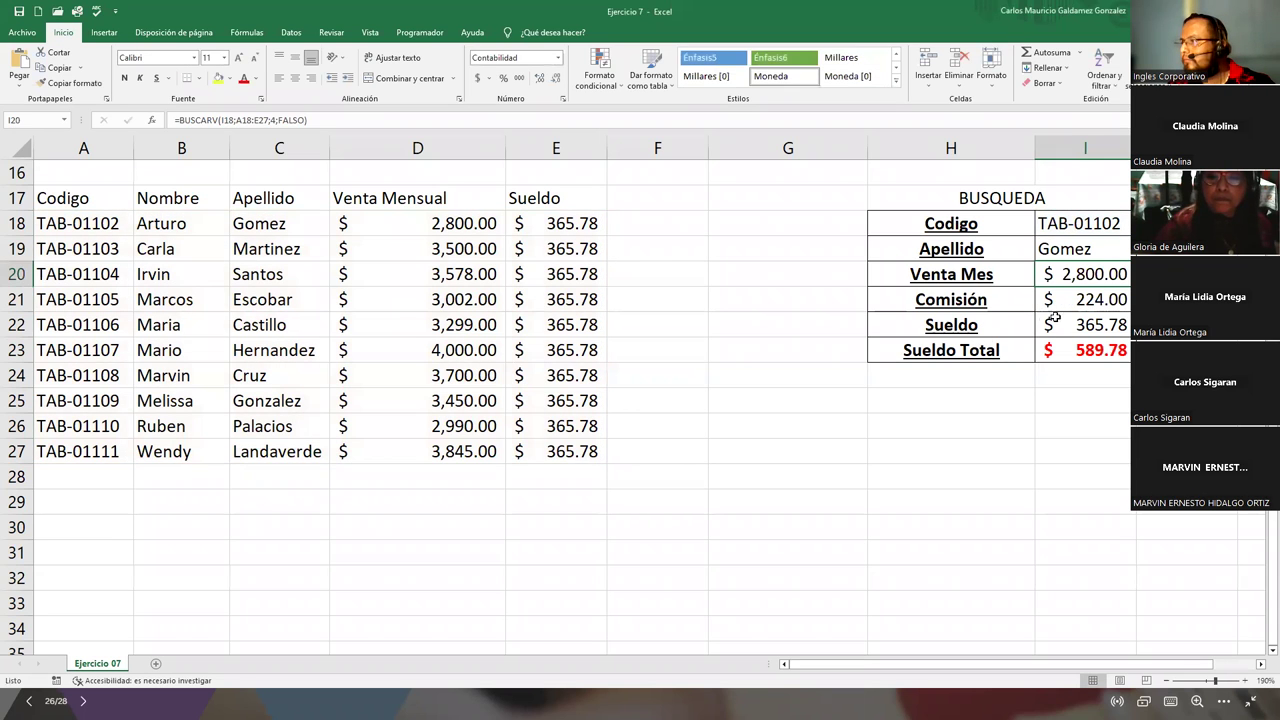
click(1055, 322)
double_click(1055, 322)
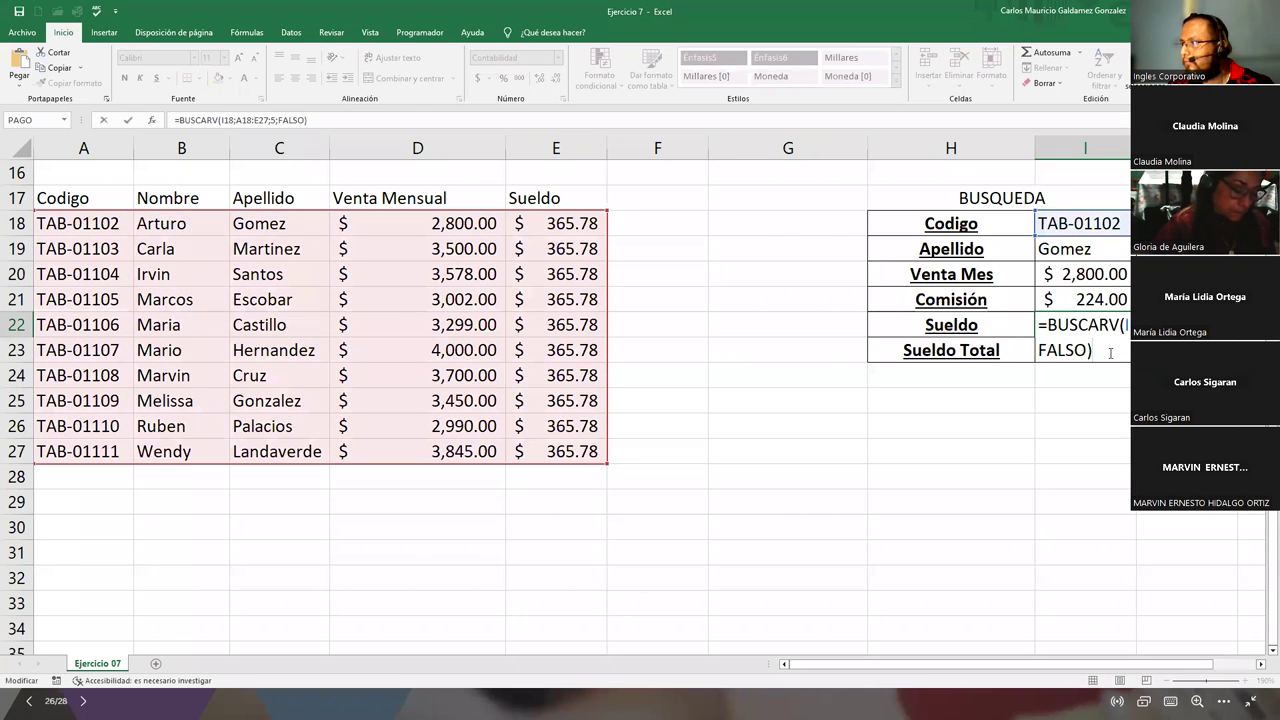
drag(1110, 353, 1022, 313)
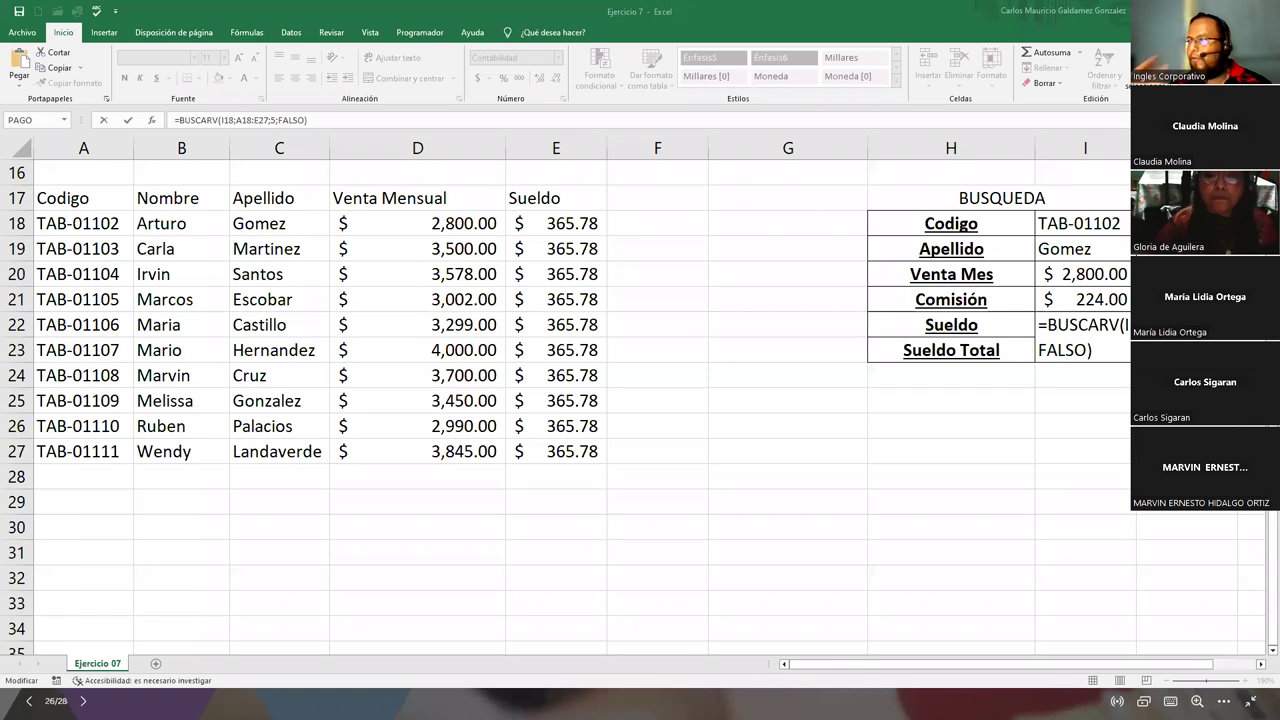
key(ctrl+shift+Home)
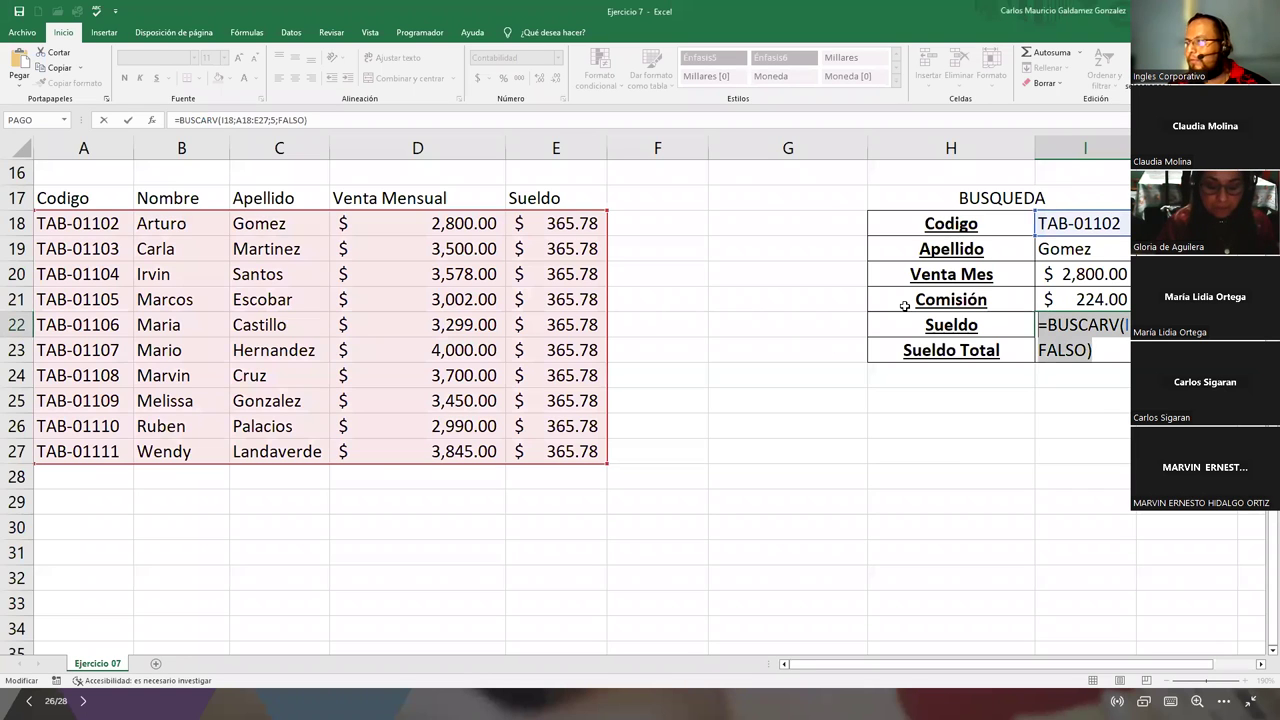
click(904, 305)
key(Escape)
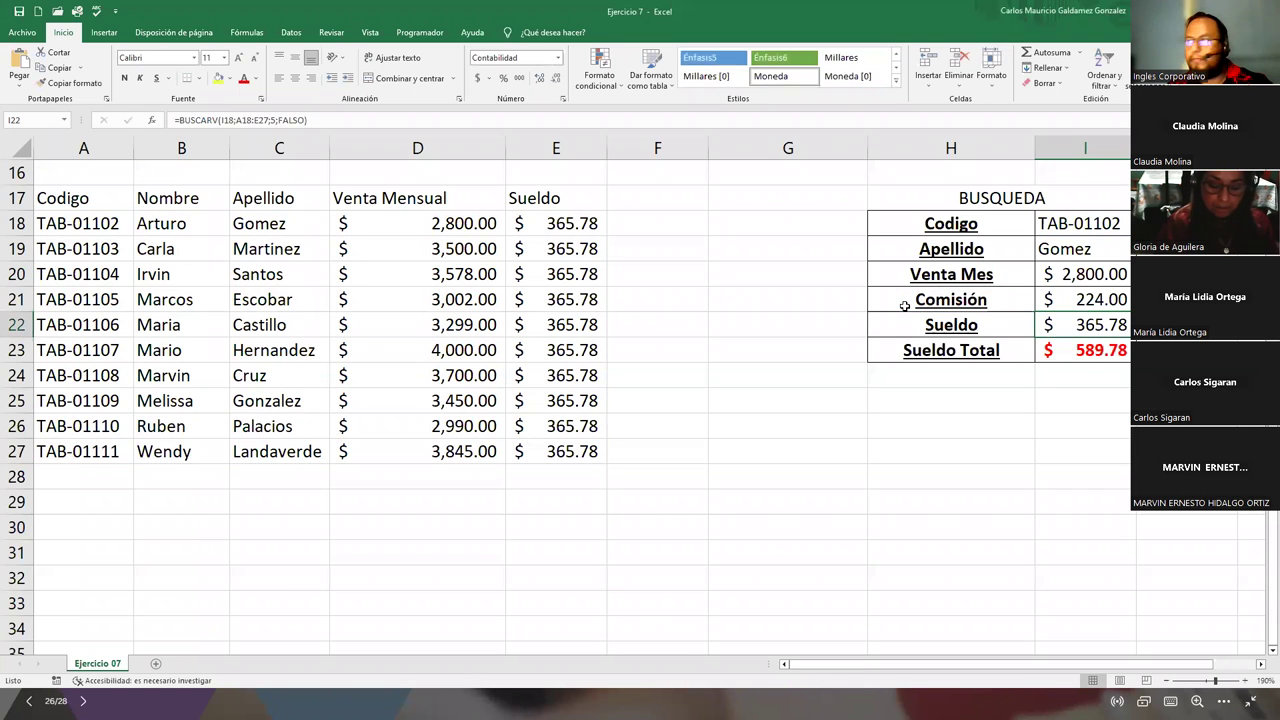
Return to the first BUSQUEDA block of the Ejercicio 07 sheet and save the workbook
click(928, 292)
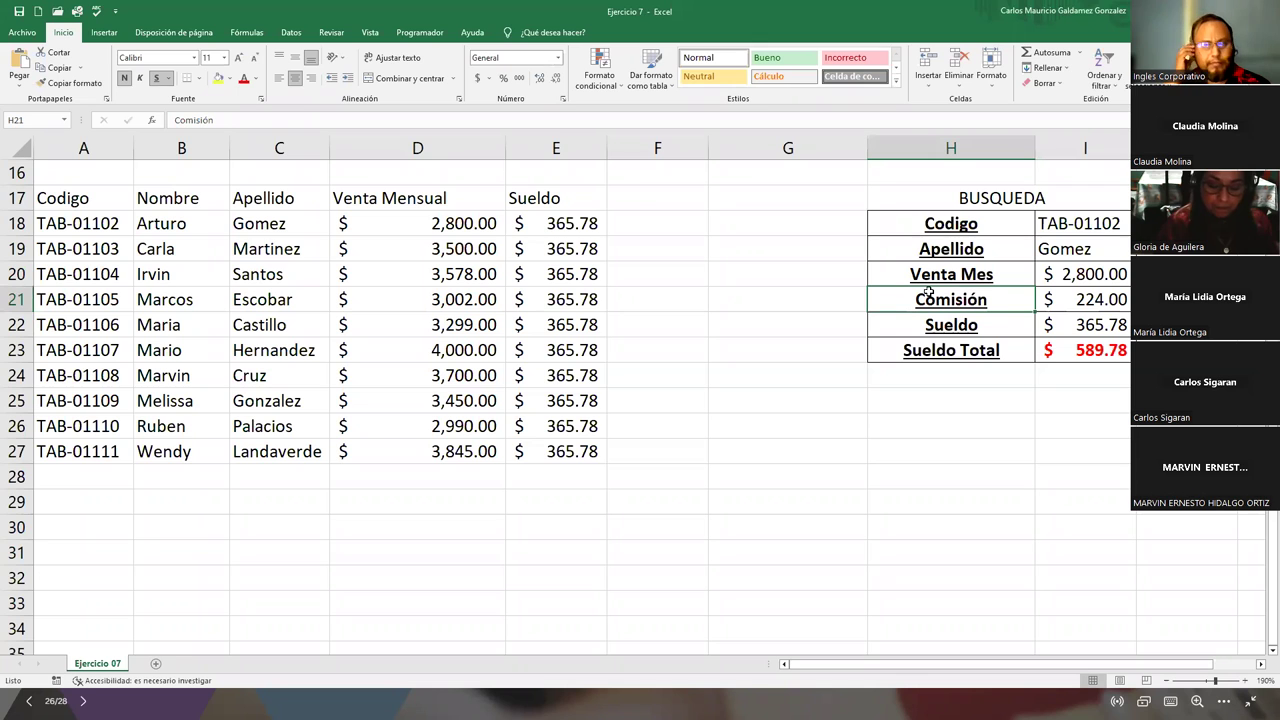
scroll(596, 395, up, 5)
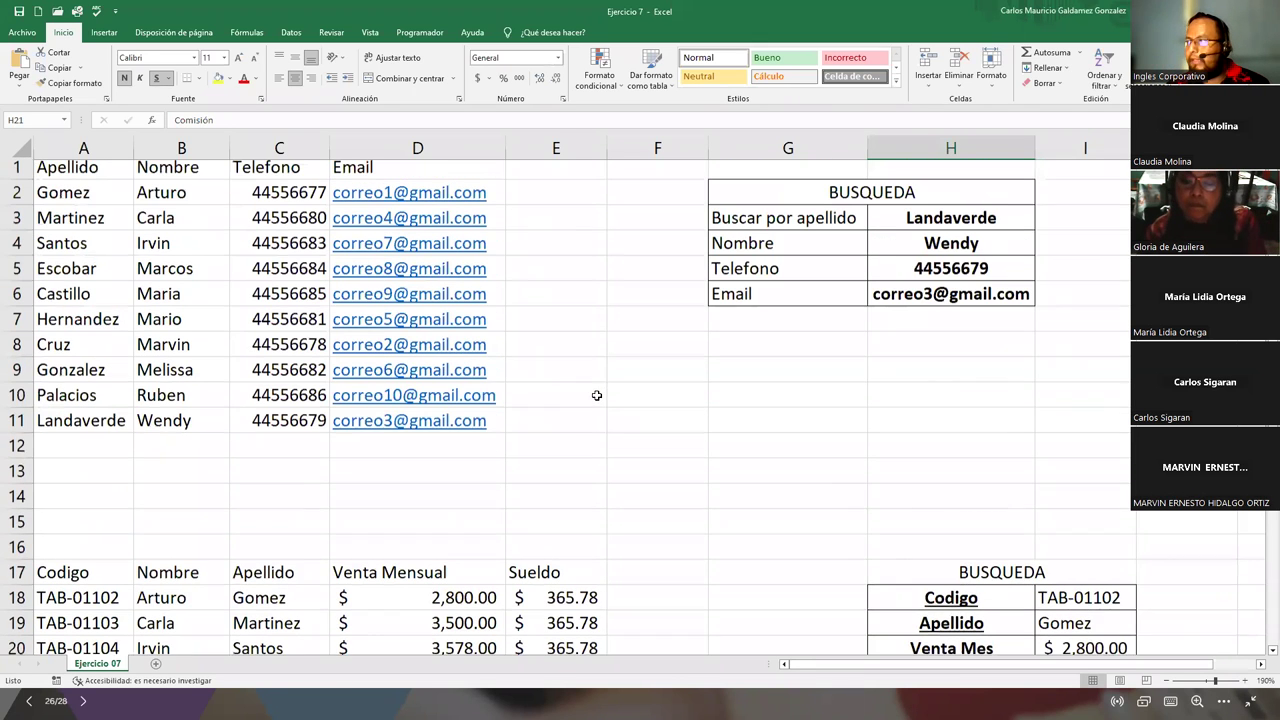
click(19, 12)
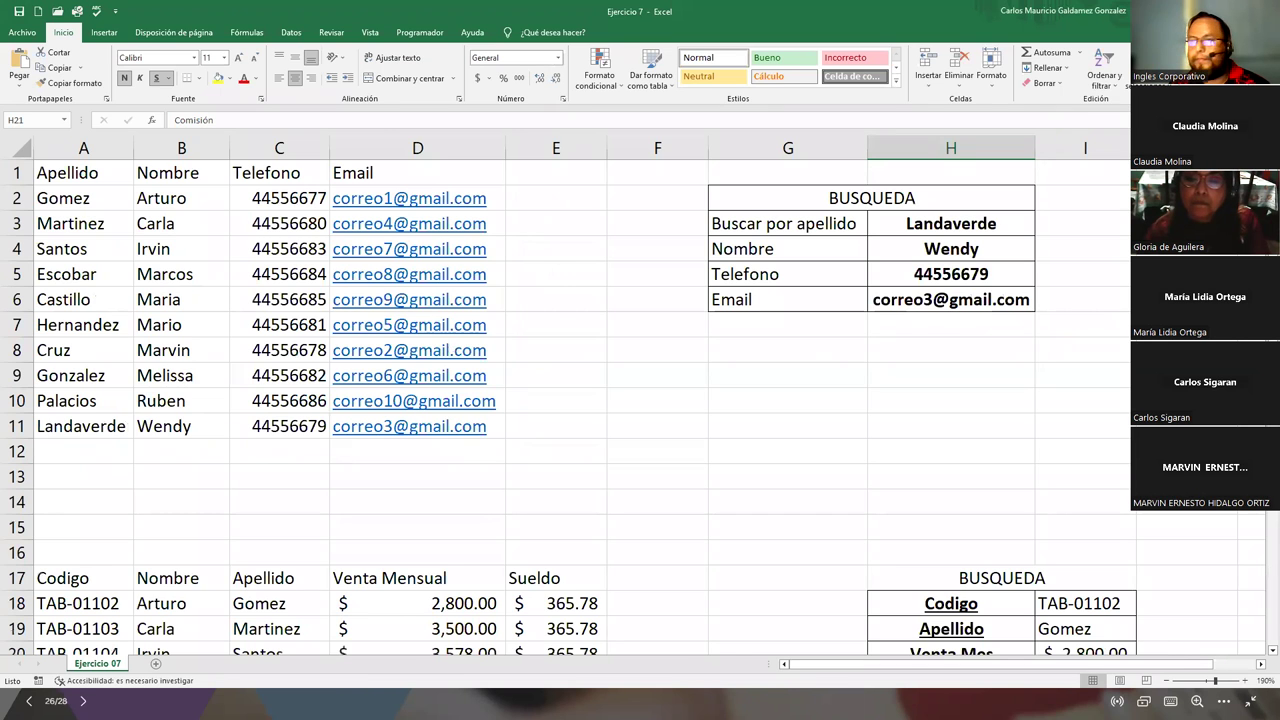
Open the recent workbook Ejercicio 6 from the Excel Intermedio Ejercicios folder
key(alt+Tab)
click(1038, 433)
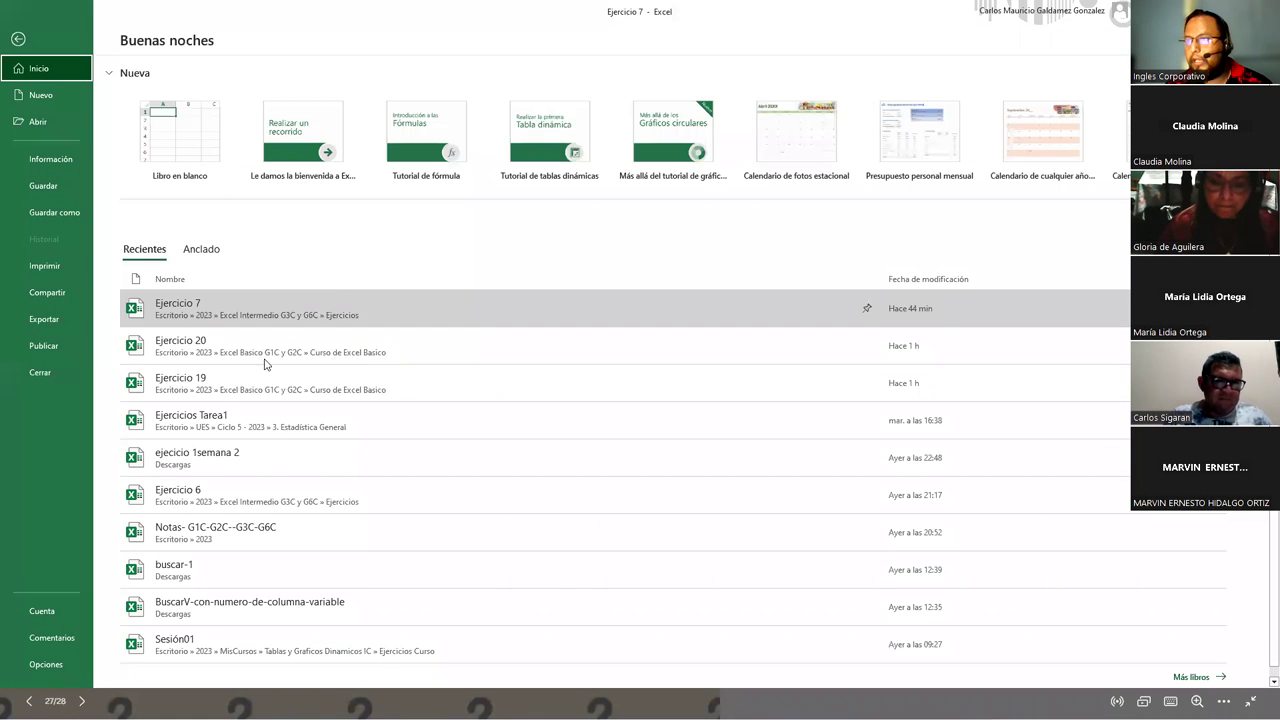
click(253, 497)
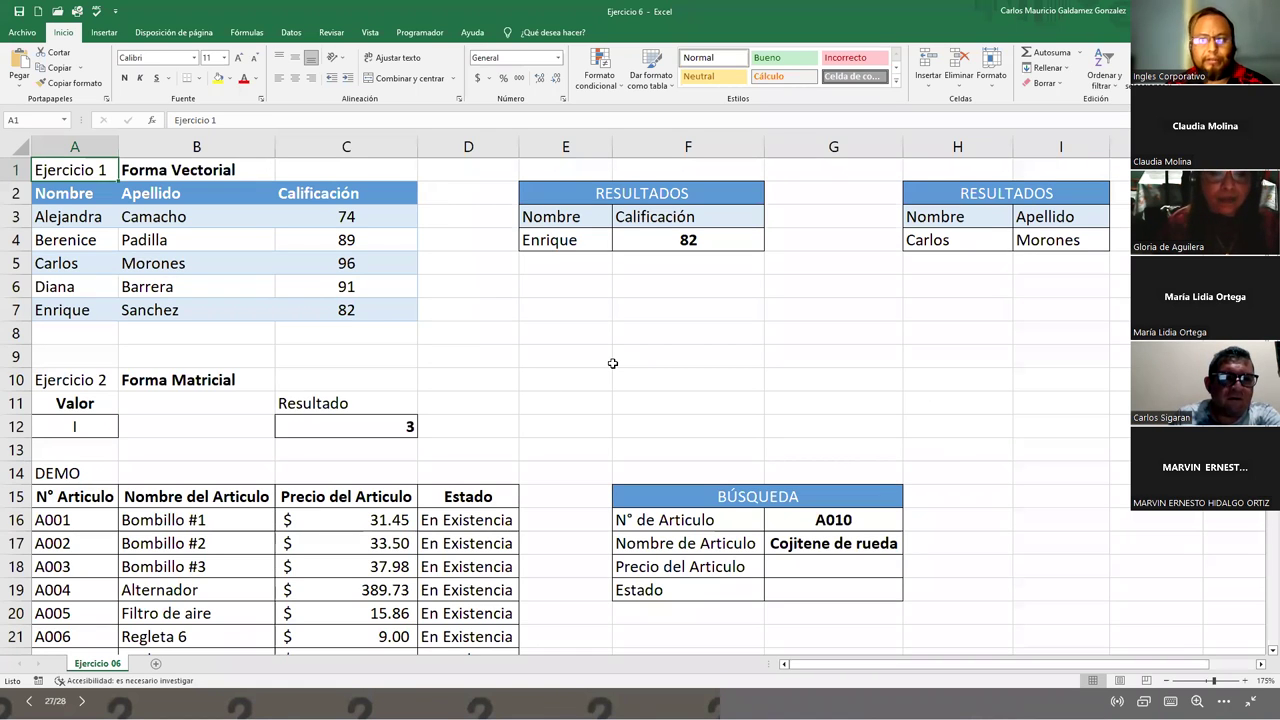
Review the Ejercicio 06 sheet from the RESULTADOS blocks down to the DEMO table and its BÚSQUEDA block
drag(884, 170, 1093, 297)
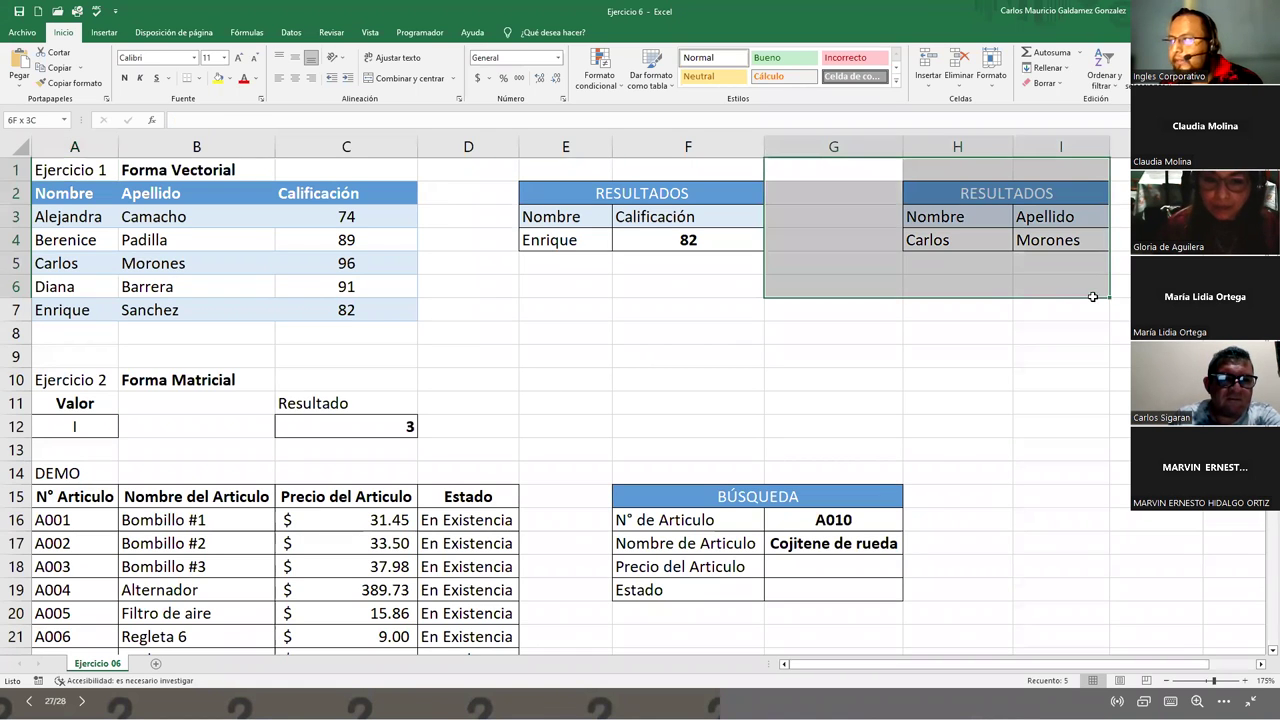
click(578, 331)
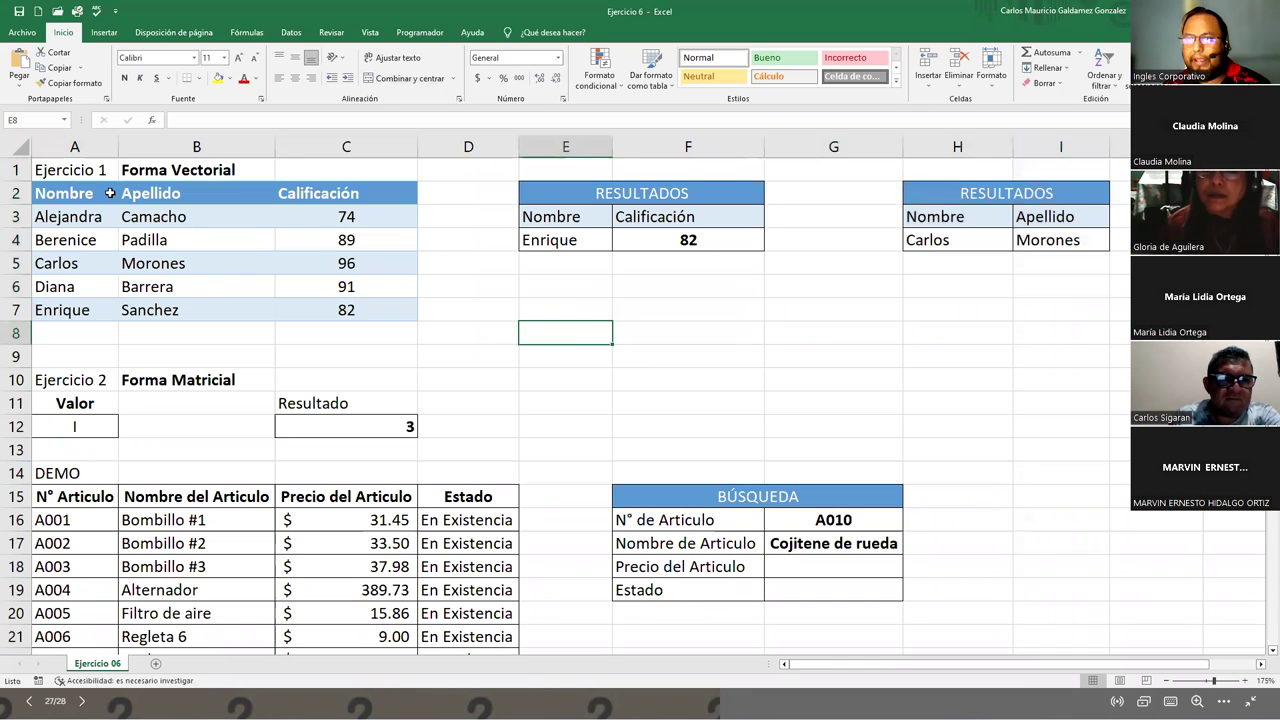
scroll(1260, 592, down, 3)
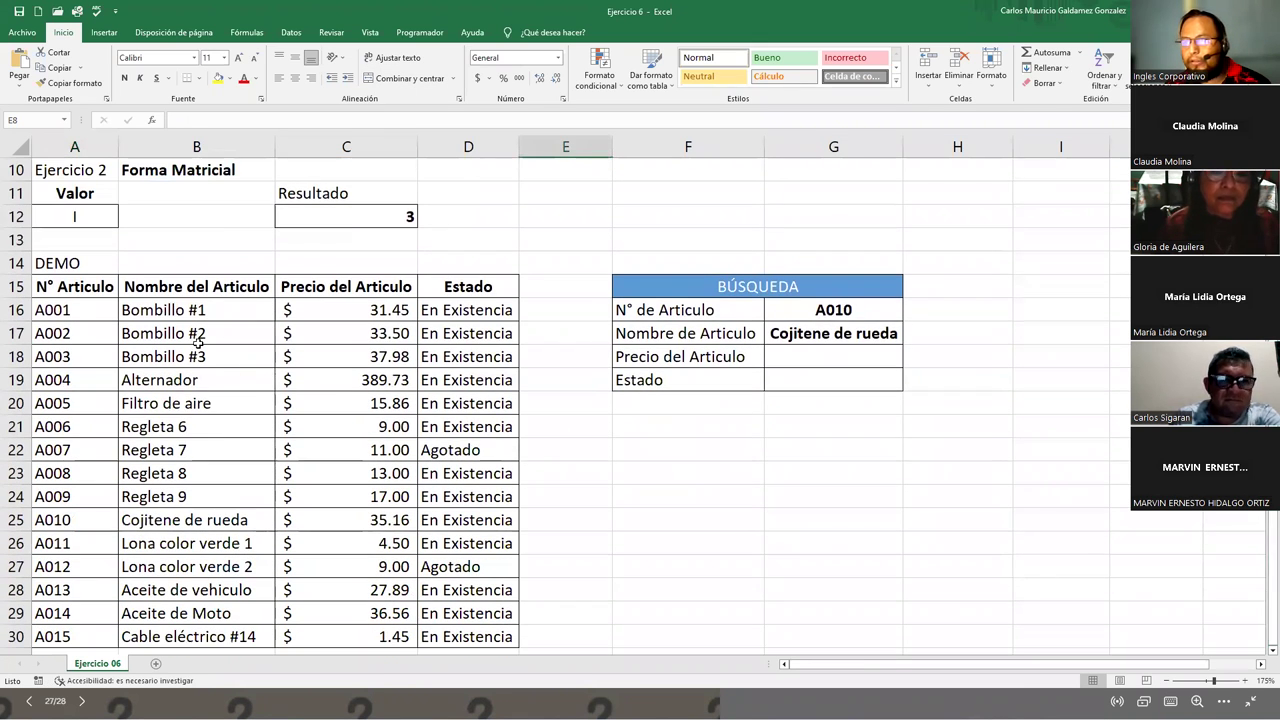
Highlight the Ejercicio 1 Forma Vectorial range A1:I7 and the Ejercicio 2 Forma Matricial range A10:D13 for review
scroll(573, 218, up, 3)
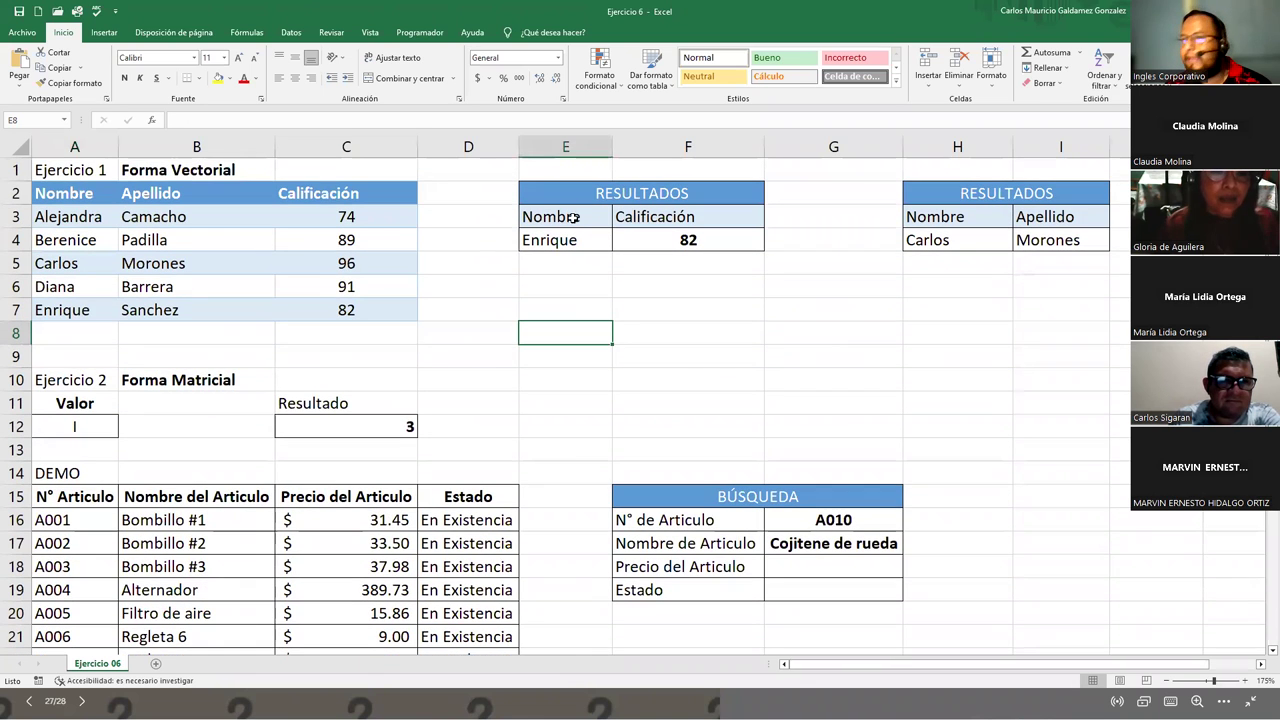
drag(45, 172, 980, 314)
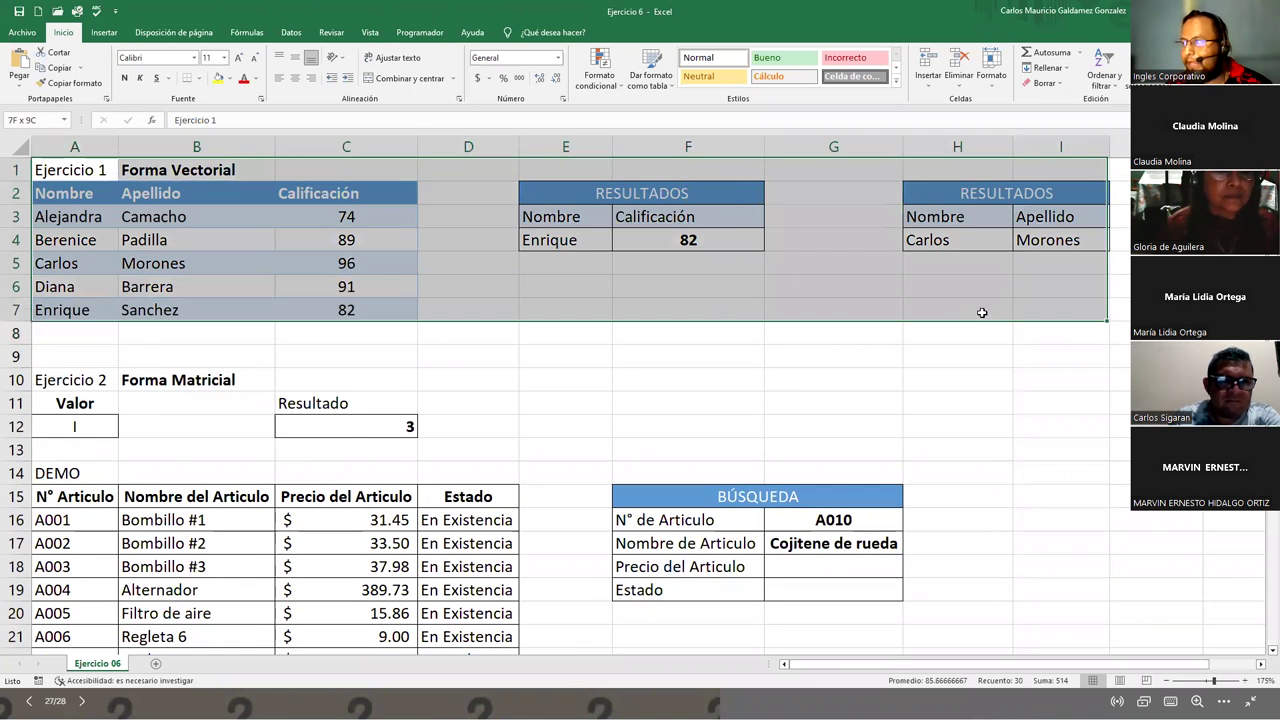
drag(57, 377, 448, 444)
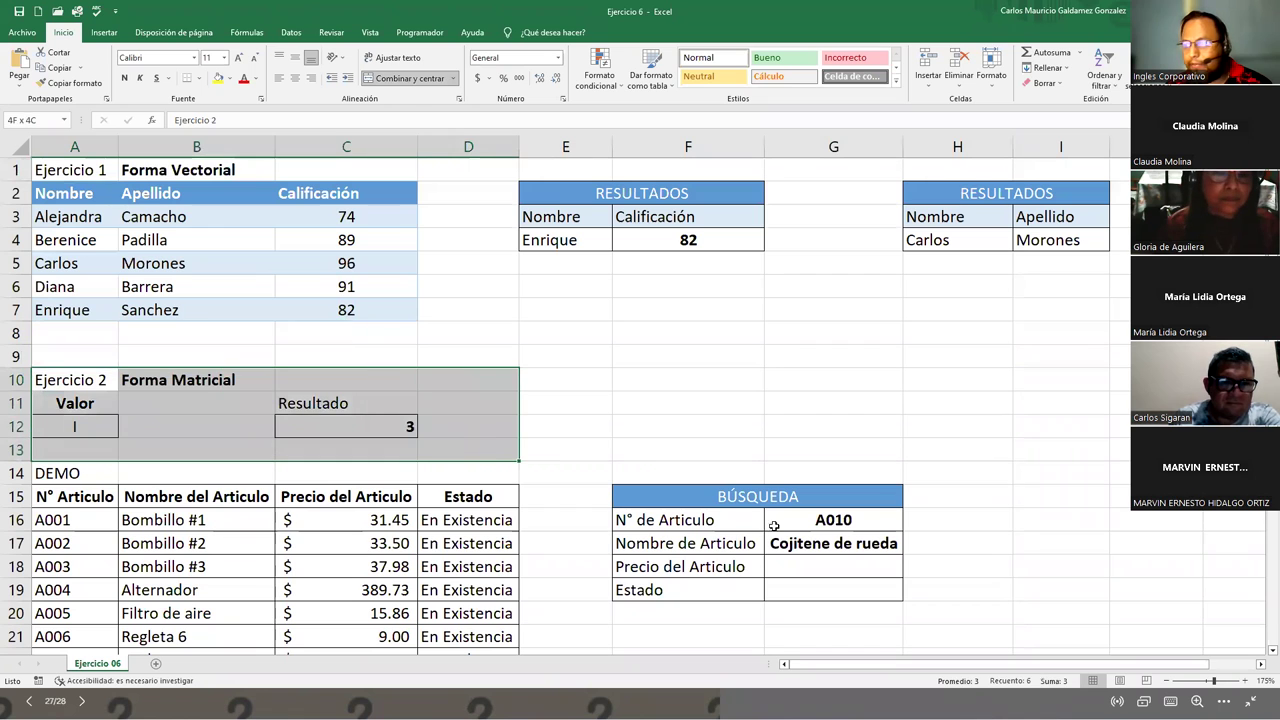
Highlight the range A14:G30 holding the DEMO article table and its BÚSQUEDA block
scroll(1262, 652, down, 3)
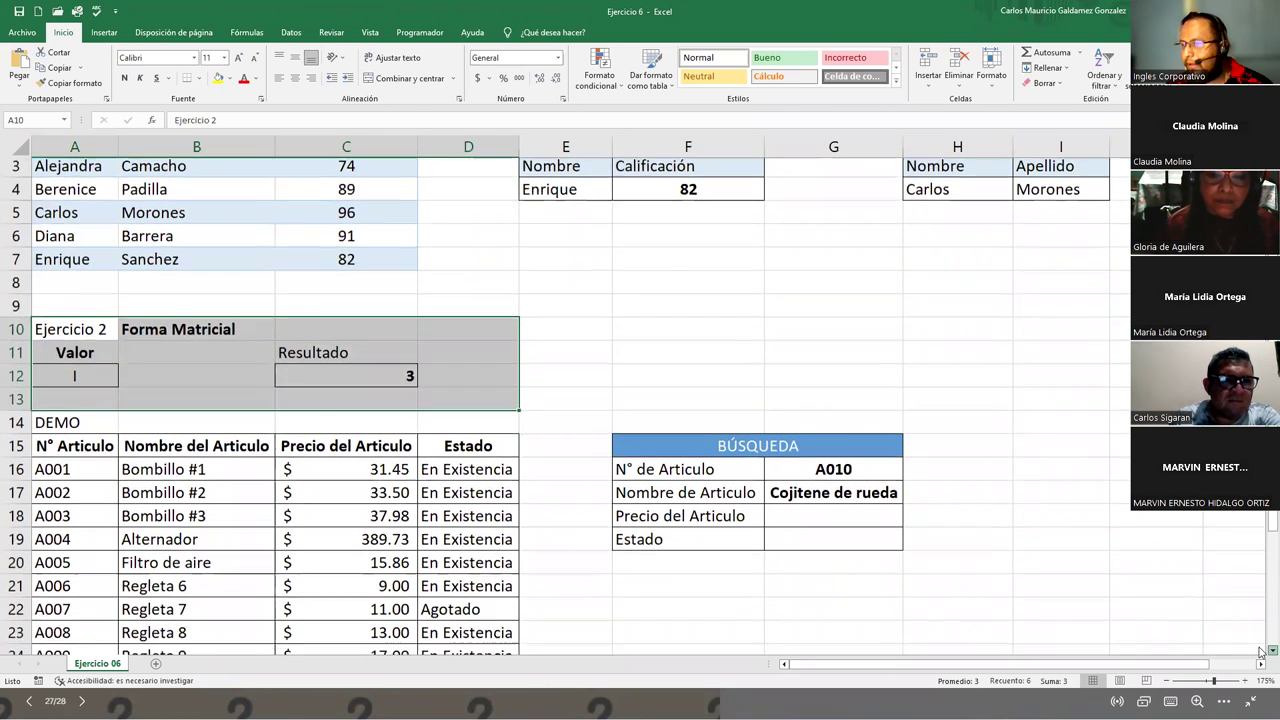
scroll(1262, 652, down, 2)
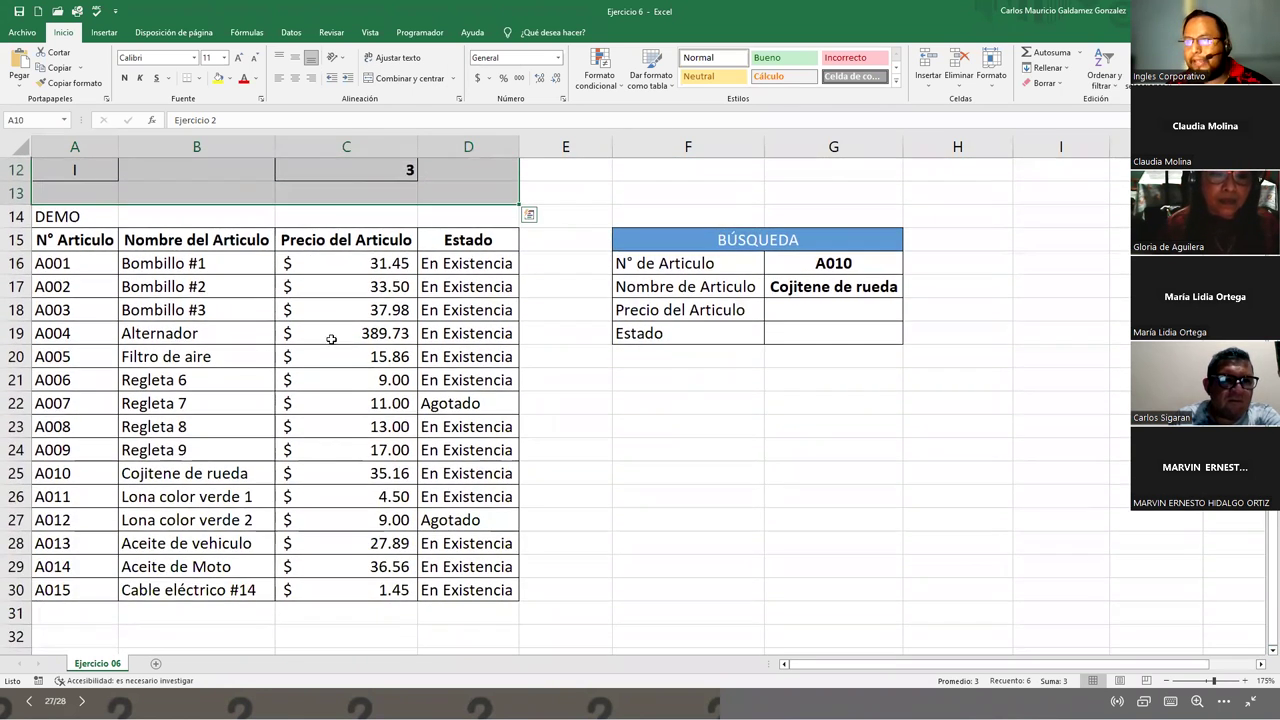
click(44, 220)
drag(117, 240, 867, 582)
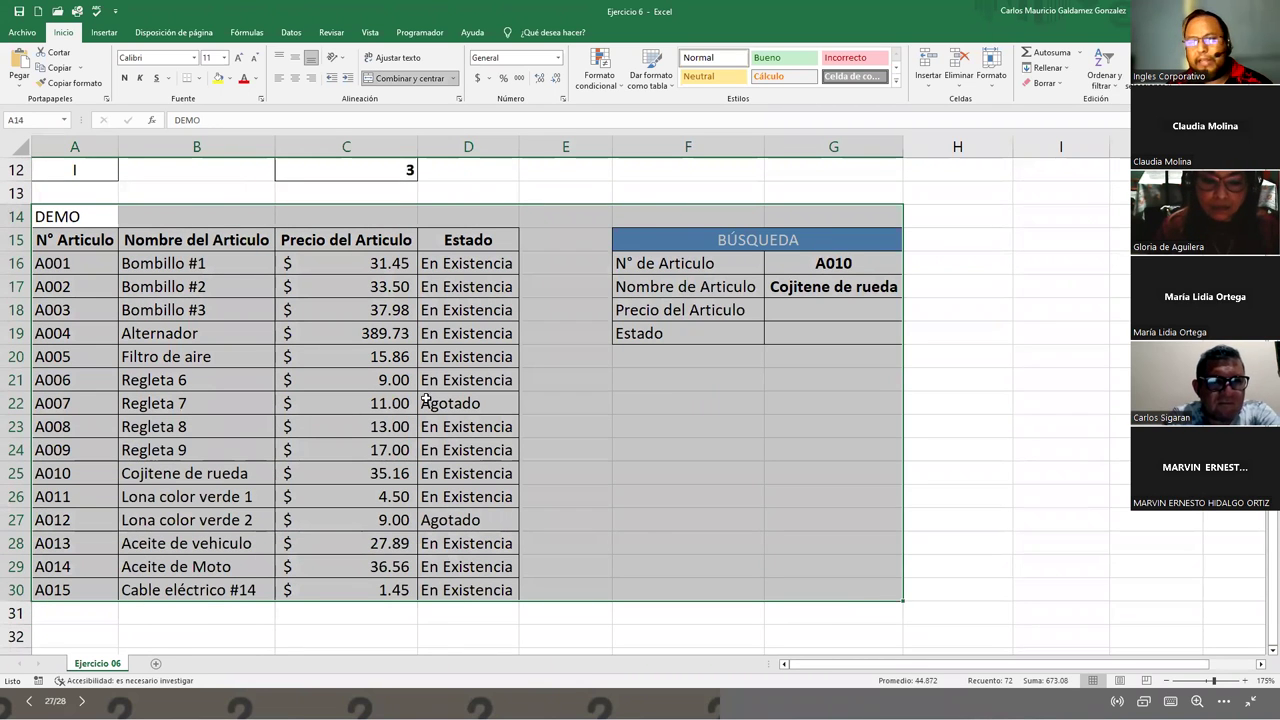
Clear the range highlight and capture a screen clipping of the DEMO table together with its BÚSQUEDA block
click(327, 445)
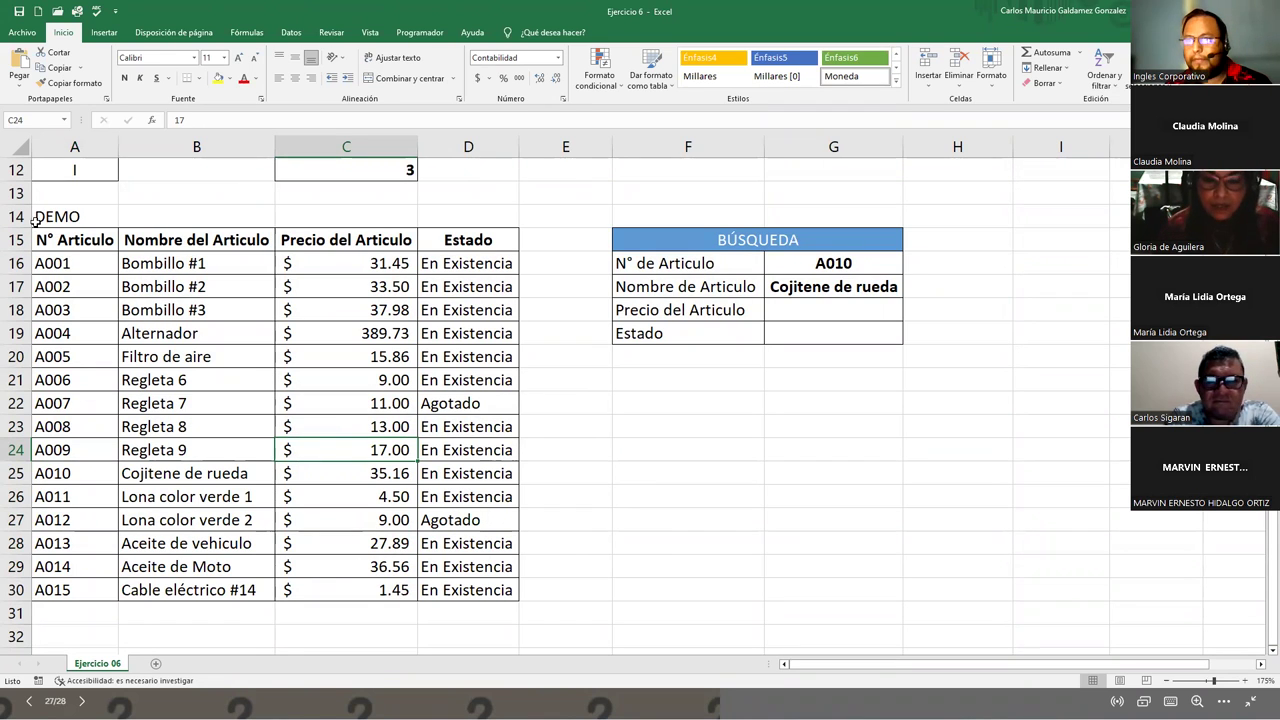
key(super+shift+s)
drag(3, 205, 981, 632)
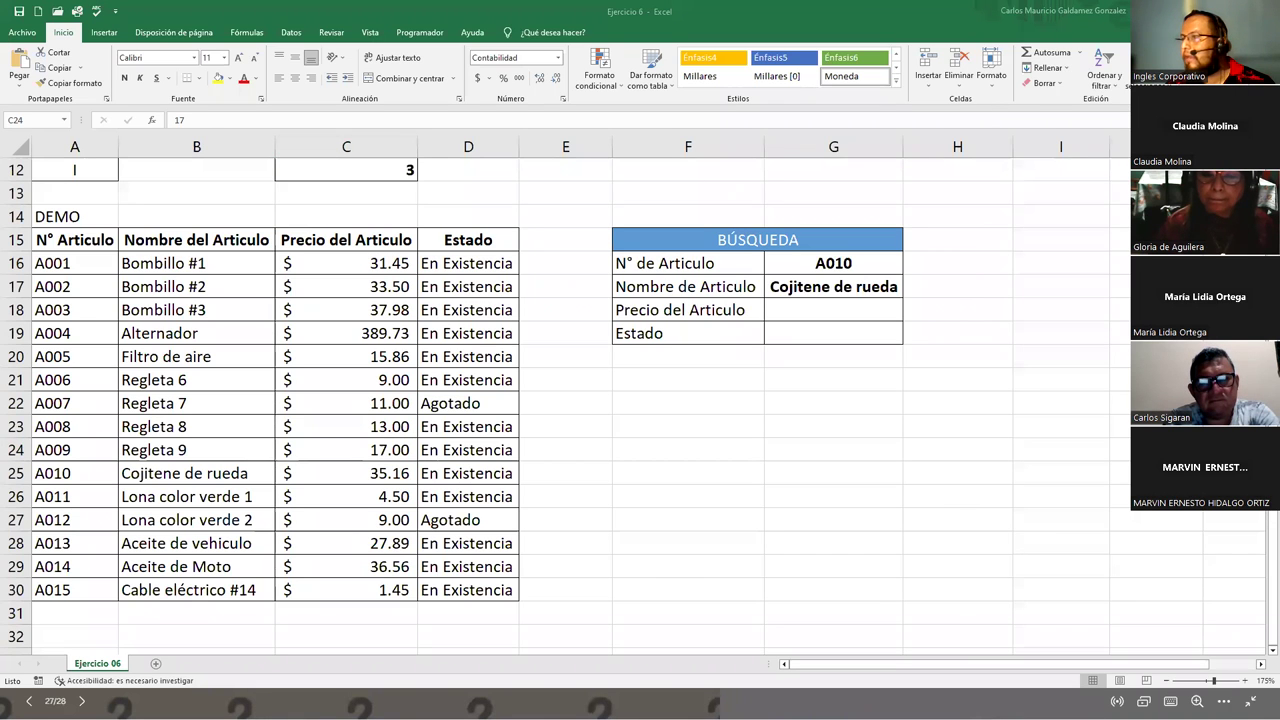
Switch from Ejercicio 6 to the Ejercicio 7 workbook, and advance the slide presentation to its final slide
key(alt+Tab)
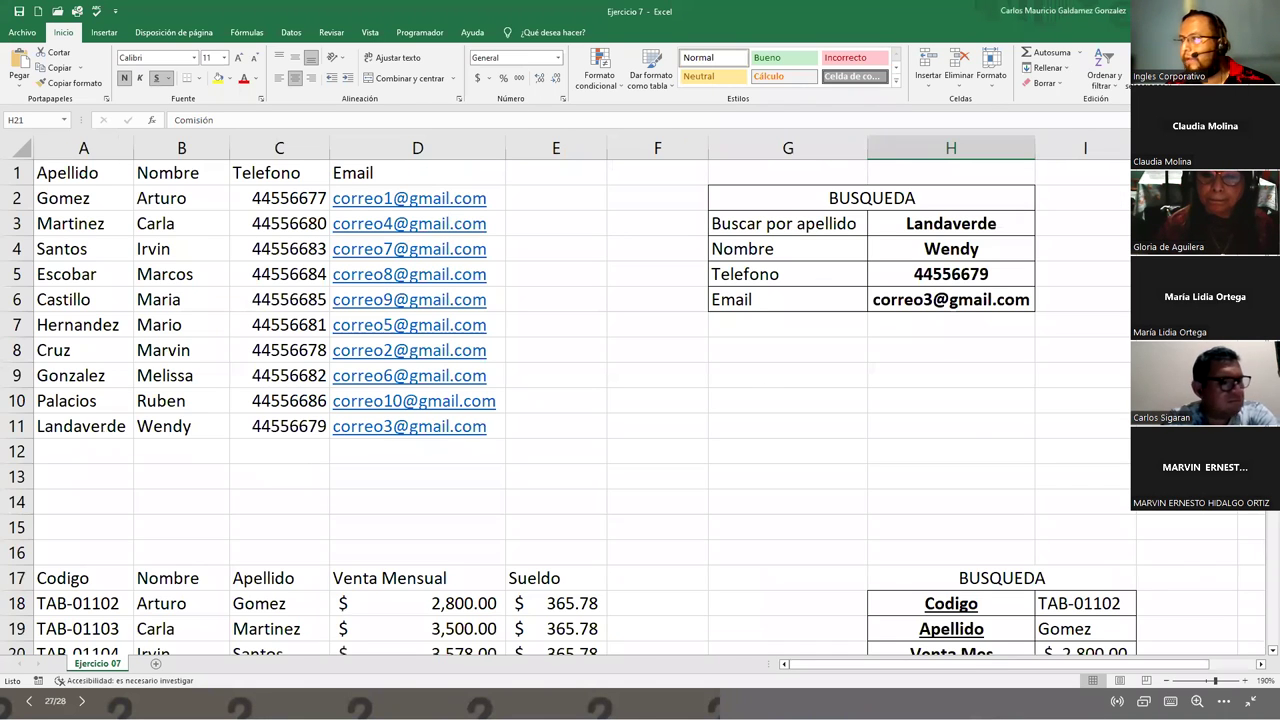
key(Right)
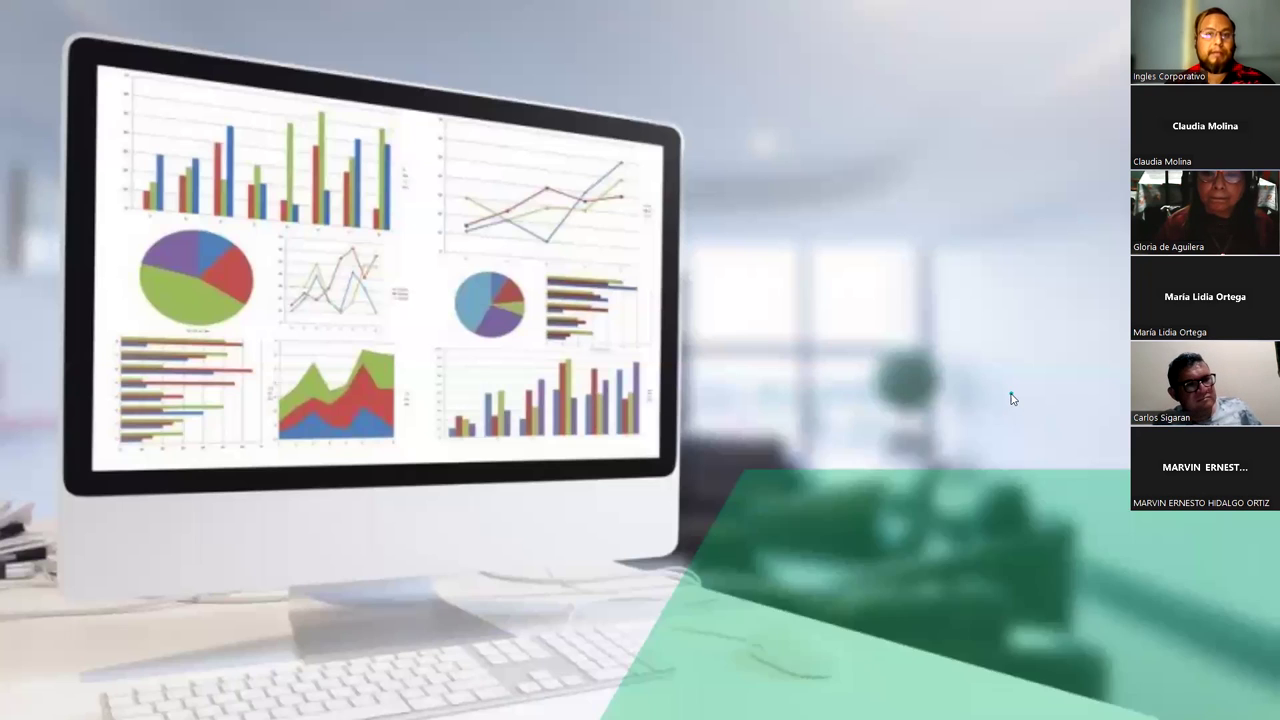